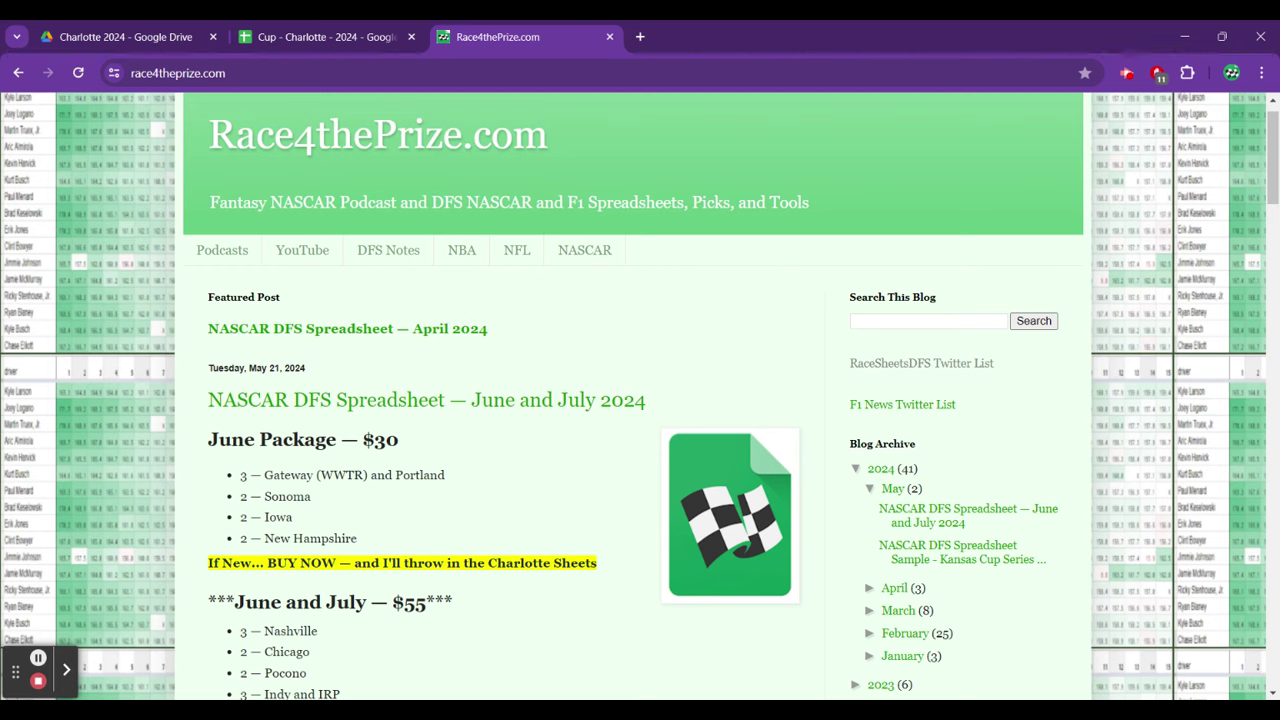
- Switch to the Cup - Charlotte - 2024 spreadsheet and check the Fast values of Tyler Reddick, William Byron and Martin Truex Jr
{"action": "left_click", "coordinate": [330, 36]}
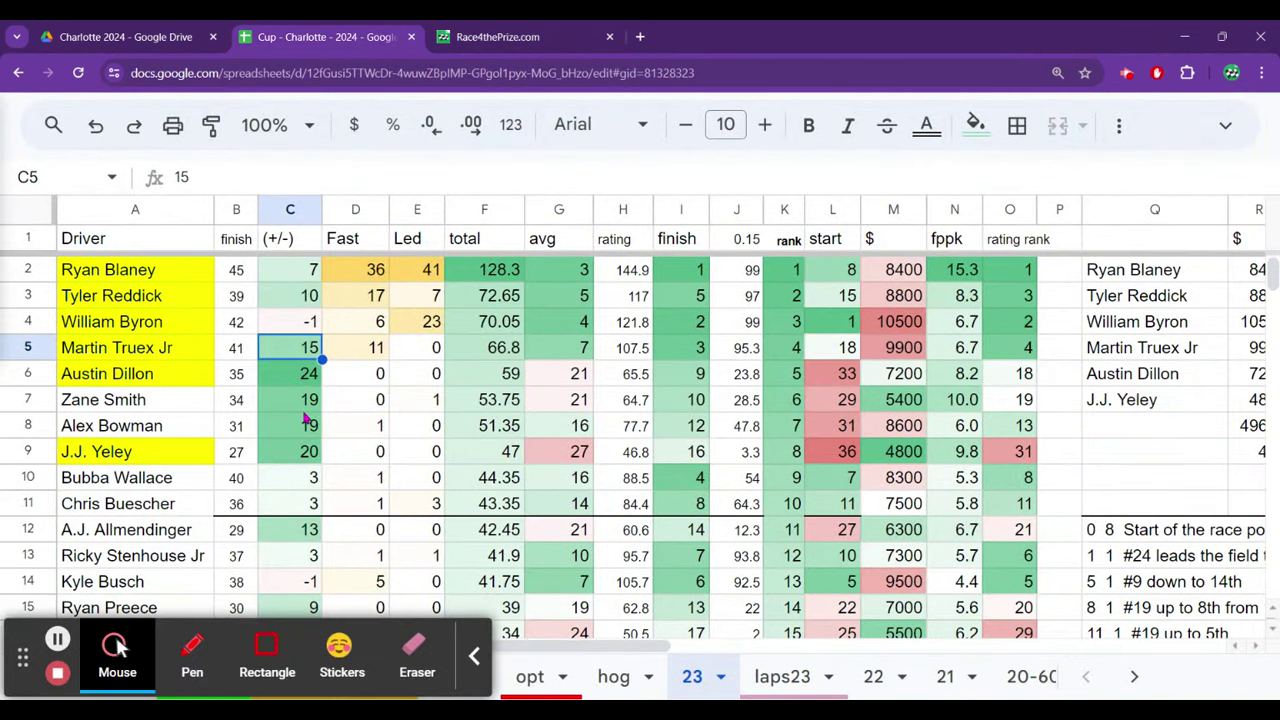
{"action": "left_click", "coordinate": [474, 656]}
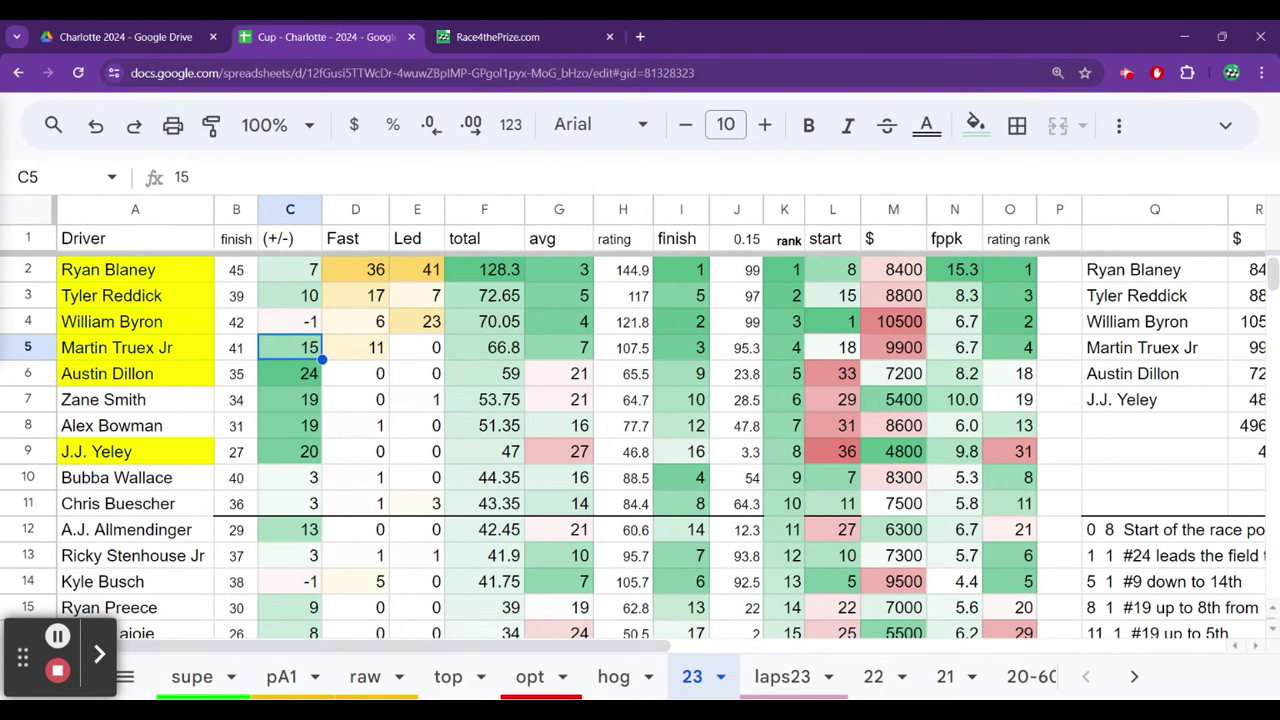
{"action": "left_click_drag", "start_coordinate": [372, 296], "coordinate": [374, 321]}
{"action": "left_click", "coordinate": [370, 300]}
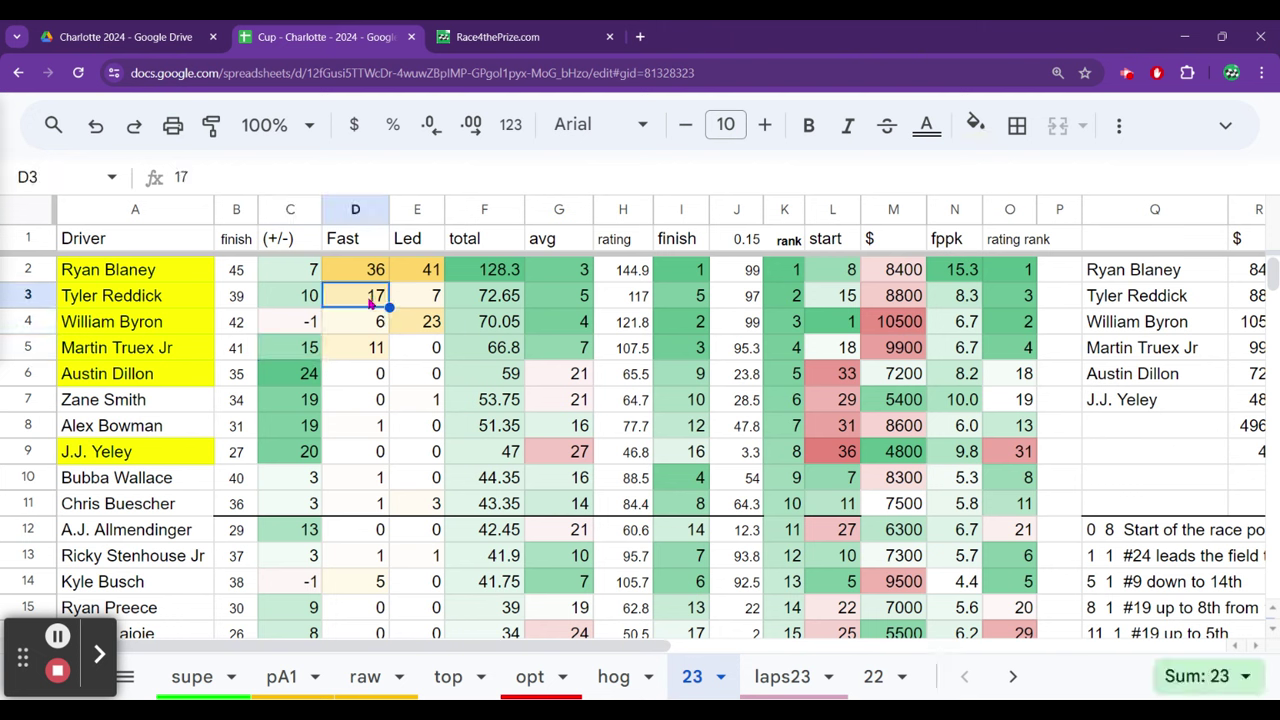
{"action": "left_click", "coordinate": [373, 318]}
{"action": "left_click", "coordinate": [371, 343]}
{"action": "left_click", "coordinate": [372, 297]}
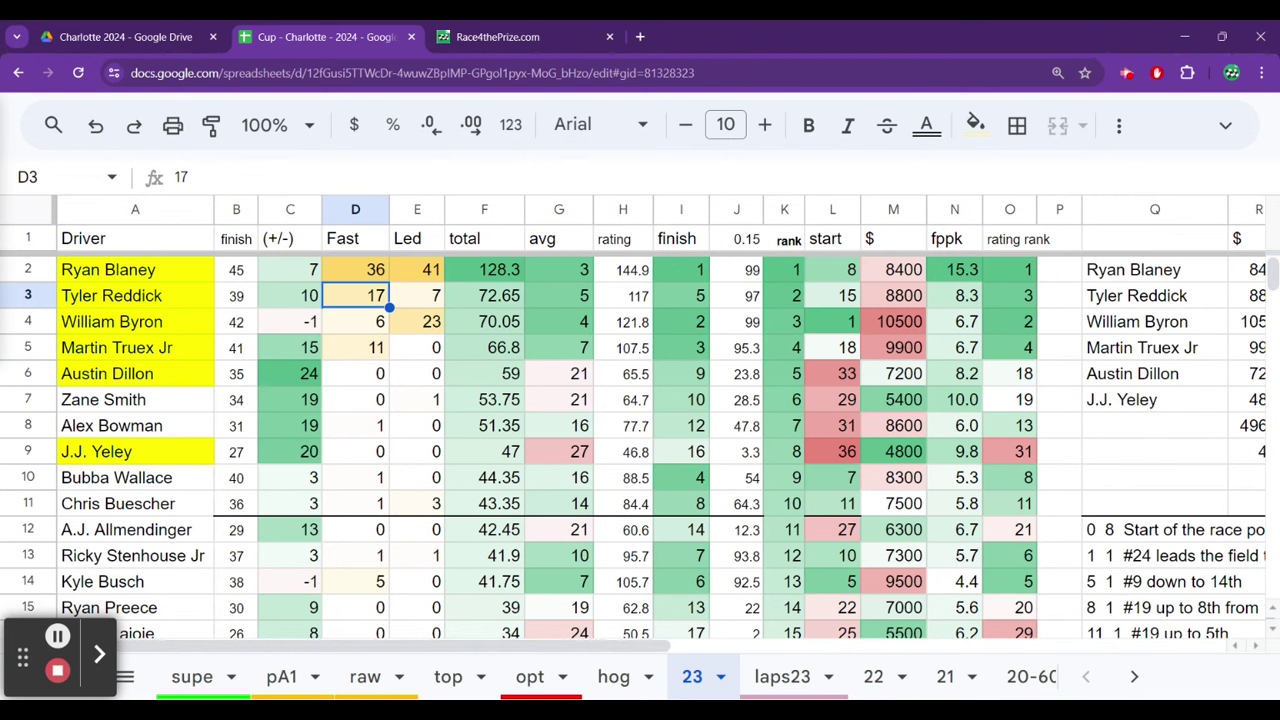
- Review the Fast column for the first four drivers, from Ryan Blaney down to Martin Truex Jr
{"action": "key", "text": "Down"}
{"action": "key", "text": "Down"}
{"action": "key", "text": "Down"}
{"action": "key", "text": "Up"}
{"action": "key", "text": "Up"}
{"action": "key", "text": "Up"}
{"action": "left_click", "coordinate": [355, 269]}
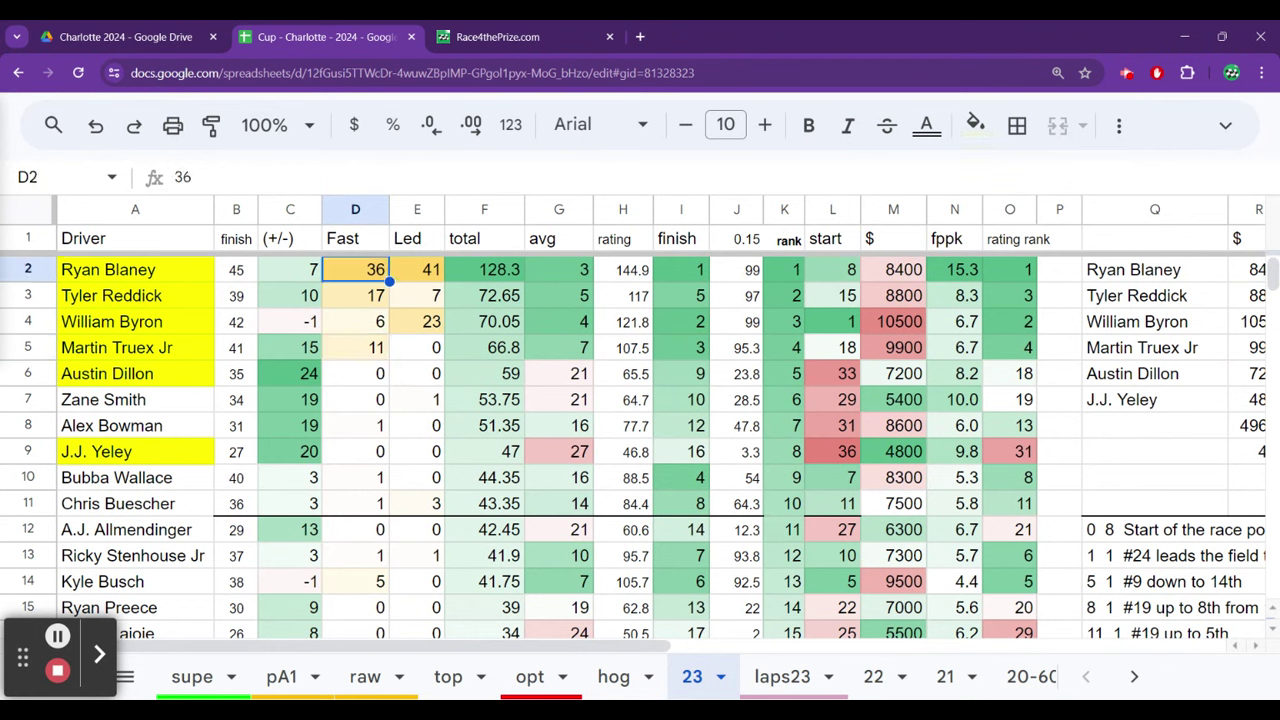
{"action": "key", "text": "Down"}
{"action": "key", "text": "Down"}
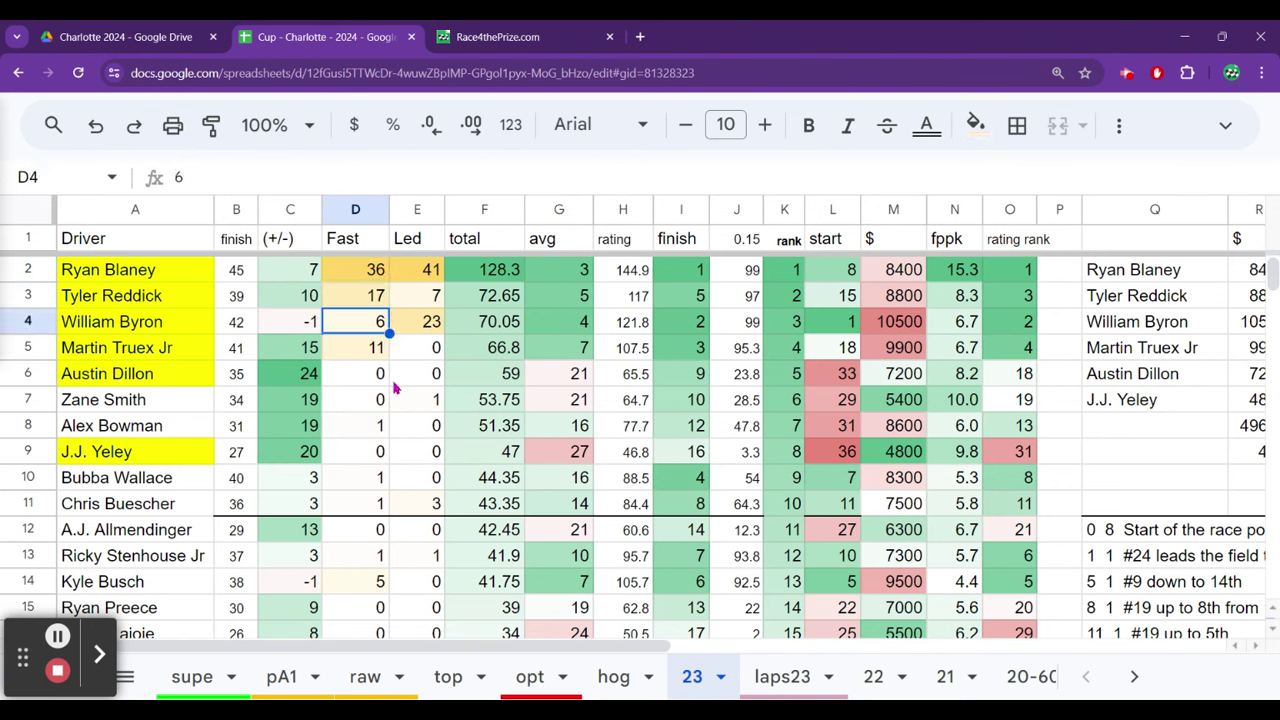
{"action": "key", "text": "Down"}
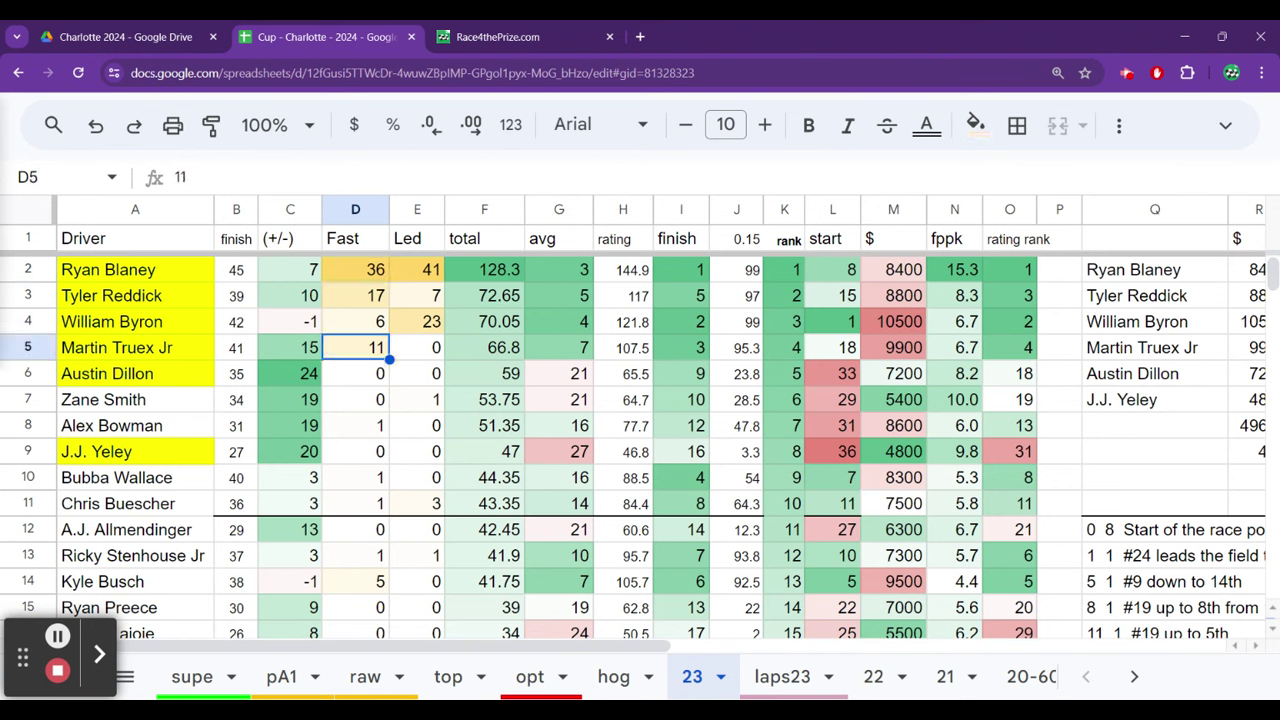
- Examine Martin Truex Jr's row from the Fast column across to his starting position and back
{"action": "key", "text": "Right"}
{"action": "key", "text": "Right"}
{"action": "key", "text": "Right"}
{"action": "key", "text": "Right"}
{"action": "key", "text": "Right"}
{"action": "key", "text": "Right"}
{"action": "key", "text": "Right"}
{"action": "key", "text": "Right"}
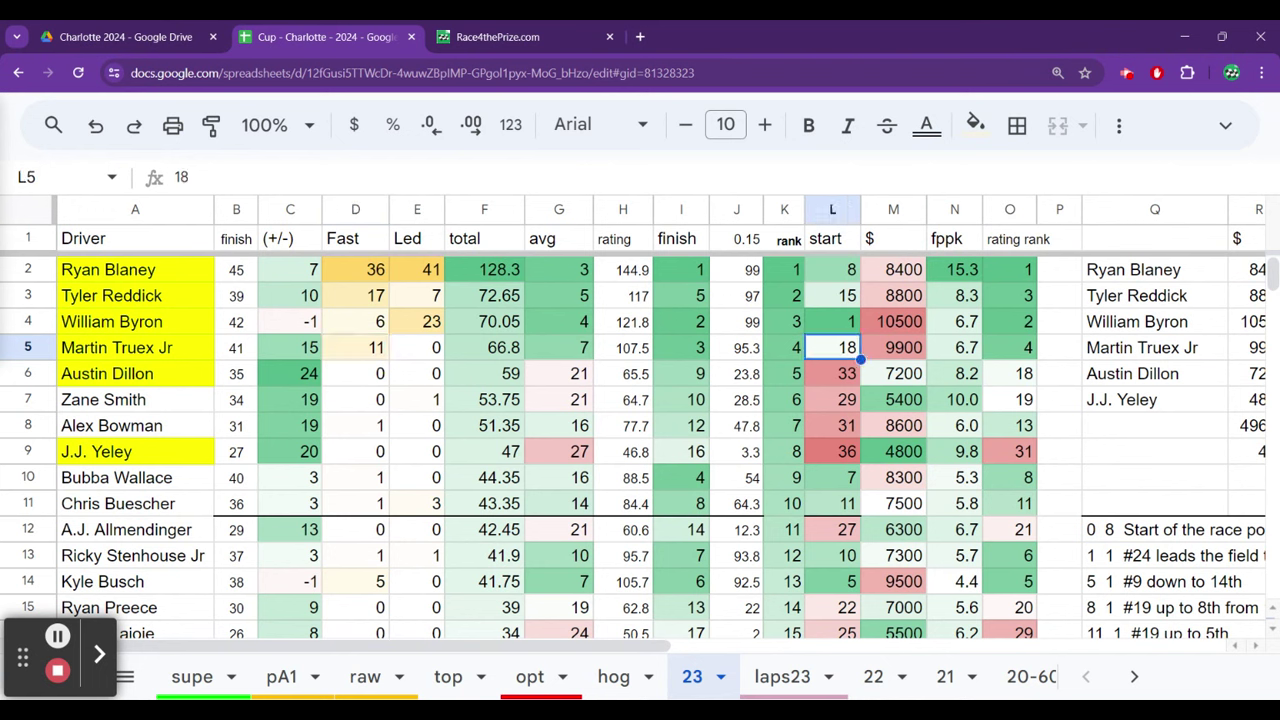
{"action": "key", "text": "Left"}
{"action": "key", "text": "Left"}
{"action": "key", "text": "Left"}
{"action": "key", "text": "Left"}
{"action": "key", "text": "Left"}
{"action": "key", "text": "Left"}
{"action": "key", "text": "Left"}
{"action": "key", "text": "Left"}
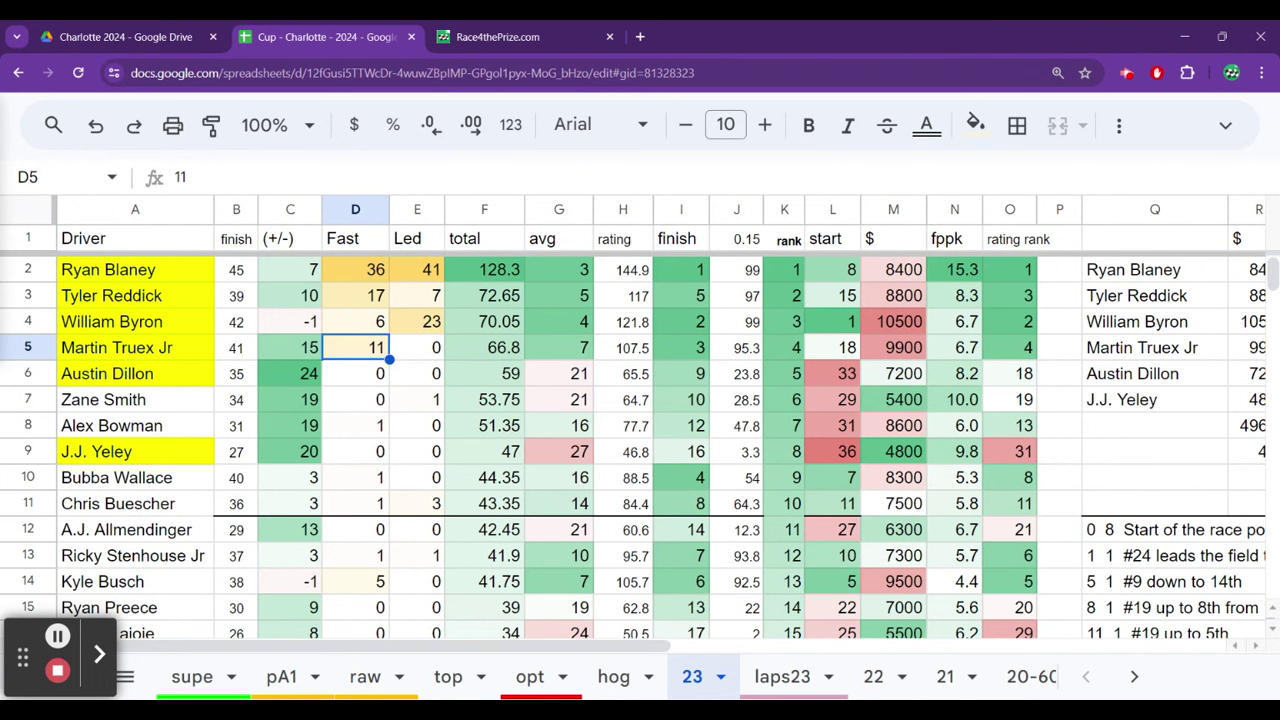
- Compare the Fast values from Martin Truex Jr down to J.J. Yeley with those of the leading drivers
{"action": "key", "text": "Down"}
{"action": "key", "text": "Down"}
{"action": "key", "text": "Down"}
{"action": "key", "text": "Down"}
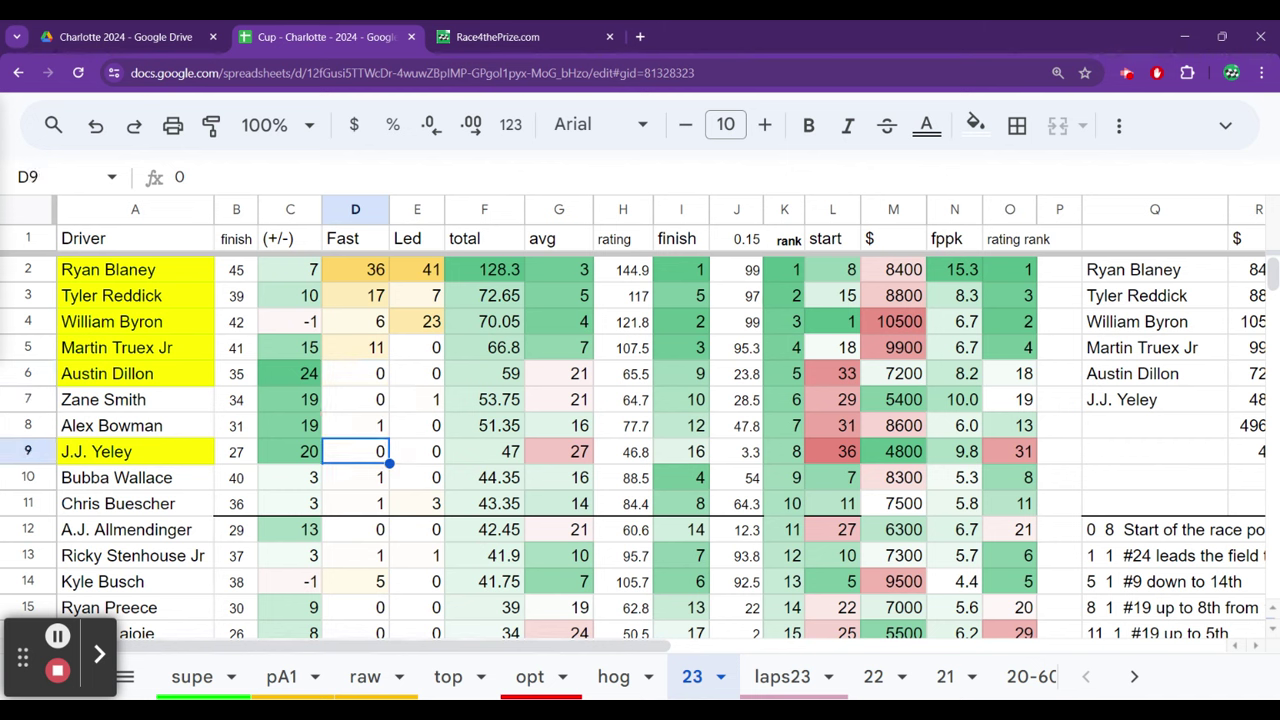
{"action": "key", "text": "Up"}
{"action": "key", "text": "Up"}
{"action": "key", "text": "Up"}
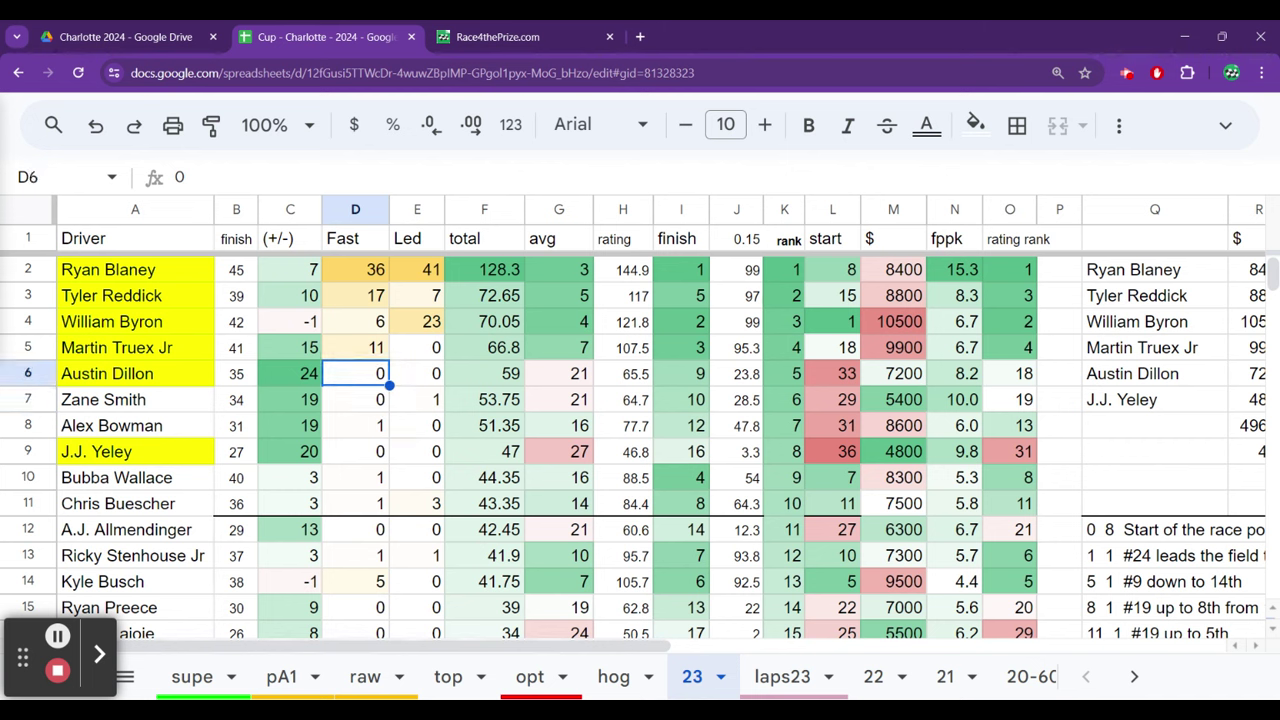
{"action": "key", "text": "Up"}
{"action": "key", "text": "Up"}
{"action": "key", "text": "Up"}
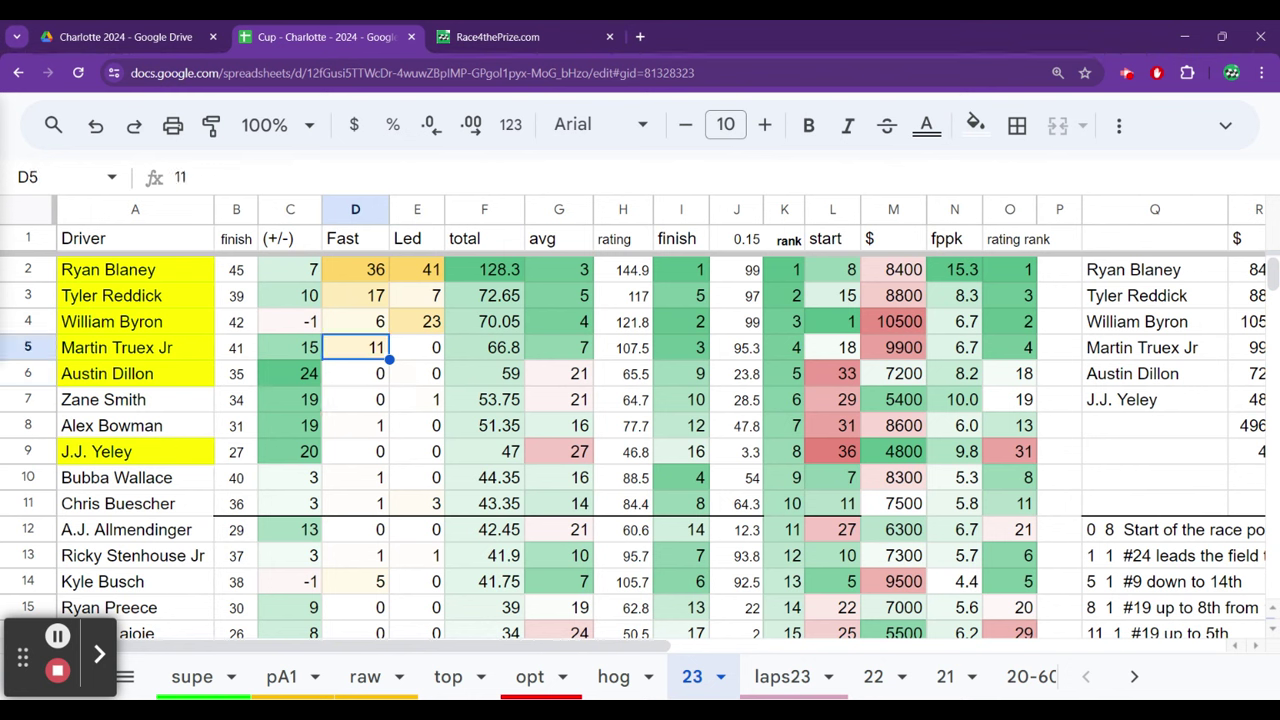
{"action": "key", "text": "Up"}
{"action": "key", "text": "Down"}
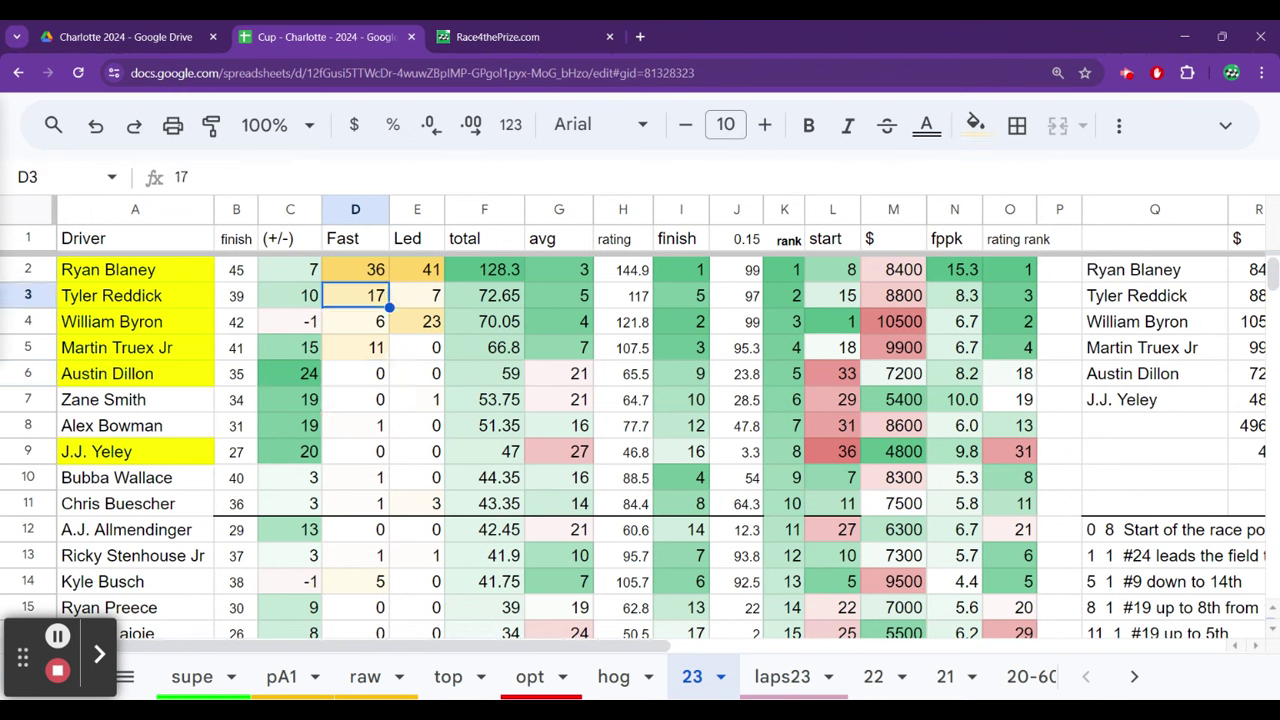
{"action": "key", "text": "Down"}
{"action": "key", "text": "Down"}
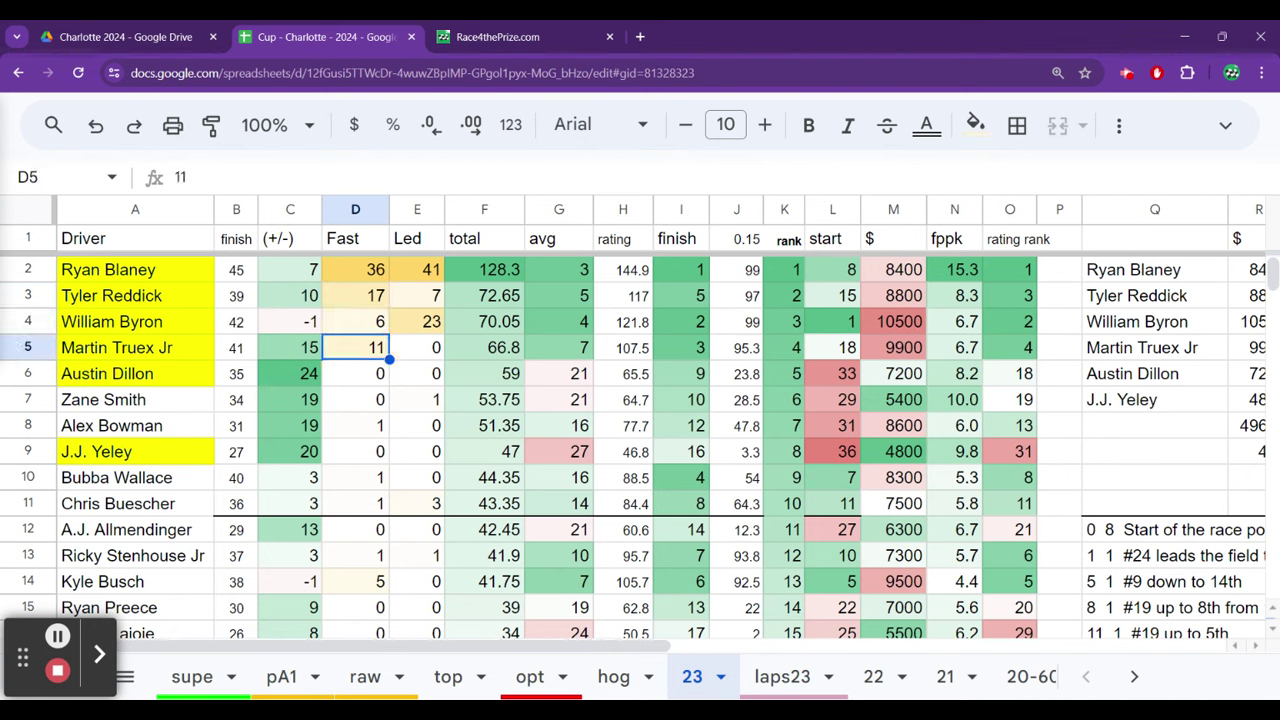
- Examine the (+/-) place differential values from Martin Truex Jr down to J.J. Yeley
{"action": "left_click", "coordinate": [290, 347]}
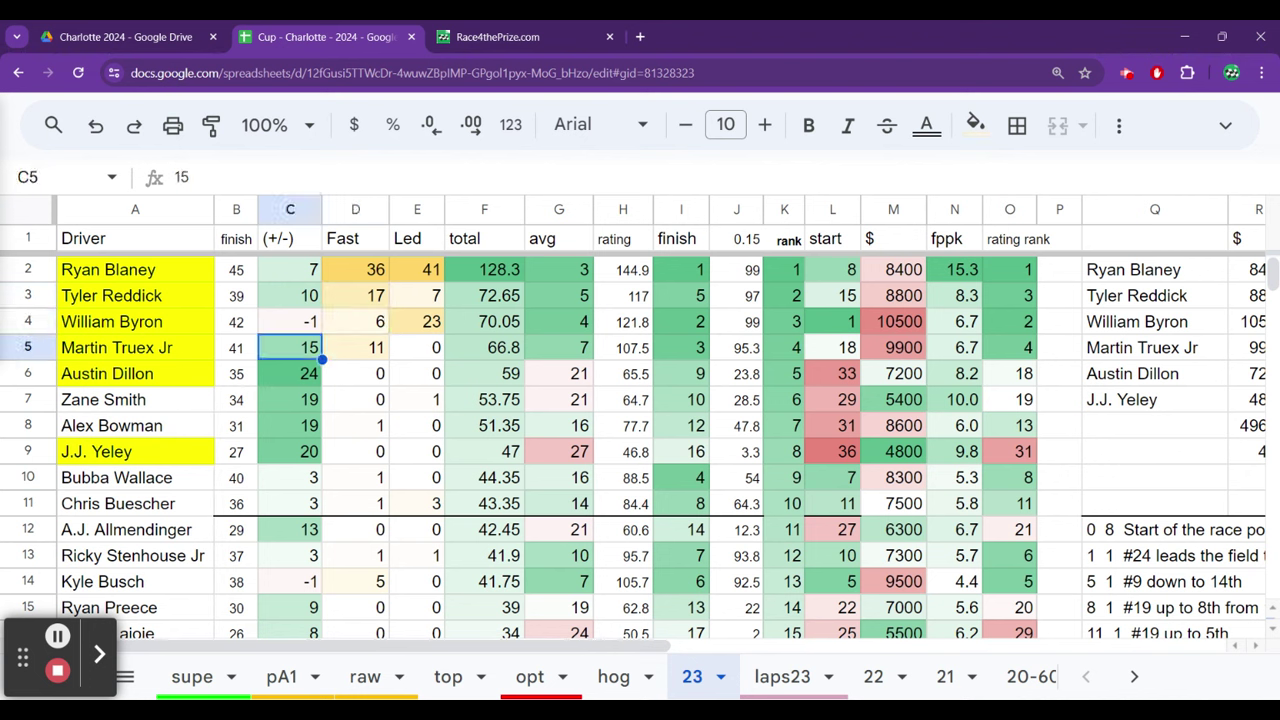
{"action": "key", "text": "Down"}
{"action": "key", "text": "Down"}
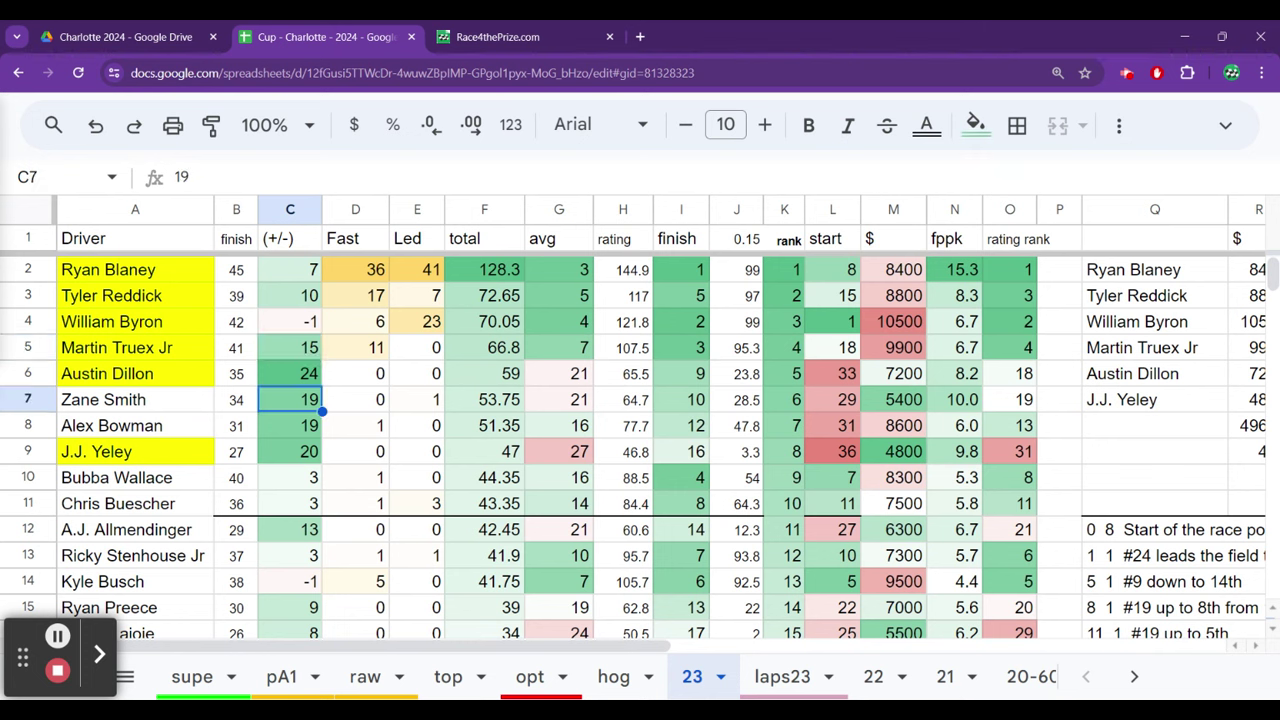
{"action": "key", "text": "Down"}
{"action": "key", "text": "Down"}
{"action": "key", "text": "Up"}
{"action": "key", "text": "Up"}
{"action": "key", "text": "Up"}
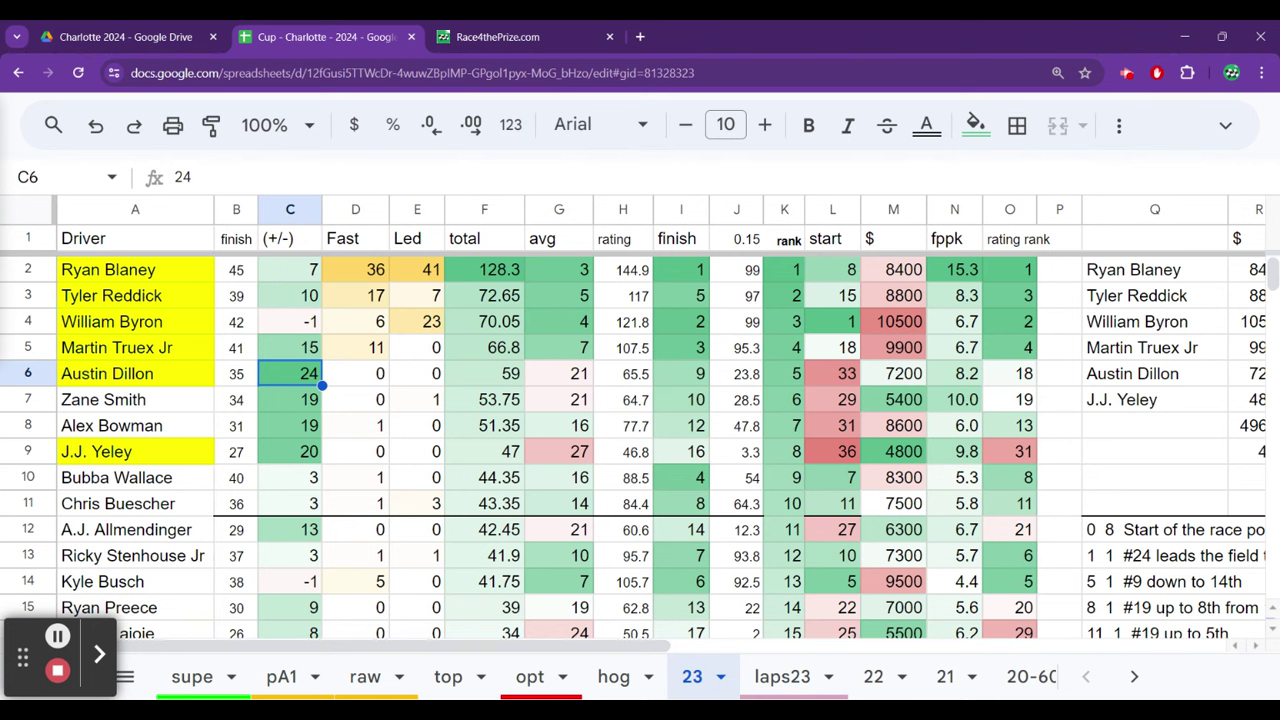
- Check the Fast values of Ryan Blaney, Tyler Reddick and William Byron
{"action": "key", "text": "Right"}
{"action": "key", "text": "Up"}
{"action": "key", "text": "Up"}
{"action": "key", "text": "Up"}
{"action": "key", "text": "Up"}
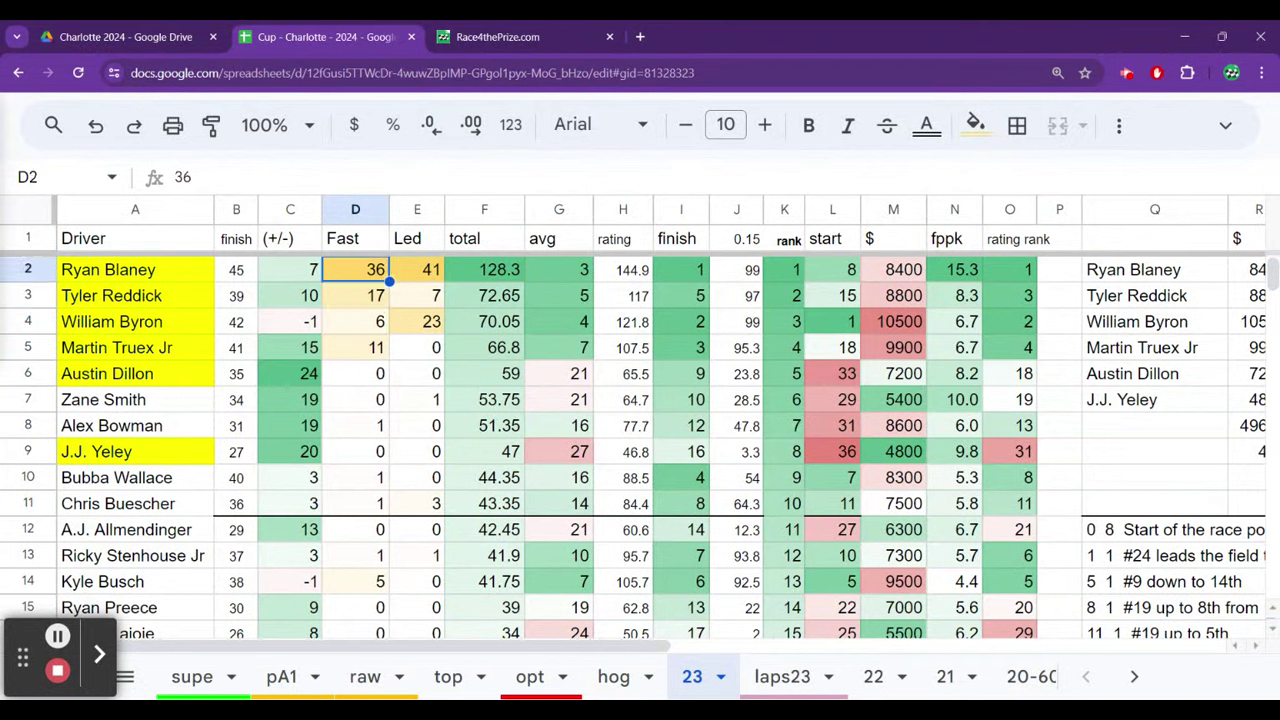
{"action": "key", "text": "Down"}
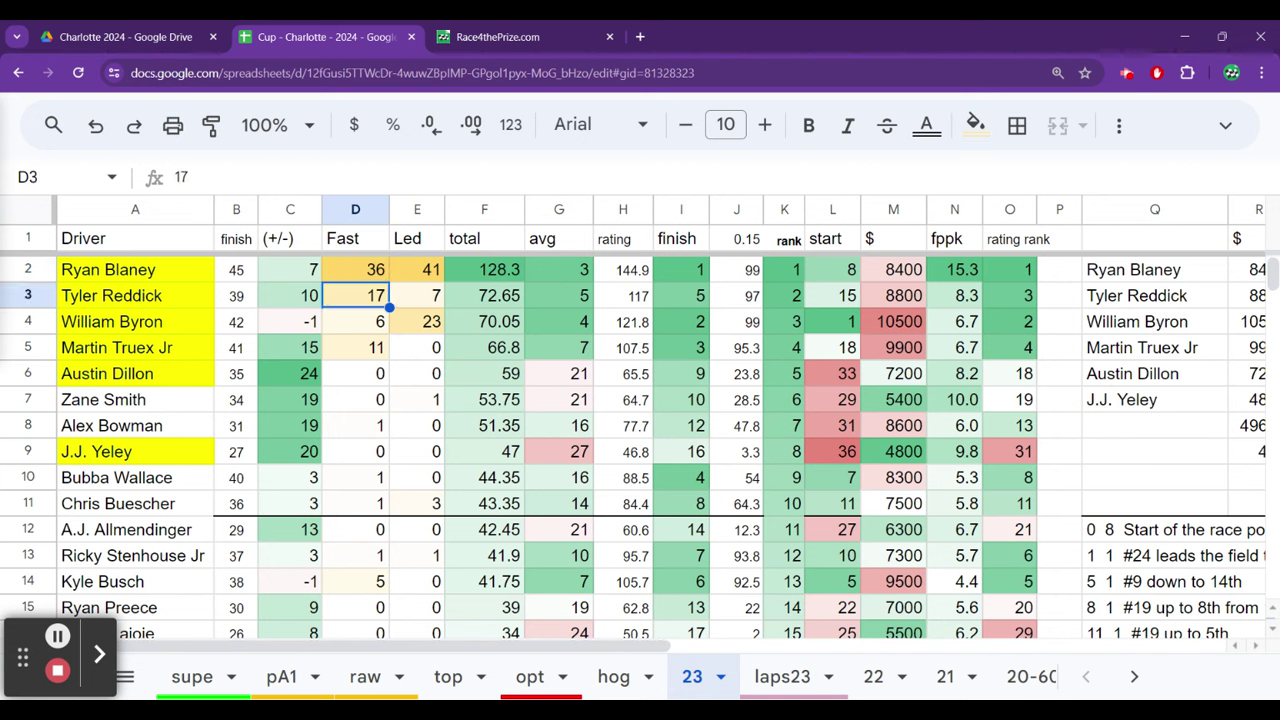
{"action": "key", "text": "Down"}
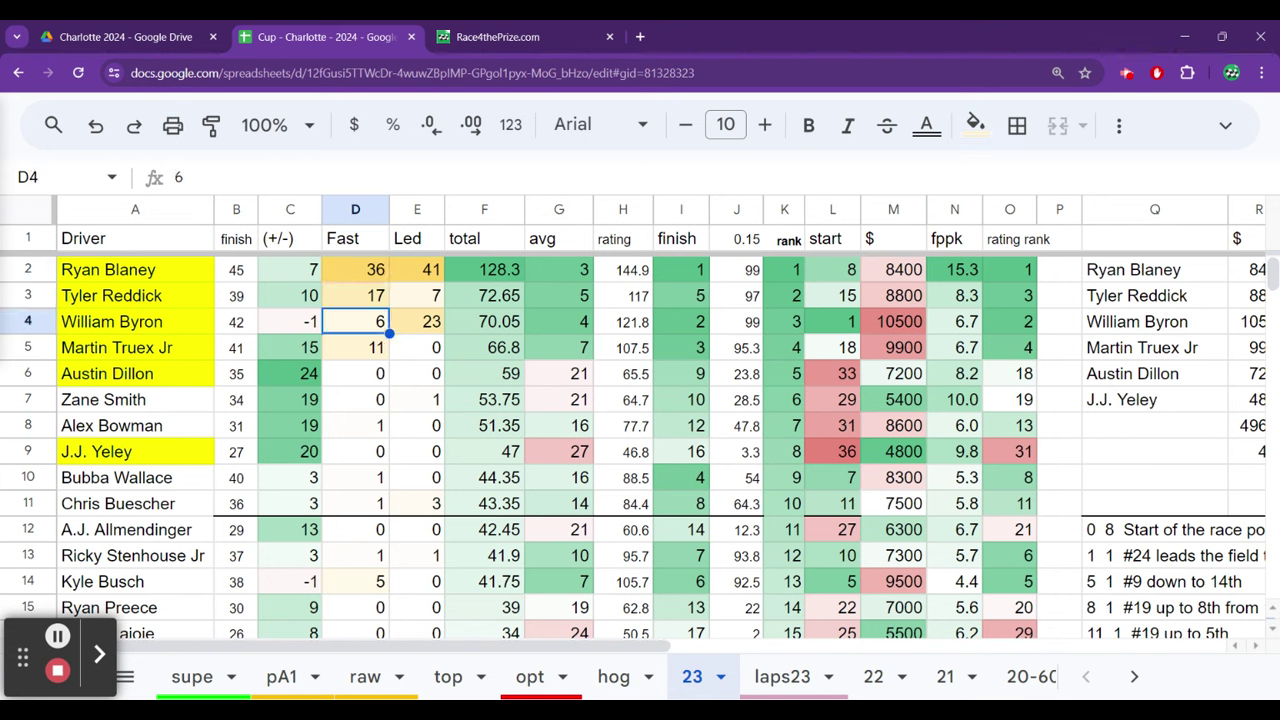
- Review the Led column from Ryan Blaney down to Austin Dillon
{"action": "key", "text": "Up"}
{"action": "key", "text": "Up"}
{"action": "key", "text": "Right"}
{"action": "key", "text": "Right"}
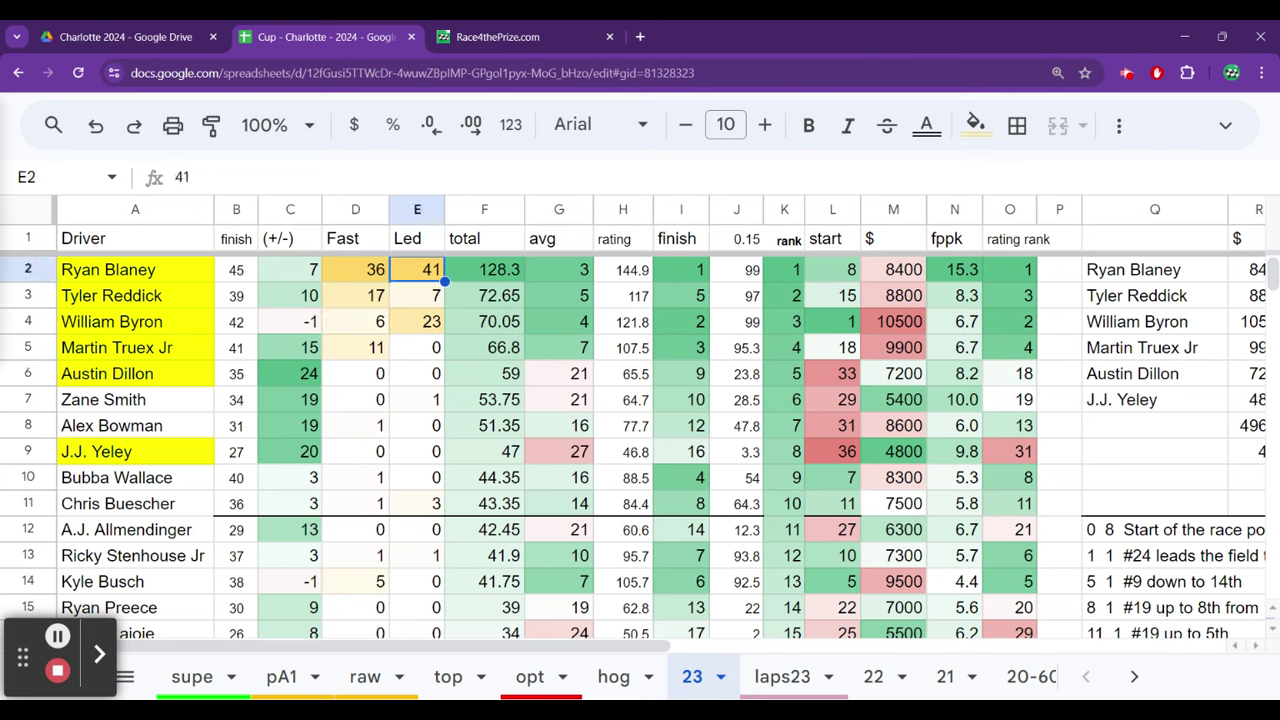
{"action": "key", "text": "Down"}
{"action": "key", "text": "Down"}
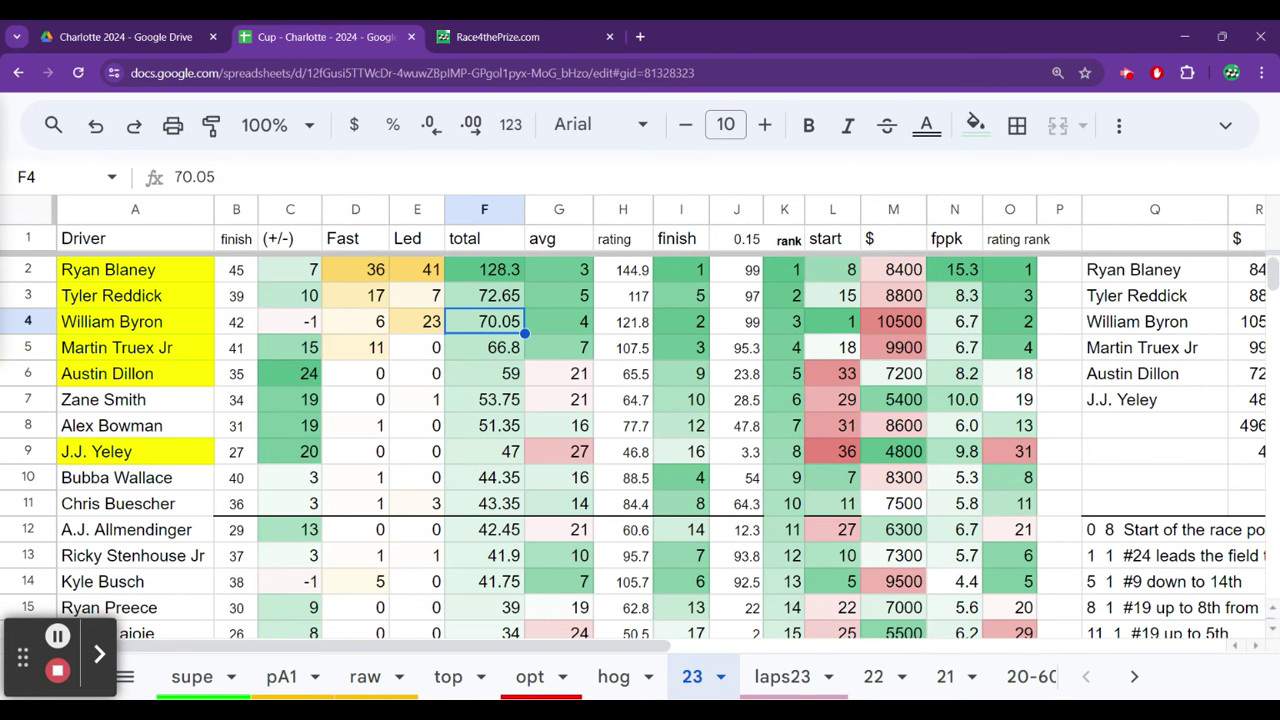
{"action": "key", "text": "Left"}
{"action": "key", "text": "Up"}
{"action": "key", "text": "Up"}
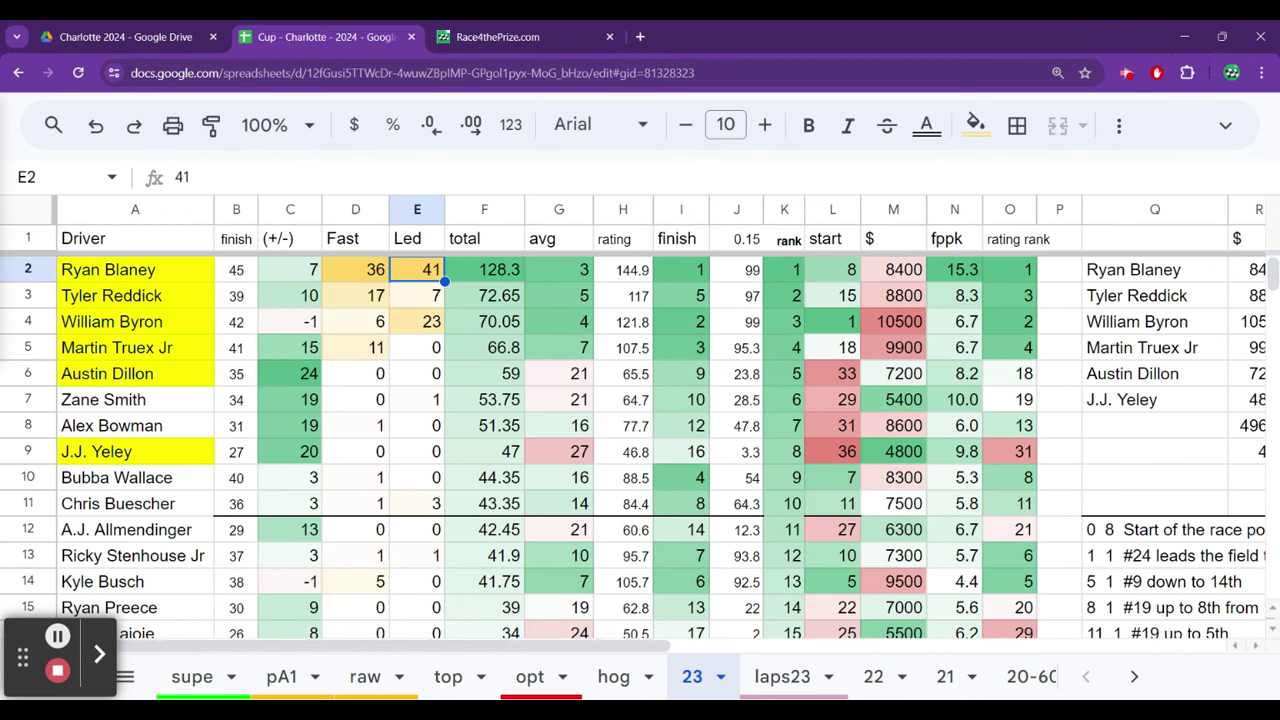
{"action": "key", "text": "Down"}
{"action": "key", "text": "Down"}
{"action": "key", "text": "Down"}
{"action": "key", "text": "Down"}
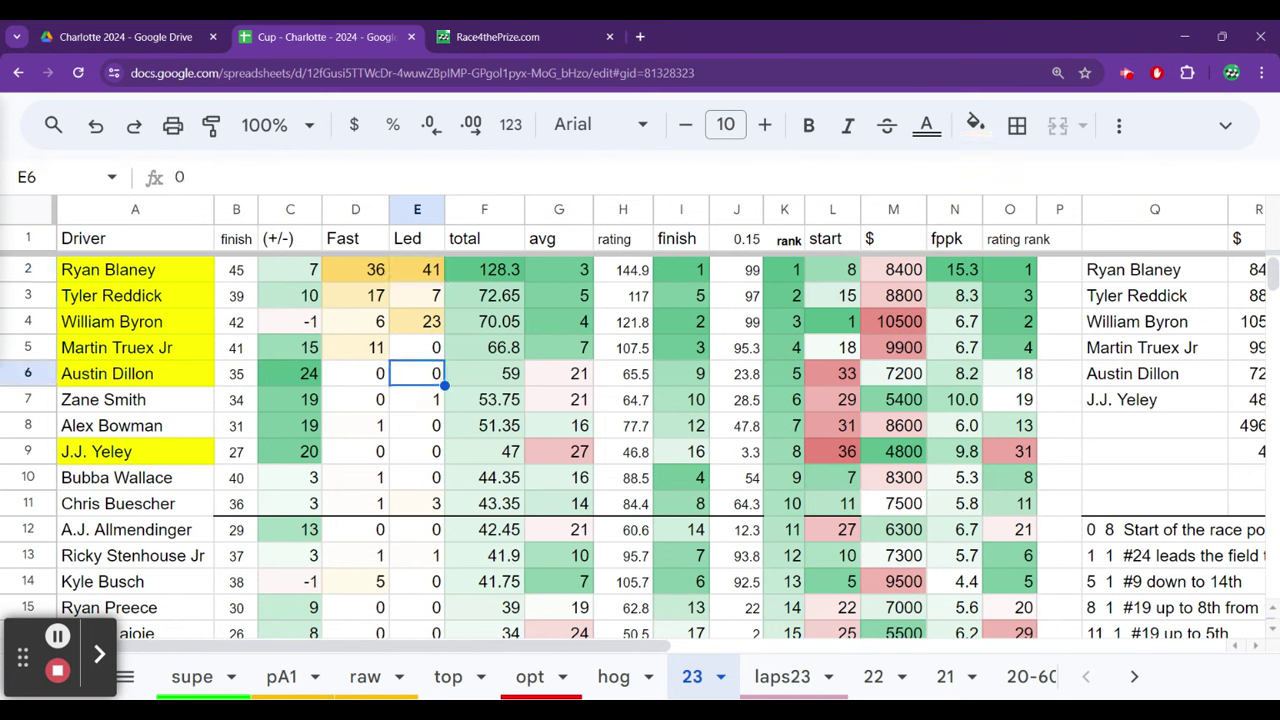
- Compare the (+/-) place differential values of the top four drivers, Ryan Blaney to Martin Truex Jr
{"action": "key", "text": "Up"}
{"action": "key", "text": "Left"}
{"action": "key", "text": "Left"}
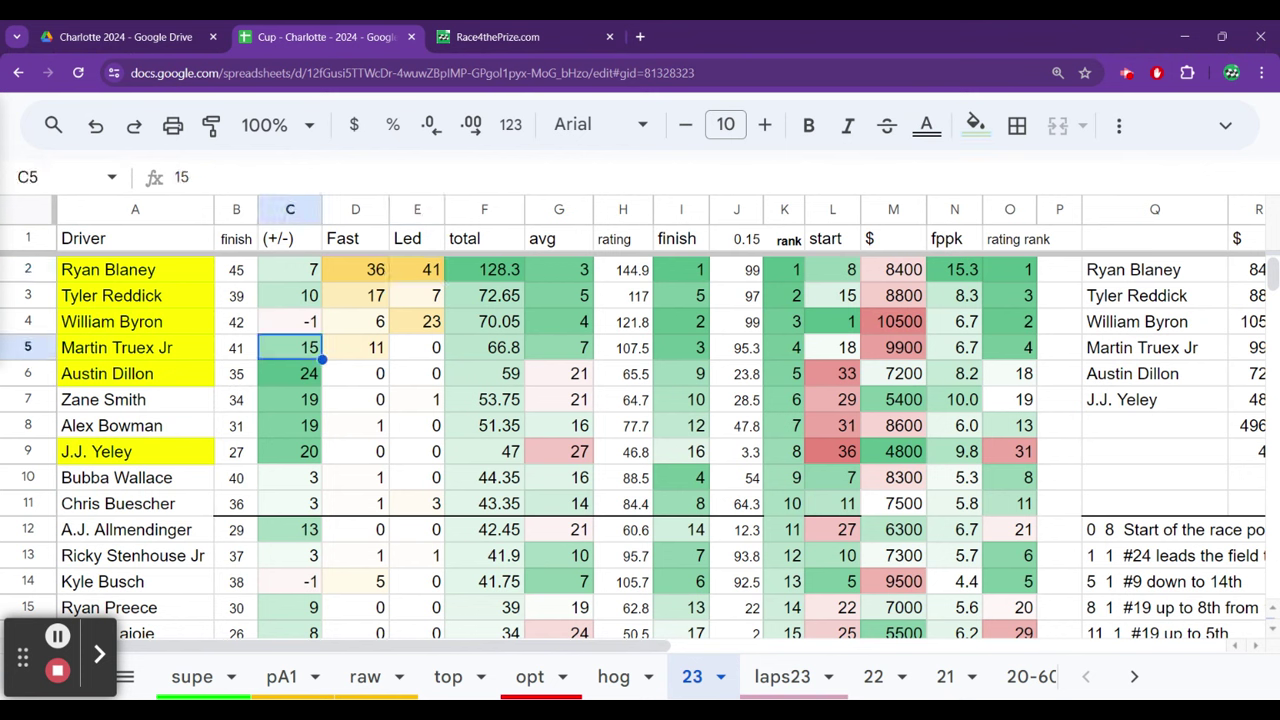
{"action": "key", "text": "Up"}
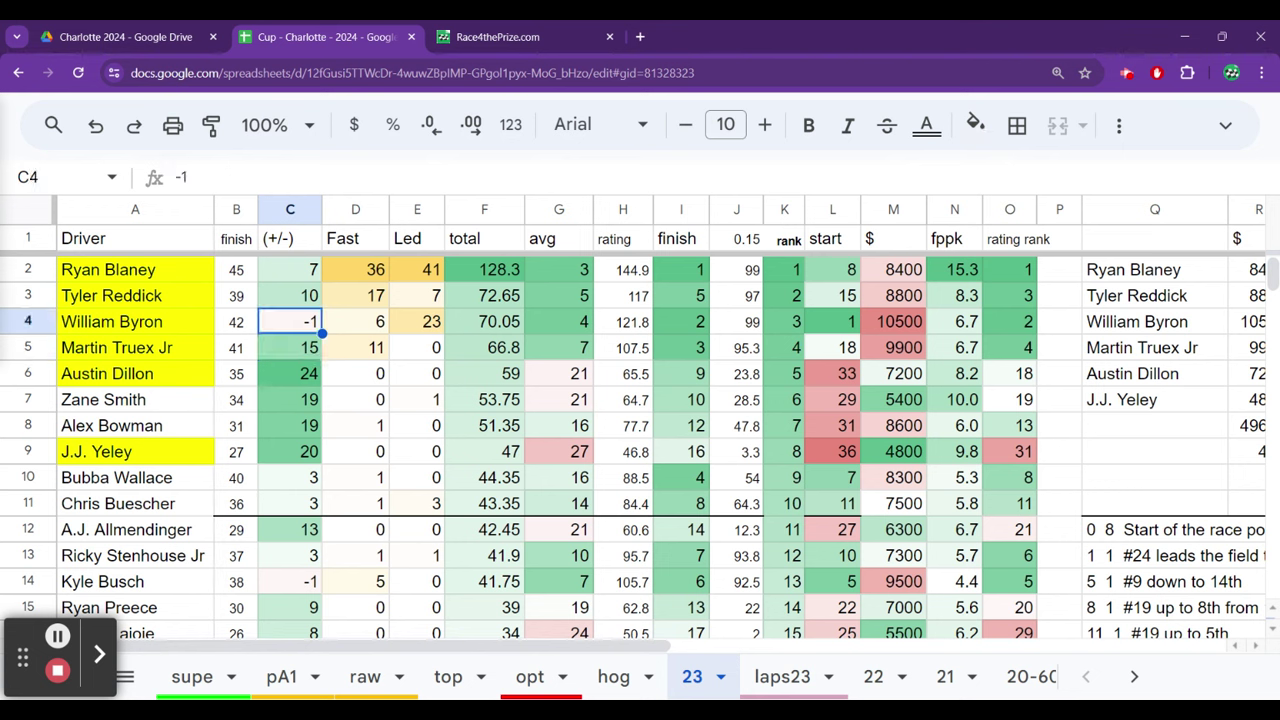
{"action": "key", "text": "Down"}
{"action": "key", "text": "Up"}
{"action": "key", "text": "Up"}
{"action": "key", "text": "Up"}
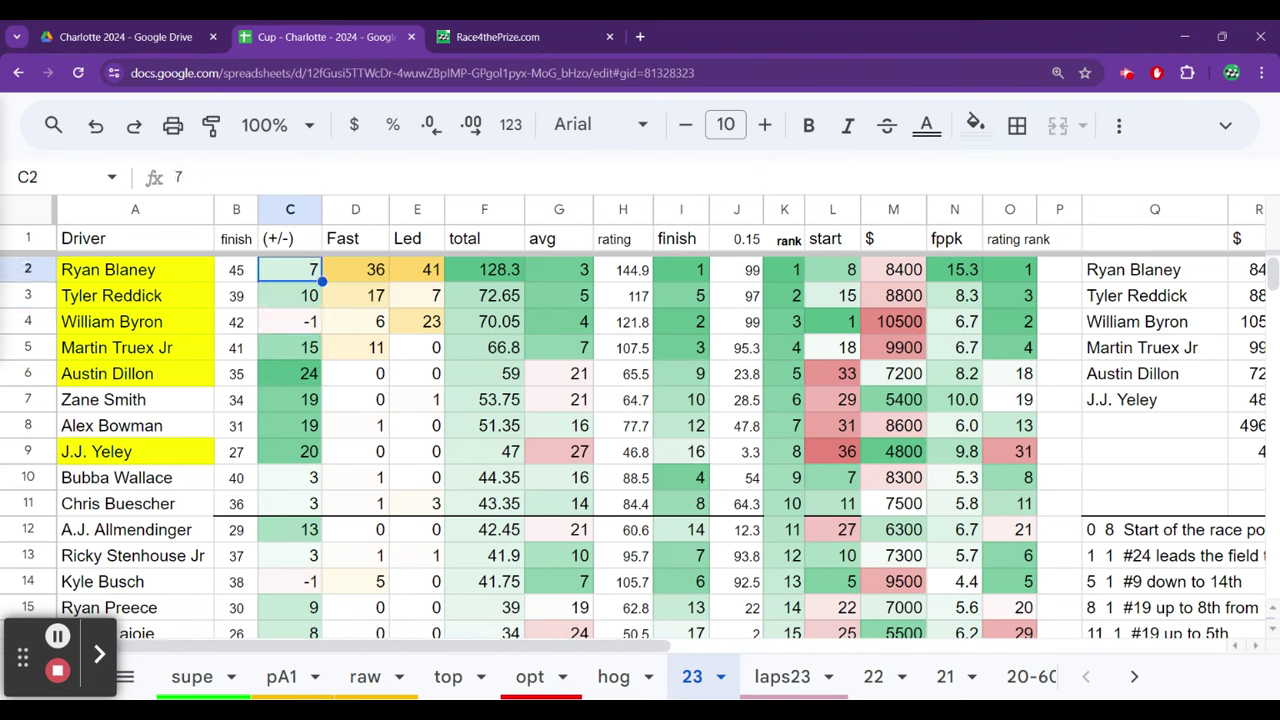
{"action": "key", "text": "Down"}
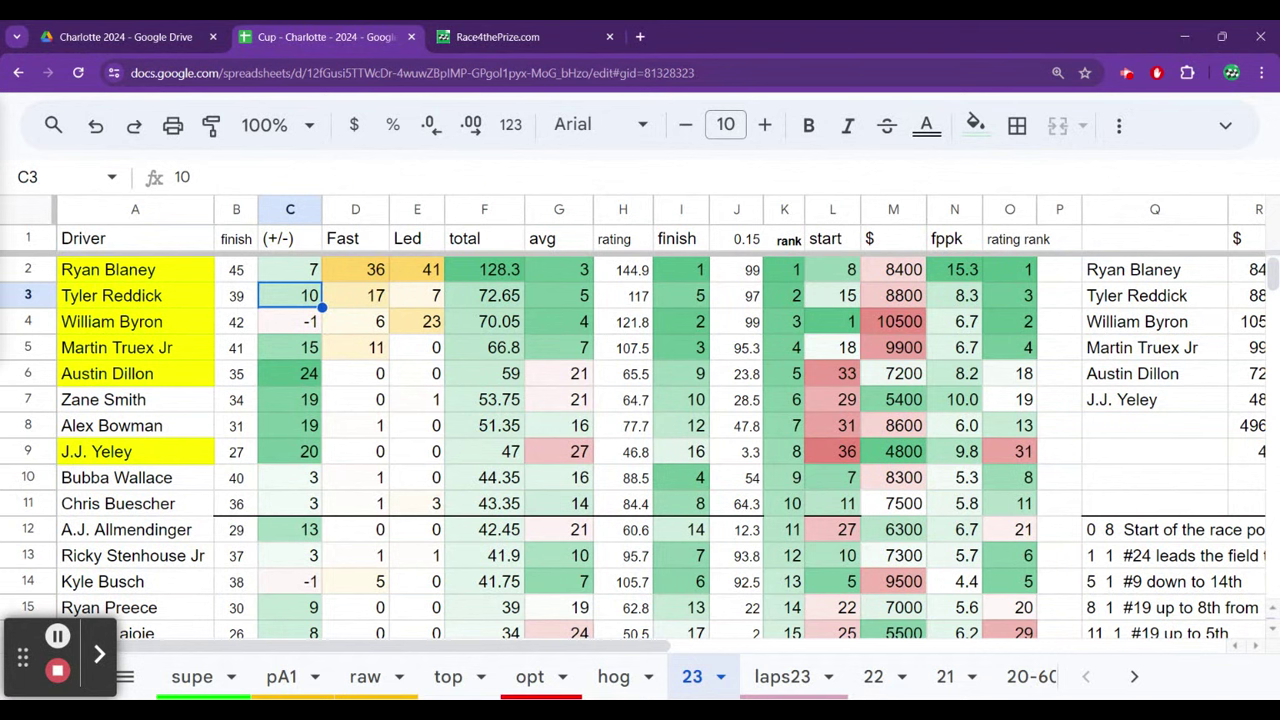
{"action": "key", "text": "Down"}
- Compare the top four drivers' Fast values again, finishing on Tyler Reddick
{"action": "key", "text": "Right"}
{"action": "key", "text": "Up"}
{"action": "key", "text": "Up"}
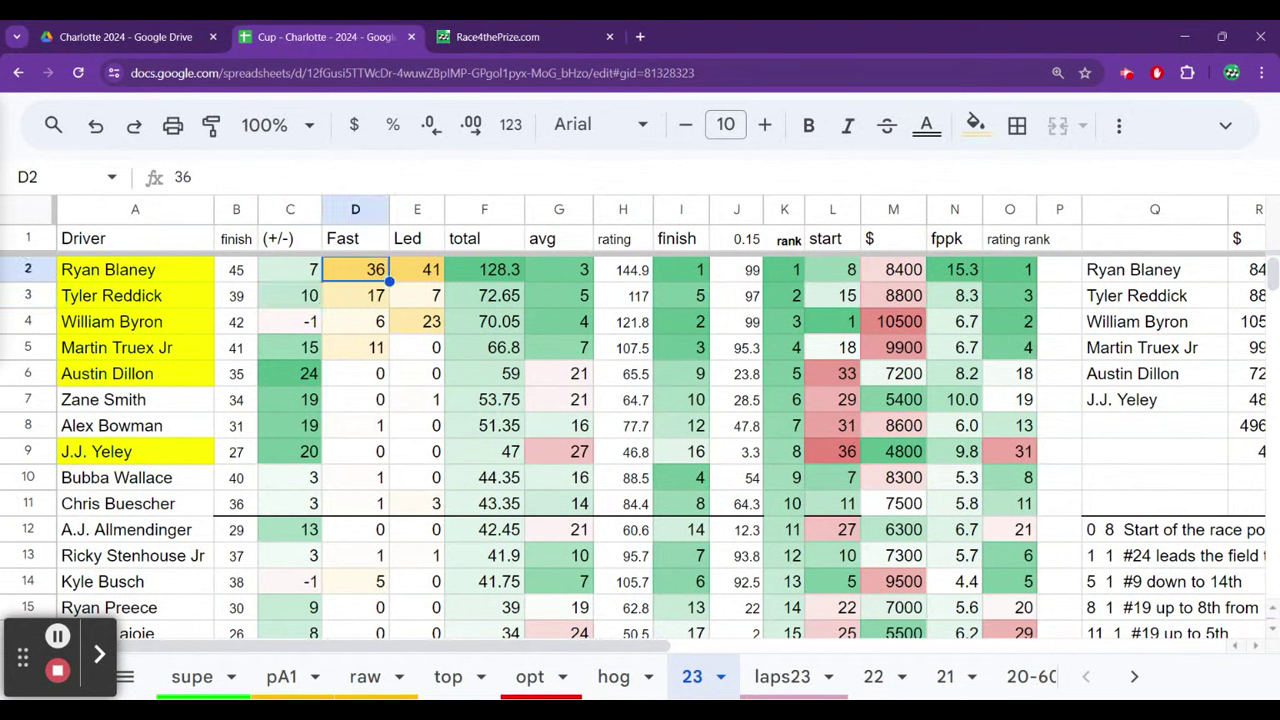
{"action": "key", "text": "Down"}
{"action": "key", "text": "Down"}
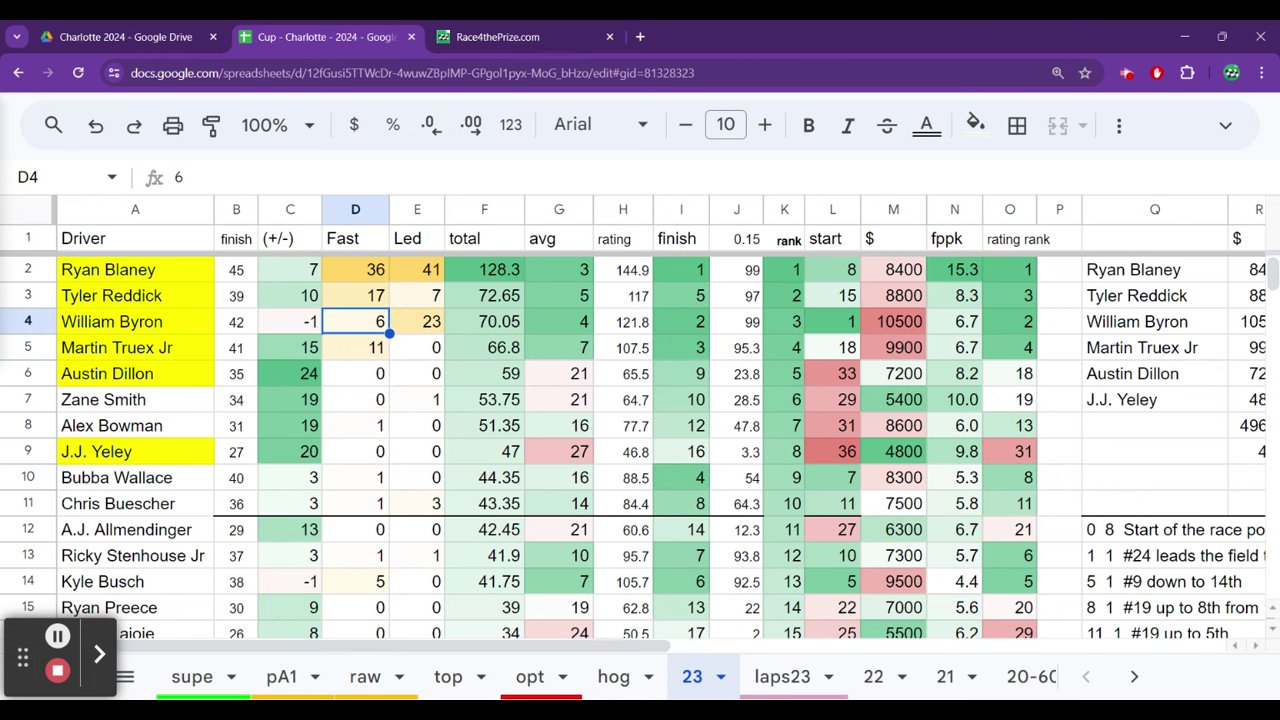
{"action": "key", "text": "Down"}
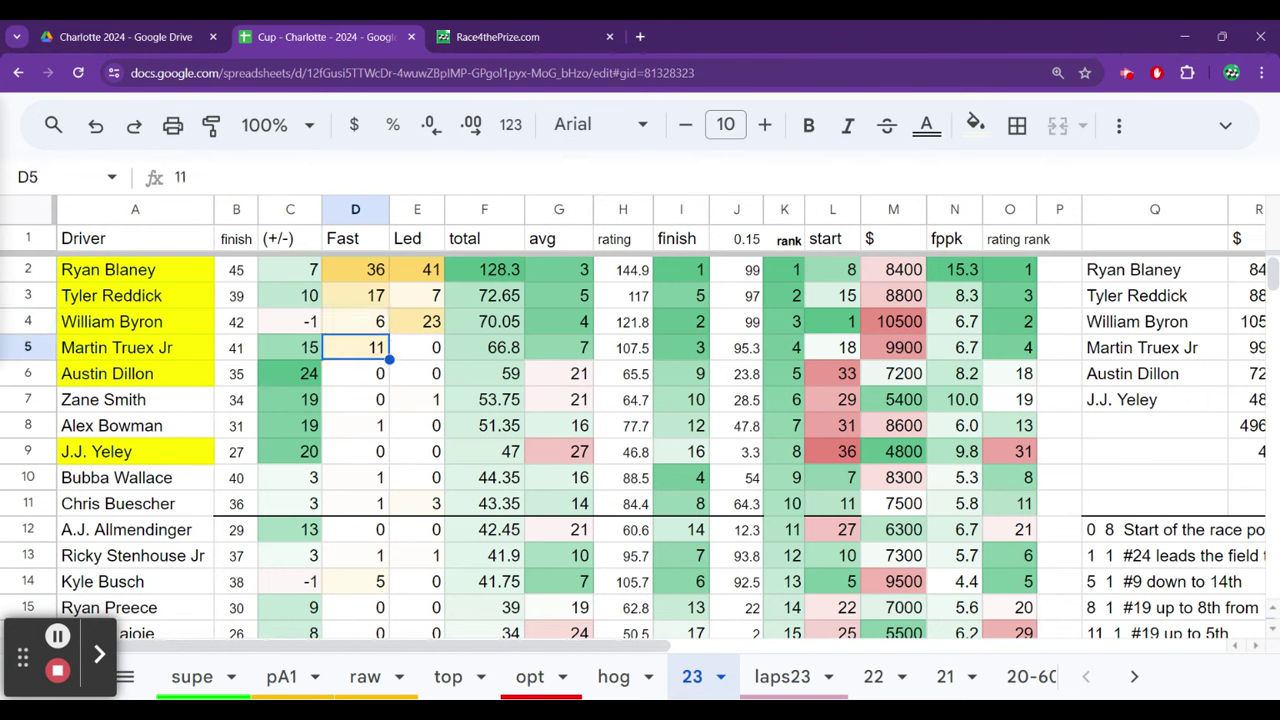
{"action": "key", "text": "Up"}
{"action": "key", "text": "Up"}
{"action": "key", "text": "Up"}
{"action": "key", "text": "Down"}
{"action": "key", "text": "Down"}
{"action": "key", "text": "Down"}
{"action": "left_click", "coordinate": [355, 321]}
{"action": "left_click", "coordinate": [355, 295]}
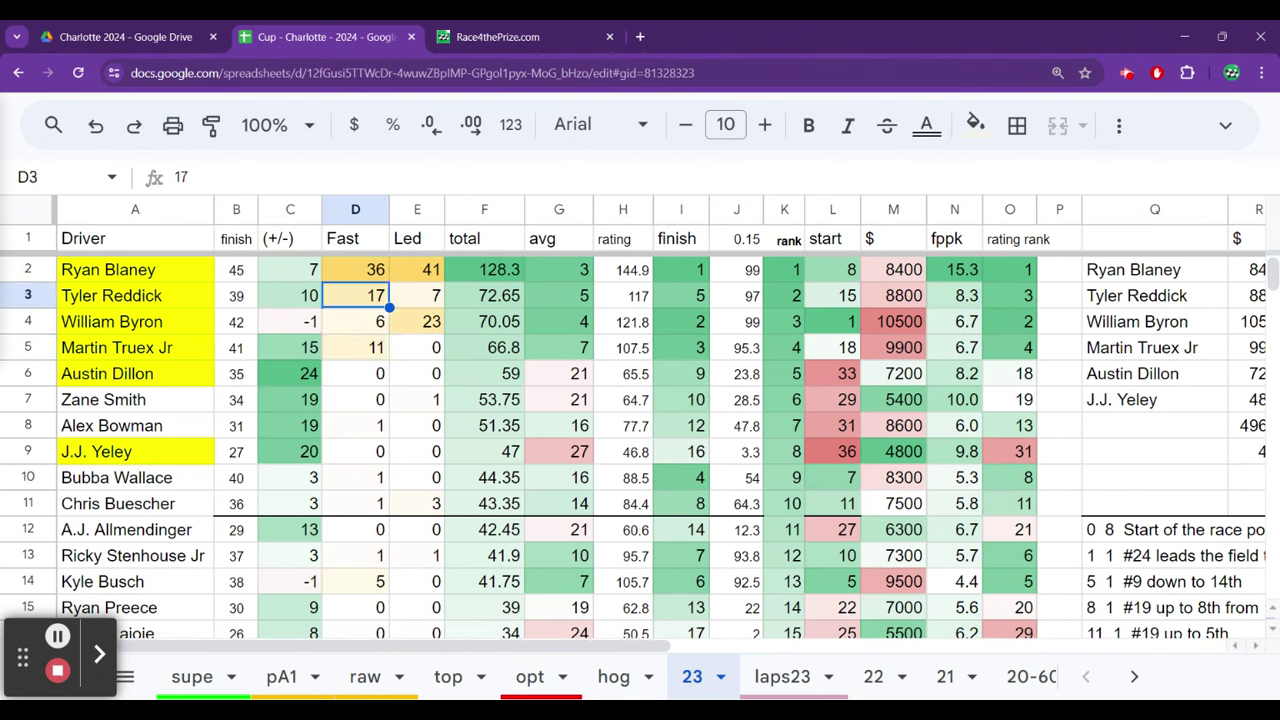
- Examine Tyler Reddick's (+/-), Fast and Led values, and check William Byron's Led value
{"action": "left_click", "coordinate": [417, 295]}
{"action": "left_click", "coordinate": [355, 295]}
{"action": "left_click", "coordinate": [417, 295]}
{"action": "left_click", "coordinate": [290, 295]}
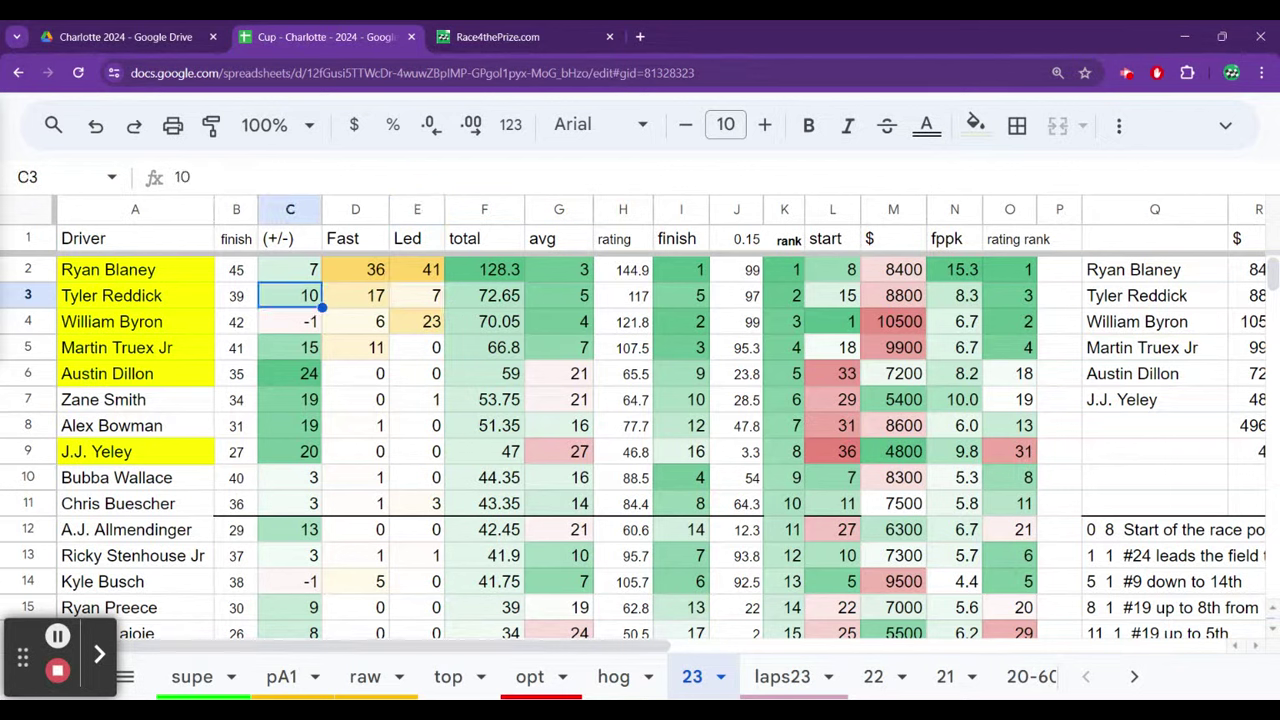
{"action": "left_click", "coordinate": [355, 295]}
{"action": "left_click", "coordinate": [417, 295]}
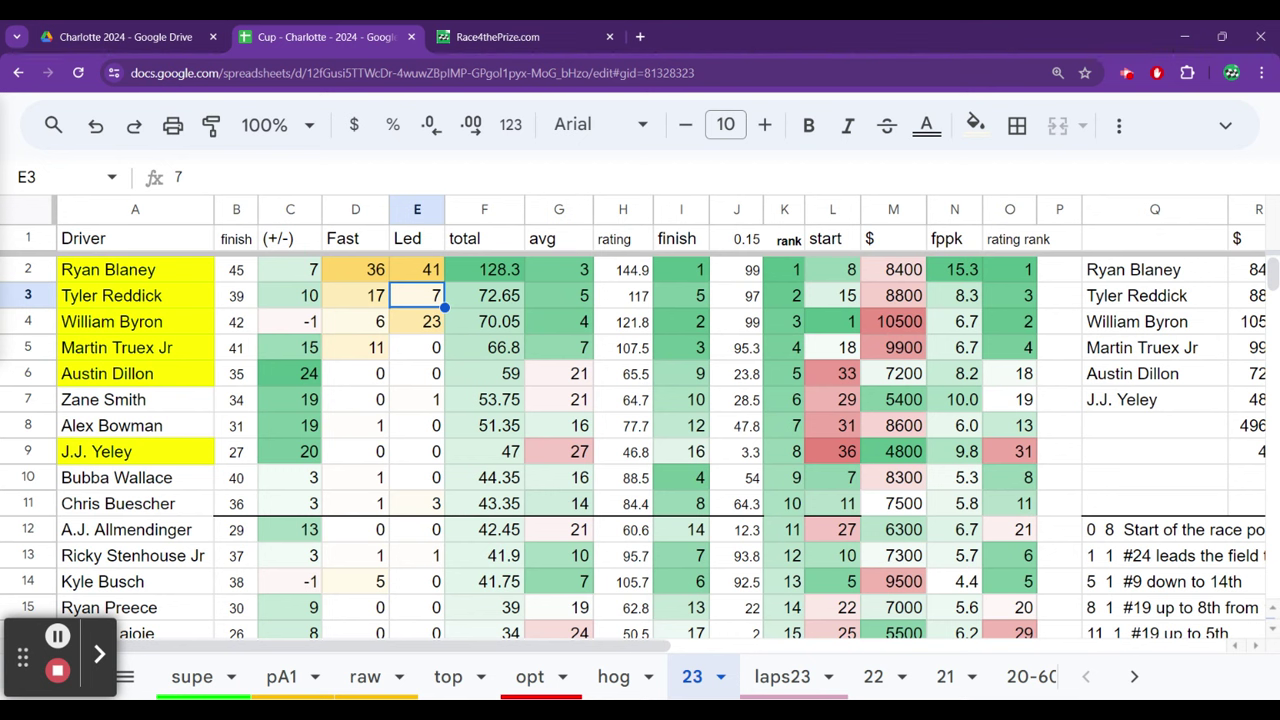
{"action": "left_click", "coordinate": [417, 321]}
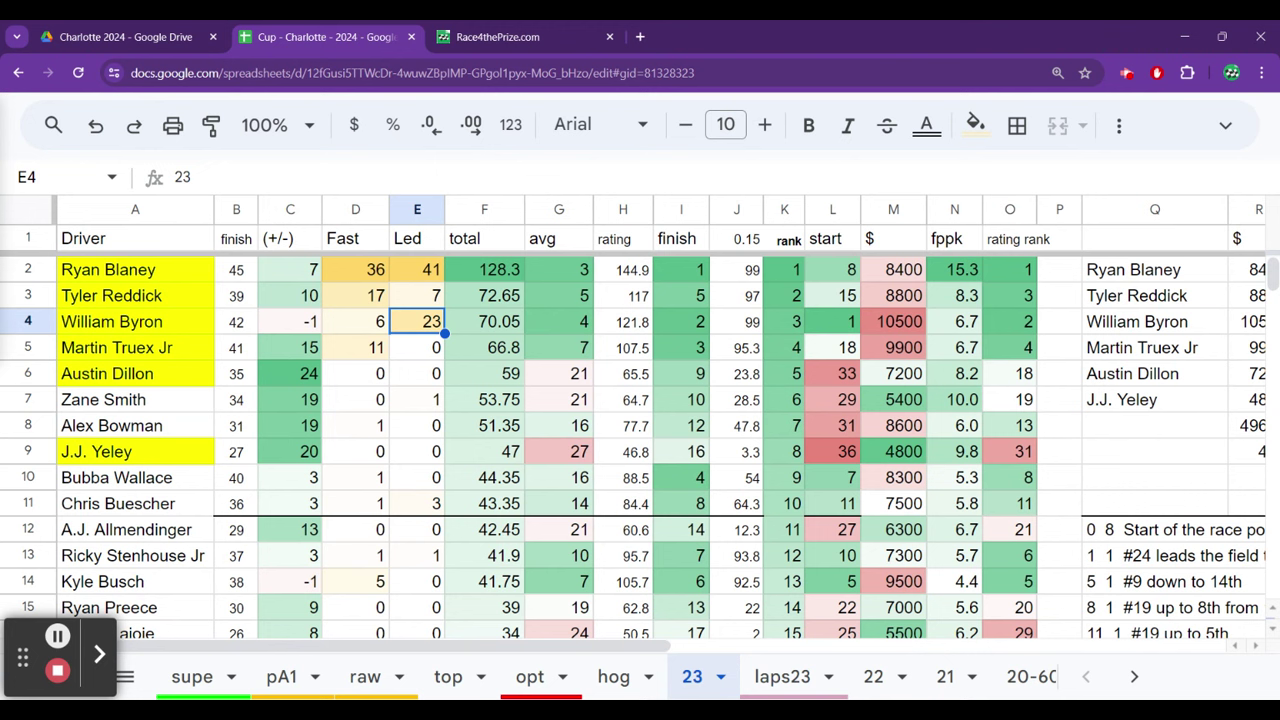
- Compare the Fast values of William Byron and Tyler Reddick again, along with Reddick's Led value
{"action": "left_click", "coordinate": [355, 321]}
{"action": "left_click", "coordinate": [417, 295]}
{"action": "left_click", "coordinate": [355, 295]}
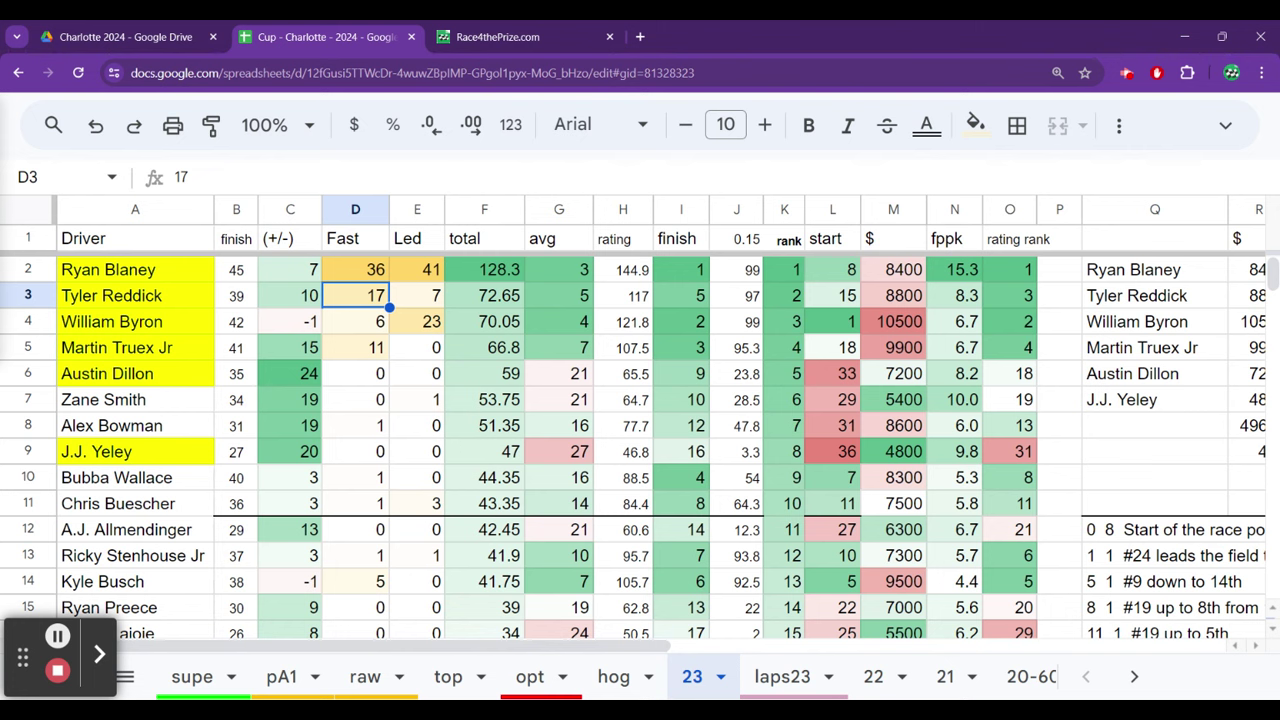
{"action": "key", "text": "Down"}
{"action": "key", "text": "Up"}
- Open the hog sheet and examine the avg column from hog rank 4 up to rank 1
{"action": "left_click", "coordinate": [615, 674]}
{"action": "left_click", "coordinate": [465, 354]}
{"action": "key", "text": "Home"}
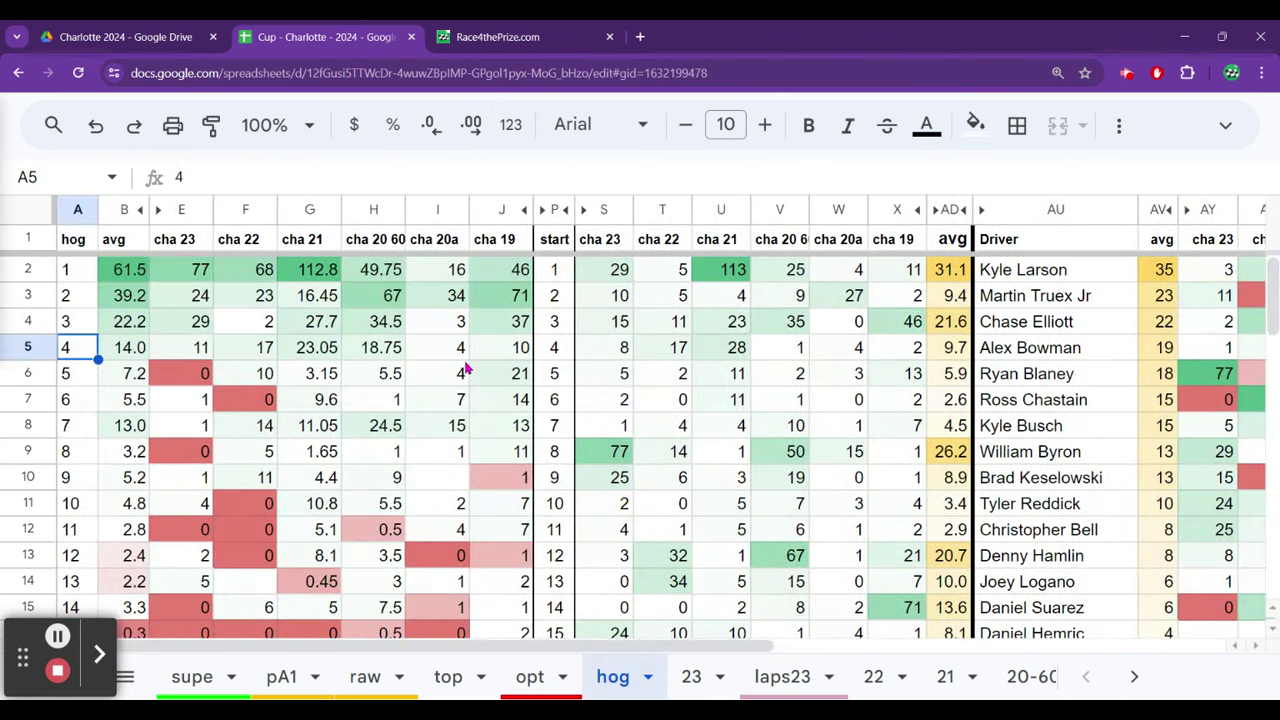
{"action": "key", "text": "Right"}
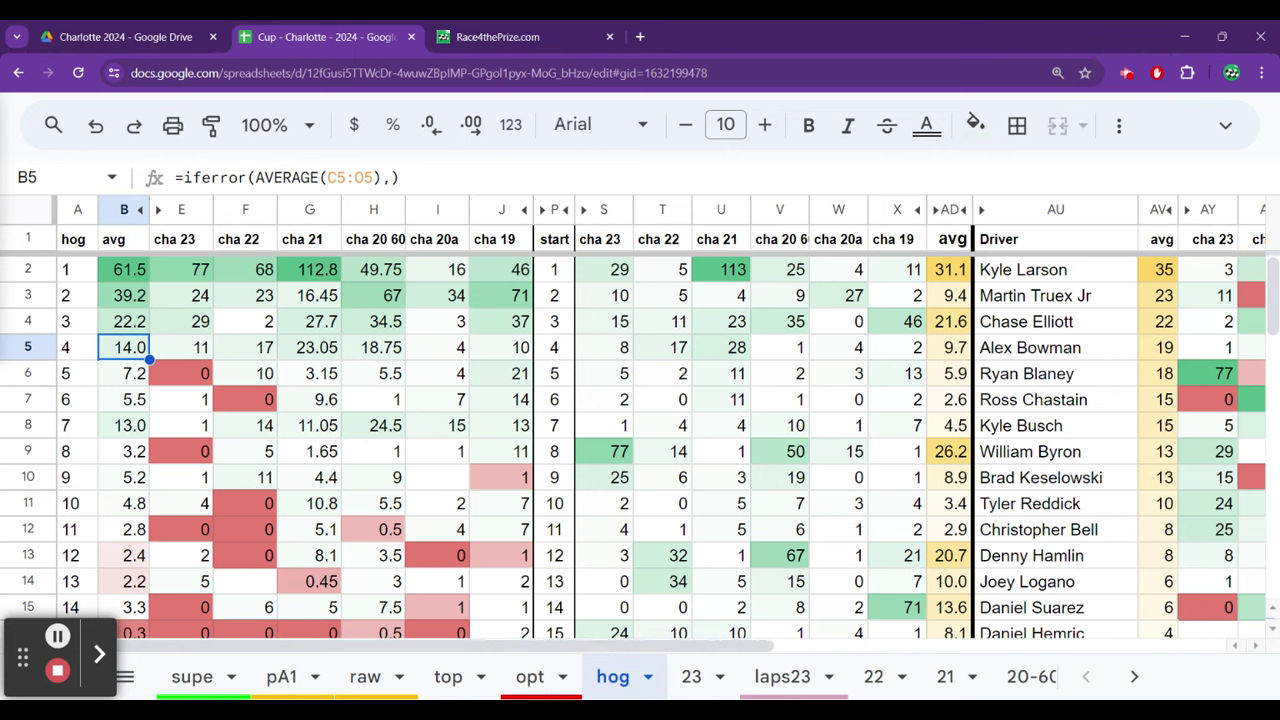
{"action": "key", "text": "Up"}
{"action": "key", "text": "Up"}
{"action": "key", "text": "Up"}
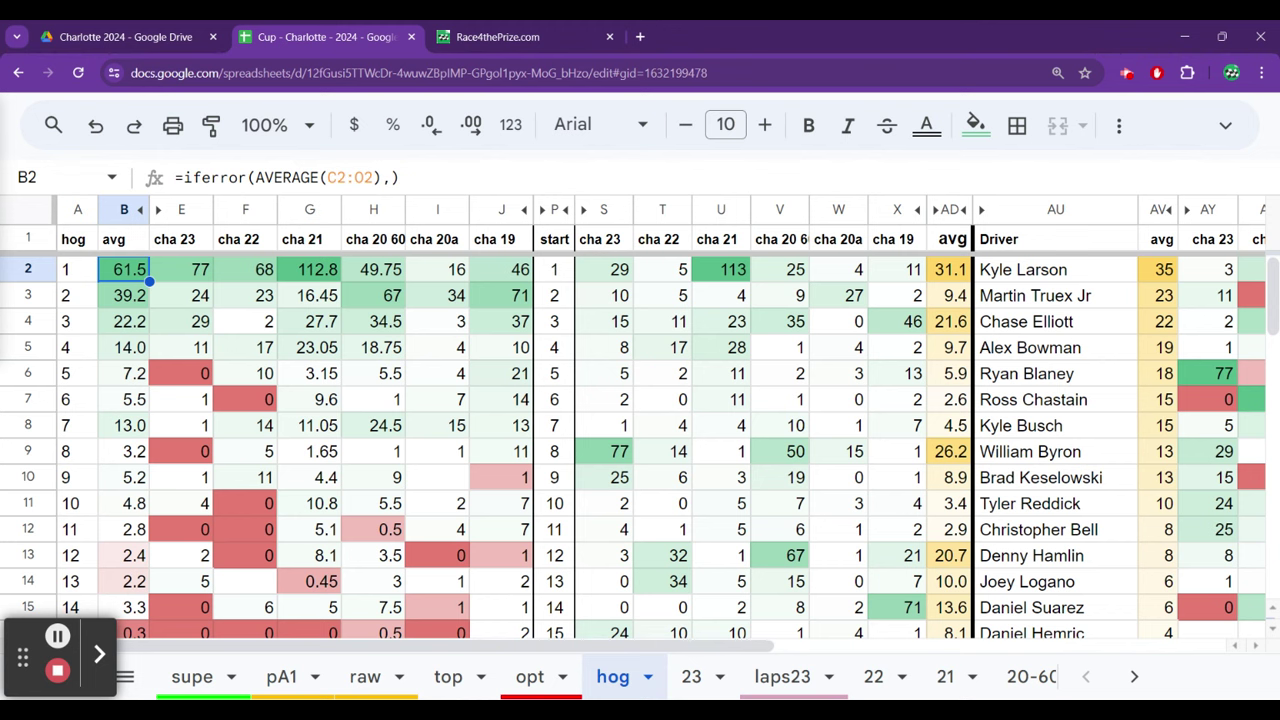
- Compare the avg values of hog ranks 2 to 4, finishing back on rank 1
{"action": "left_click", "coordinate": [123, 295]}
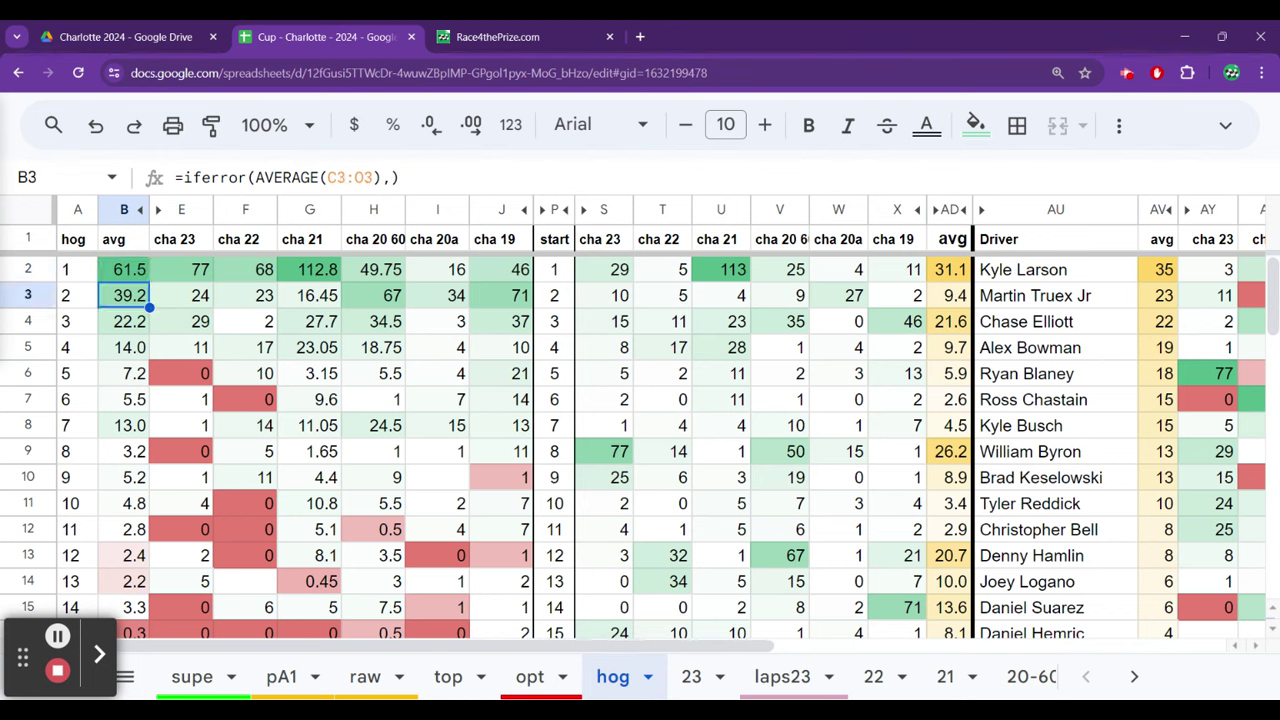
{"action": "key", "text": "Down"}
{"action": "key", "text": "Down"}
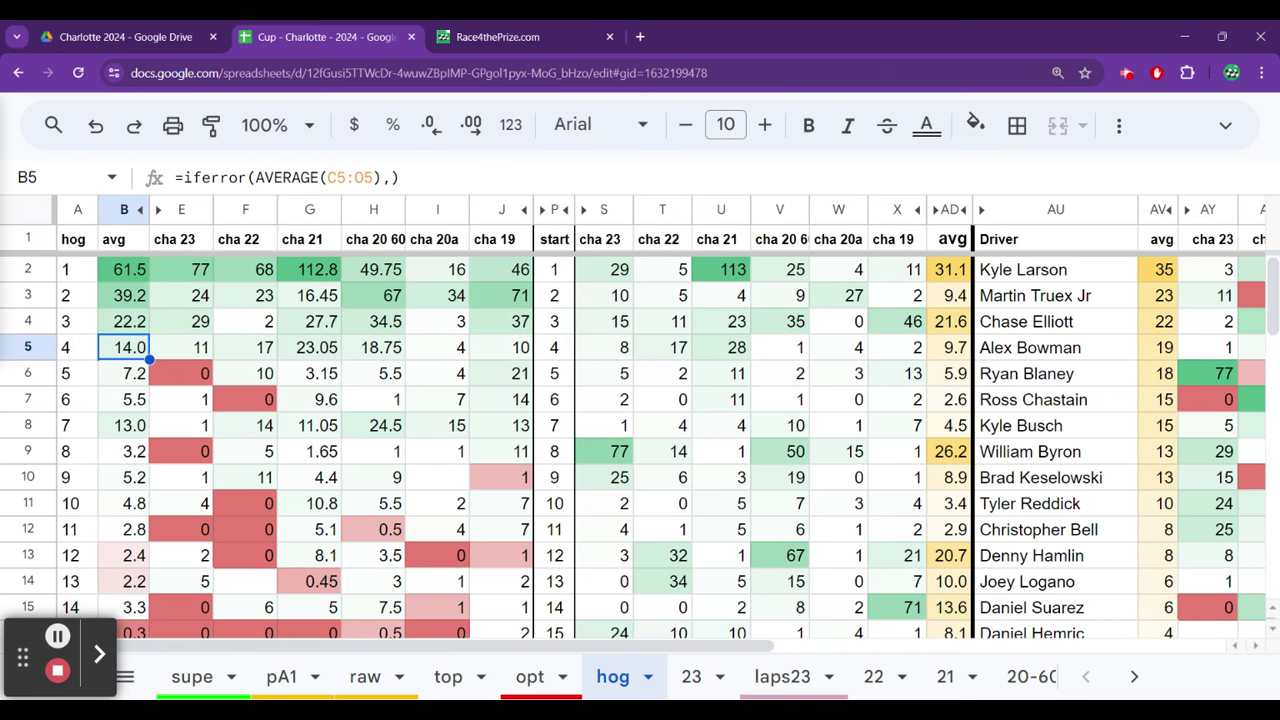
{"action": "key", "text": "Up"}
{"action": "key", "text": "Up"}
{"action": "key", "text": "Up"}
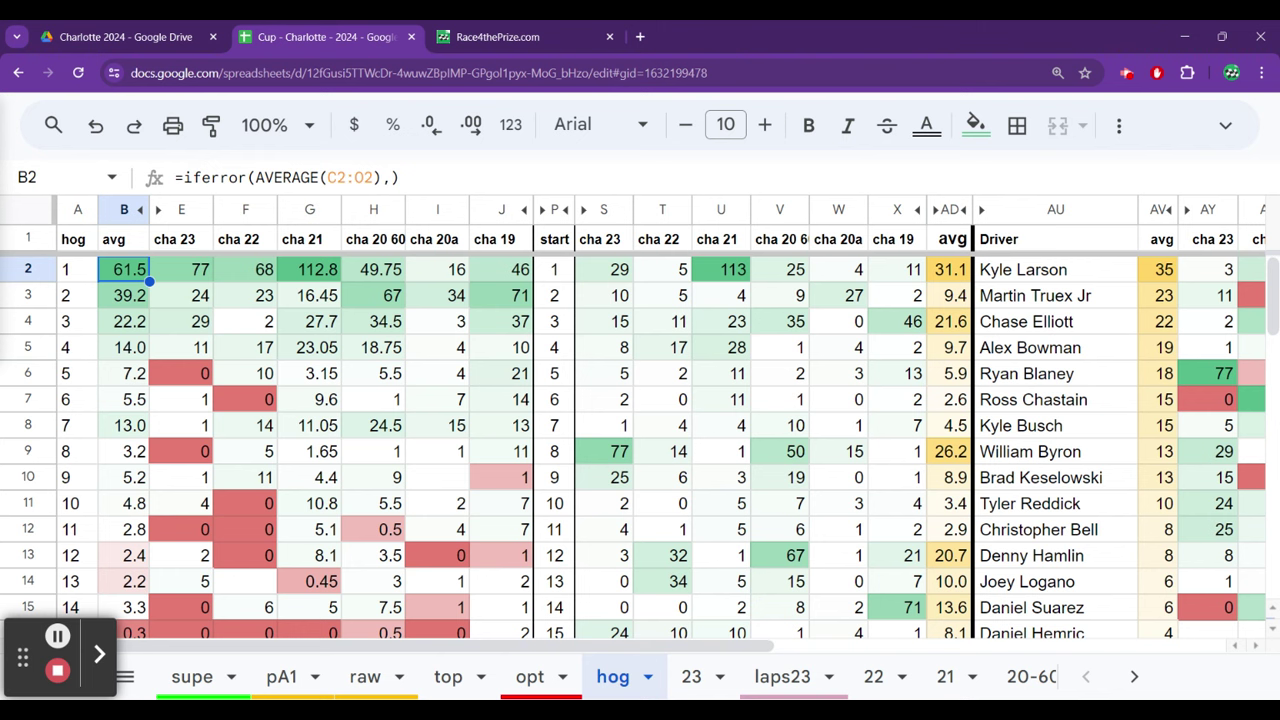
- Scan the hog avg column from rank 1 down past rank 5 and back up to rank 1
{"action": "key", "text": "Down"}
{"action": "key", "text": "Down"}
{"action": "key", "text": "Down"}
{"action": "key", "text": "Down"}
{"action": "key", "text": "Down"}
{"action": "key", "text": "Down"}
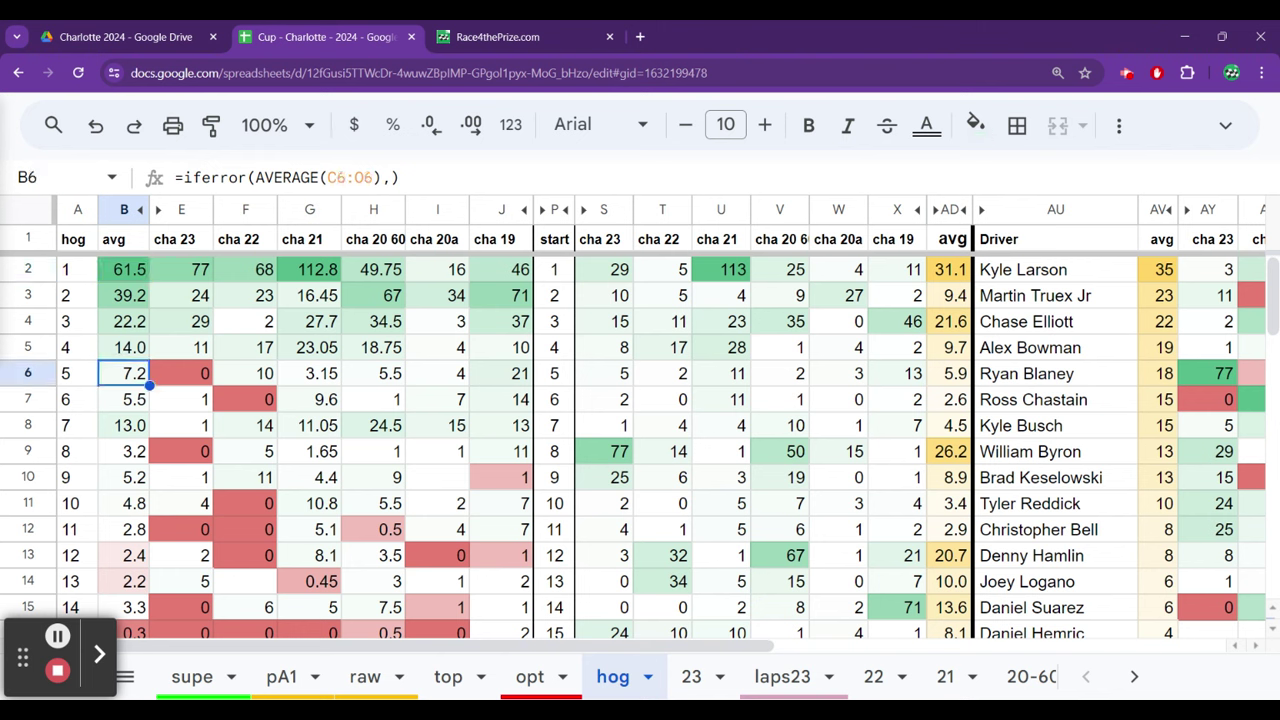
{"action": "key", "text": "Up"}
{"action": "key", "text": "Up"}
{"action": "key", "text": "Up"}
{"action": "key", "text": "Up"}
{"action": "key", "text": "Up"}
{"action": "key", "text": "Up"}
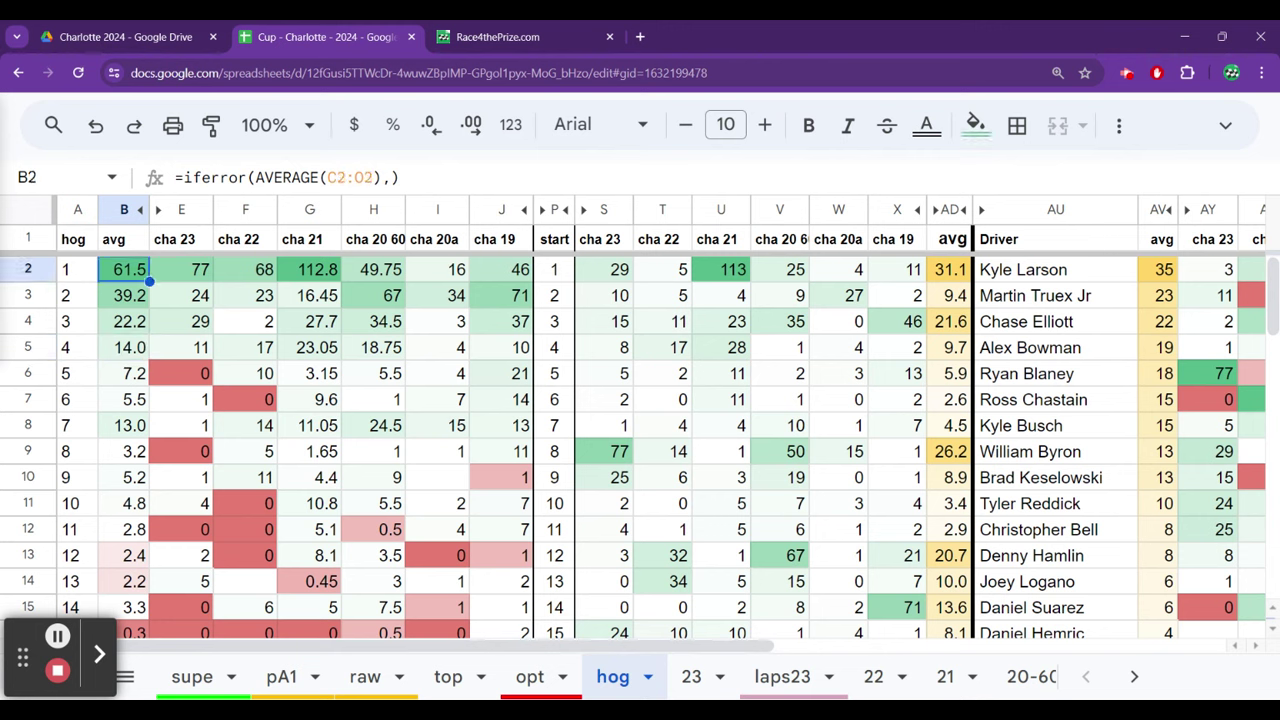
- Examine hog rank 3 race by race, from its avg through cha 23, cha 22, cha 21 and cha 20 600
{"action": "key", "text": "Down"}
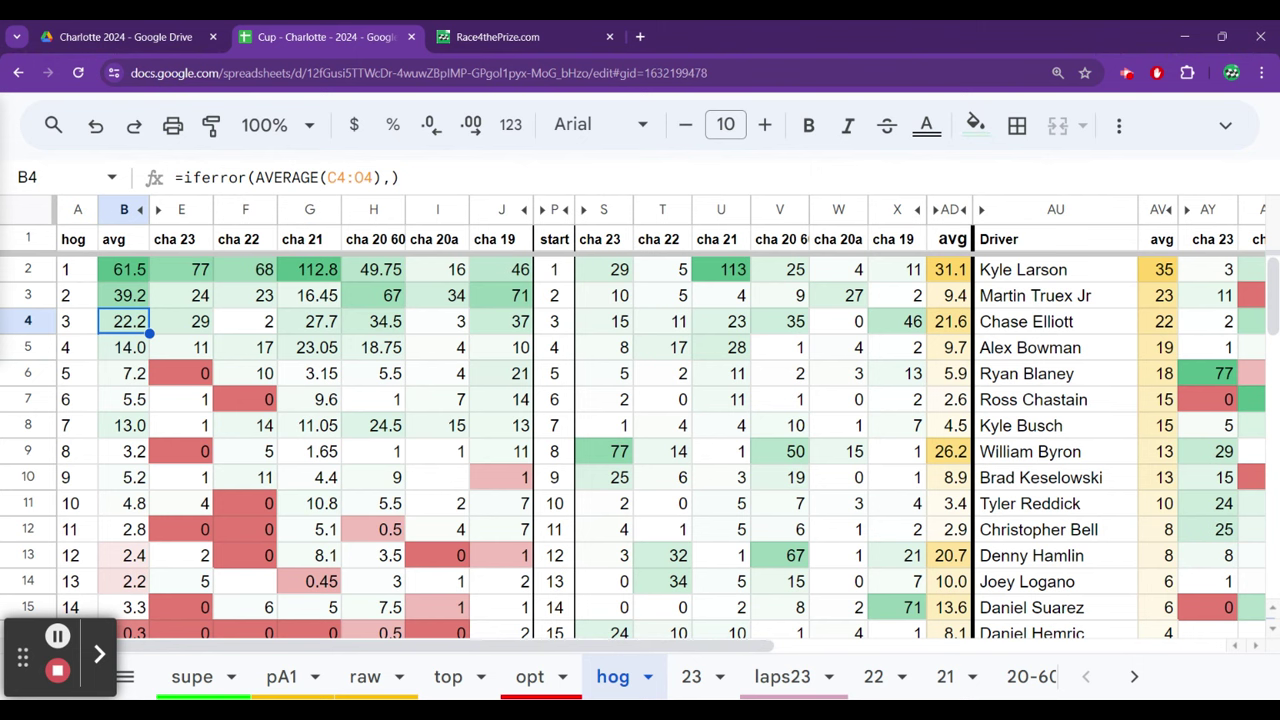
{"action": "left_click", "coordinate": [181, 321]}
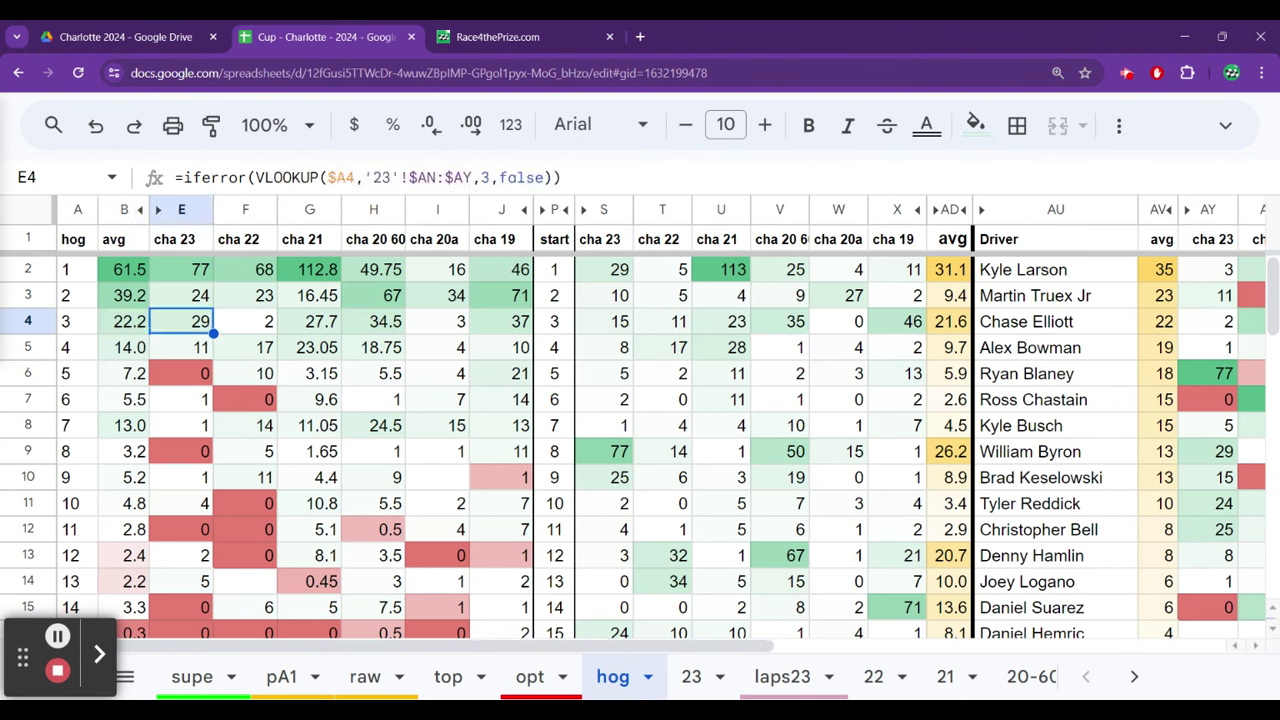
{"action": "key", "text": "Right"}
{"action": "key", "text": "Right"}
{"action": "key", "text": "Right"}
{"action": "key", "text": "Right"}
{"action": "key", "text": "Left"}
{"action": "key", "text": "Left"}
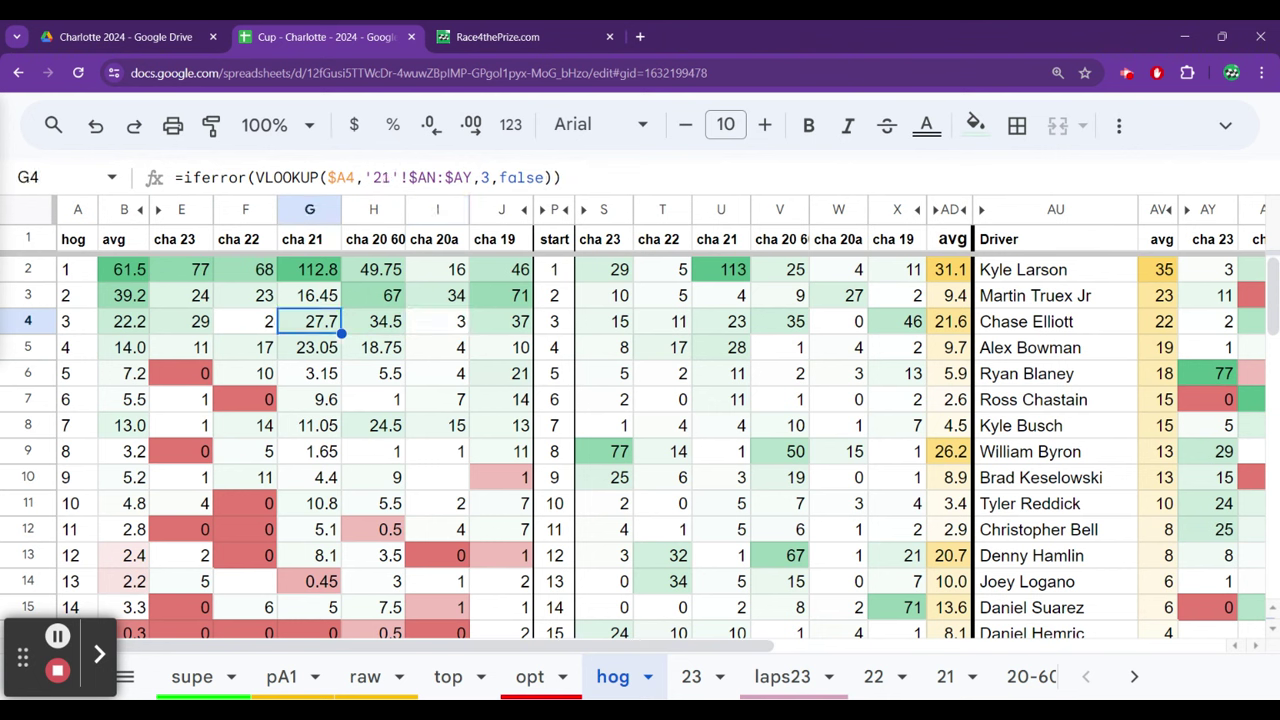
- Examine hog rank 4 race by race, comparing its avg with the values from cha 23 through cha 19
{"action": "key", "text": "Down"}
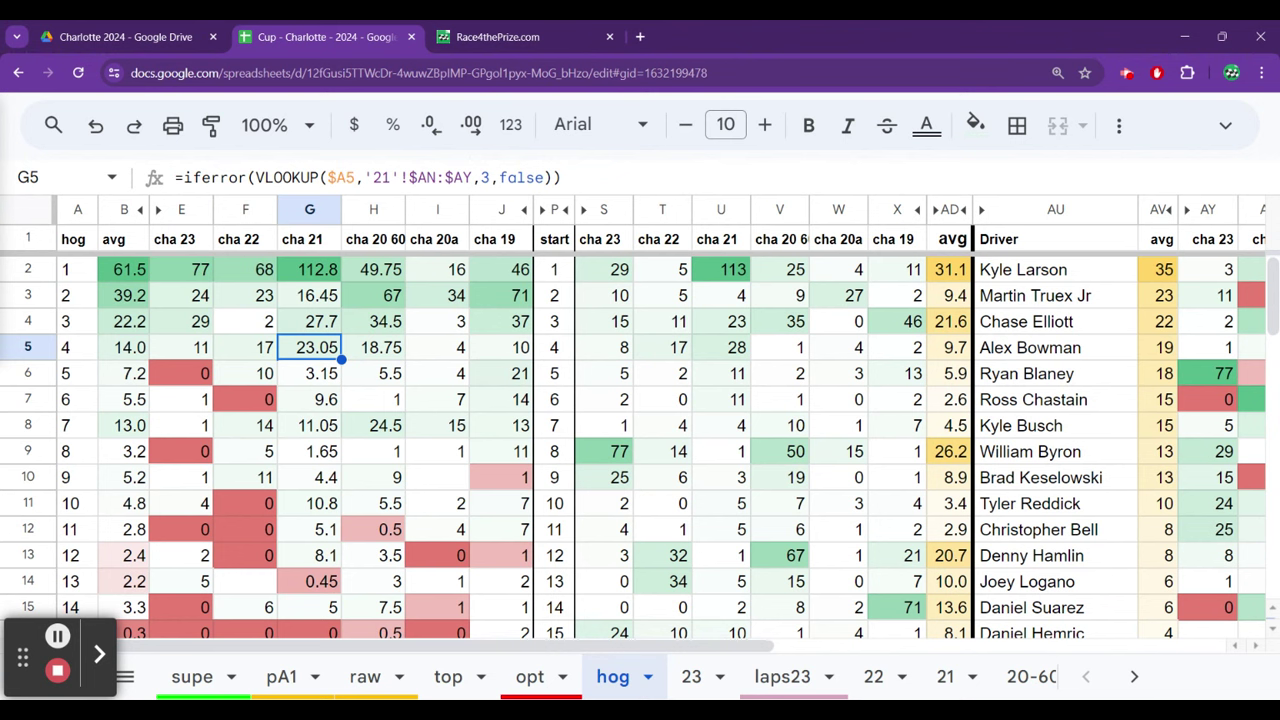
{"action": "key", "text": "Left"}
{"action": "key", "text": "Left"}
{"action": "key", "text": "Left"}
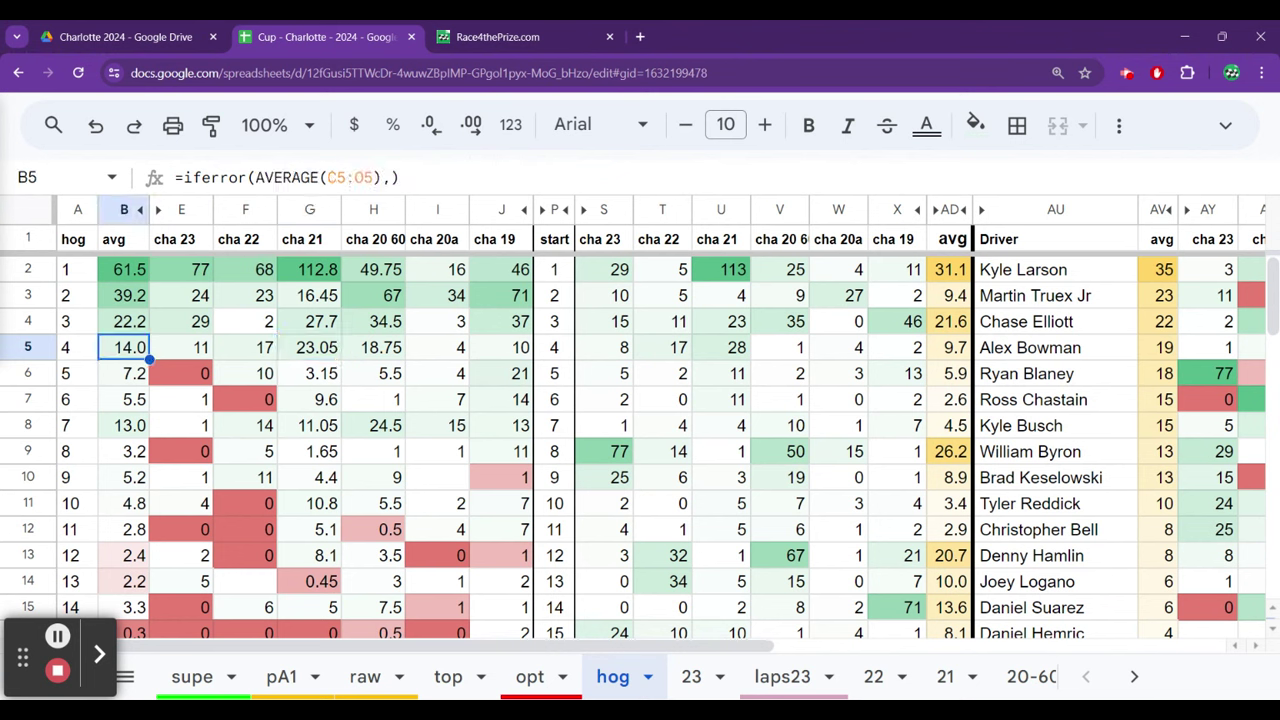
{"action": "key", "text": "Right"}
{"action": "key", "text": "Right"}
{"action": "key", "text": "Right"}
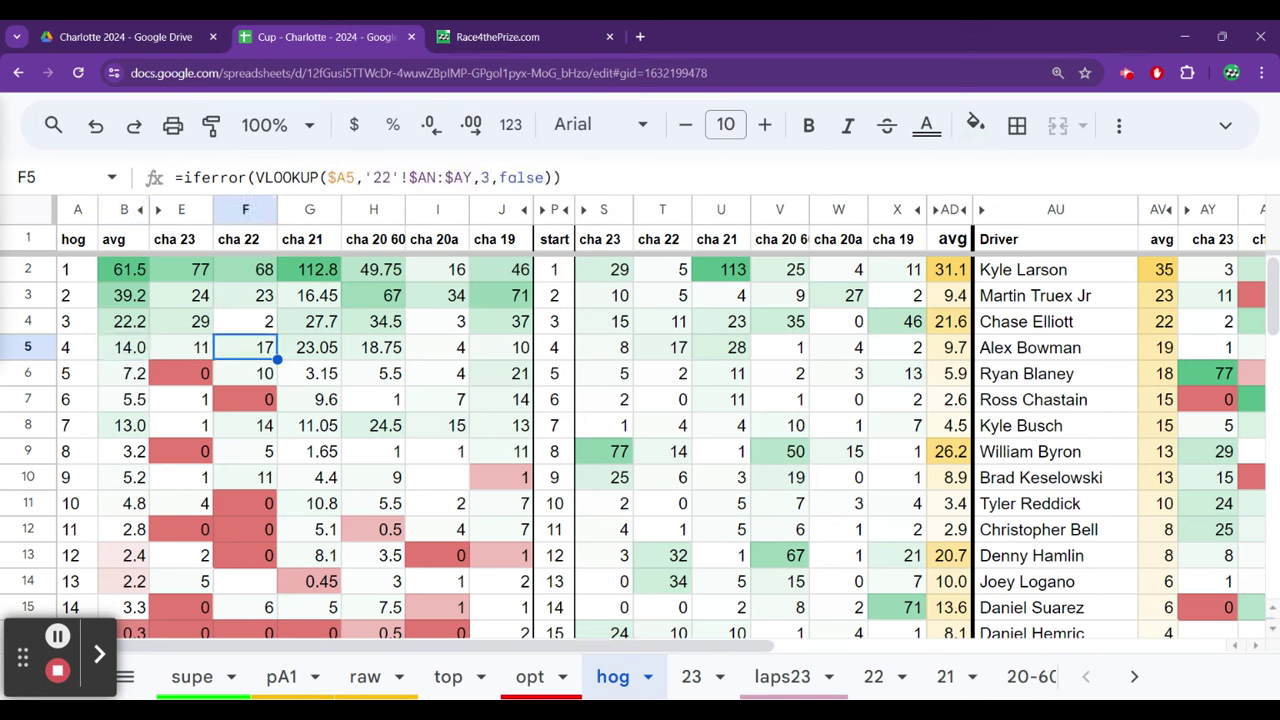
{"action": "key", "text": "Right"}
{"action": "key", "text": "Right"}
{"action": "key", "text": "Right"}
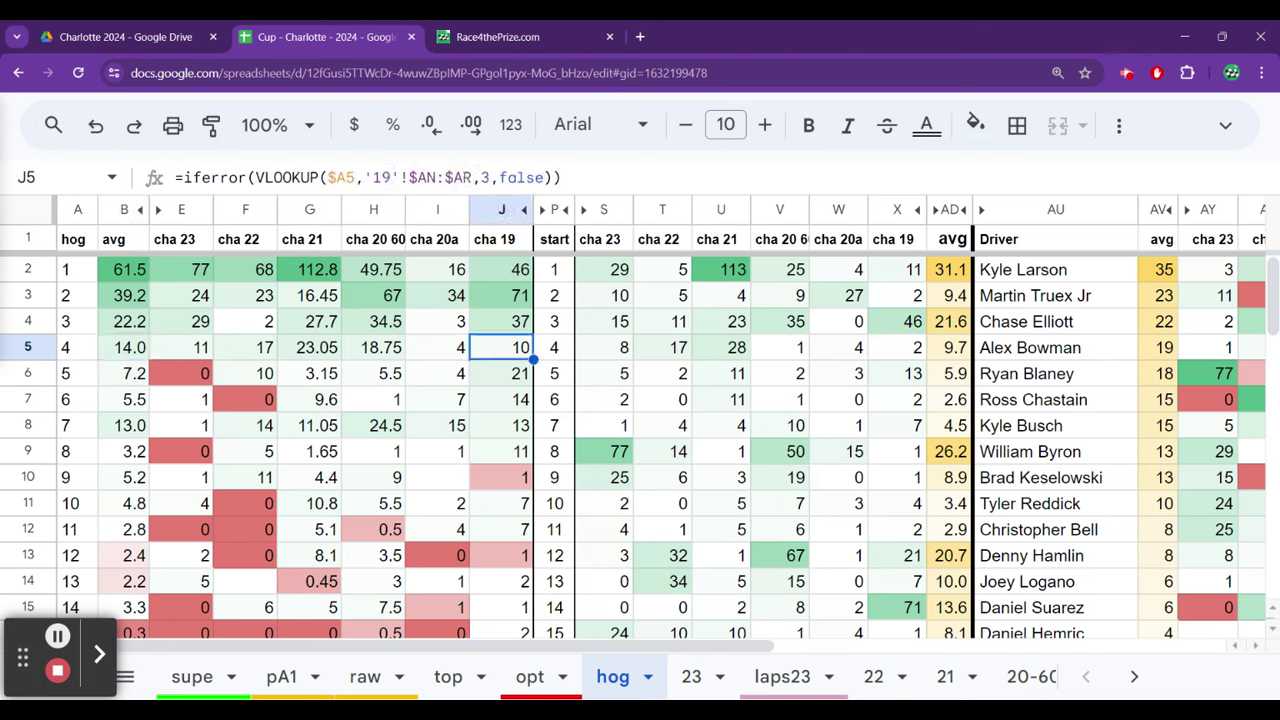
- Review the hog rank 4 values from cha 19 back to the avg, finishing on the rank itself
{"action": "key", "text": "Left"}
{"action": "key", "text": "Left"}
{"action": "key", "text": "Left"}
{"action": "key", "text": "Left"}
{"action": "key", "text": "Left"}
{"action": "key", "text": "Left"}
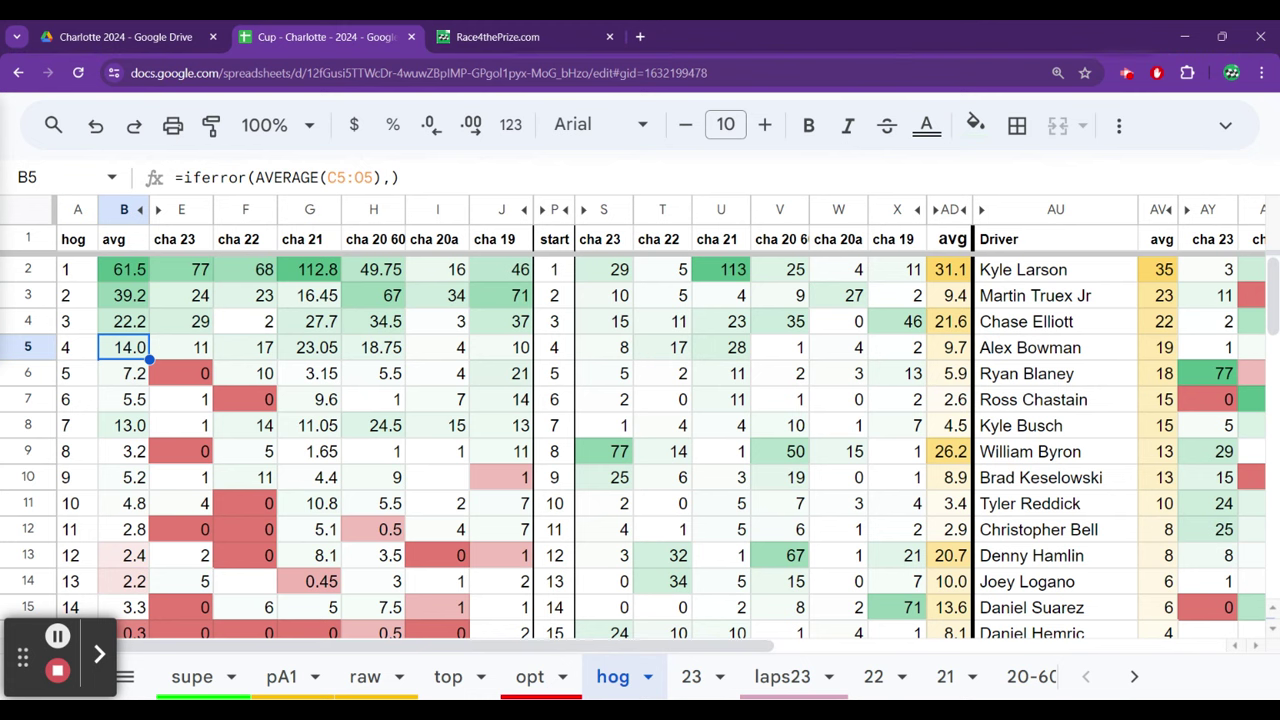
{"action": "left_click", "coordinate": [77, 347]}
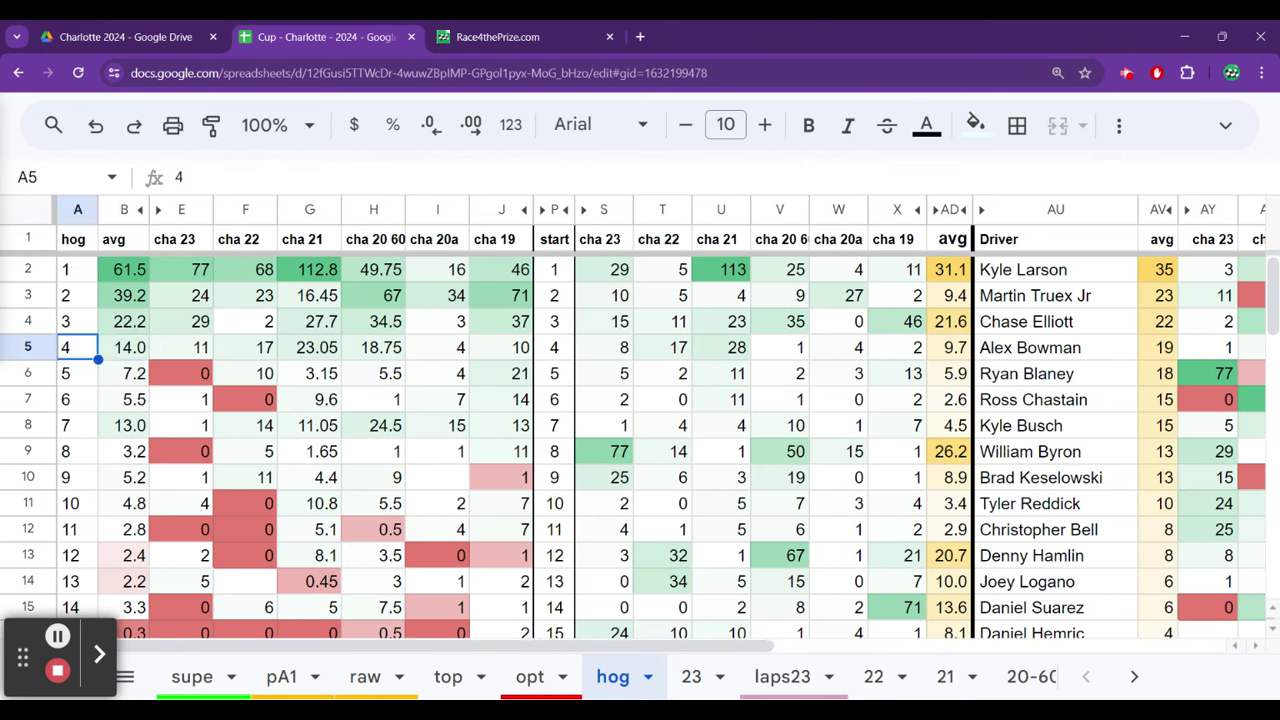
{"action": "left_click", "coordinate": [123, 347]}
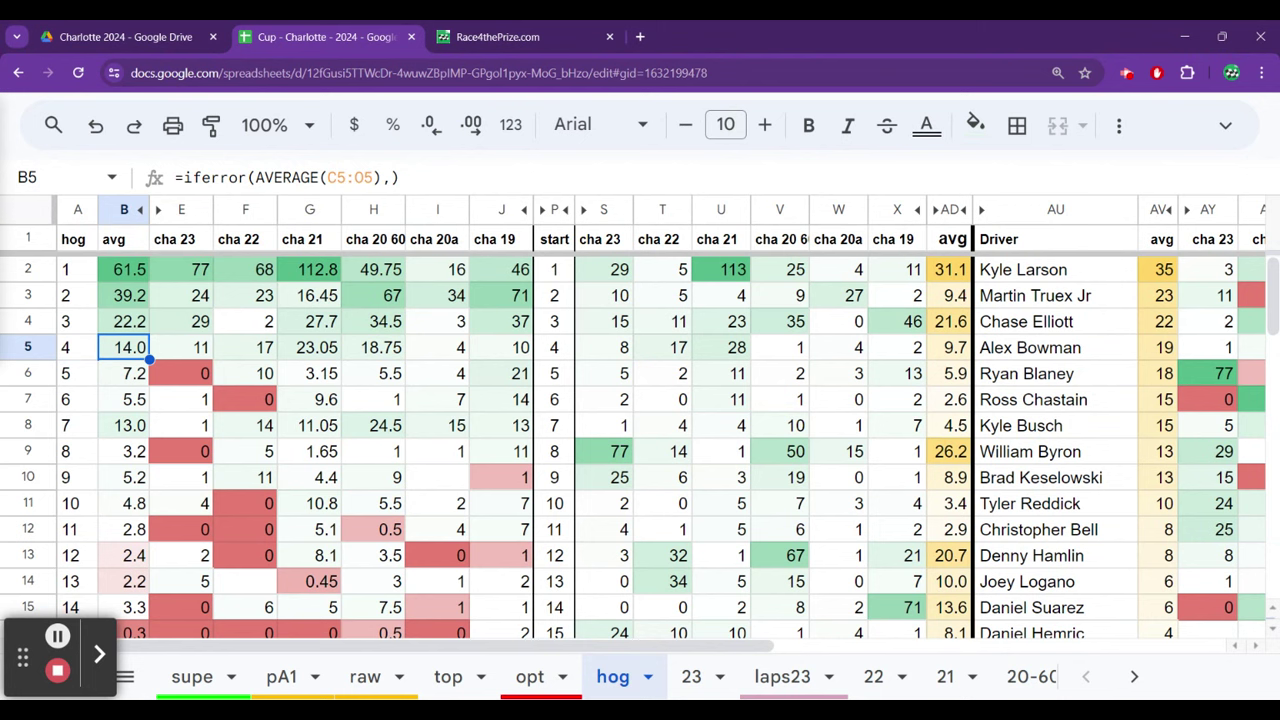
{"action": "left_click", "coordinate": [65, 347]}
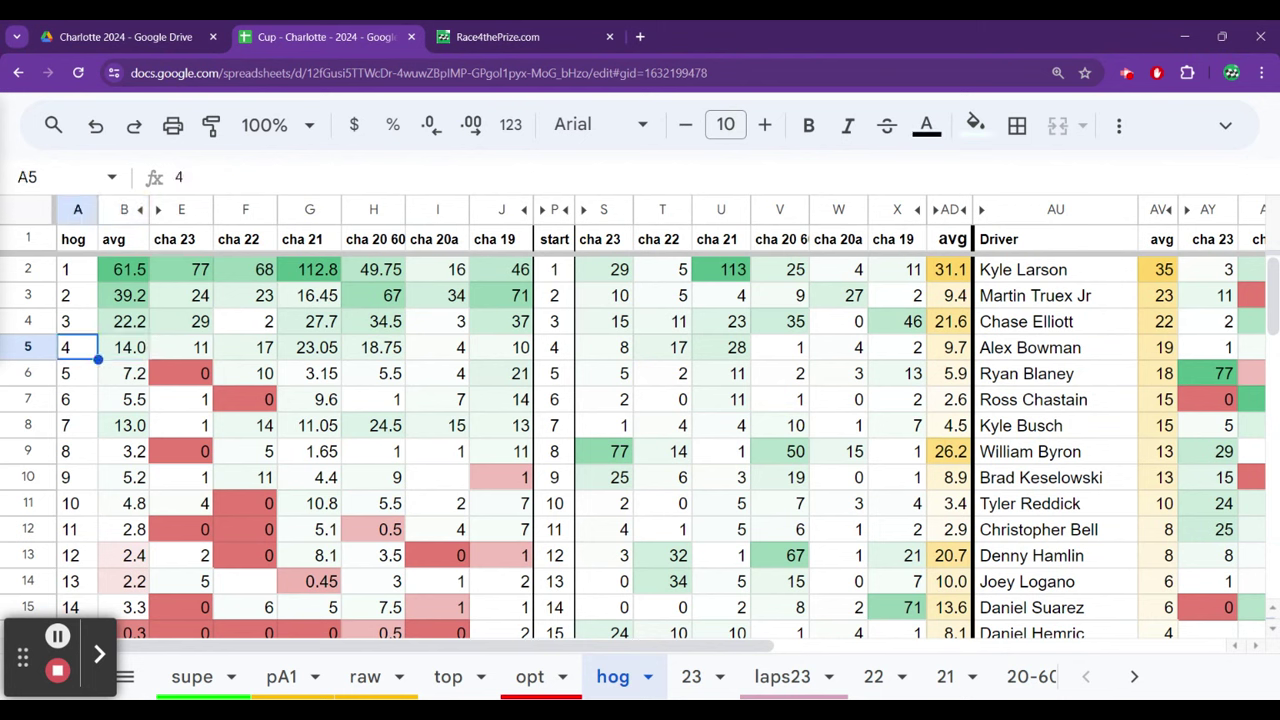
- Review the hog ranks from 1 down to 6, finishing on rank 5
{"action": "left_click", "coordinate": [65, 321]}
{"action": "key", "text": "Up"}
{"action": "key", "text": "Up"}
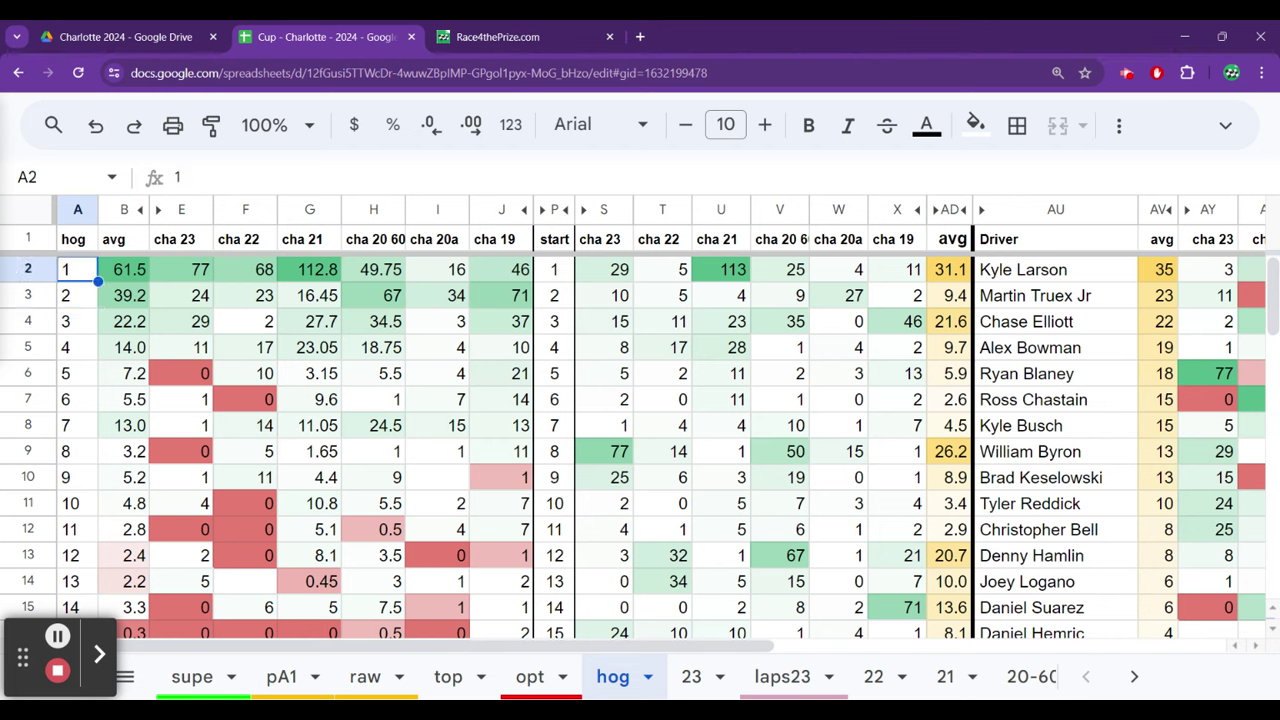
{"action": "key", "text": "Down"}
{"action": "key", "text": "Down"}
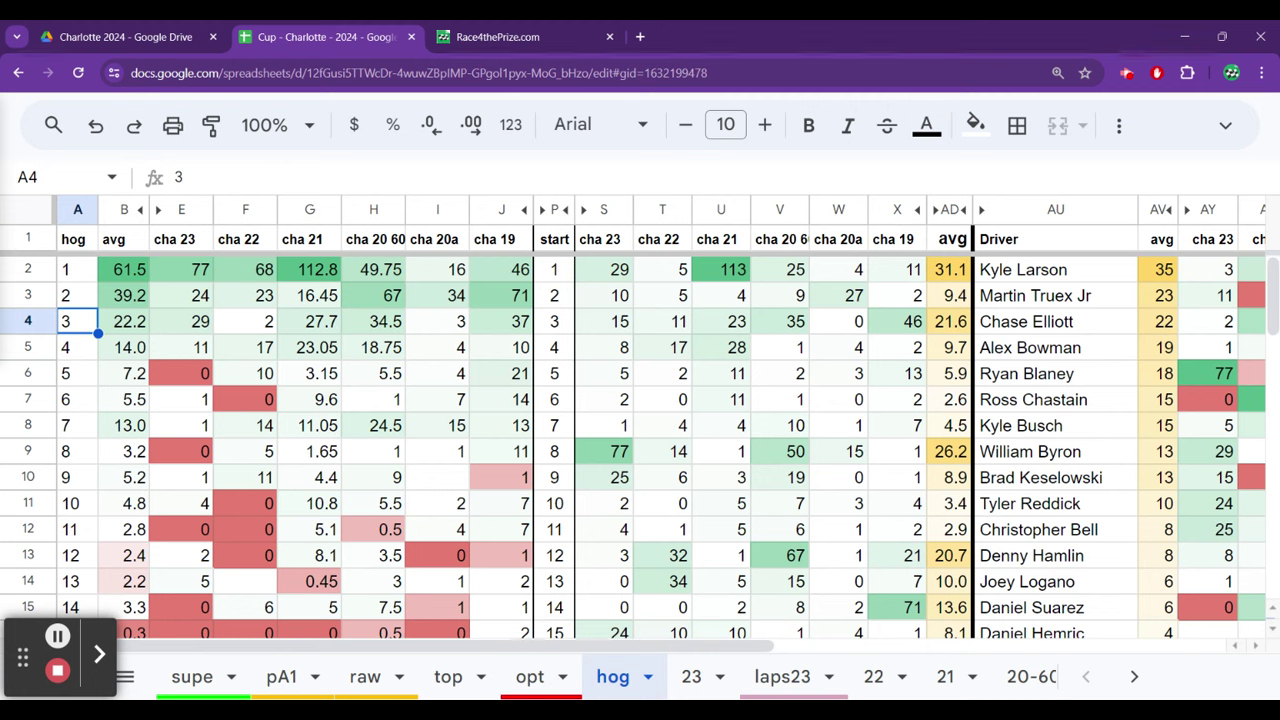
{"action": "left_click", "coordinate": [66, 347]}
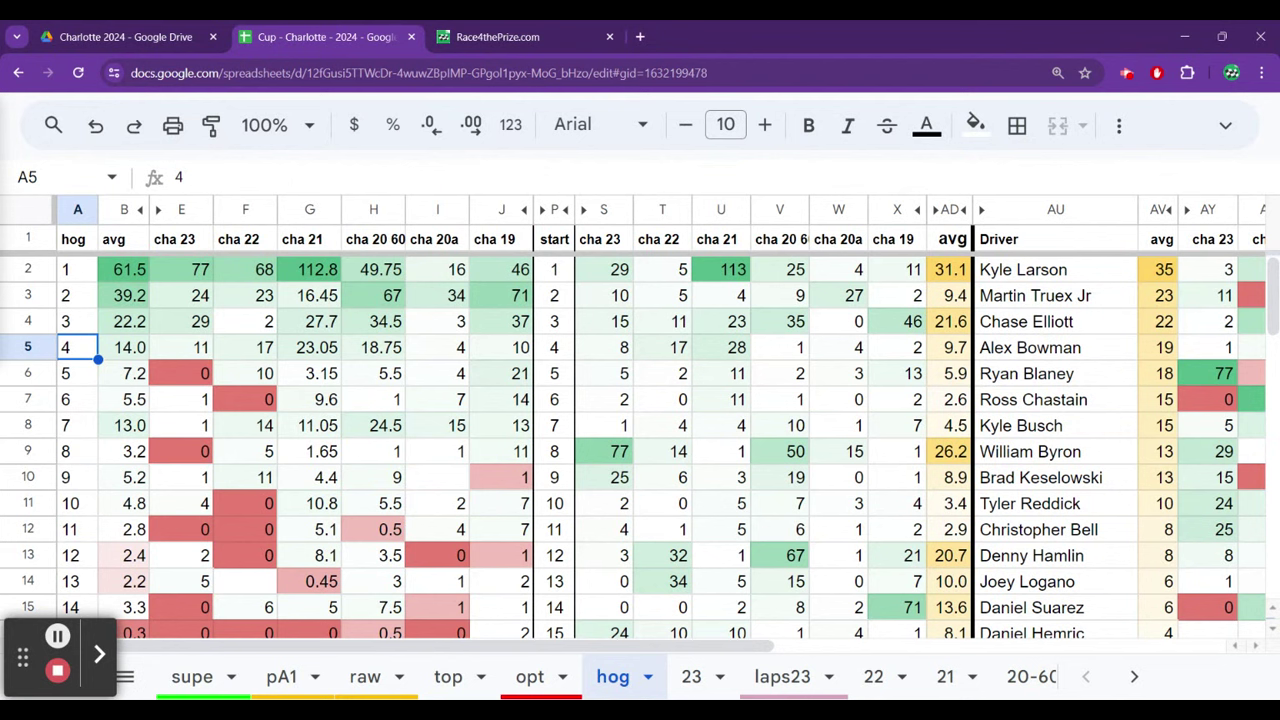
{"action": "key", "text": "Down"}
{"action": "left_click", "coordinate": [70, 399]}
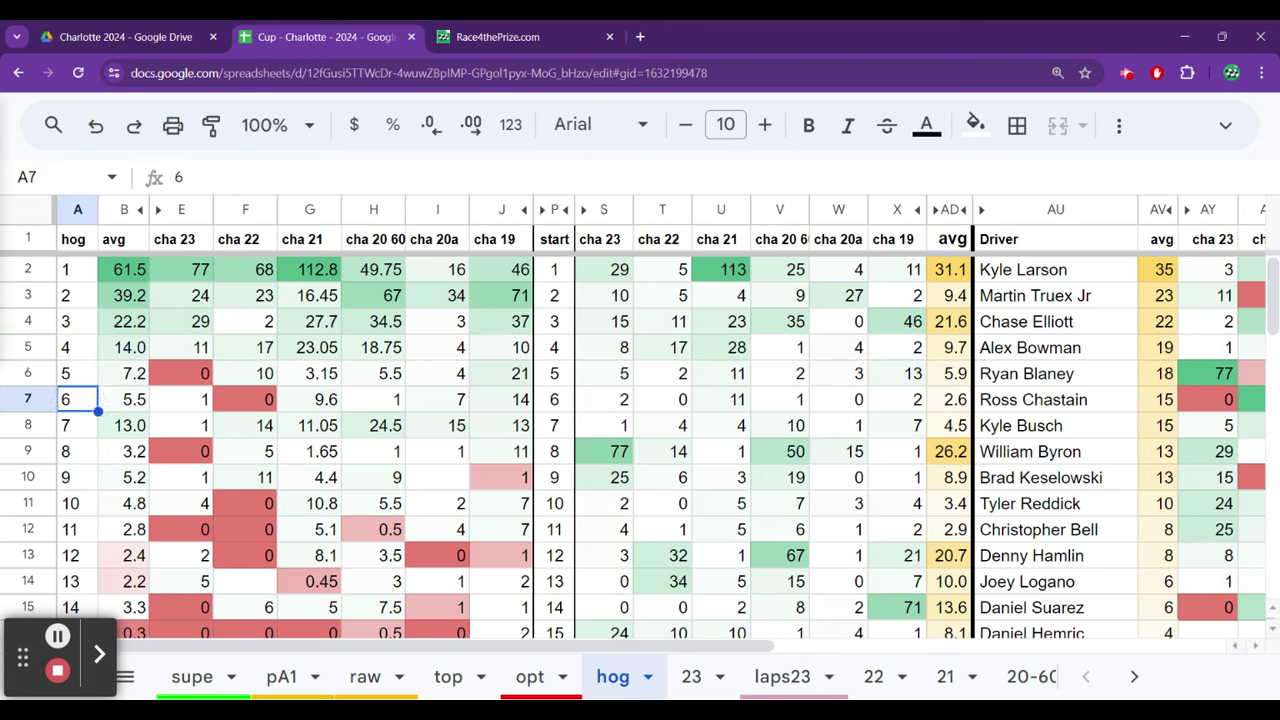
{"action": "left_click", "coordinate": [70, 373]}
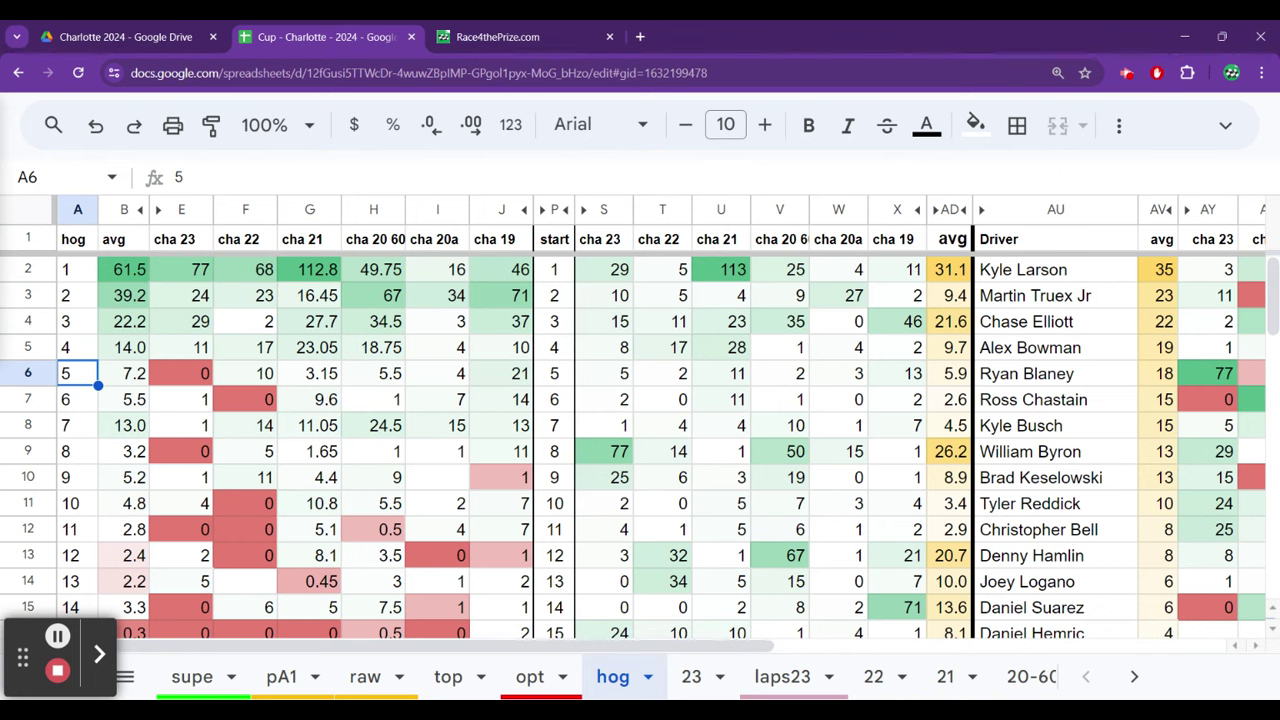
- Scan the hog ranks from 5 down past rank 11
{"action": "key", "text": "Down"}
{"action": "key", "text": "Down"}
{"action": "key", "text": "Down"}
{"action": "key", "text": "Down"}
{"action": "key", "text": "Down"}
{"action": "key", "text": "Down"}
{"action": "key", "text": "Down"}
{"action": "key", "text": "Down"}
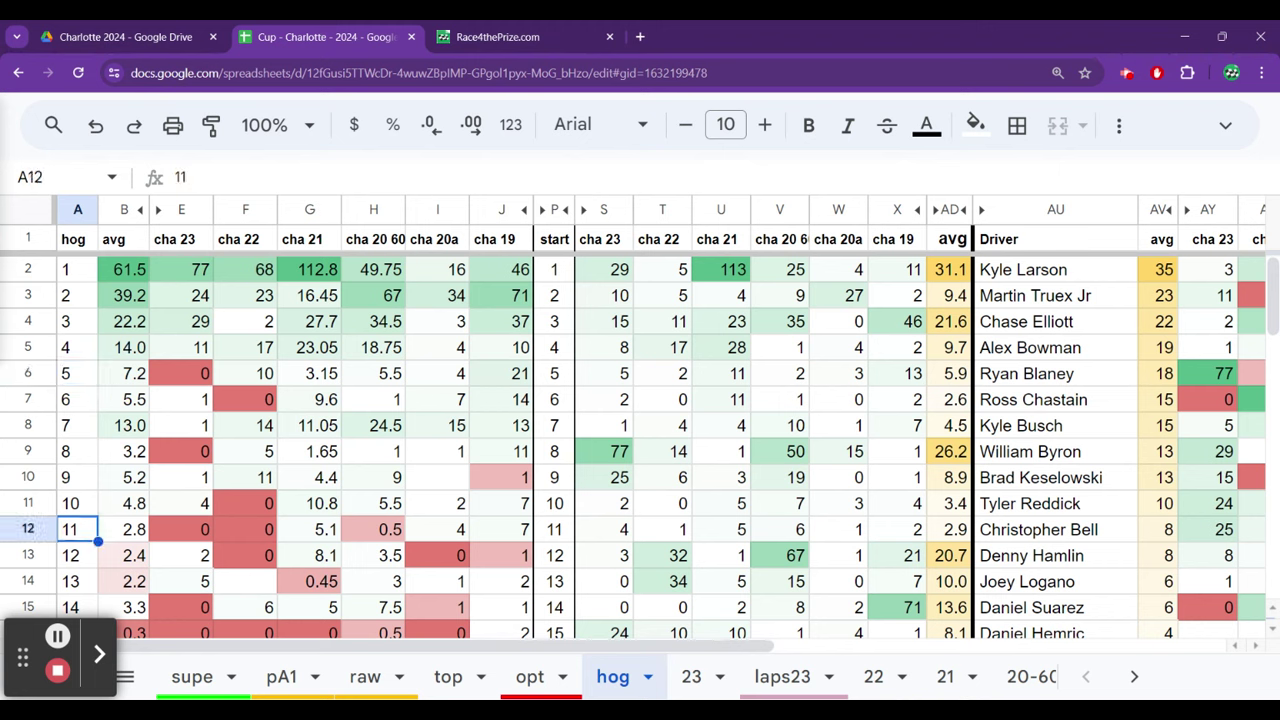
- Compare the hog ranks around 8 to 11, finishing on rank 8
{"action": "key", "text": "Up"}
{"action": "key", "text": "Up"}
{"action": "key", "text": "Up"}
{"action": "key", "text": "Up"}
{"action": "key", "text": "Up"}
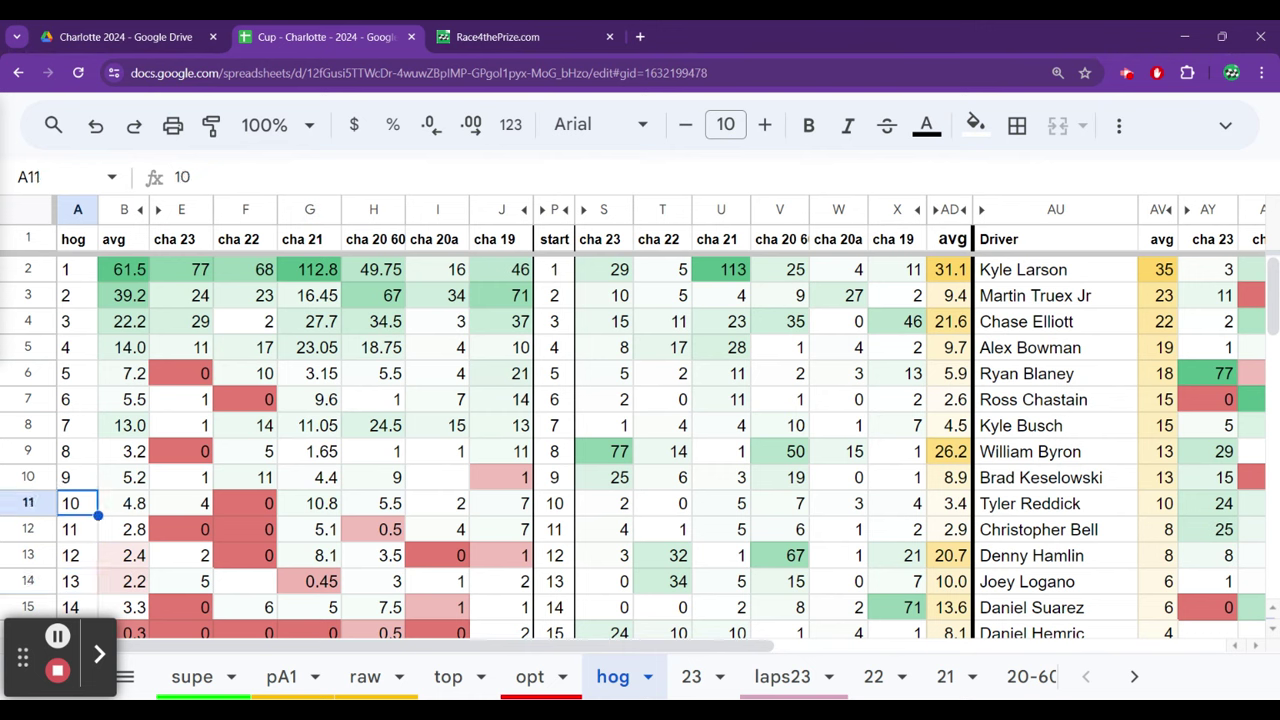
{"action": "key", "text": "Down"}
{"action": "key", "text": "Down"}
{"action": "key", "text": "Down"}
{"action": "key", "text": "Up"}
{"action": "key", "text": "Up"}
{"action": "key", "text": "Up"}
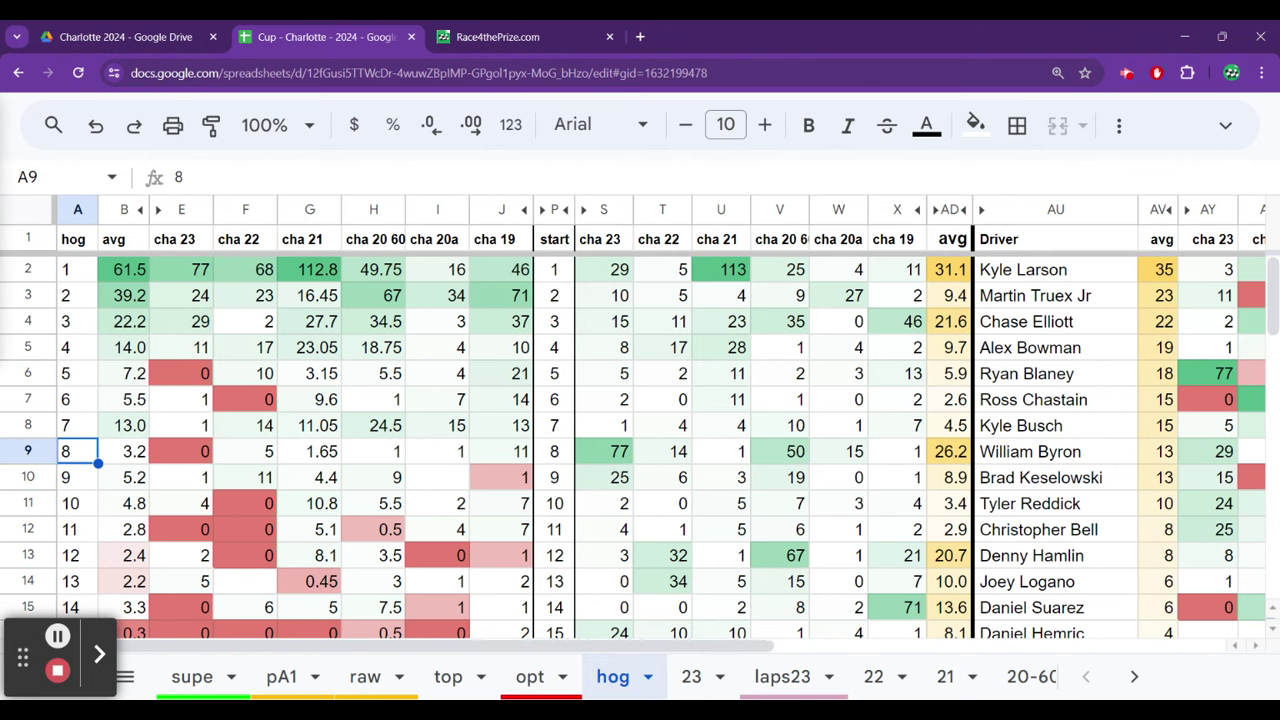
- Examine the hog rank 8 row across all races up to the start section
{"action": "key", "text": "Right"}
{"action": "key", "text": "Right"}
{"action": "key", "text": "Right"}
{"action": "key", "text": "Right"}
{"action": "key", "text": "Right"}
{"action": "key", "text": "Right"}
{"action": "key", "text": "Right"}
{"action": "key", "text": "Right"}
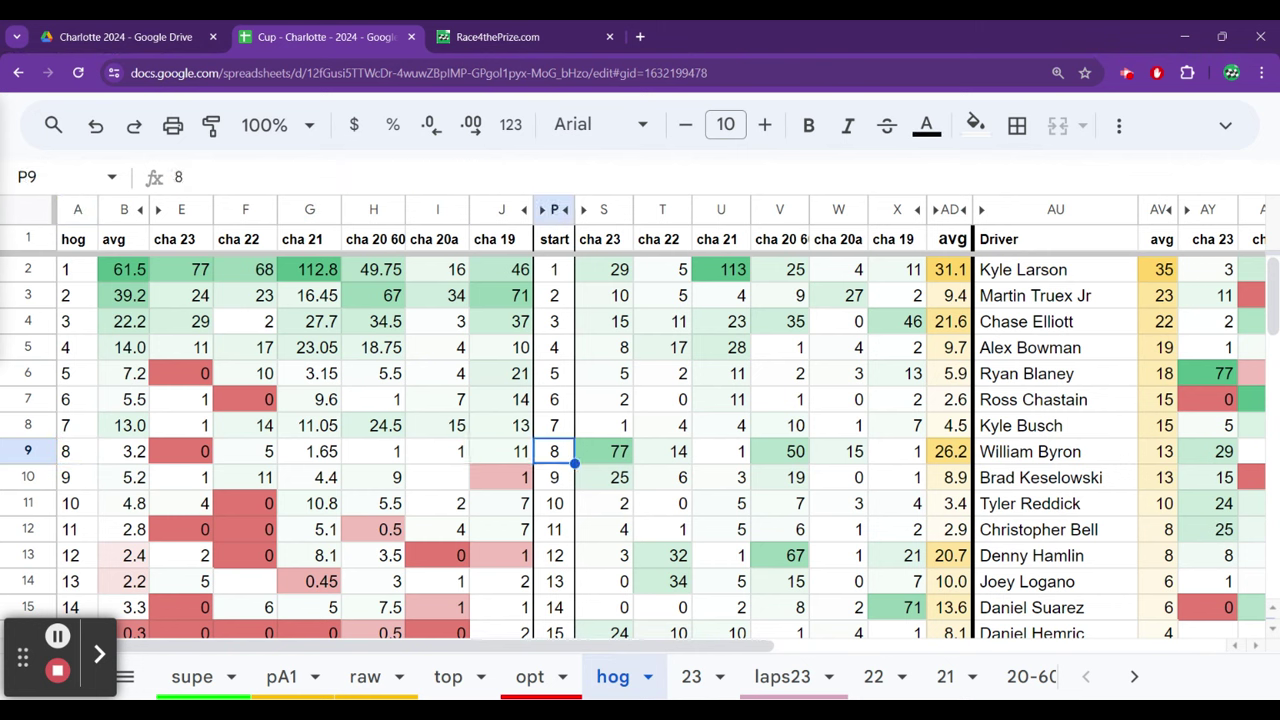
- Review the start section's cha 23 values from start position 8 up towards the front row
{"action": "key", "text": "Right"}
{"action": "key", "text": "Up"}
{"action": "key", "text": "Up"}
{"action": "key", "text": "Up"}
{"action": "key", "text": "Up"}
{"action": "key", "text": "Up"}
{"action": "key", "text": "Up"}
{"action": "key", "text": "Up"}
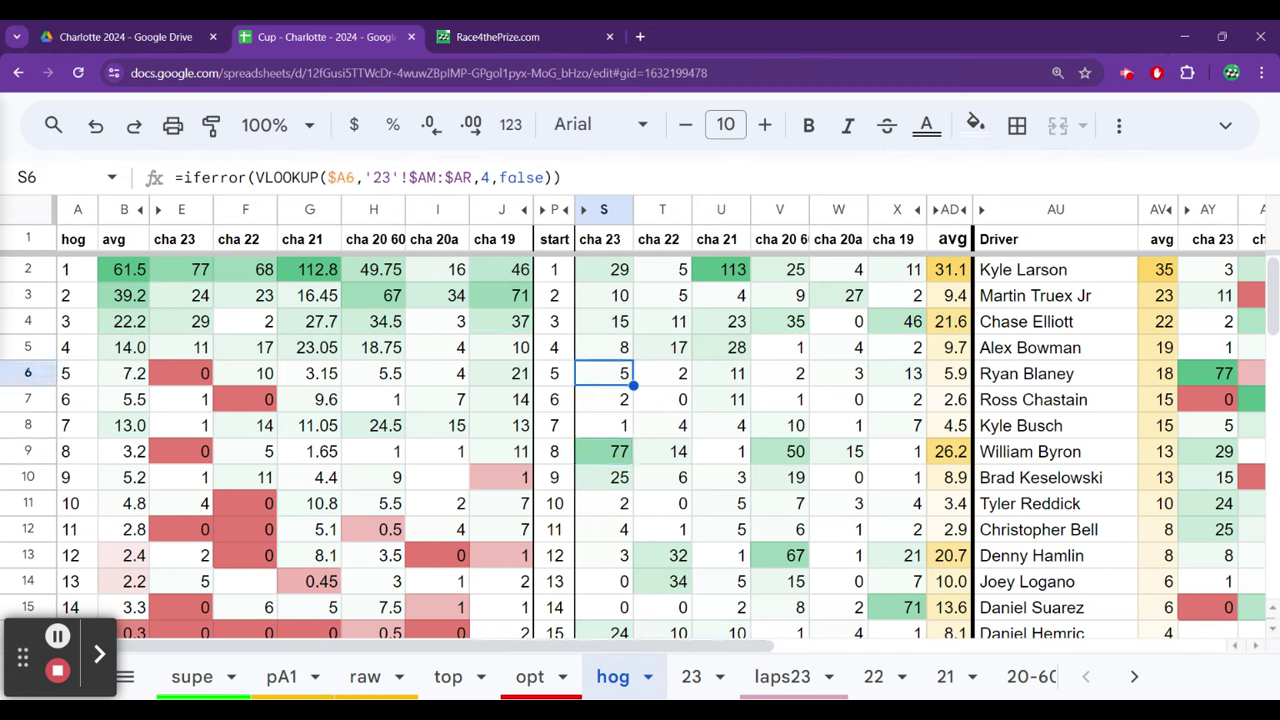
- Check the front starters' values in the cha 20 600 column and the avg for start position 3
{"action": "key", "text": "Right"}
{"action": "key", "text": "Right"}
{"action": "key", "text": "Right"}
{"action": "key", "text": "Down"}
{"action": "key", "text": "Down"}
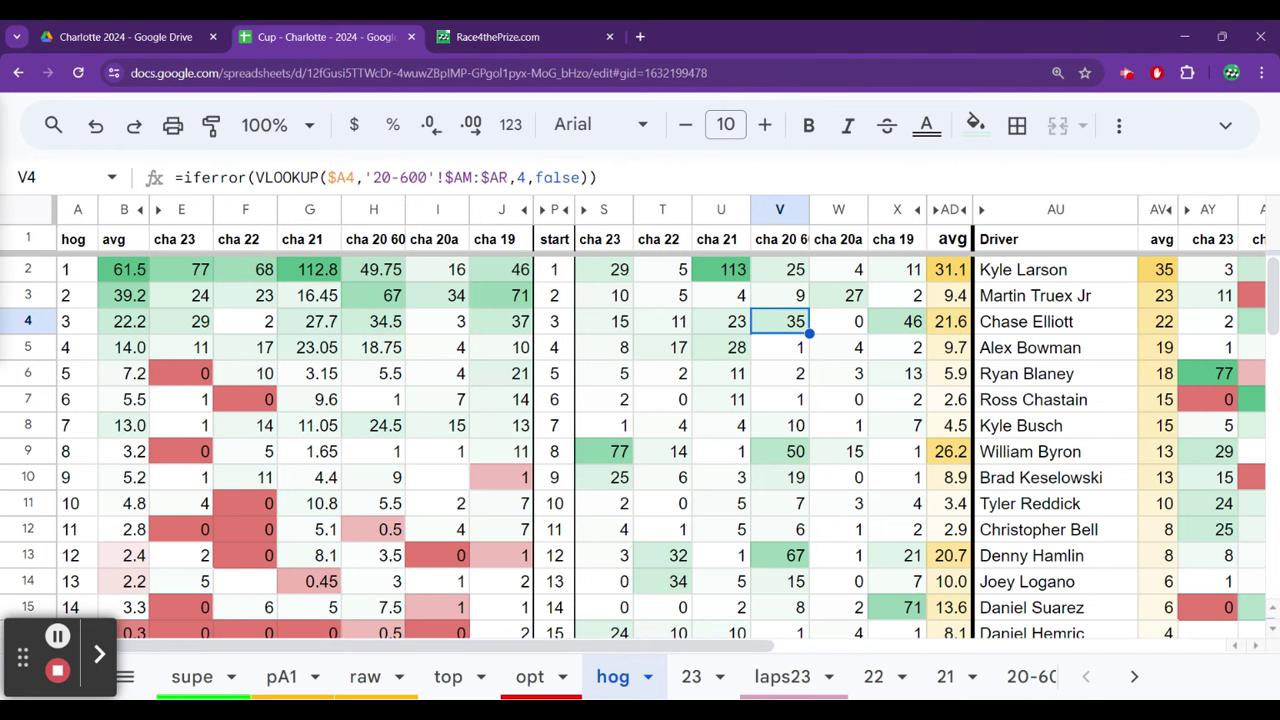
{"action": "key", "text": "Right"}
{"action": "key", "text": "Right"}
{"action": "key", "text": "Right"}
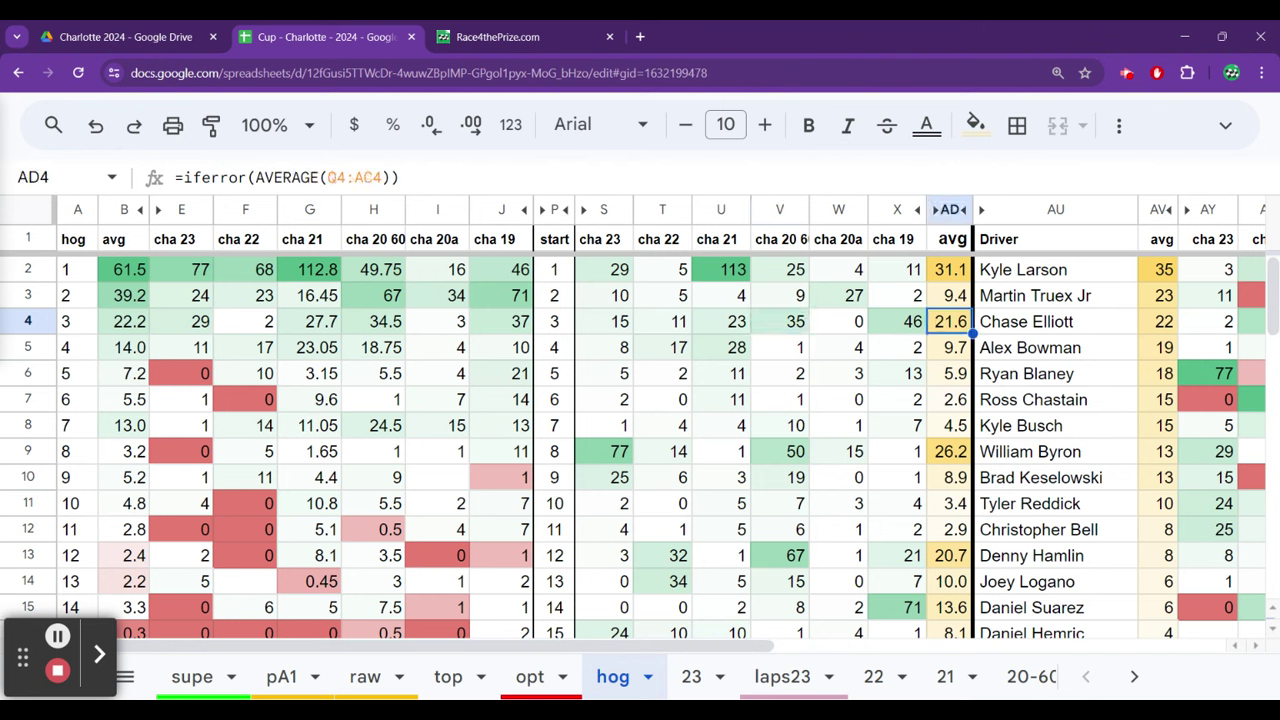
- Compare the start-position averages from position 1 down to position 8
{"action": "key", "text": "Up"}
{"action": "key", "text": "Up"}
{"action": "key", "text": "Down"}
{"action": "key", "text": "Down"}
{"action": "key", "text": "Down"}
{"action": "key", "text": "Down"}
{"action": "key", "text": "Down"}
{"action": "key", "text": "Down"}
{"action": "key", "text": "Down"}
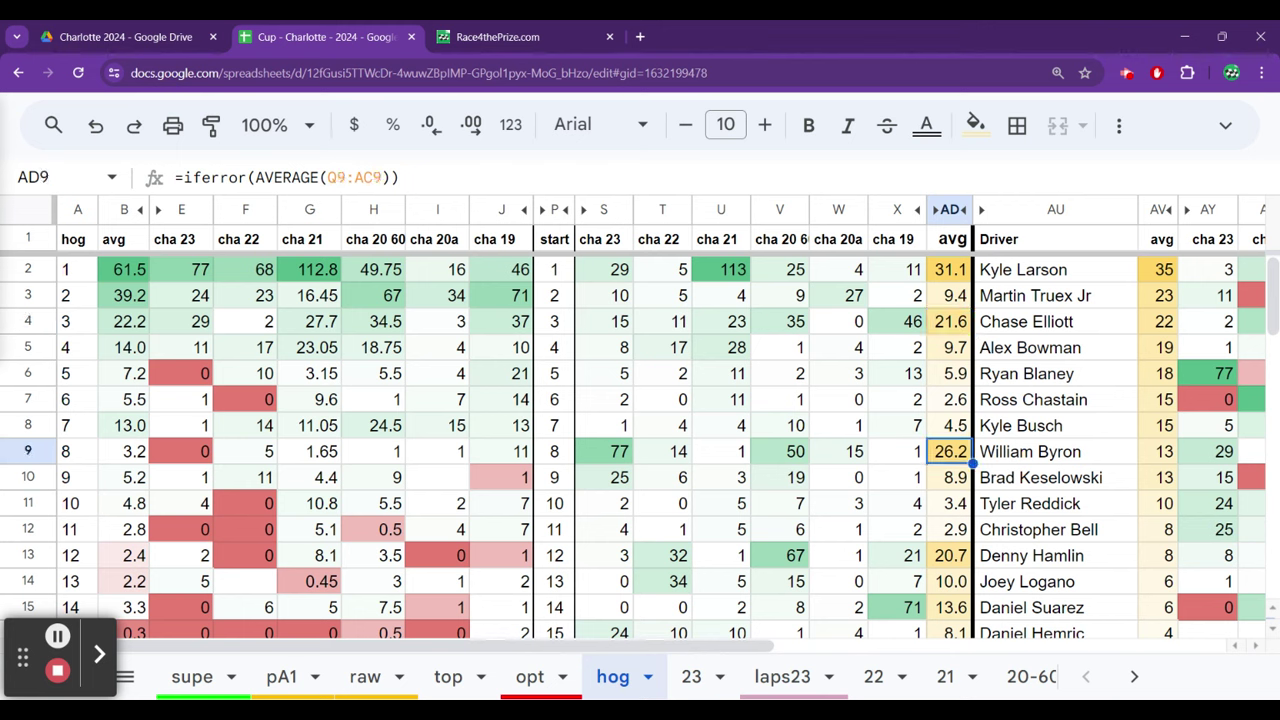
- Review the start-position averages from position 9 down to position 17
{"action": "key", "text": "Down"}
{"action": "key", "text": "Down"}
{"action": "key", "text": "Down"}
{"action": "key", "text": "Down"}
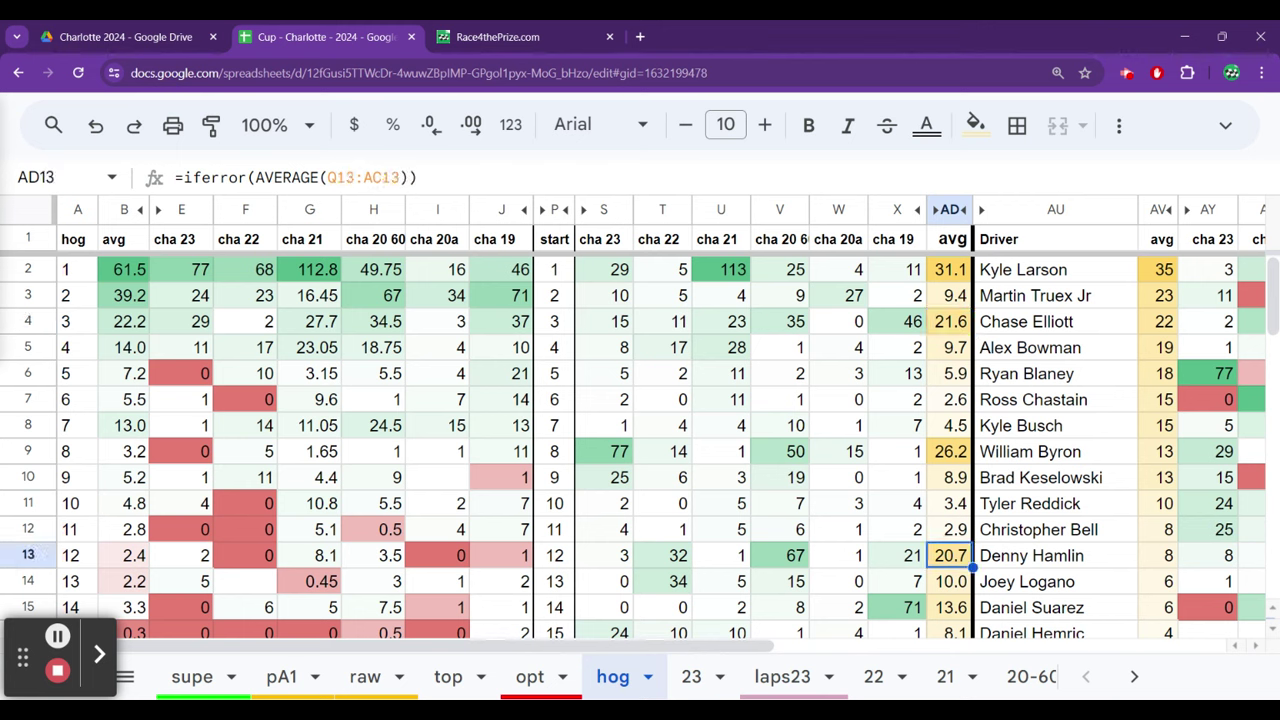
{"action": "key", "text": "Down"}
{"action": "key", "text": "Down"}
{"action": "key", "text": "Down"}
{"action": "key", "text": "Down"}
{"action": "key", "text": "Down"}
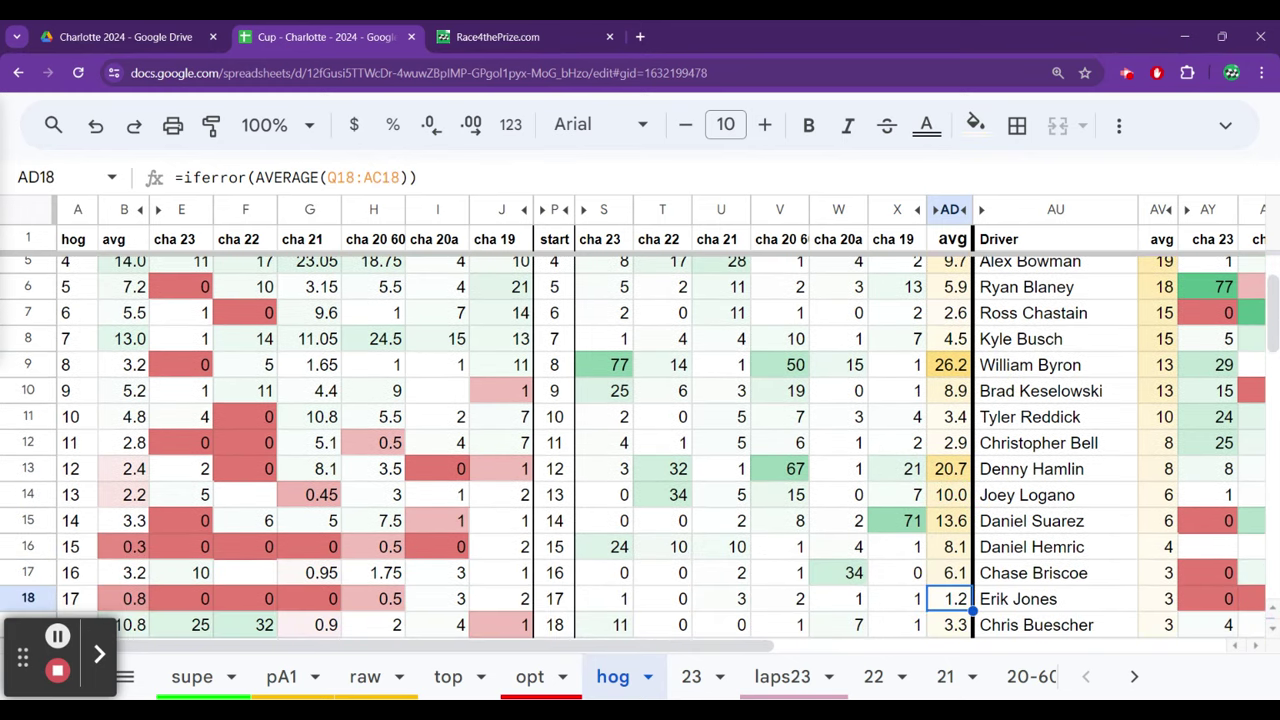
- Check the start section's cha 20a value for start position 8
{"action": "key", "text": "Left"}
{"action": "key", "text": "Left"}
{"action": "key", "text": "Up"}
{"action": "key", "text": "Up"}
{"action": "key", "text": "Up"}
{"action": "key", "text": "Up"}
{"action": "key", "text": "Up"}
{"action": "key", "text": "Up"}
{"action": "key", "text": "Up"}
{"action": "key", "text": "Up"}
{"action": "key", "text": "Up"}
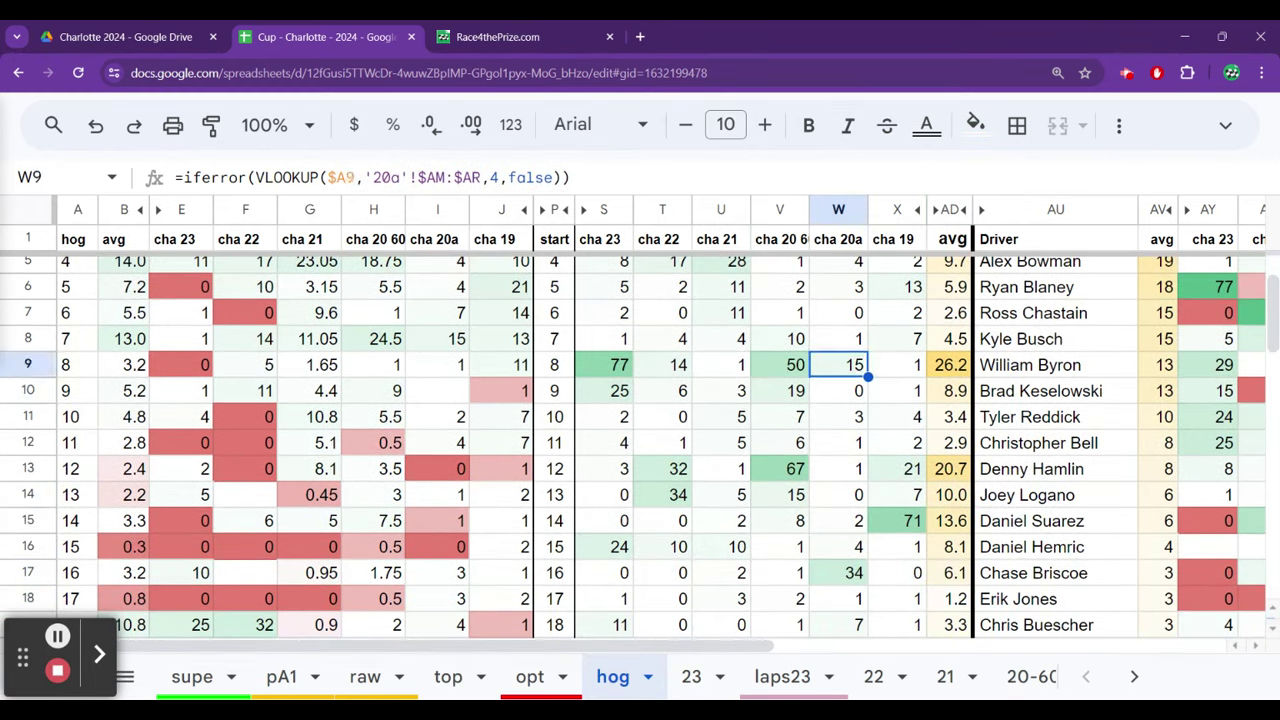
- Move on to the driver section and check Martin Truex Jr's cha 19 value
{"action": "key", "text": "ctrl+Up"}
{"action": "key", "text": "Right"}
{"action": "key", "text": "ctrl+Right"}
{"action": "key", "text": "ctrl+Right"}
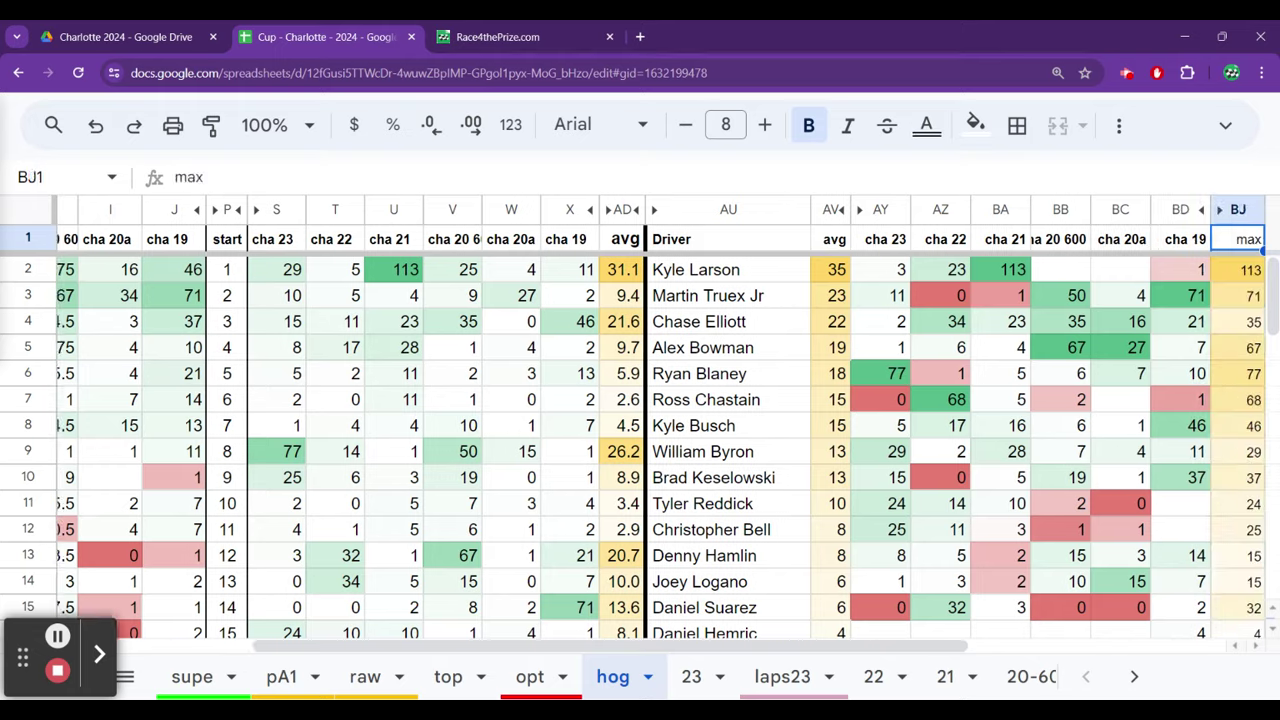
{"action": "key", "text": "Right"}
{"action": "key", "text": "Right"}
{"action": "key", "text": "Left"}
{"action": "key", "text": "Left"}
{"action": "key", "text": "Left"}
{"action": "key", "text": "Down"}
{"action": "key", "text": "Down"}
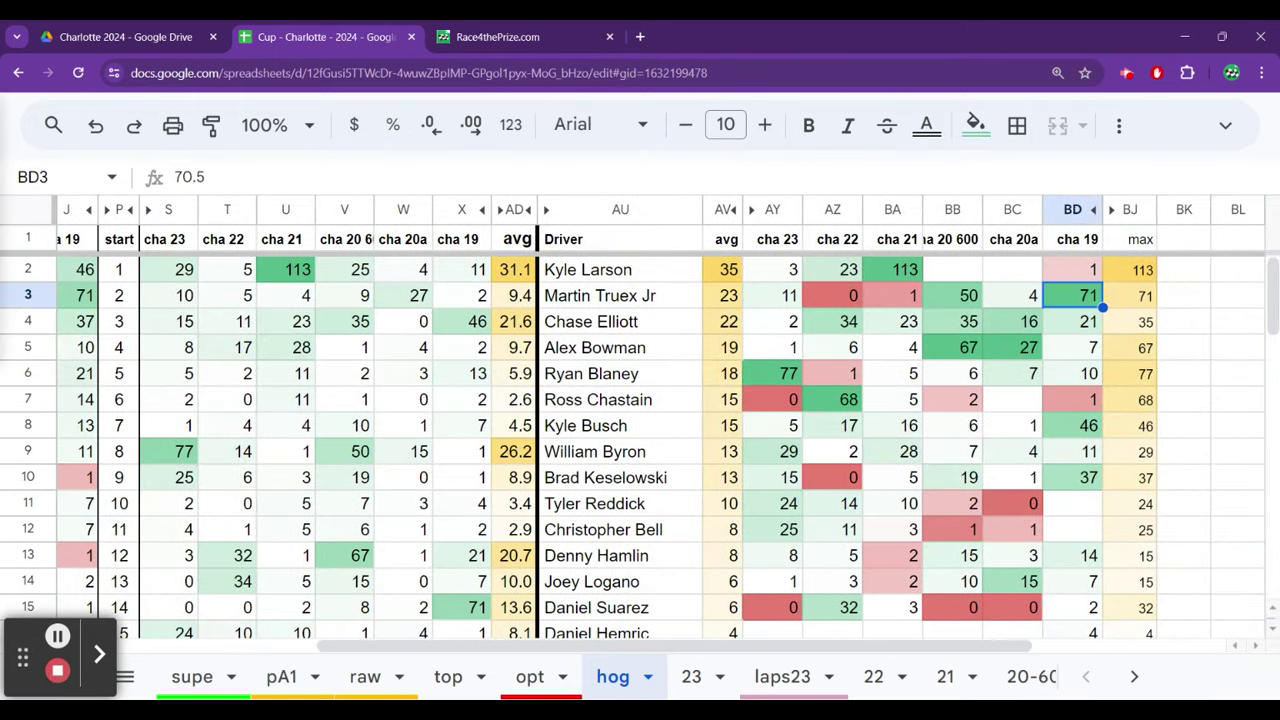
- Review the driver section's cha 21 values from Kyle Larson down to Ryan Blaney
{"action": "key", "text": "Left"}
{"action": "key", "text": "Left"}
{"action": "key", "text": "Left"}
{"action": "key", "text": "Up"}
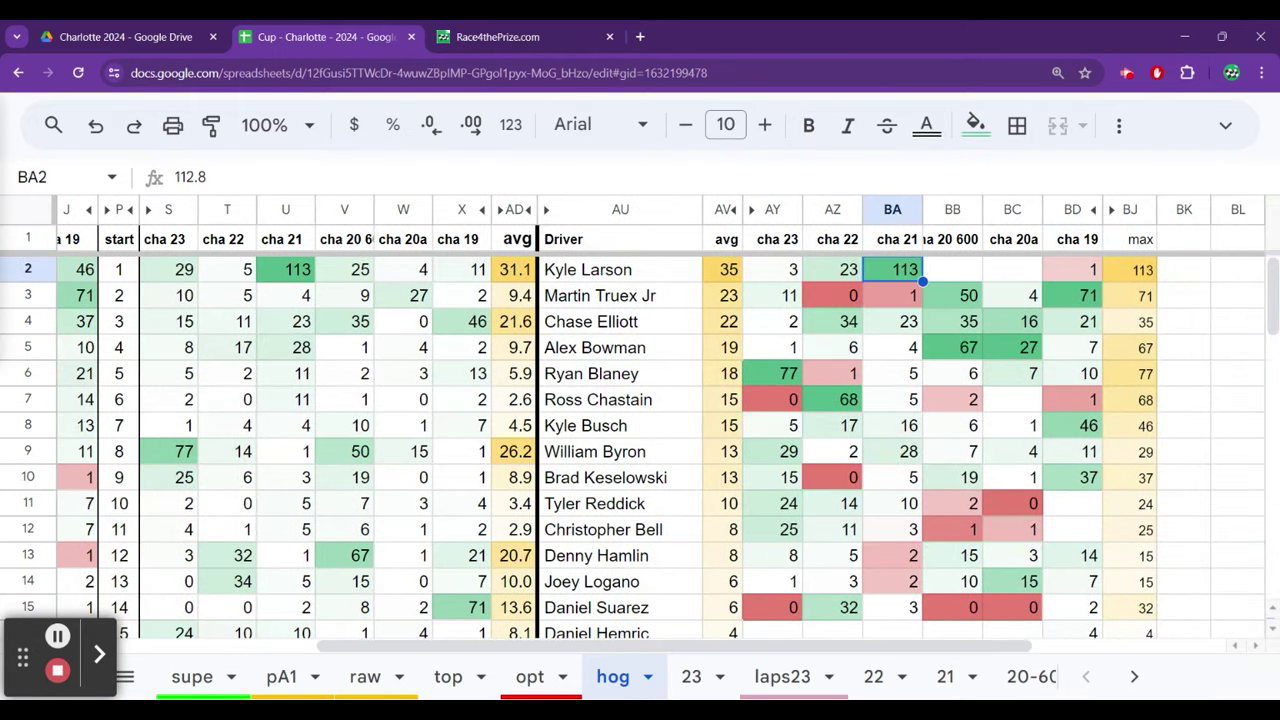
{"action": "key", "text": "Down"}
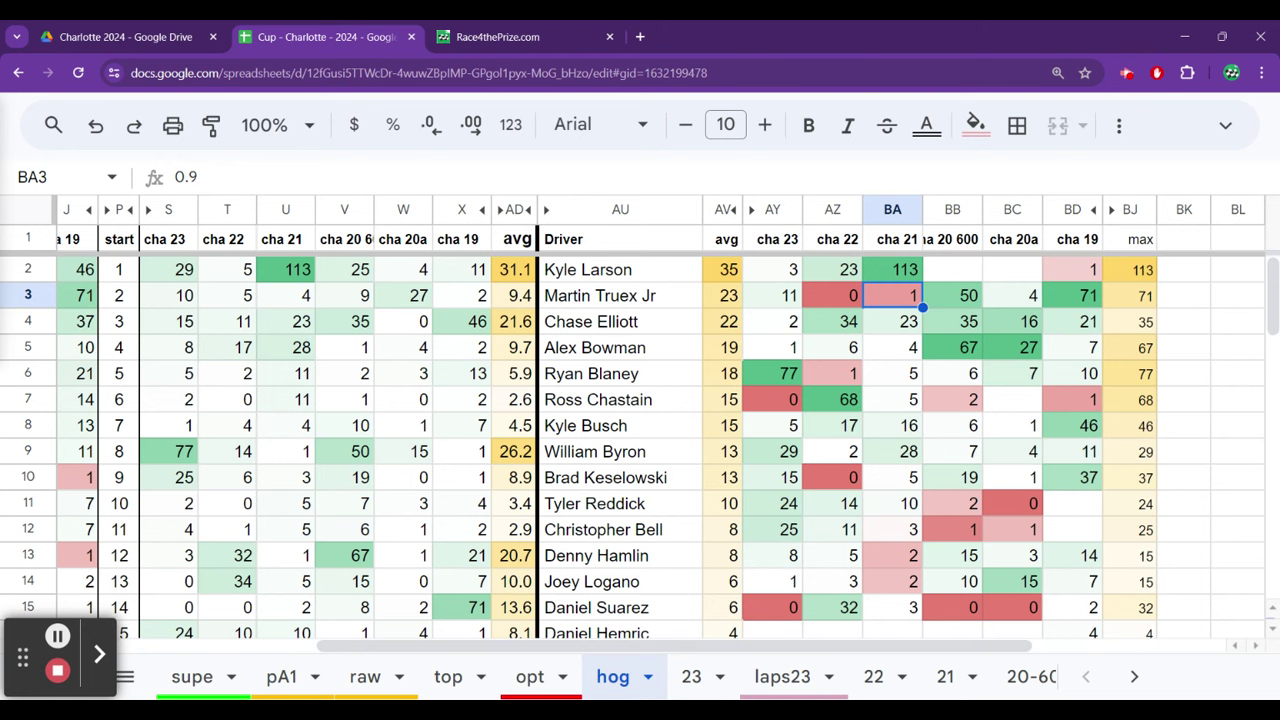
{"action": "left_click", "coordinate": [892, 321]}
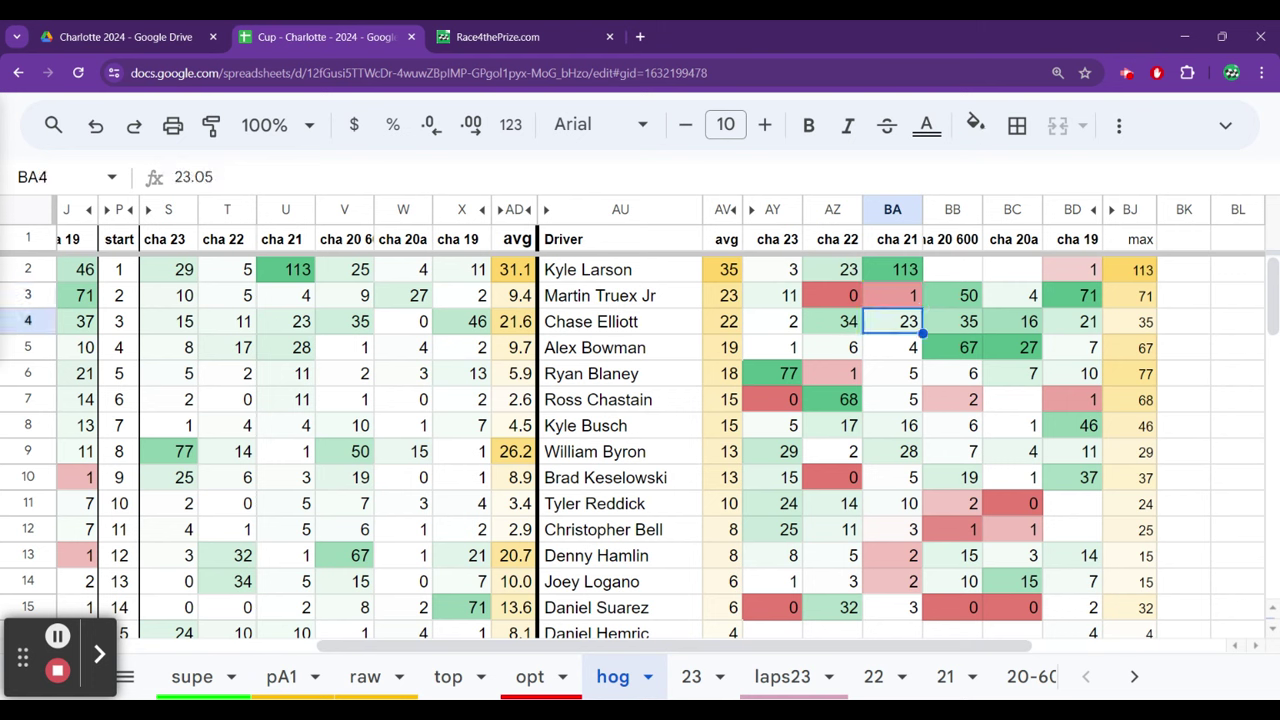
{"action": "left_click", "coordinate": [892, 347]}
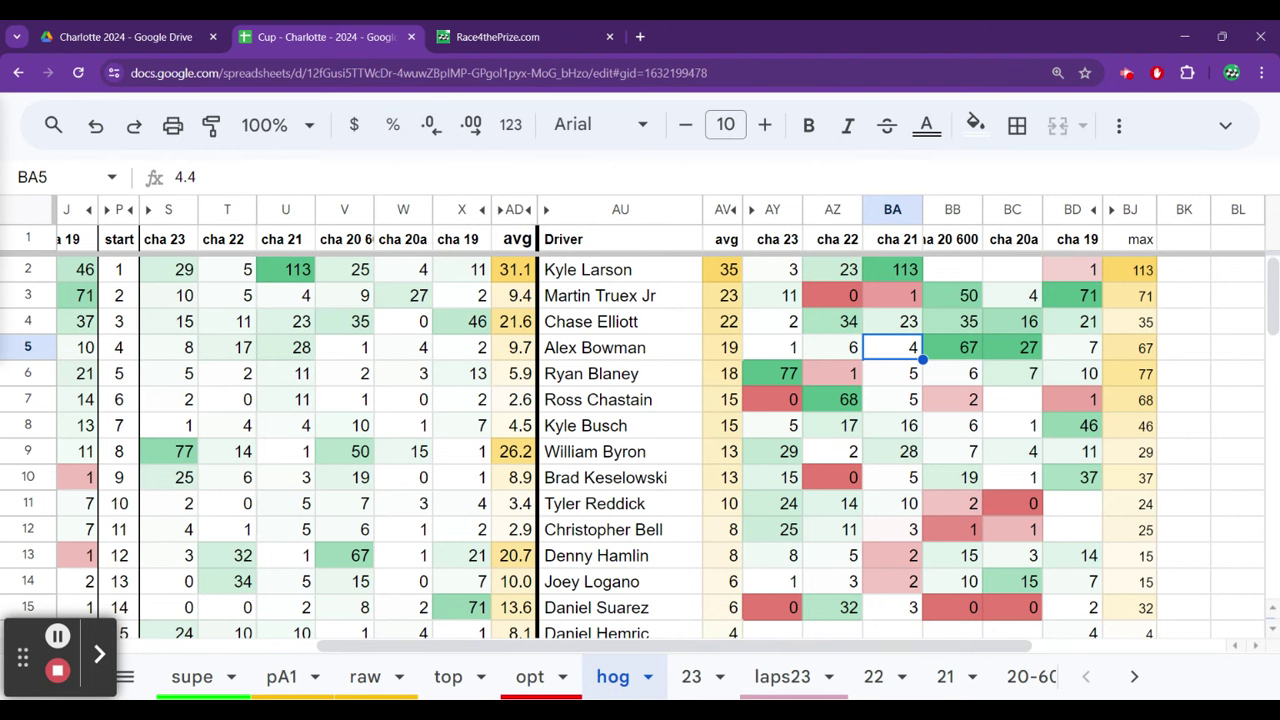
{"action": "left_click", "coordinate": [892, 373]}
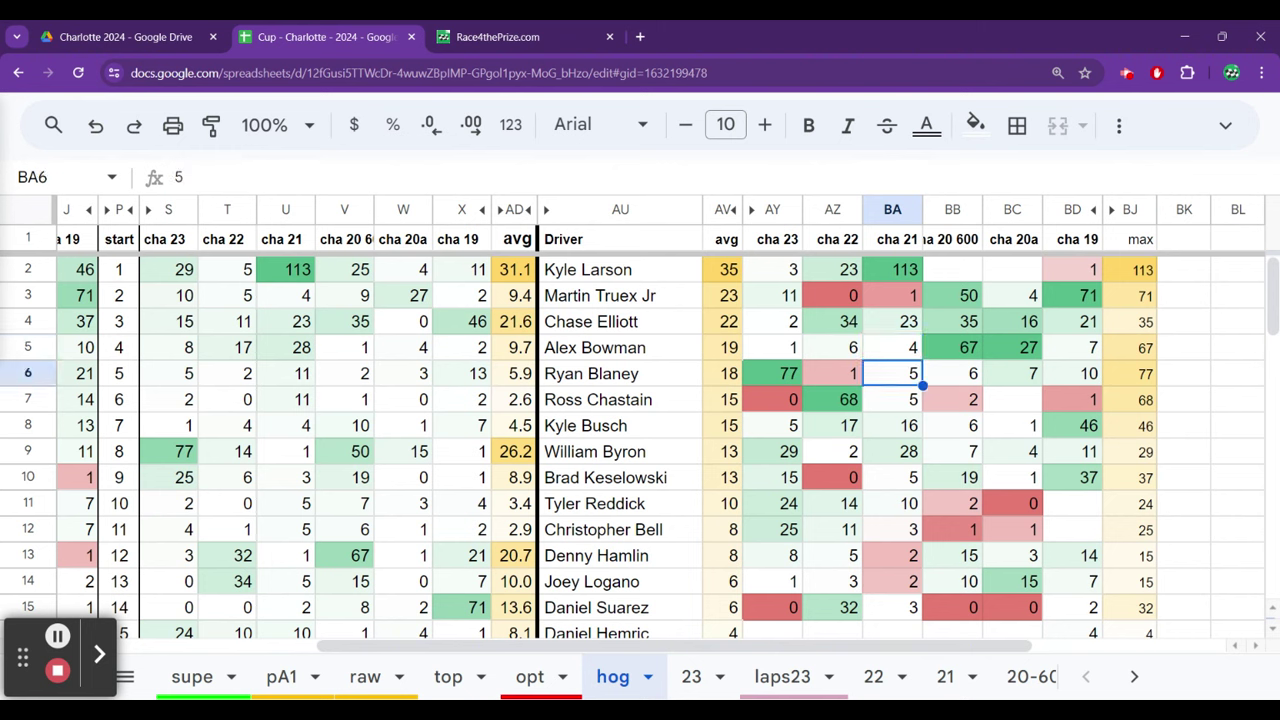
- Check the cha 22 values of Ross Chastain and Kyle Busch in the driver section
{"action": "left_click", "coordinate": [892, 399]}
{"action": "left_click", "coordinate": [832, 399]}
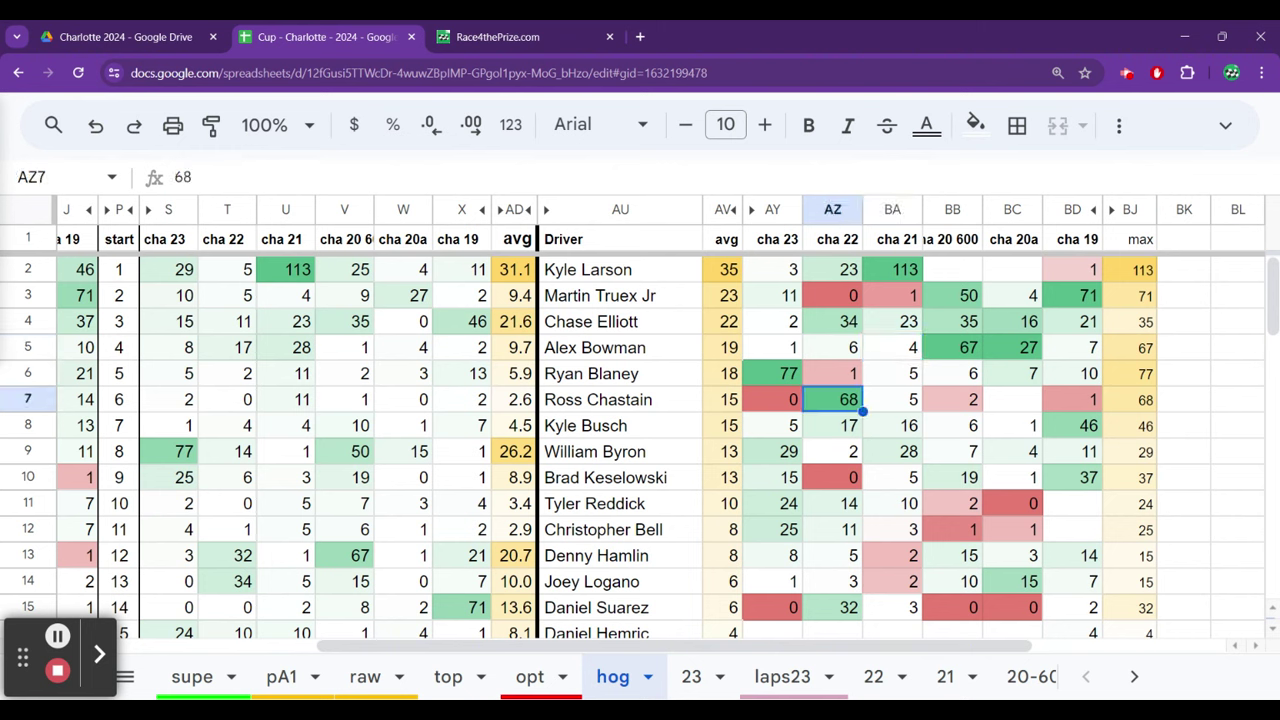
{"action": "left_click", "coordinate": [832, 425]}
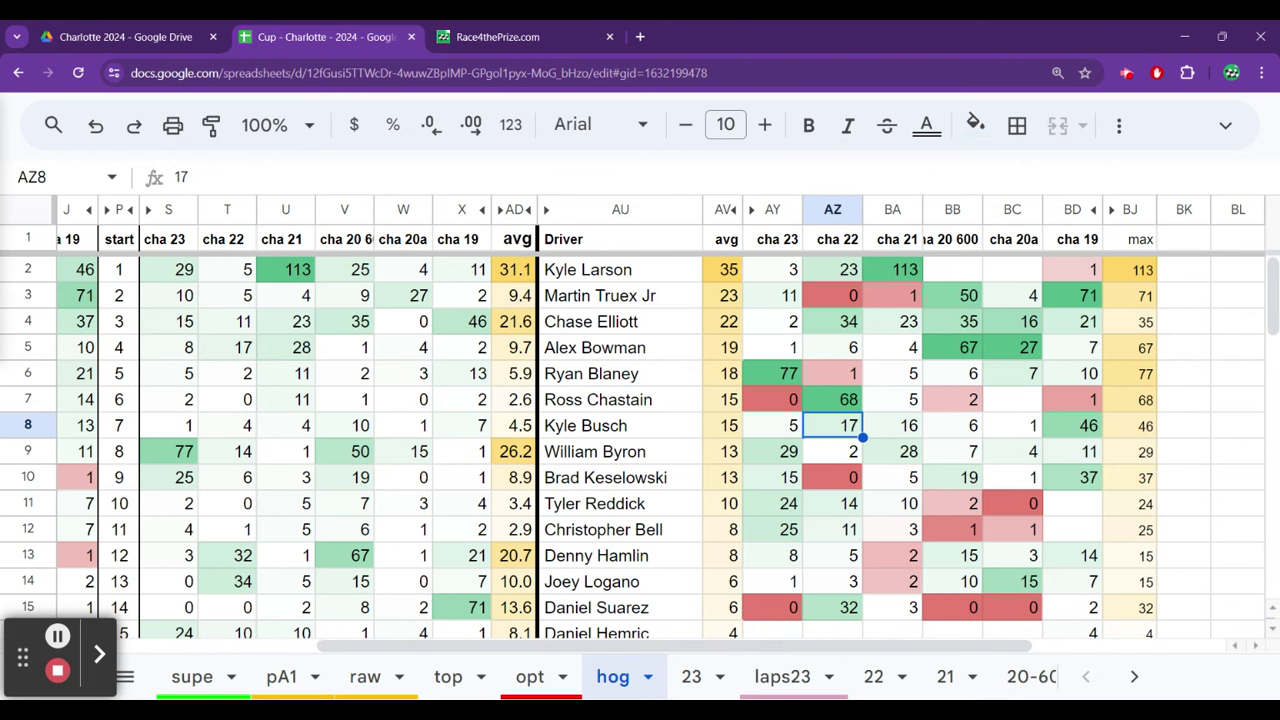
- Return to the hog section and examine the values for hog rank 7, ending on cha 22
{"action": "key", "text": "Left"}
{"action": "key", "text": "Left"}
{"action": "key", "text": "Left"}
{"action": "key", "text": "Left"}
{"action": "key", "text": "Left"}
{"action": "key", "text": "Left"}
{"action": "key", "text": "Left"}
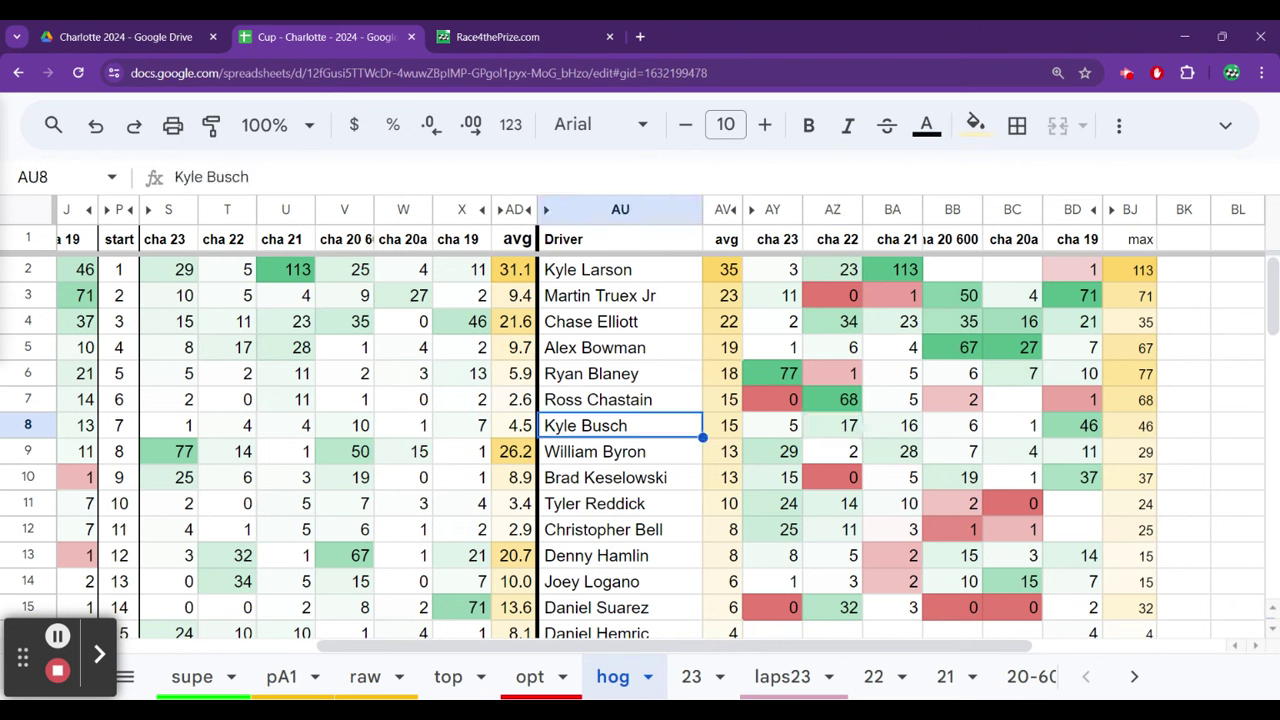
{"action": "key", "text": "ctrl+Left"}
{"action": "key", "text": "Right"}
{"action": "key", "text": "Right"}
{"action": "key", "text": "Right"}
{"action": "key", "text": "Right"}
{"action": "key", "text": "Right"}
{"action": "key", "text": "Left"}
{"action": "key", "text": "Left"}
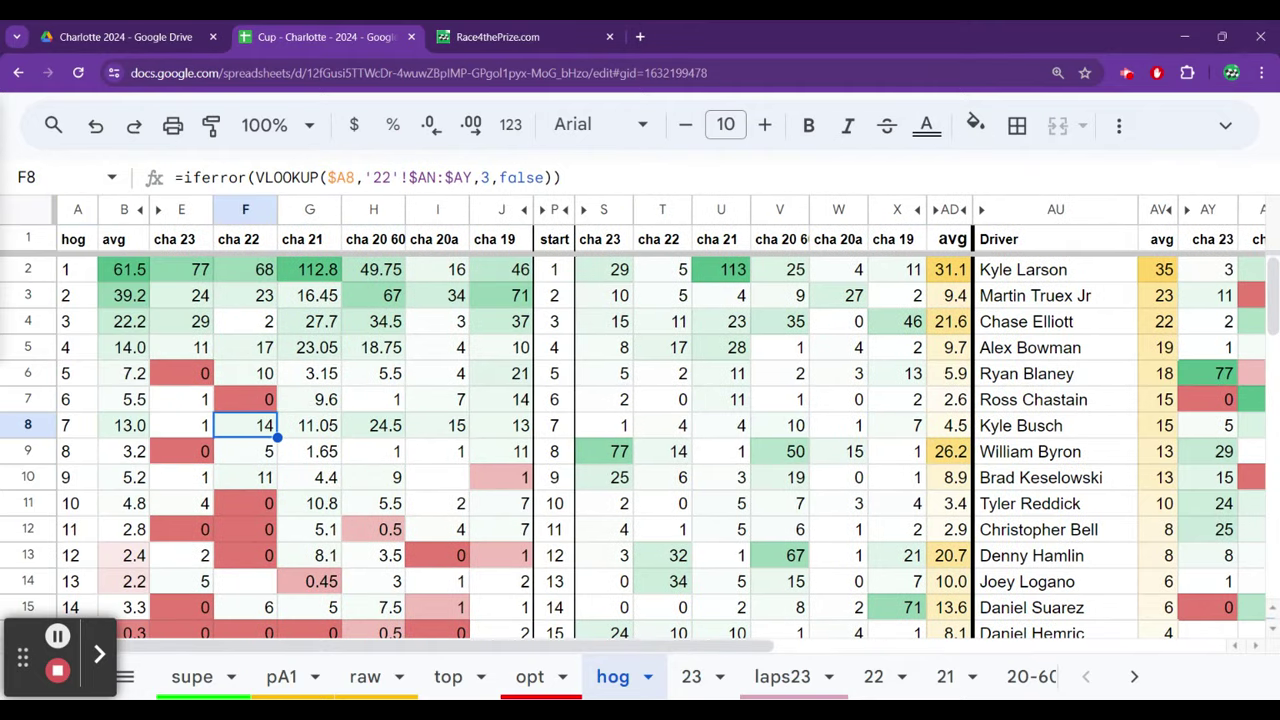
- Go up to hog rank 2 and check its cha 23 value
{"action": "key", "text": "ctrl+Left"}
{"action": "key", "text": "Up"}
{"action": "key", "text": "Up"}
{"action": "key", "text": "Up"}
{"action": "key", "text": "Up"}
{"action": "key", "text": "Right"}
{"action": "key", "text": "Right"}
{"action": "key", "text": "Up"}
{"action": "key", "text": "Up"}
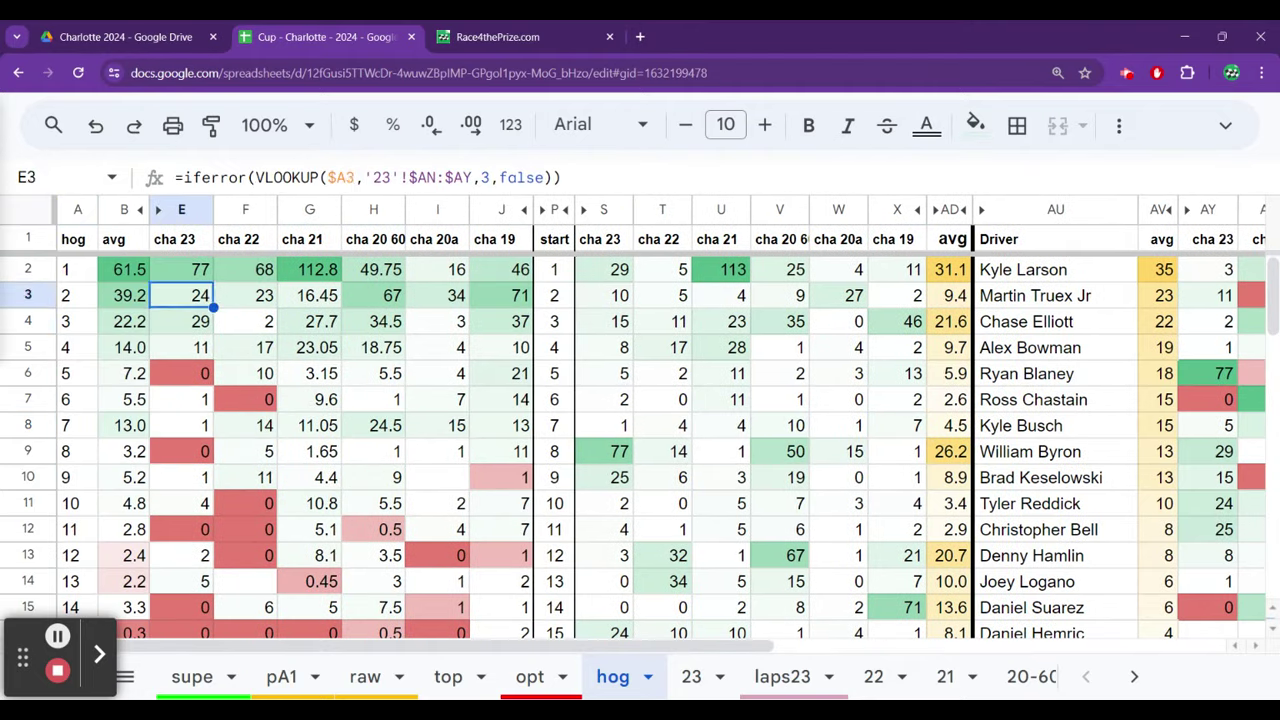
- Compare the values of hog ranks 2 and 3 across the older races from cha 21 to cha 19
{"action": "key", "text": "Right"}
{"action": "key", "text": "Right"}
{"action": "key", "text": "Down"}
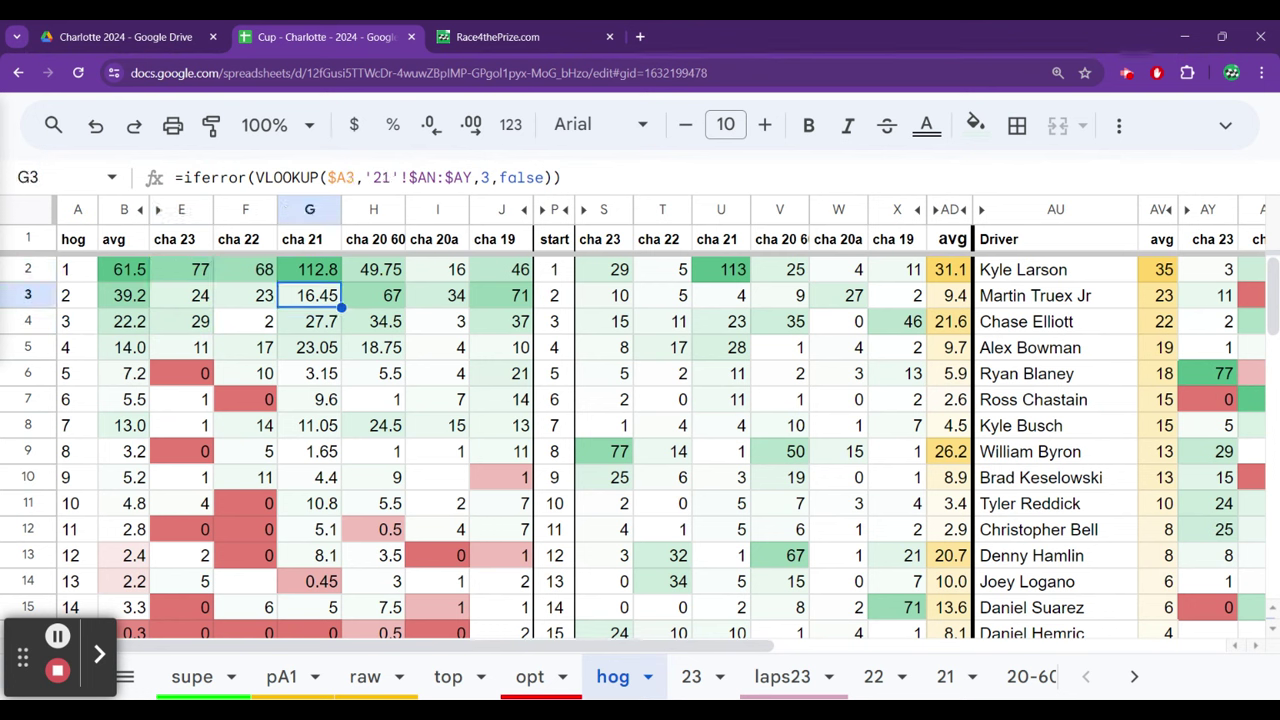
{"action": "key", "text": "Right"}
{"action": "key", "text": "Down"}
{"action": "key", "text": "Right"}
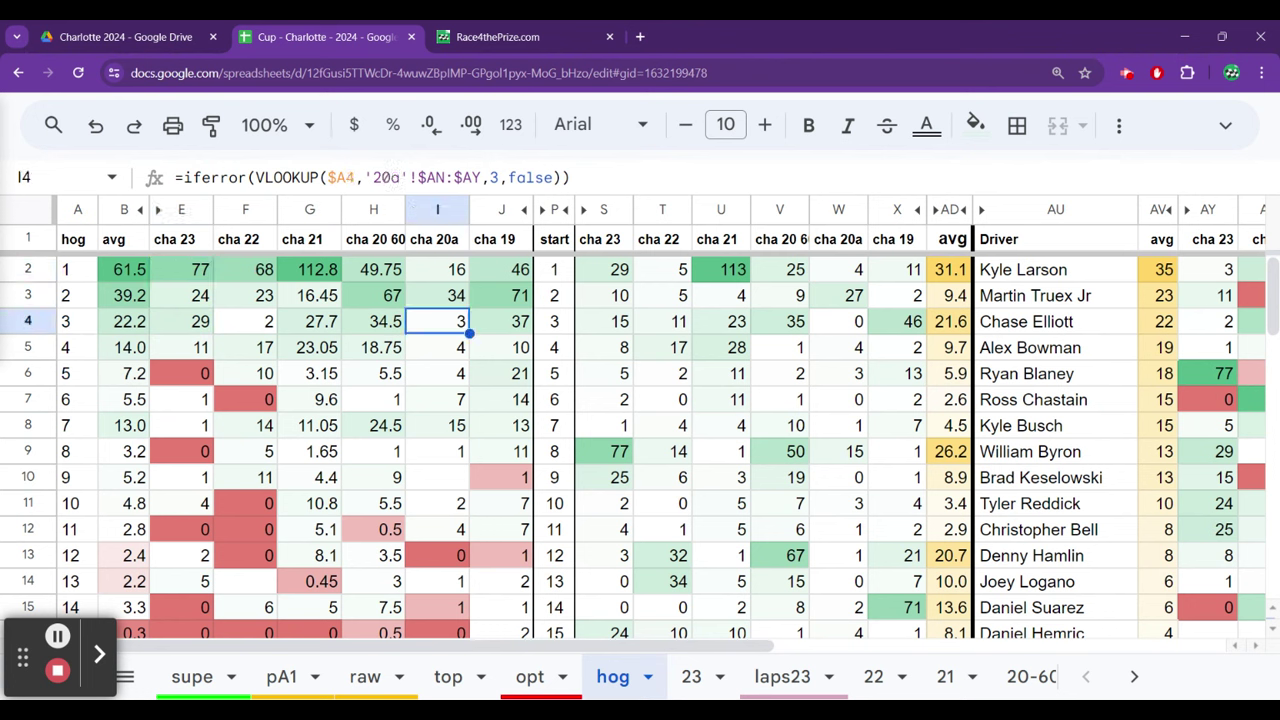
{"action": "key", "text": "Up"}
{"action": "key", "text": "Right"}
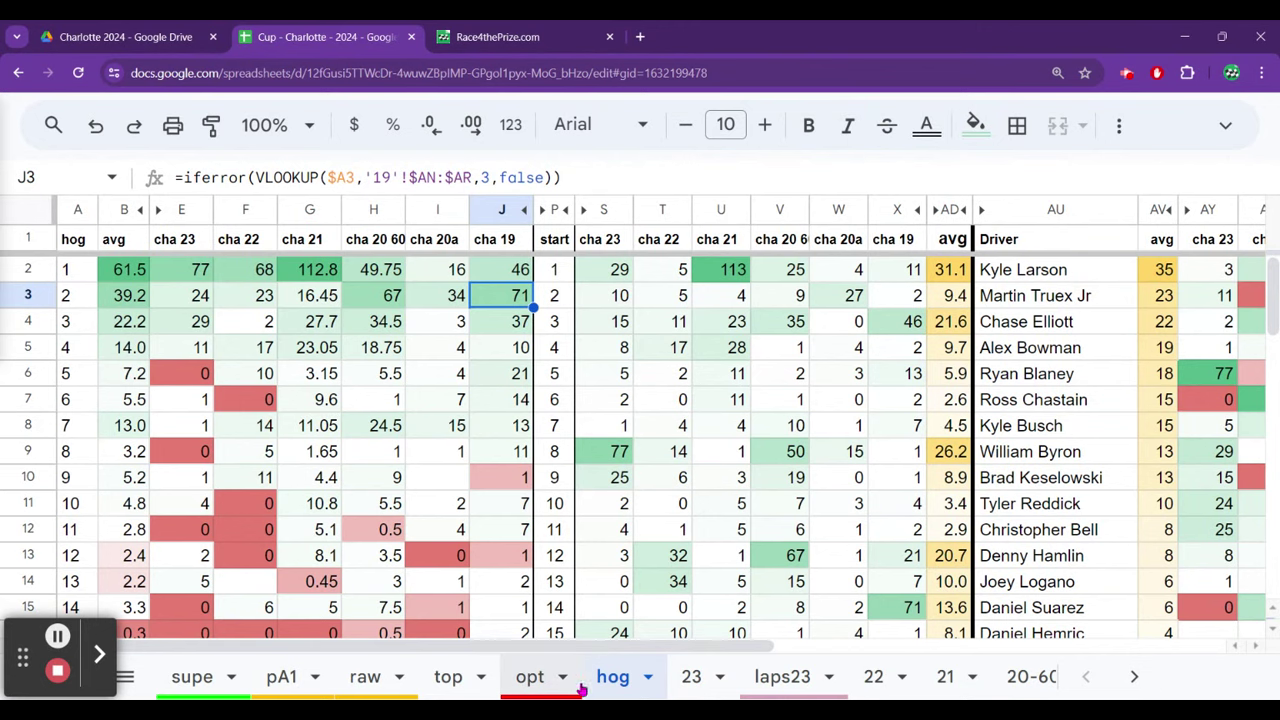
- Open the 23 race sheet and check Ryan Blaney's laps led
{"action": "left_click", "coordinate": [691, 677]}
{"action": "left_click", "coordinate": [436, 400]}
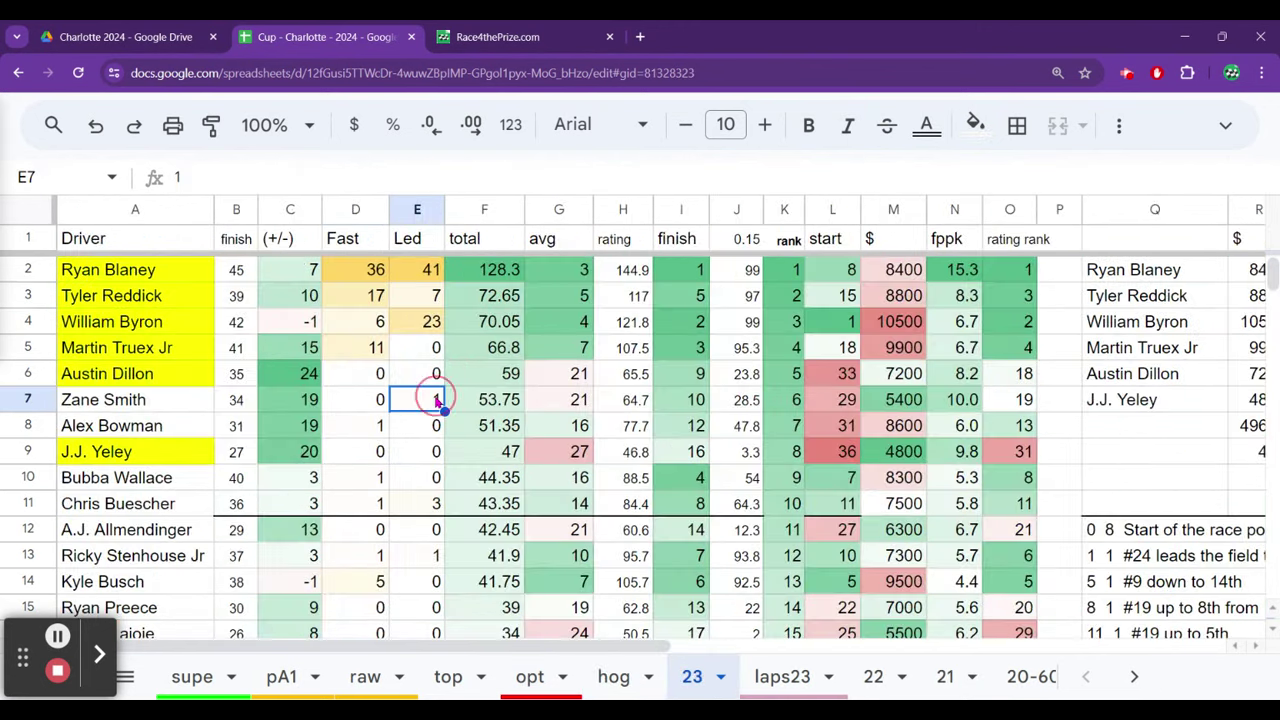
{"action": "key", "text": "Up"}
{"action": "key", "text": "Up"}
{"action": "key", "text": "Up"}
{"action": "key", "text": "Up"}
{"action": "key", "text": "Up"}
{"action": "key", "text": "Up"}
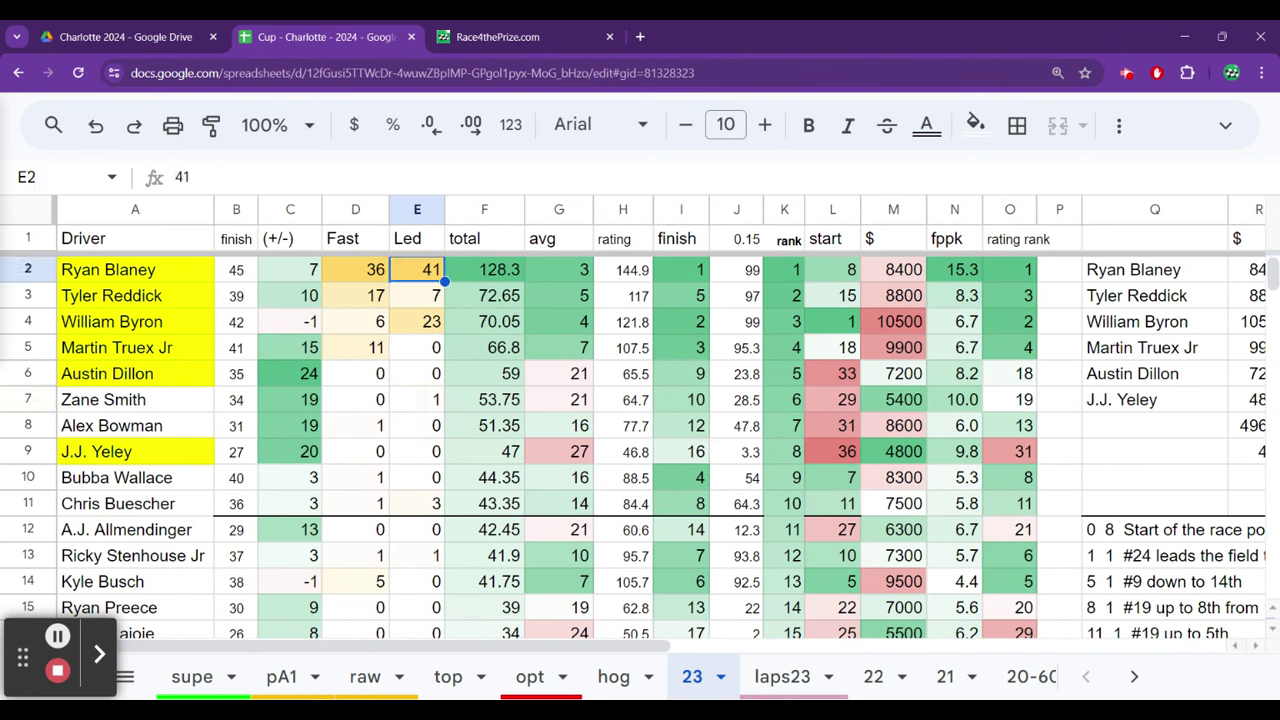
- Examine the top-ranked driver's row in the 23 sheet from laps led across to start position and rating rank
{"action": "key", "text": "Down"}
{"action": "key", "text": "Right"}
{"action": "key", "text": "Right"}
{"action": "key", "text": "Right"}
{"action": "key", "text": "Right"}
{"action": "key", "text": "Right"}
{"action": "key", "text": "Right"}
{"action": "key", "text": "Right"}
{"action": "key", "text": "Right"}
{"action": "key", "text": "Right"}
{"action": "key", "text": "Right"}
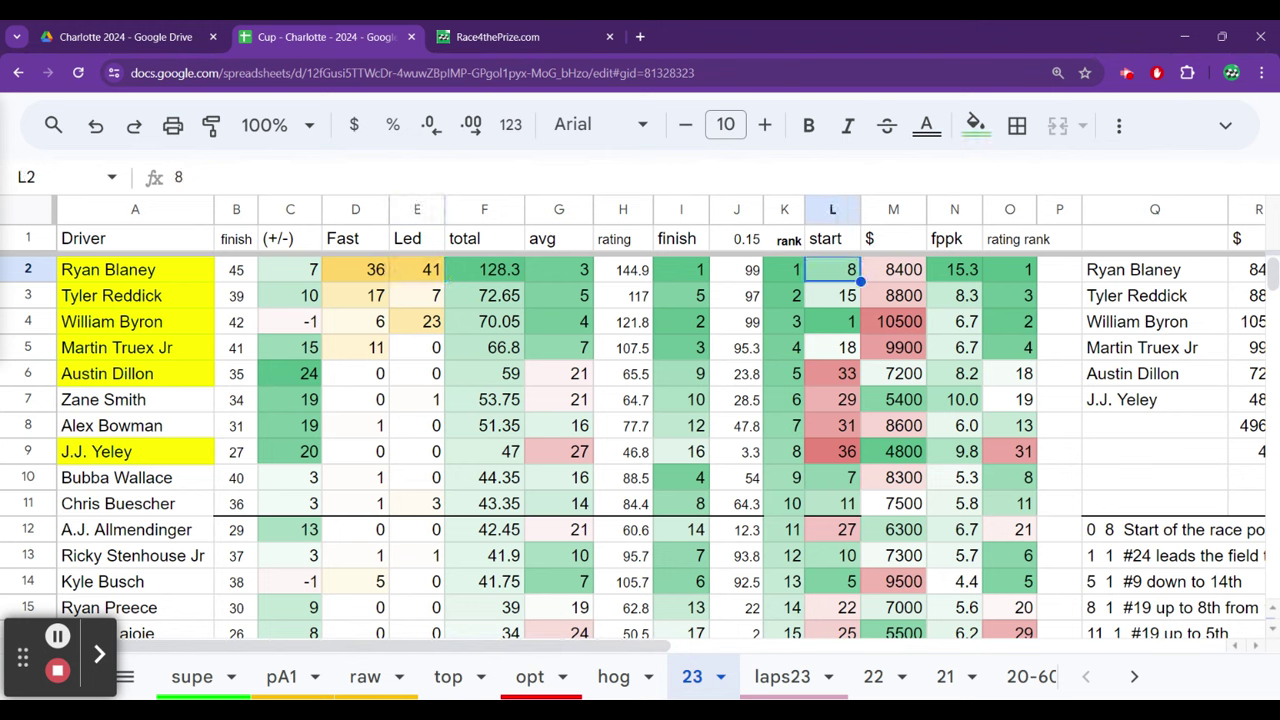
- Review the rating rank values in the 23 sheet from Tyler Reddick down to Bubba Wallace
{"action": "key", "text": "Down"}
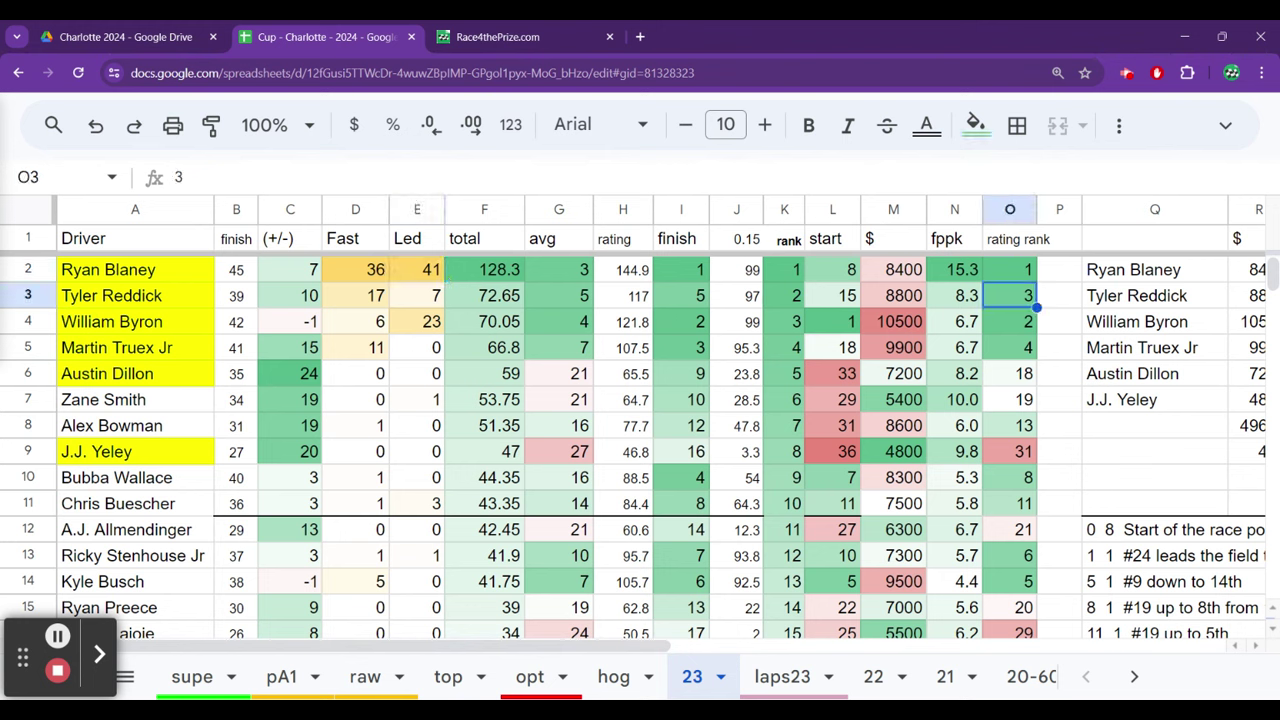
{"action": "key", "text": "Down"}
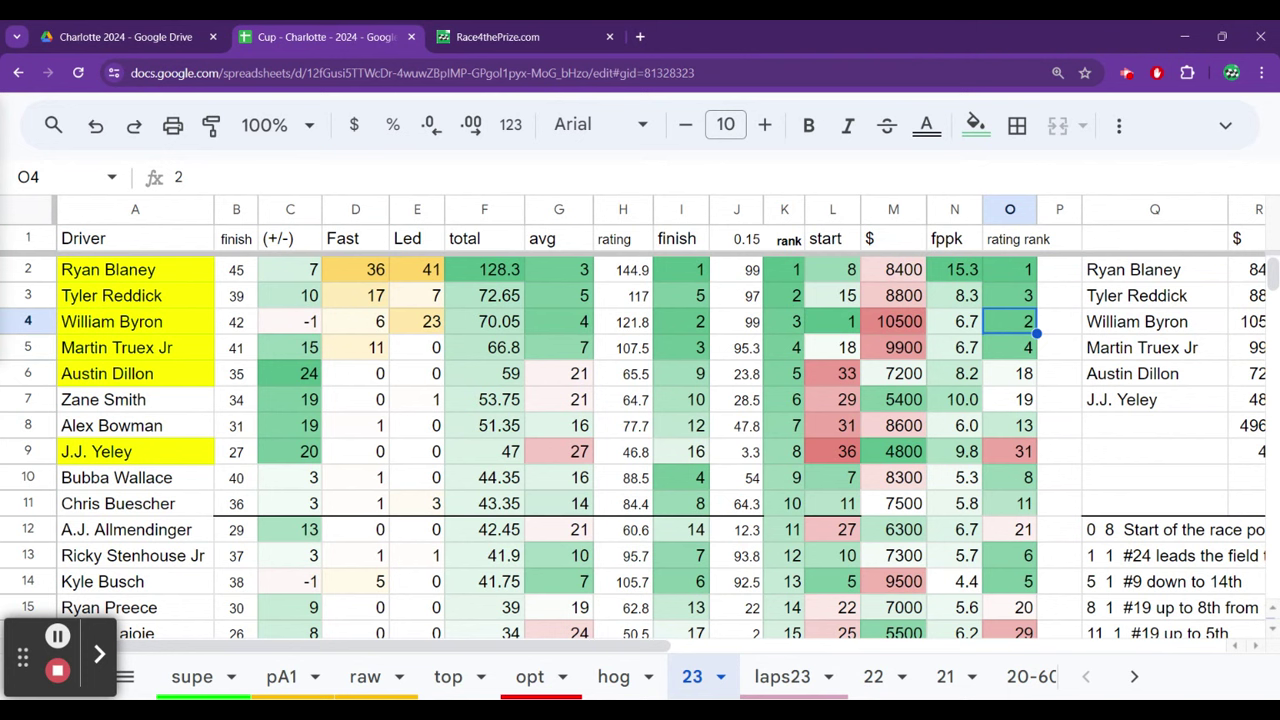
{"action": "key", "text": "Down"}
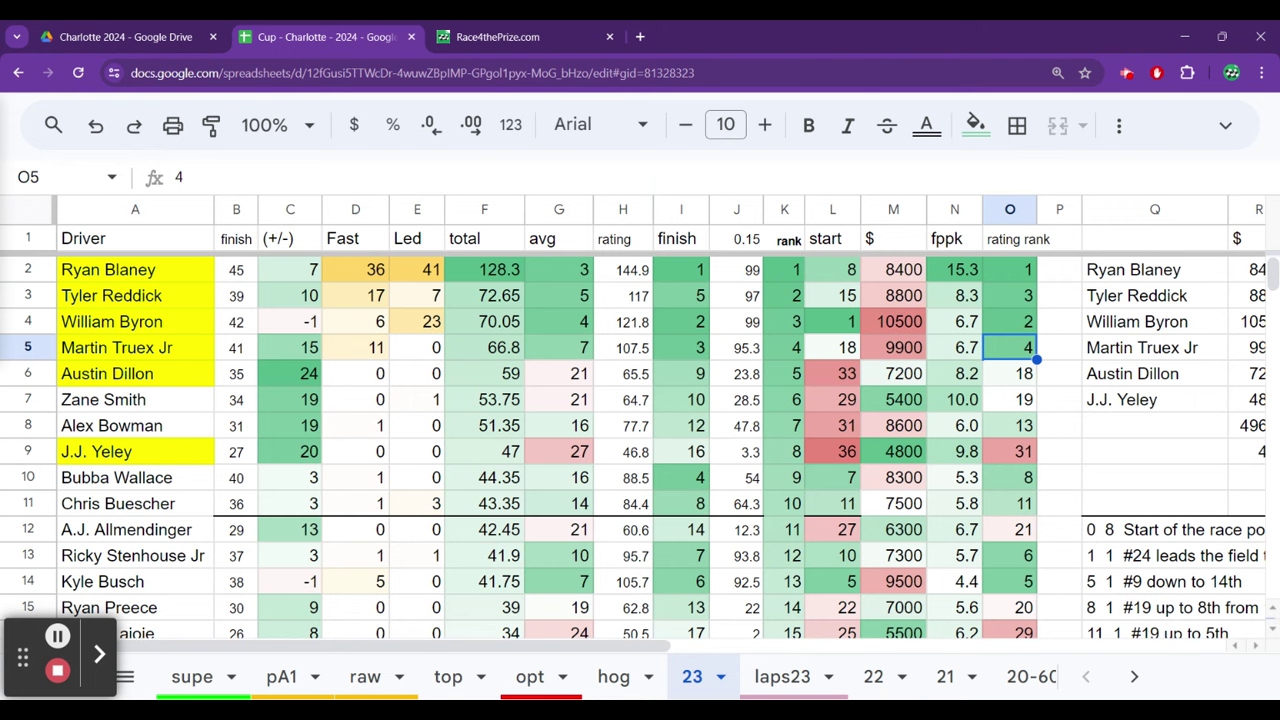
{"action": "left_click", "coordinate": [1010, 373]}
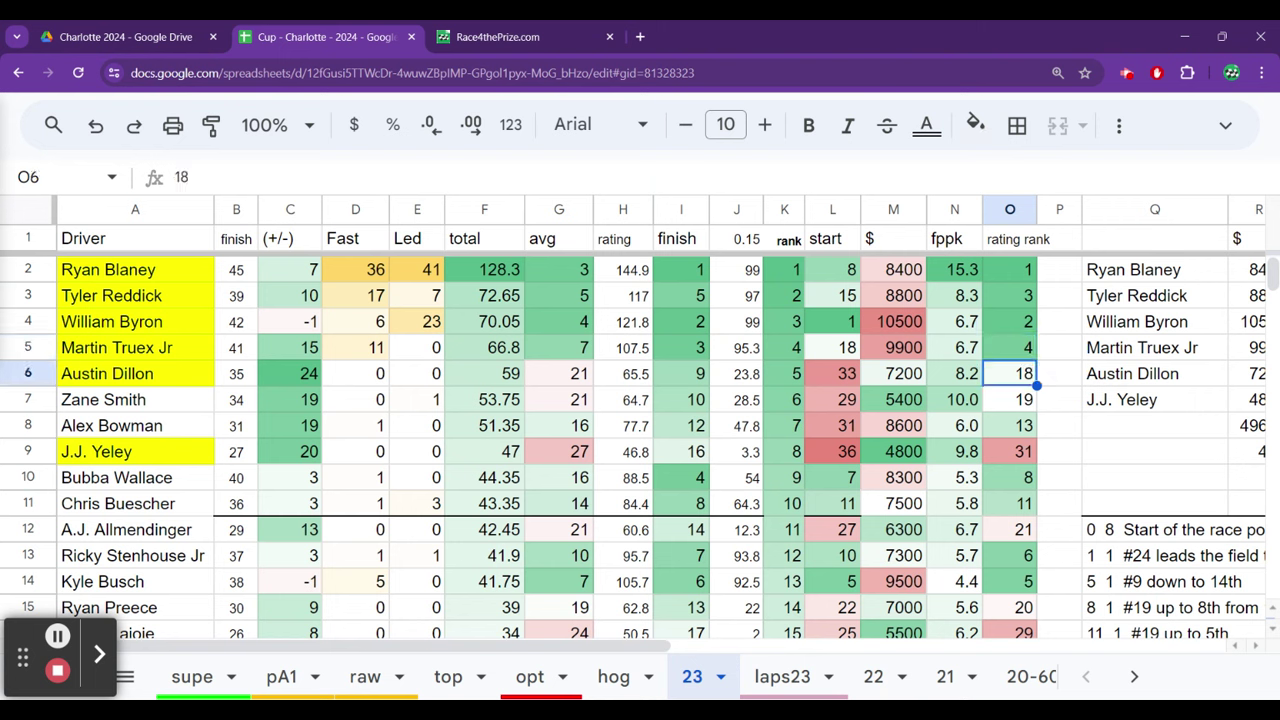
{"action": "key", "text": "Down"}
{"action": "key", "text": "Down"}
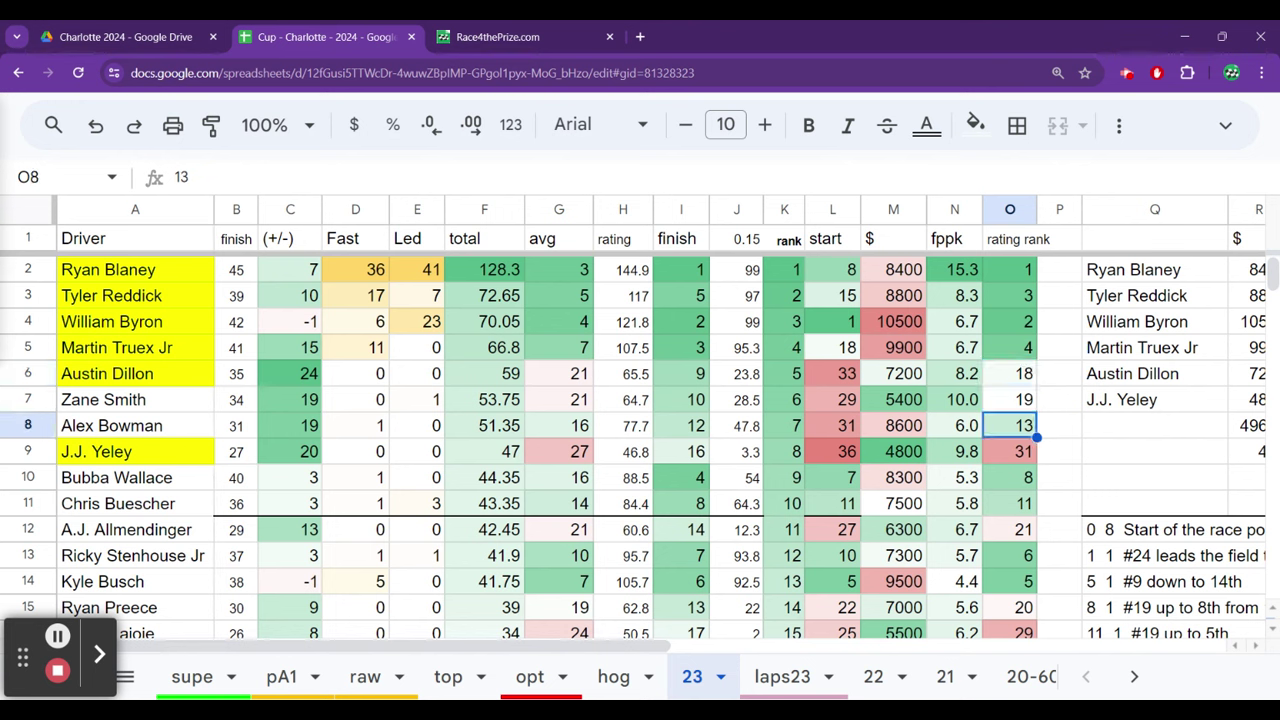
{"action": "key", "text": "Down"}
{"action": "key", "text": "Down"}
- Review the avg column in the 23 sheet from Bubba Wallace up to Austin Dillon
{"action": "key", "text": "Left"}
{"action": "key", "text": "Left"}
{"action": "key", "text": "Left"}
{"action": "key", "text": "Left"}
{"action": "key", "text": "Left"}
{"action": "key", "text": "Left"}
{"action": "key", "text": "Left"}
{"action": "key", "text": "Left"}
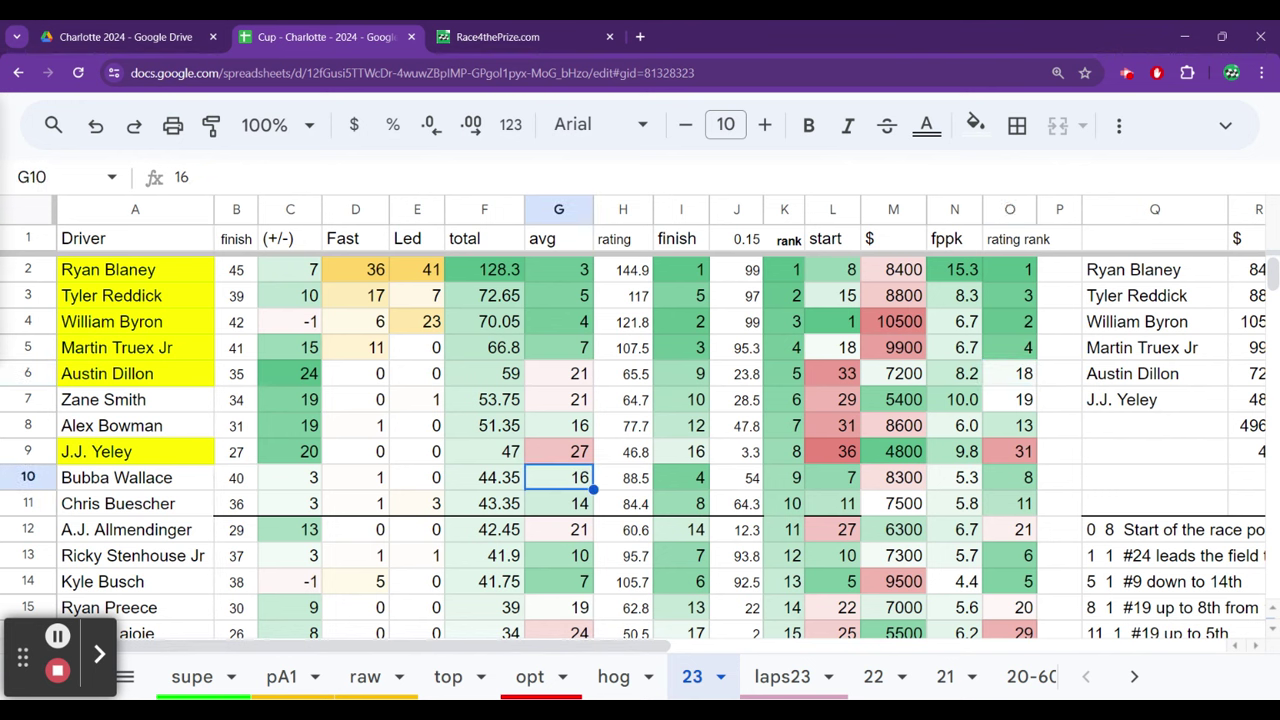
{"action": "key", "text": "Up"}
{"action": "key", "text": "Up"}
{"action": "key", "text": "Up"}
{"action": "key", "text": "Up"}
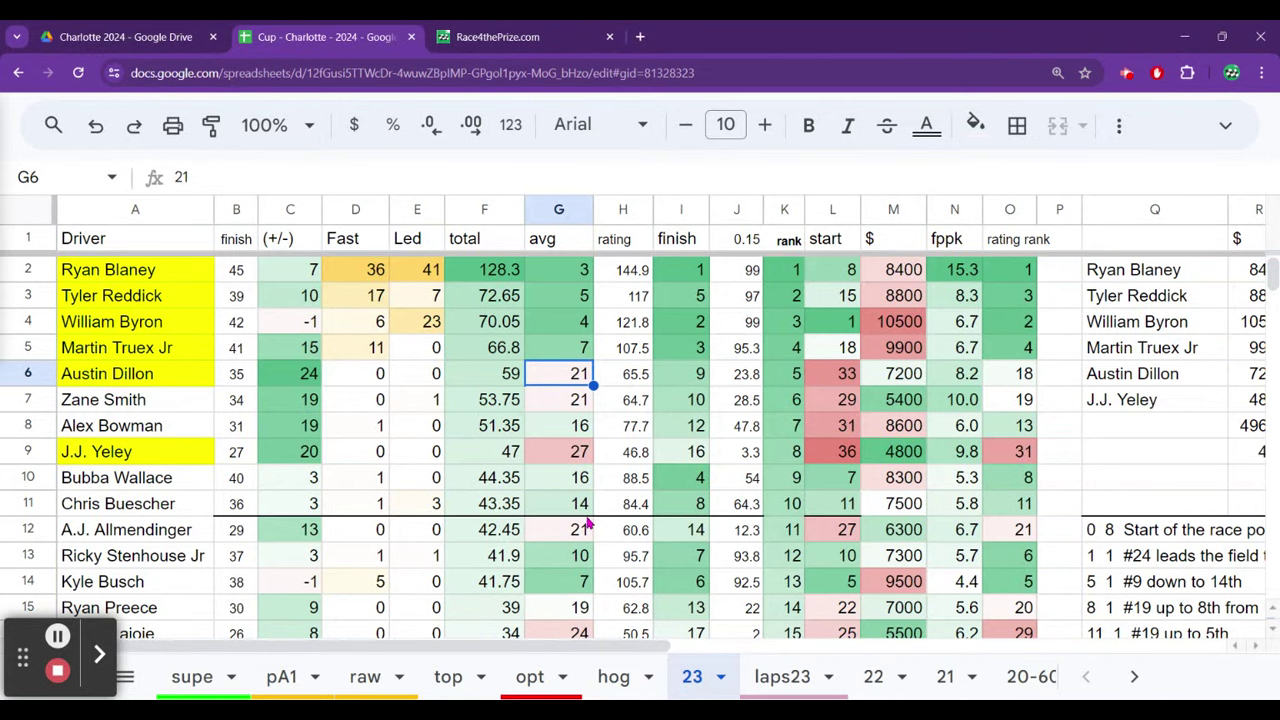
- Open the 22 race sheet and review its average finish position column up to the header
{"action": "left_click", "coordinate": [875, 676]}
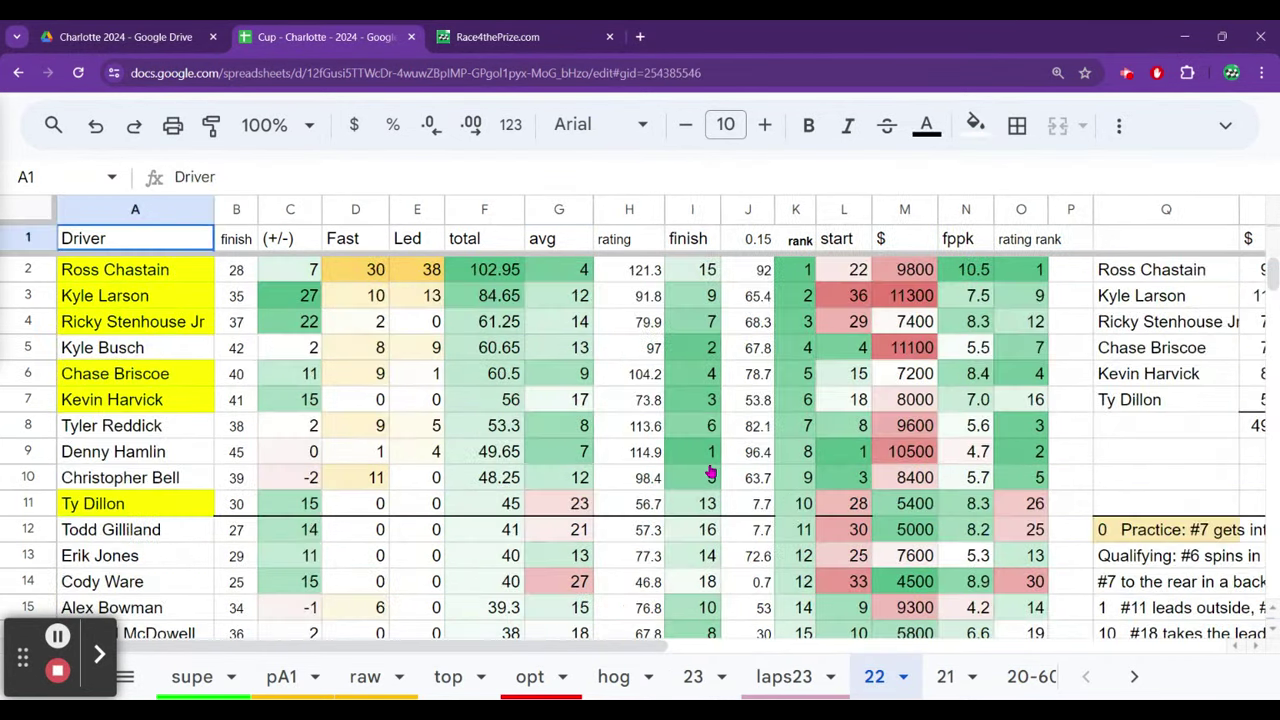
{"action": "left_click", "coordinate": [710, 466]}
{"action": "key", "text": "Up"}
{"action": "key", "text": "Up"}
{"action": "key", "text": "Up"}
{"action": "key", "text": "Up"}
{"action": "key", "text": "Up"}
{"action": "key", "text": "Up"}
{"action": "key", "text": "Up"}
{"action": "key", "text": "Up"}
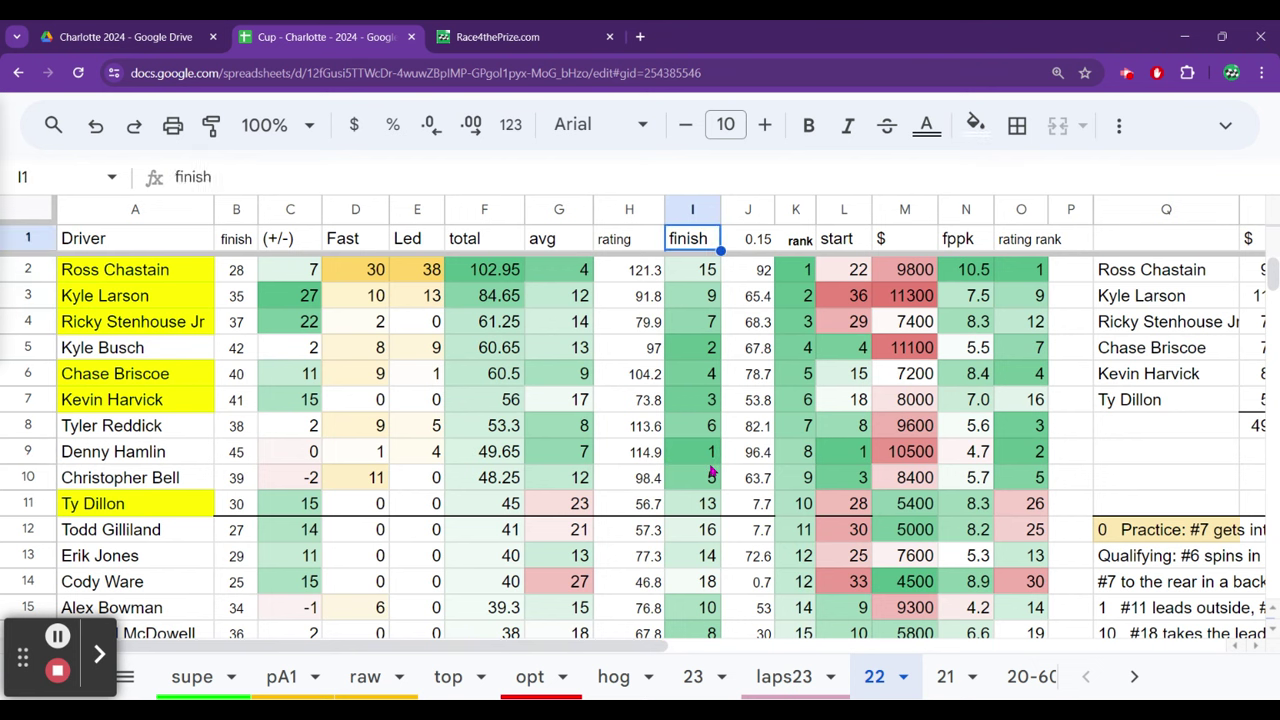
- Check the laps led in the 22 sheet for Ross Chastain, Kyle Larson and Ricky Stenhouse Jr
{"action": "key", "text": "Down"}
{"action": "key", "text": "Left"}
{"action": "key", "text": "Left"}
{"action": "key", "text": "Left"}
{"action": "key", "text": "Left"}
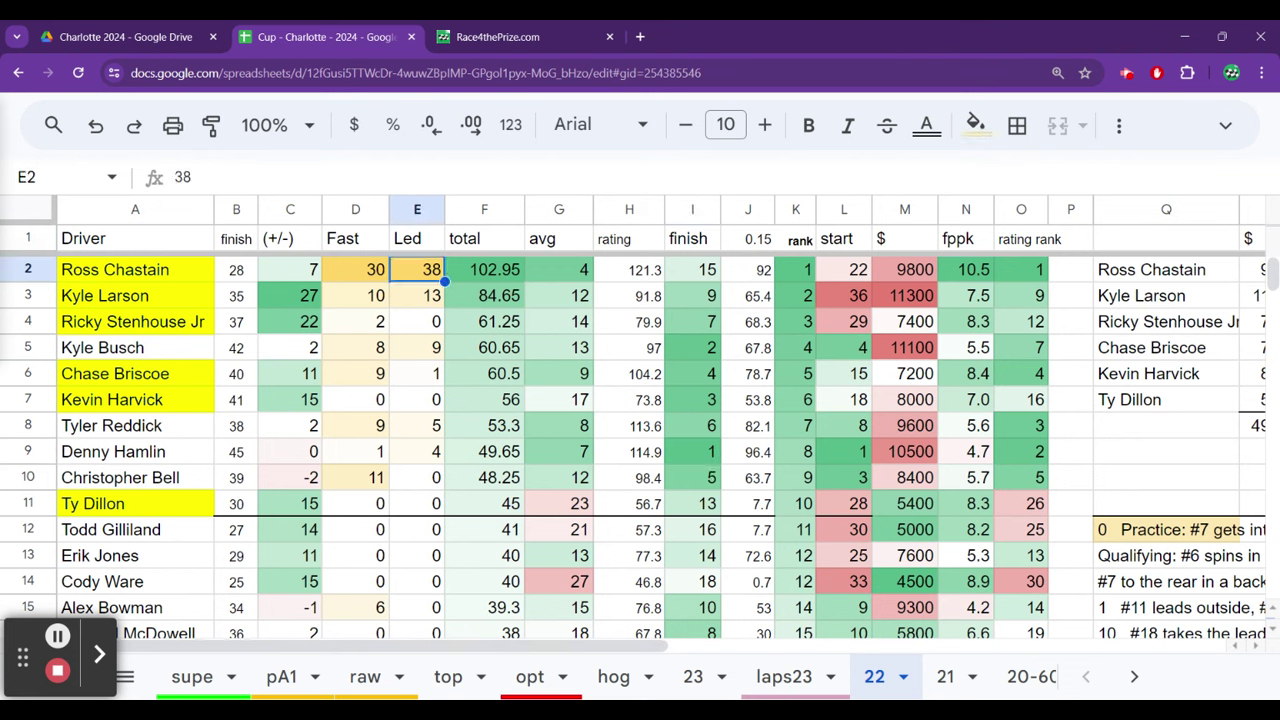
{"action": "key", "text": "Down"}
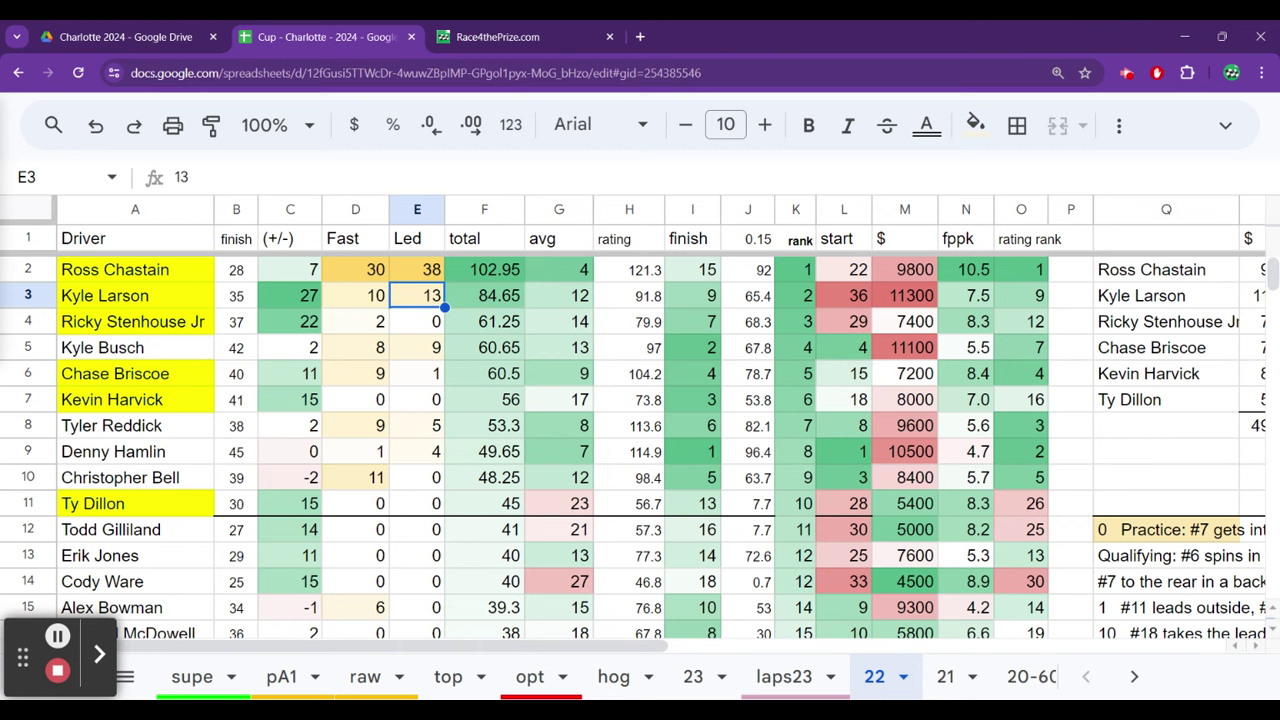
{"action": "key", "text": "Down"}
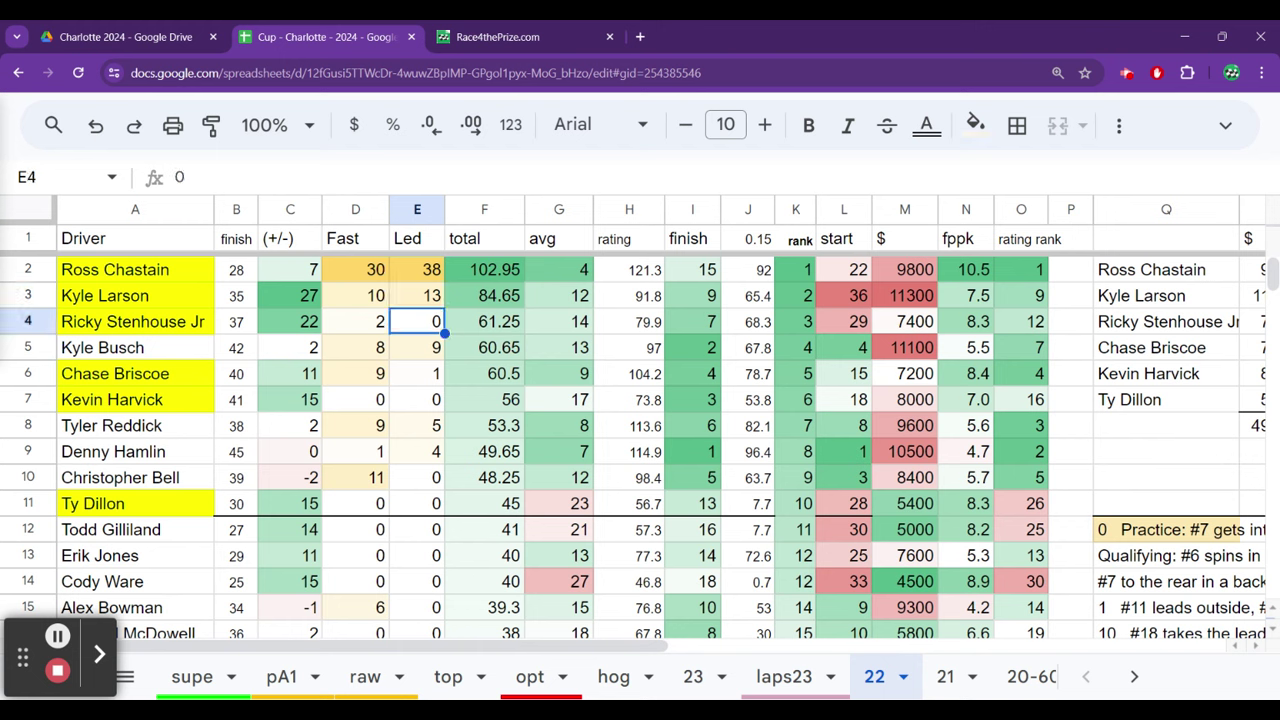
- Examine Ricky Stenhouse Jr's place differential and Chase Briscoe's laps led and fastest laps in the 22 sheet
{"action": "key", "text": "Left"}
{"action": "key", "text": "Left"}
{"action": "key", "text": "Right"}
{"action": "key", "text": "Right"}
{"action": "key", "text": "Down"}
{"action": "key", "text": "Down"}
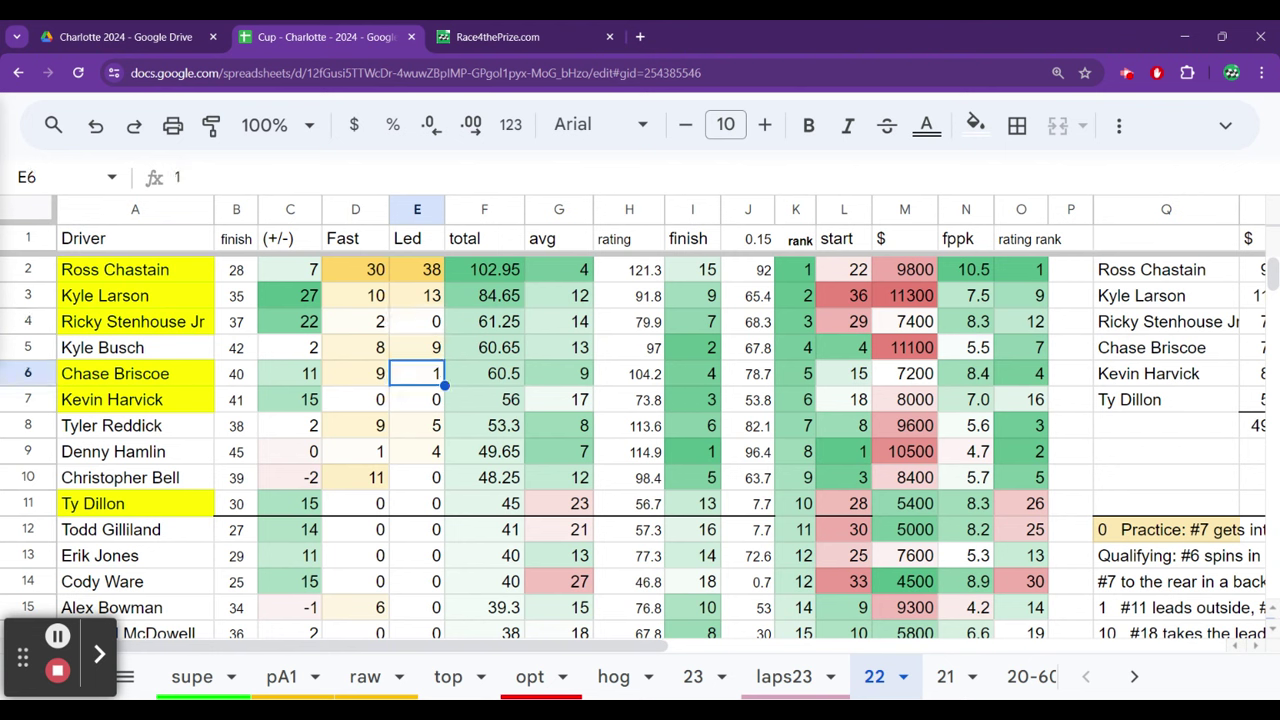
{"action": "key", "text": "Left"}
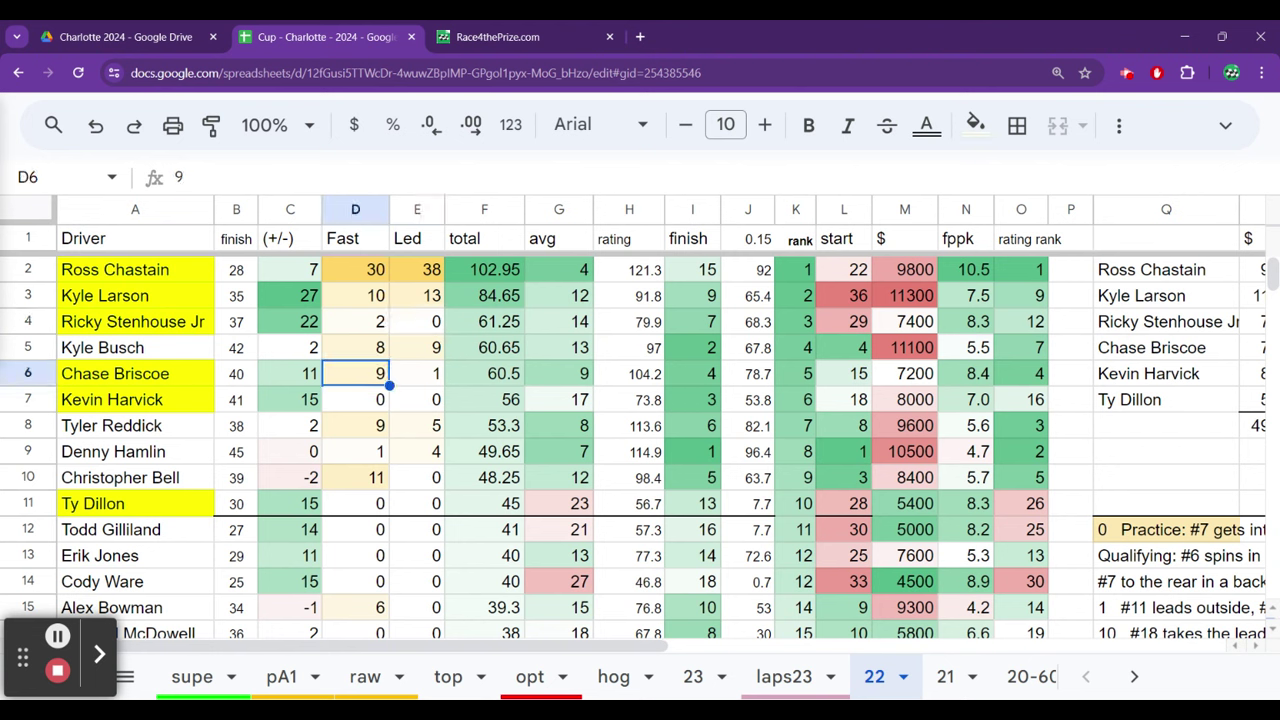
- Review the fastest laps column in the 22 sheet from Ross Chastain down to Chase Elliott
{"action": "key", "text": "Up"}
{"action": "key", "text": "Up"}
{"action": "key", "text": "Up"}
{"action": "key", "text": "Up"}
{"action": "key", "text": "Down"}
{"action": "key", "text": "Down"}
{"action": "key", "text": "Down"}
{"action": "key", "text": "Down"}
{"action": "key", "text": "Down"}
{"action": "key", "text": "Down"}
{"action": "key", "text": "Down"}
{"action": "key", "text": "Down"}
{"action": "key", "text": "Down"}
{"action": "key", "text": "Down"}
{"action": "key", "text": "Down"}
{"action": "key", "text": "Down"}
{"action": "key", "text": "Down"}
{"action": "key", "text": "Down"}
{"action": "key", "text": "Down"}
{"action": "key", "text": "Down"}
{"action": "key", "text": "Down"}
{"action": "key", "text": "Down"}
{"action": "key", "text": "Down"}
{"action": "key", "text": "Down"}
{"action": "key", "text": "Down"}
{"action": "key", "text": "Down"}
{"action": "key", "text": "Down"}
- Compare the fastest laps of Chase Elliott and Cole Custer with those of Daniel Suarez in the 22 sheet
{"action": "left_click", "coordinate": [355, 521]}
{"action": "left_click", "coordinate": [355, 417]}
{"action": "left_click", "coordinate": [355, 443]}
{"action": "left_click", "coordinate": [355, 417]}
{"action": "key", "text": "Up"}
{"action": "key", "text": "Up"}
{"action": "key", "text": "Up"}
{"action": "key", "text": "Up"}
{"action": "key", "text": "Up"}
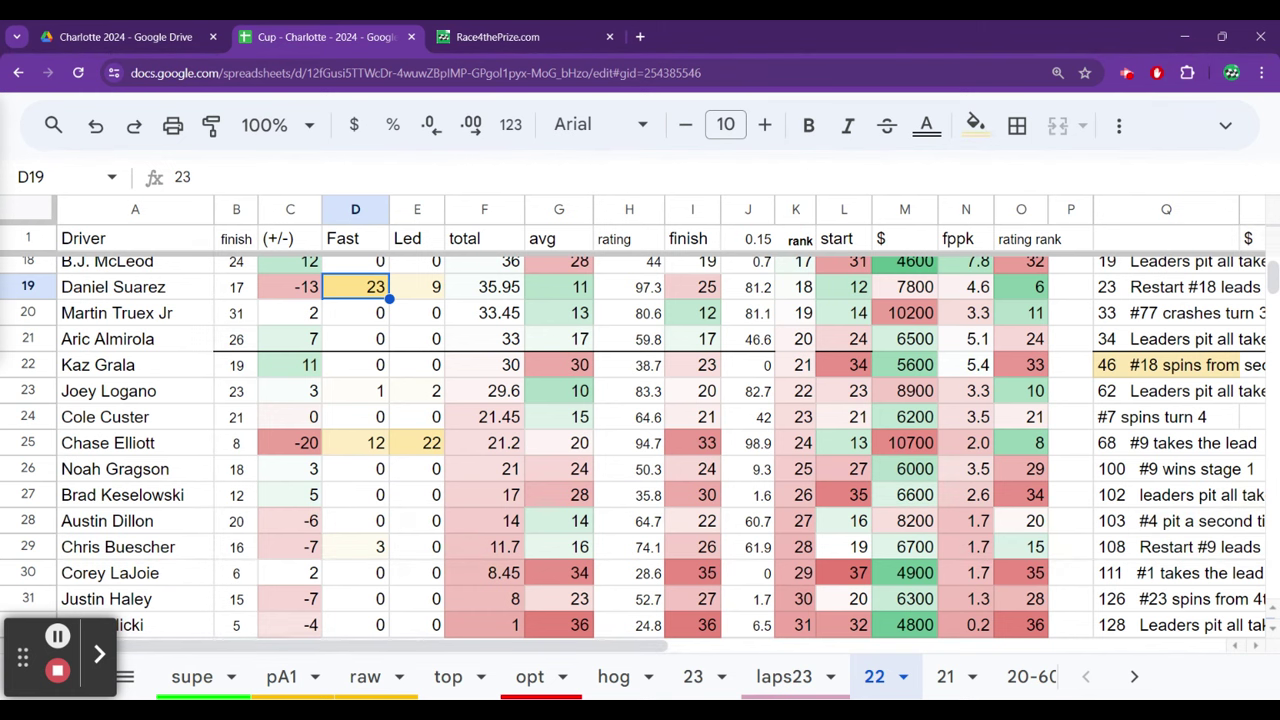
- Review the fastest laps column in the 22 sheet from B.J. McLeod back up to the header
{"action": "left_click", "coordinate": [355, 263]}
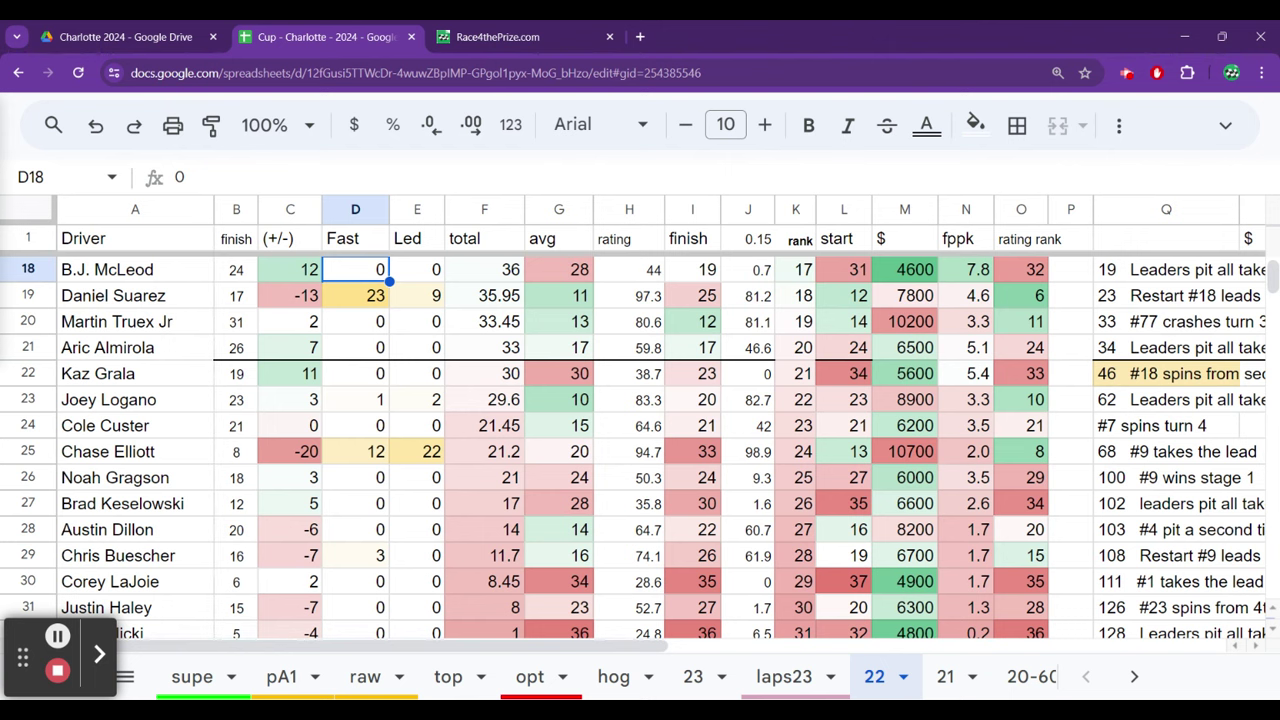
{"action": "key", "text": "Up"}
{"action": "key", "text": "Up"}
{"action": "key", "text": "Up"}
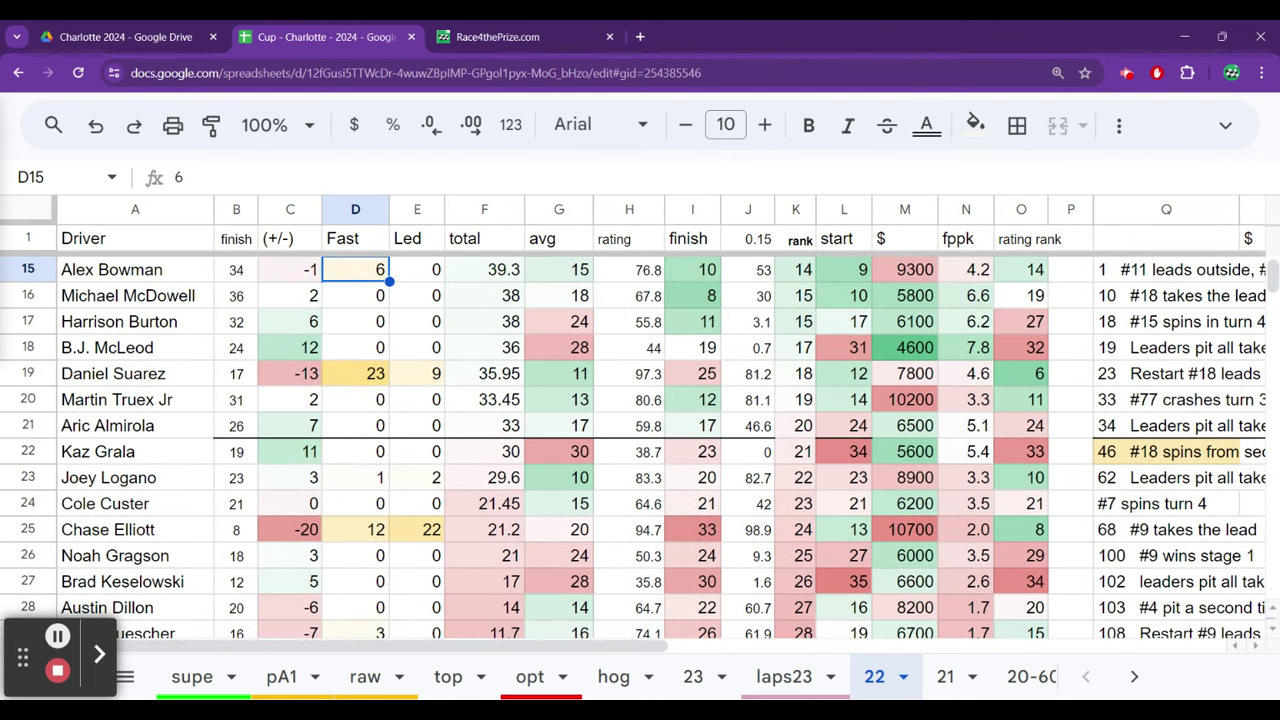
{"action": "key", "text": "Up"}
{"action": "key", "text": "Up"}
{"action": "key", "text": "Up"}
{"action": "key", "text": "Up"}
{"action": "key", "text": "Up"}
{"action": "key", "text": "Up"}
{"action": "key", "text": "Up"}
{"action": "key", "text": "Up"}
{"action": "key", "text": "Up"}
{"action": "key", "text": "Up"}
{"action": "key", "text": "Up"}
{"action": "key", "text": "Up"}
{"action": "key", "text": "Up"}
{"action": "key", "text": "Up"}
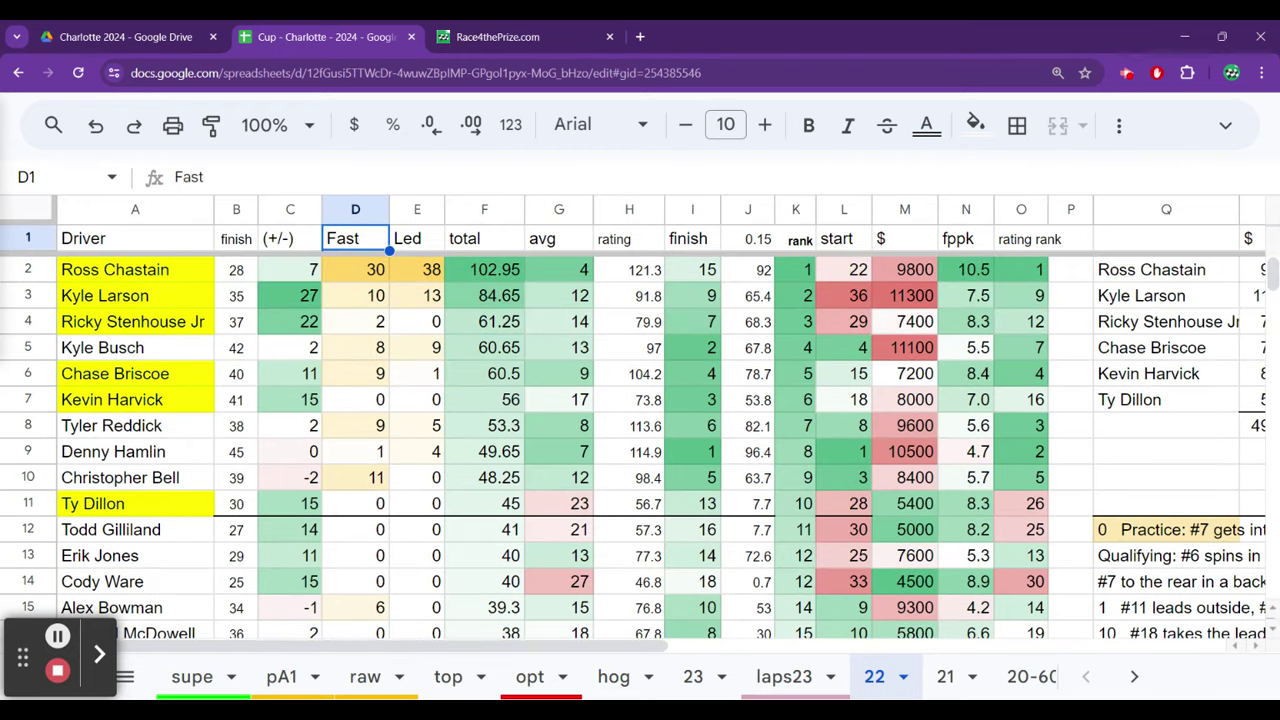
- Check the fastest laps of the top drivers in the 22 sheet, from Ross Chastain to Kevin Harvick
{"action": "key", "text": "Down"}
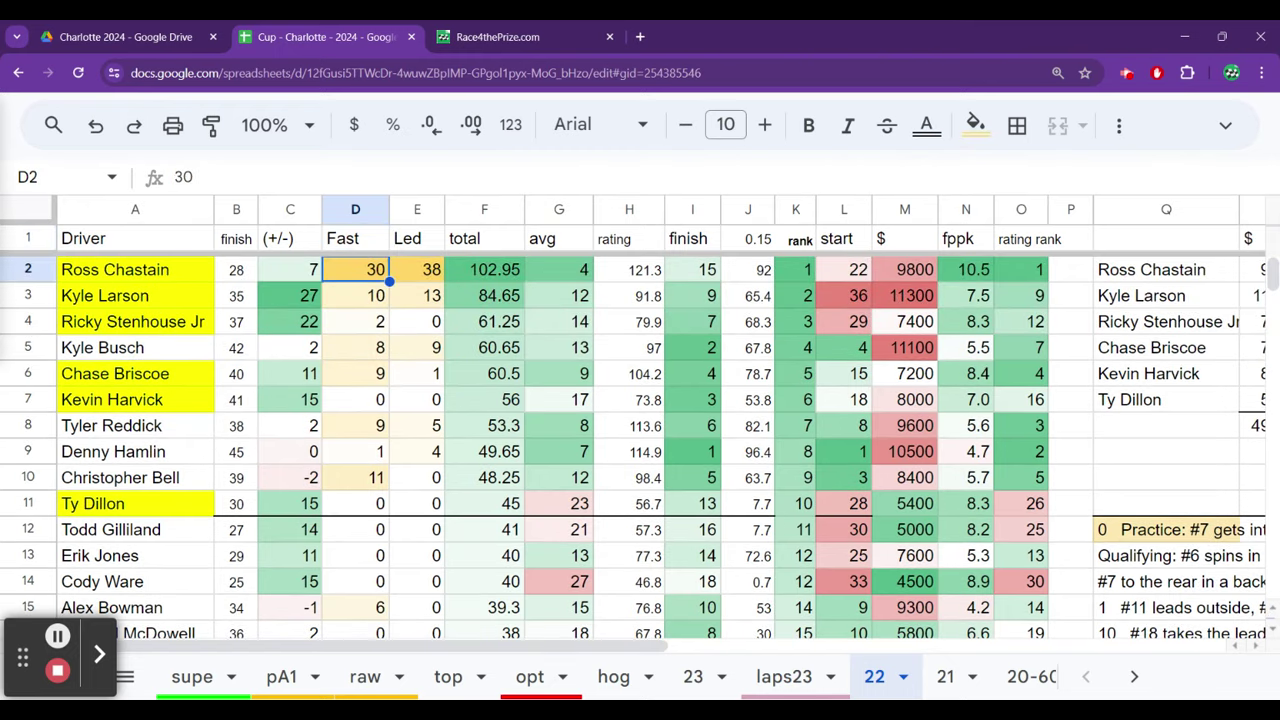
{"action": "key", "text": "Down"}
{"action": "key", "text": "Down"}
{"action": "key", "text": "Down"}
{"action": "key", "text": "Down"}
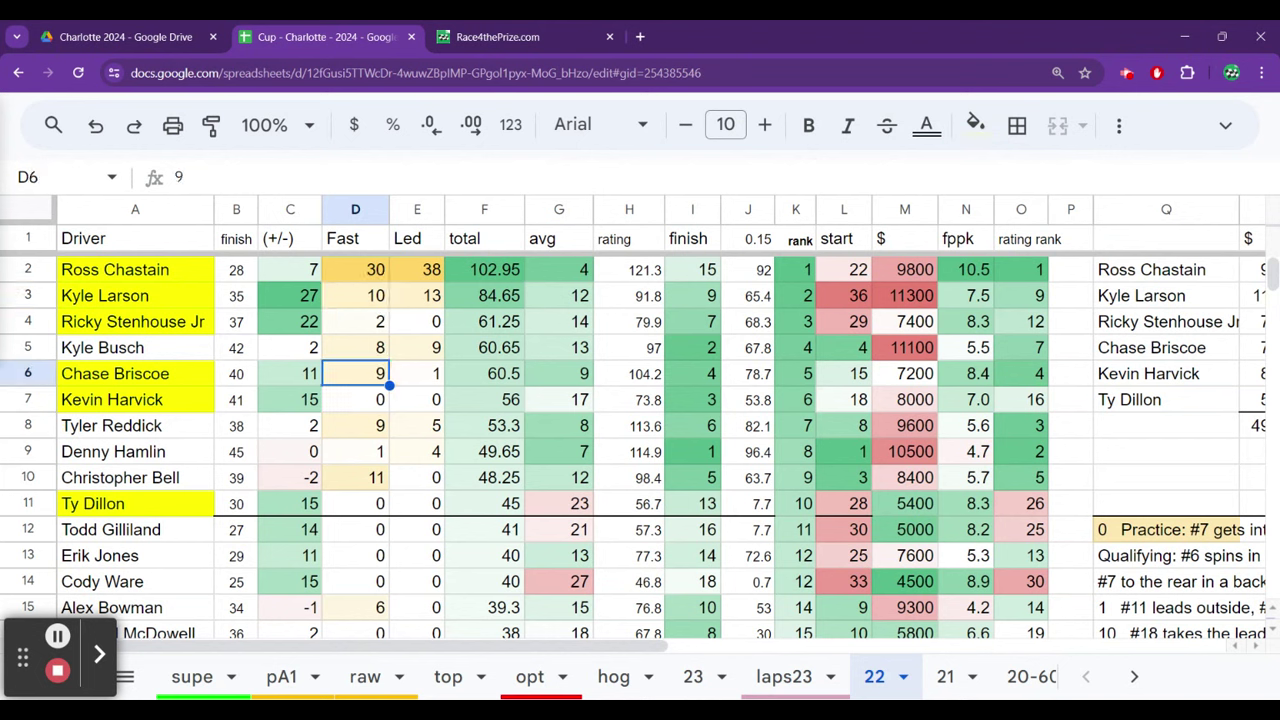
{"action": "key", "text": "Down"}
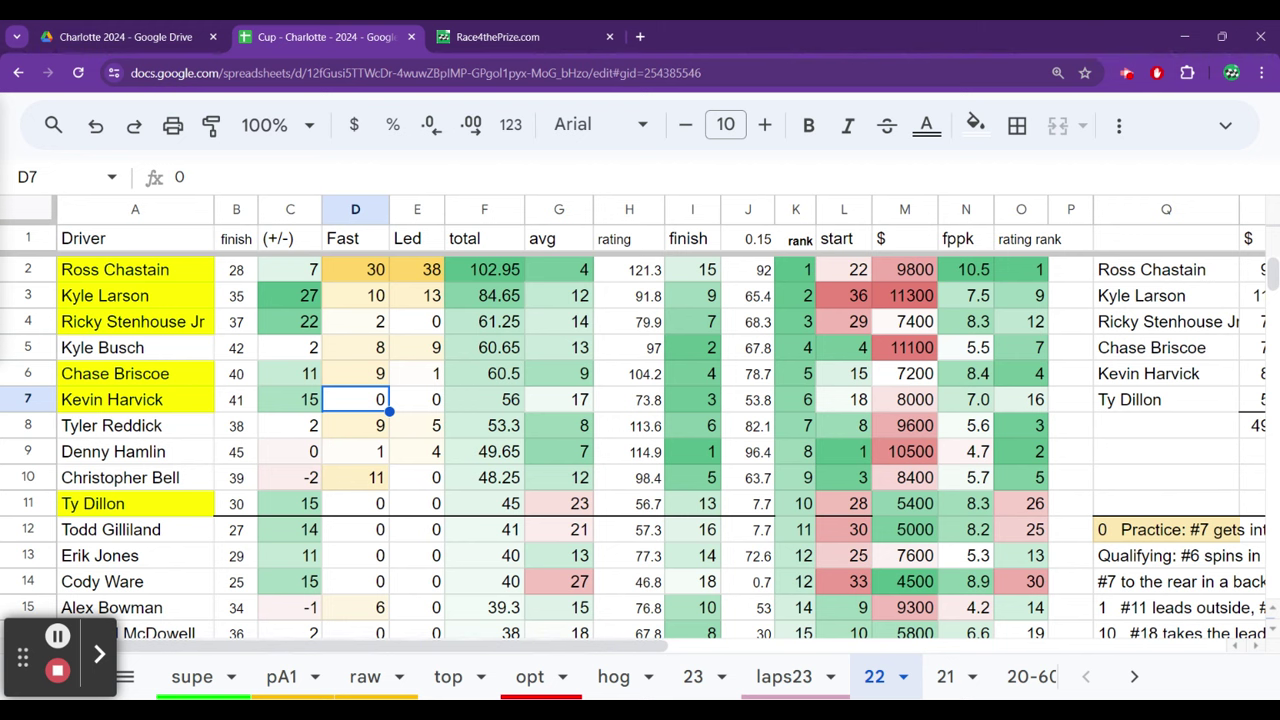
- Check Kevin Harvick's place differential and compare his fastest laps with Chase Briscoe's in the 22 sheet
{"action": "key", "text": "Left"}
{"action": "key", "text": "Left"}
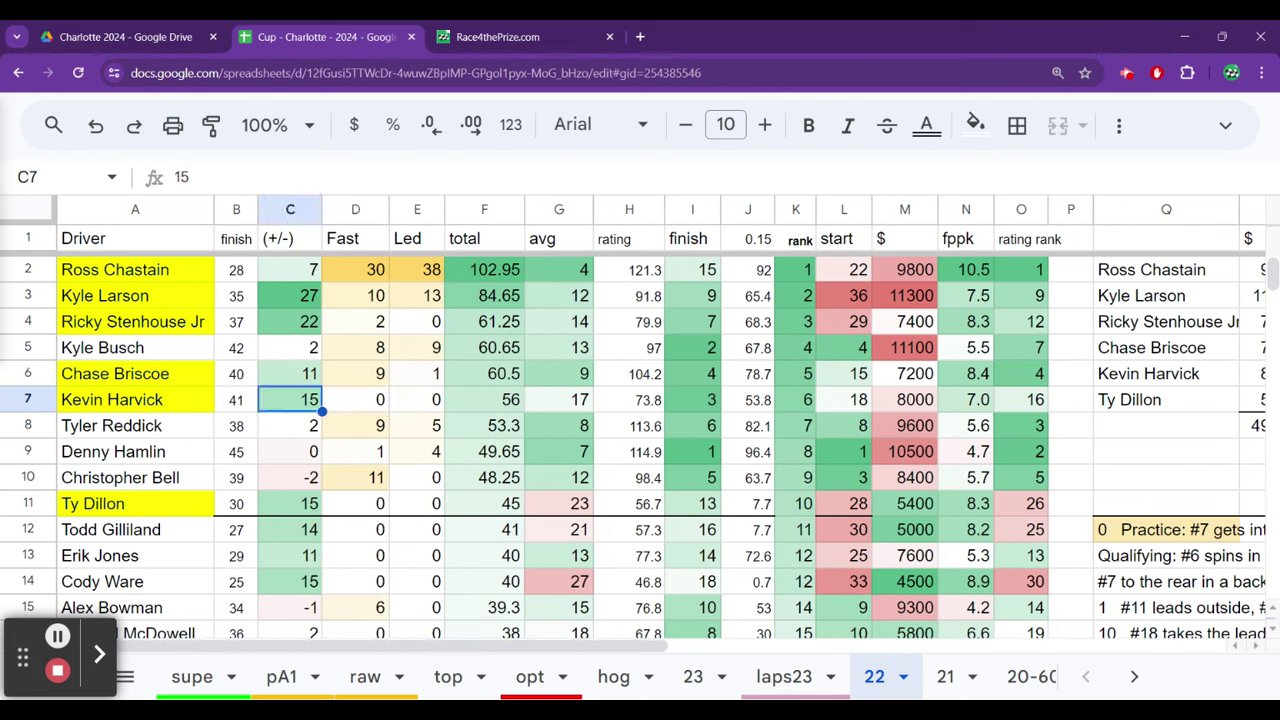
{"action": "key", "text": "Up"}
{"action": "key", "text": "Right"}
{"action": "key", "text": "Right"}
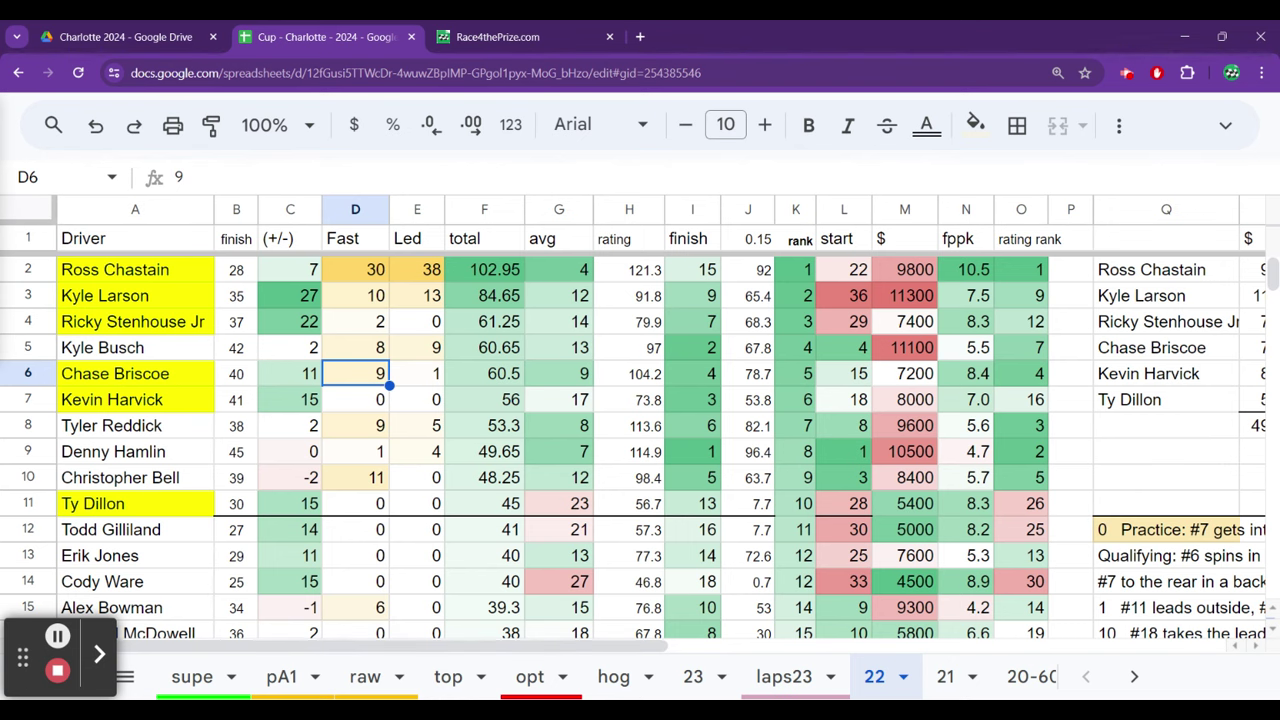
{"action": "key", "text": "Down"}
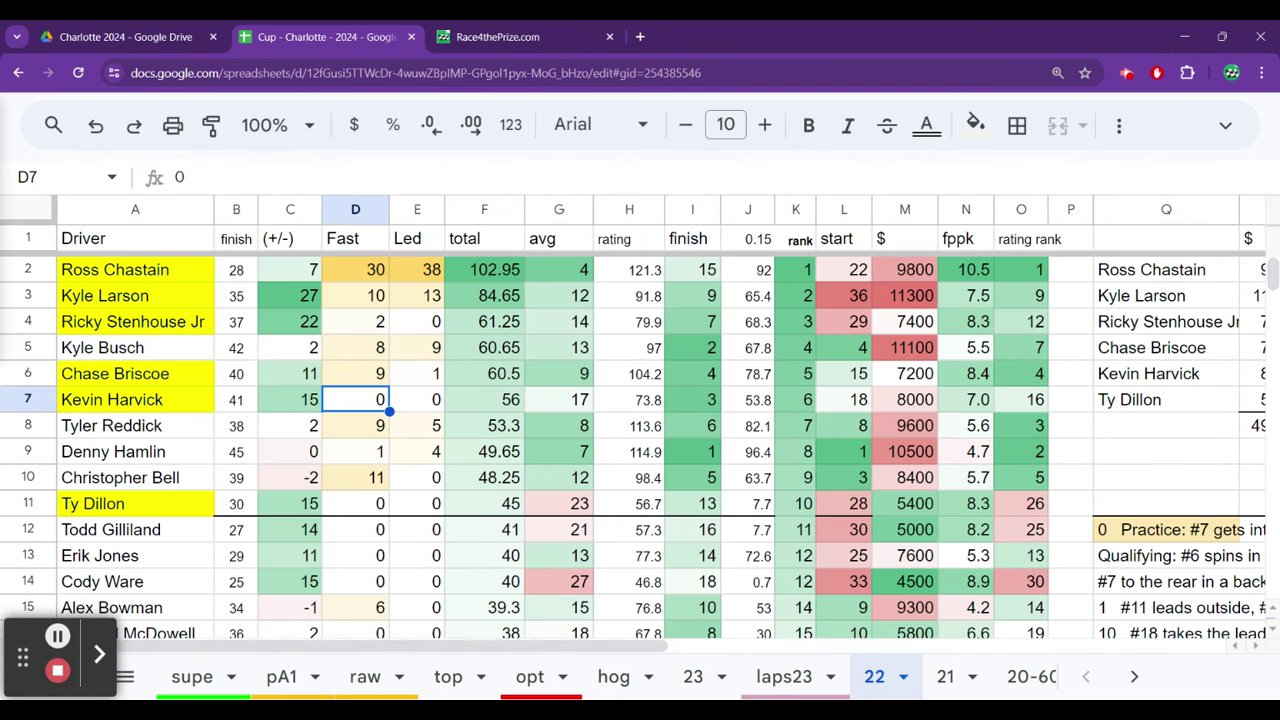
- Examine the fastest laps below Kevin Harvick in the 22 sheet, ending at Chase Elliott
{"action": "key", "text": "Down"}
{"action": "key", "text": "Down"}
{"action": "key", "text": "Down"}
{"action": "key", "text": "Down"}
{"action": "key", "text": "Down"}
{"action": "key", "text": "Down"}
{"action": "key", "text": "Down"}
{"action": "key", "text": "Down"}
{"action": "key", "text": "Down"}
{"action": "key", "text": "Down"}
{"action": "key", "text": "Down"}
{"action": "key", "text": "Down"}
{"action": "key", "text": "Down"}
{"action": "key", "text": "Down"}
{"action": "key", "text": "Down"}
{"action": "key", "text": "Down"}
{"action": "key", "text": "Down"}
{"action": "key", "text": "Down"}
{"action": "key", "text": "Down"}
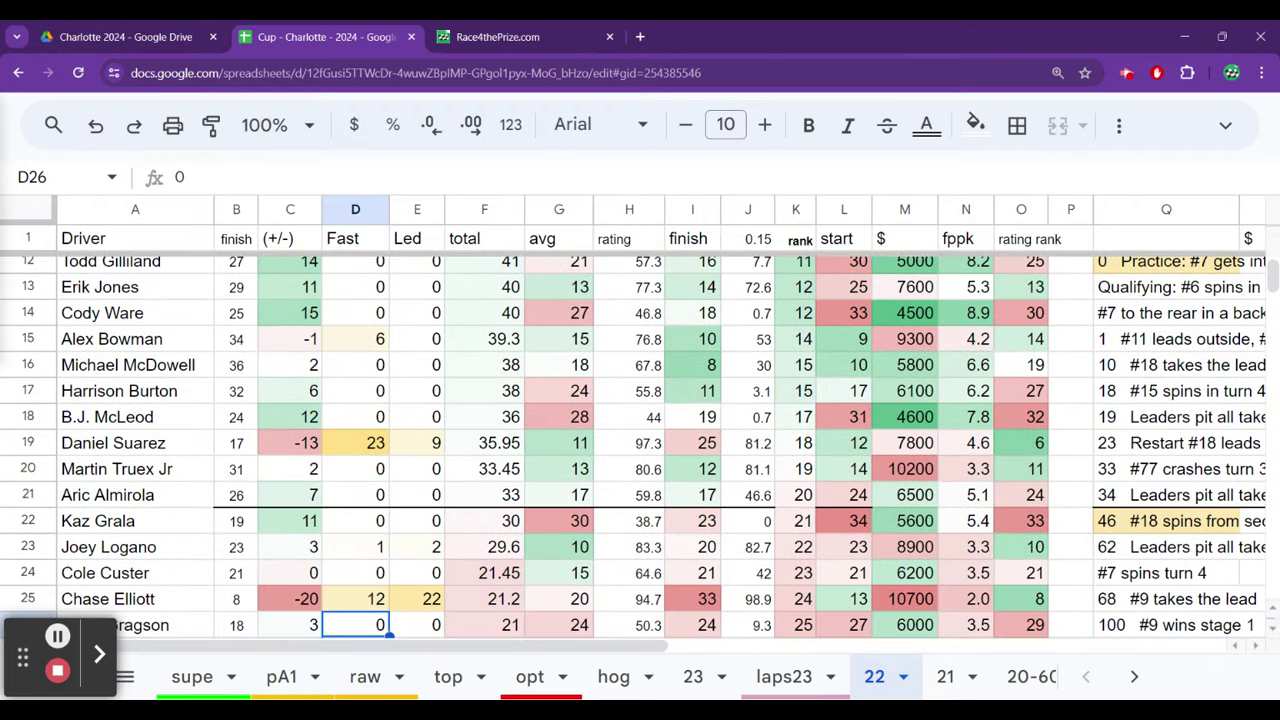
{"action": "key", "text": "Down"}
{"action": "key", "text": "Up"}
{"action": "key", "text": "Up"}
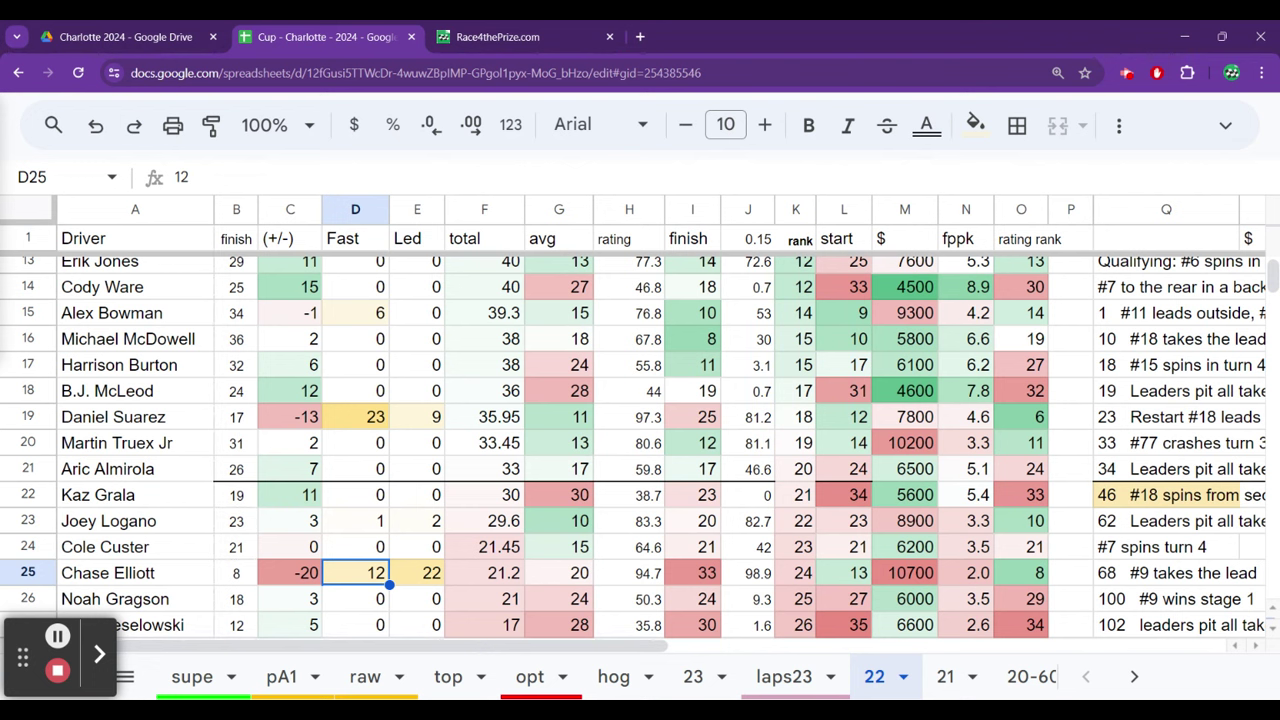
- Review the fastest laps column in the 22 sheet from Chase Elliott back up to Kyle Larson
{"action": "key", "text": "Up"}
{"action": "key", "text": "Up"}
{"action": "key", "text": "Up"}
{"action": "key", "text": "Up"}
{"action": "key", "text": "Up"}
{"action": "key", "text": "Up"}
{"action": "key", "text": "Up"}
{"action": "key", "text": "Up"}
{"action": "key", "text": "Up"}
{"action": "key", "text": "Up"}
{"action": "key", "text": "Up"}
{"action": "key", "text": "Up"}
{"action": "key", "text": "Up"}
{"action": "key", "text": "Up"}
{"action": "key", "text": "Up"}
{"action": "key", "text": "Up"}
{"action": "key", "text": "Up"}
{"action": "key", "text": "Up"}
{"action": "key", "text": "Up"}
{"action": "key", "text": "Up"}
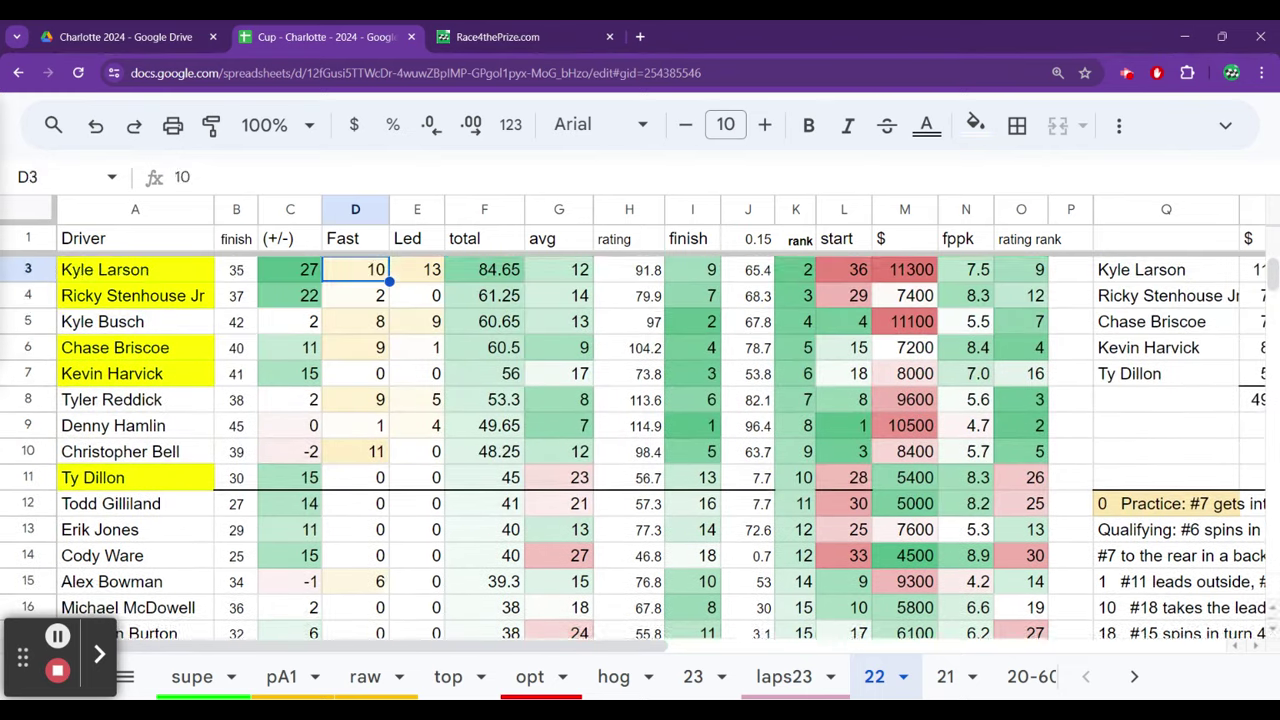
- Check the fastest laps in the 22 sheet from Kyle Larson through Chase Briscoe to Kevin Harvick
{"action": "key", "text": "Down"}
{"action": "key", "text": "Down"}
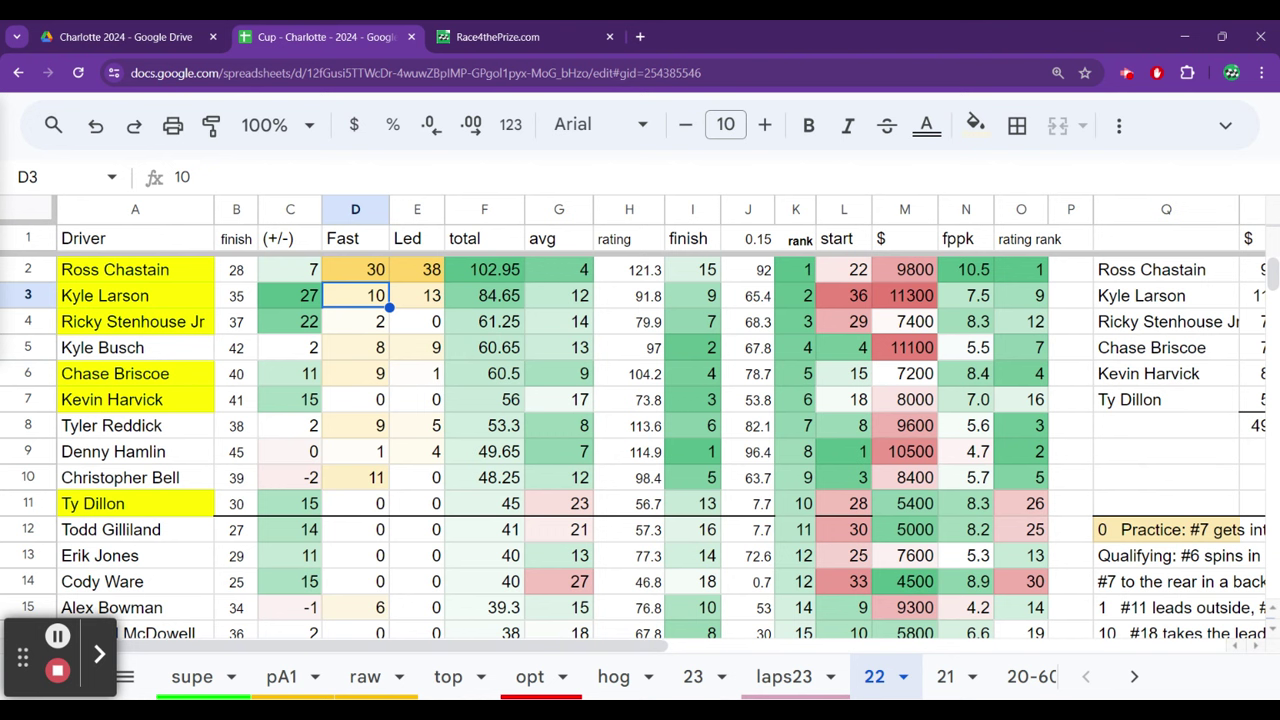
{"action": "key", "text": "Down"}
{"action": "key", "text": "Down"}
{"action": "key", "text": "Down"}
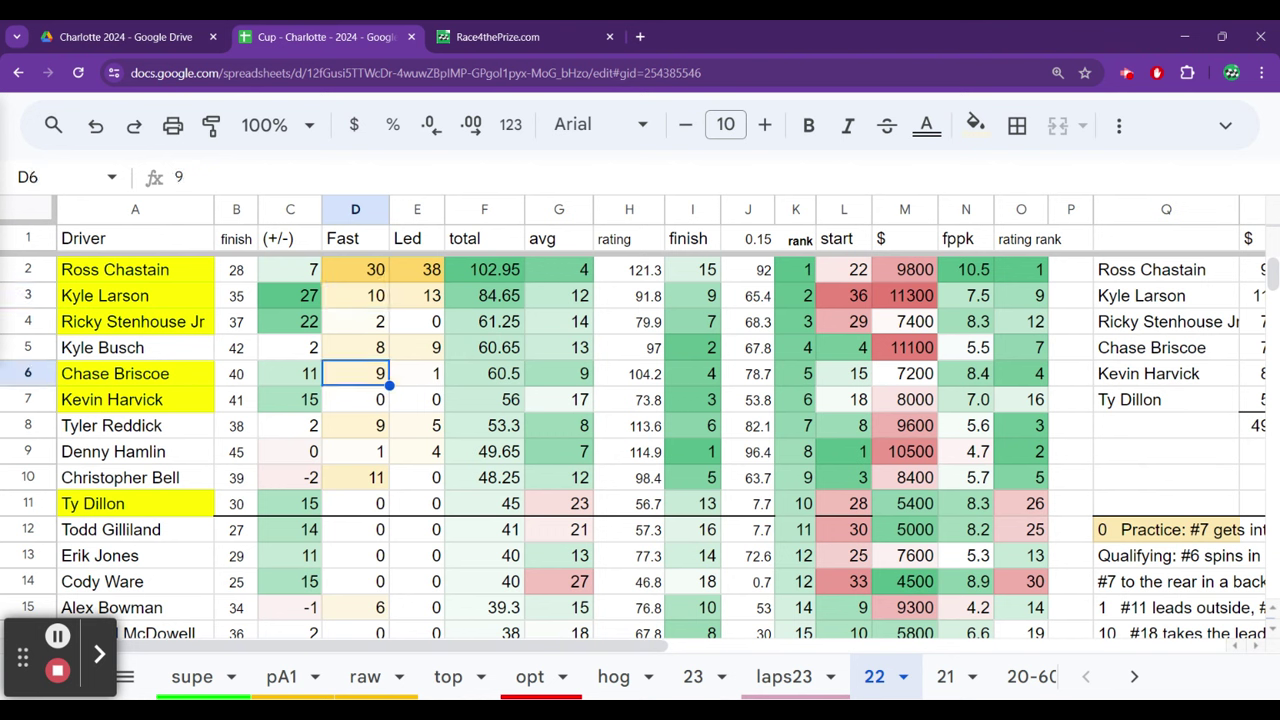
{"action": "key", "text": "Down"}
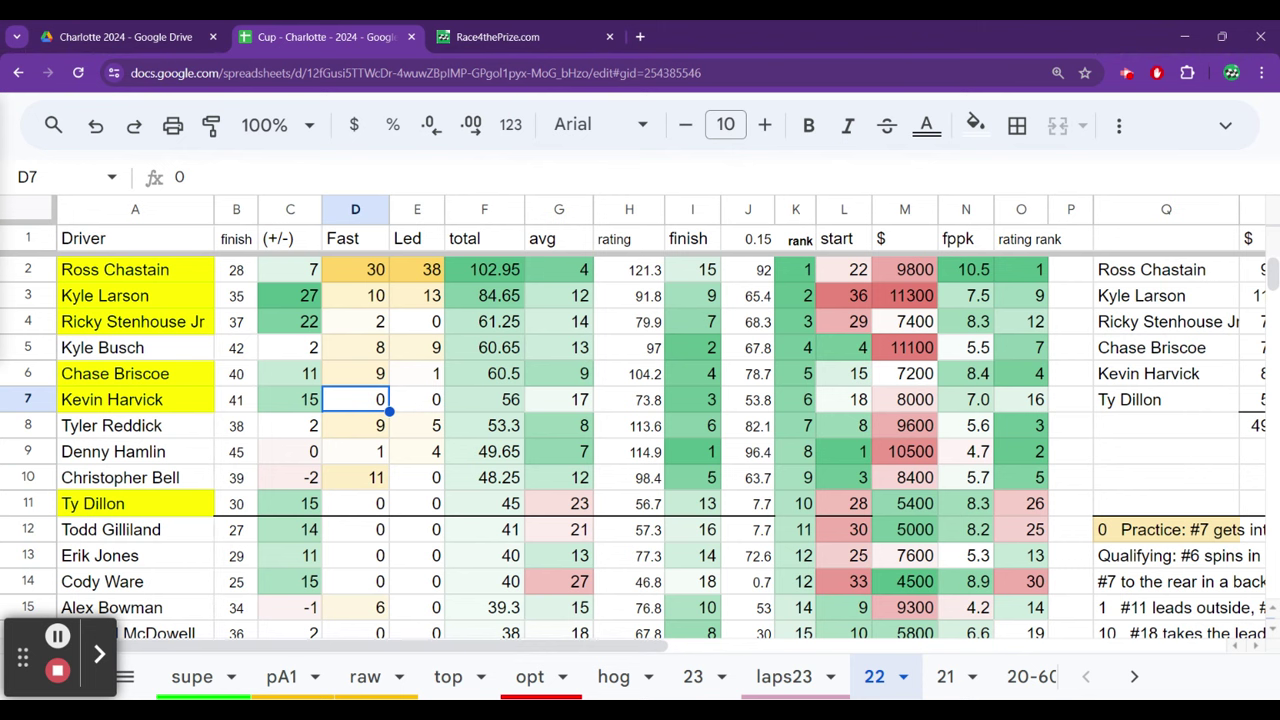
- Check Ty Dillon's fastest laps, laps led, total and avg in the 22 sheet
{"action": "key", "text": "Down"}
{"action": "key", "text": "Down"}
{"action": "key", "text": "Down"}
{"action": "key", "text": "Down"}
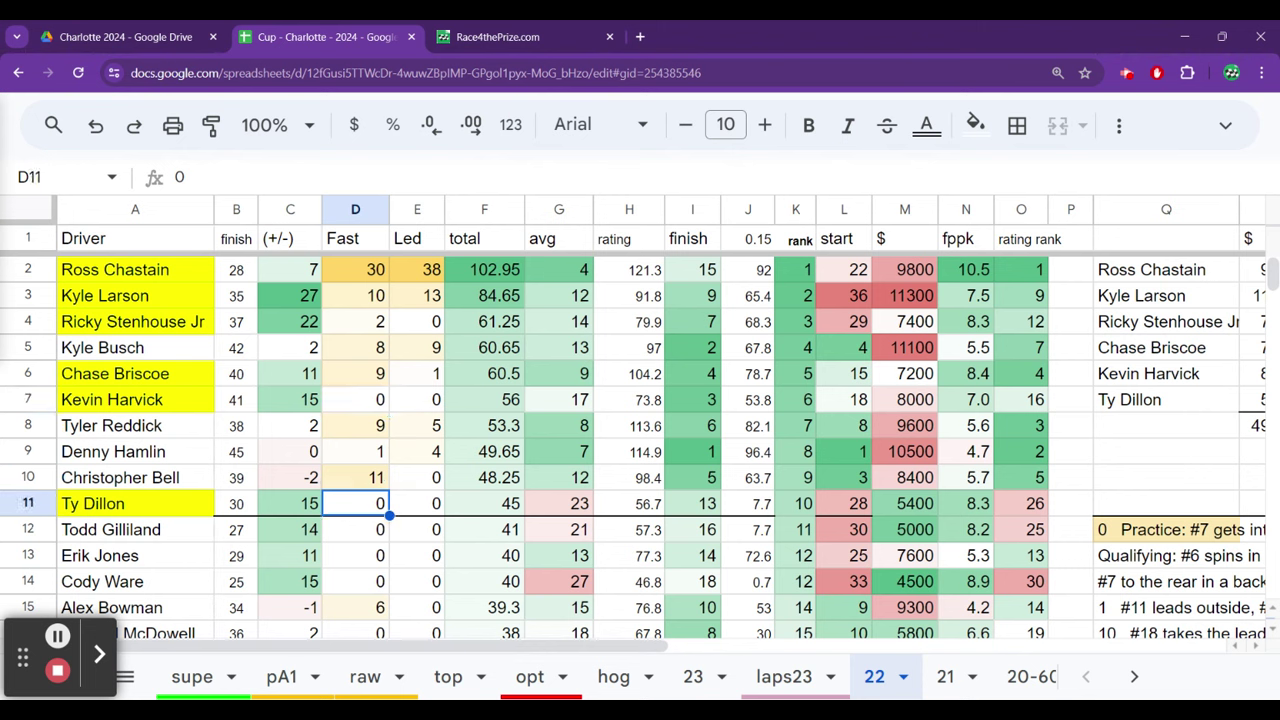
{"action": "key", "text": "Right"}
{"action": "key", "text": "Right"}
{"action": "key", "text": "Right"}
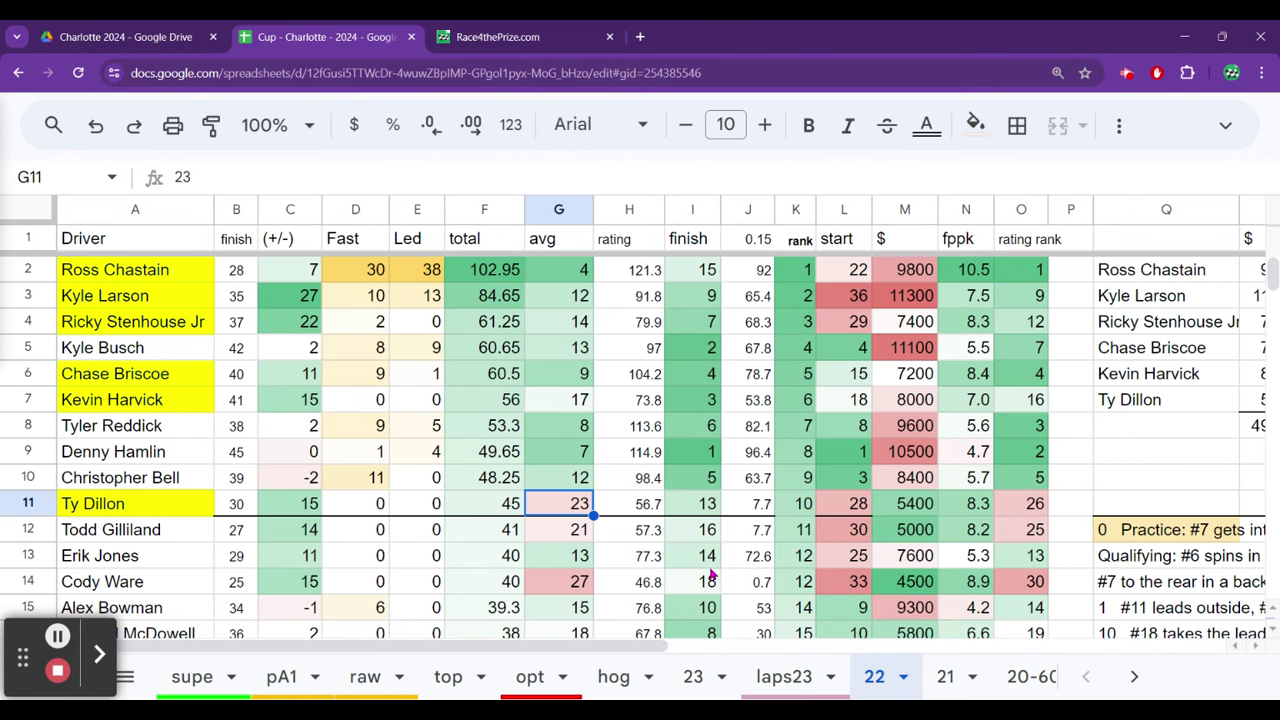
- Open the 23 sheet and compare the avg values of William Byron and Martin Truex Jr
{"action": "left_click", "coordinate": [693, 676]}
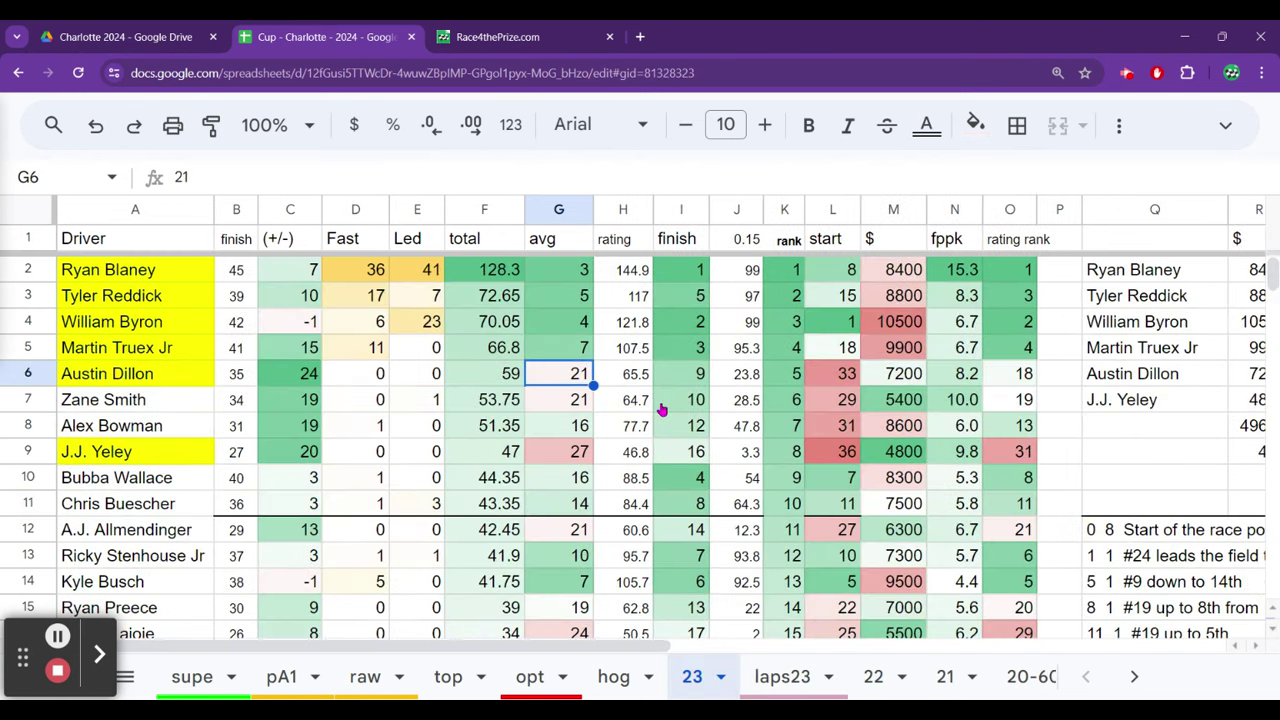
{"action": "key", "text": "Up"}
{"action": "key", "text": "Up"}
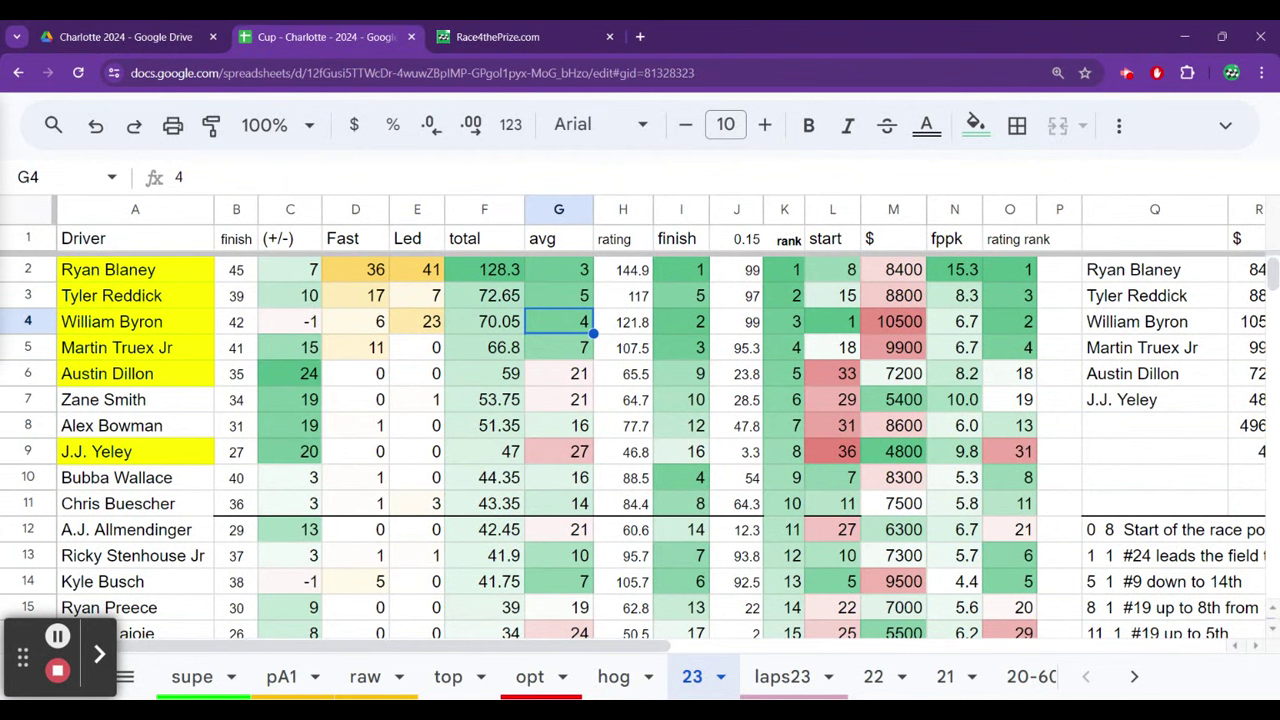
{"action": "key", "text": "Down"}
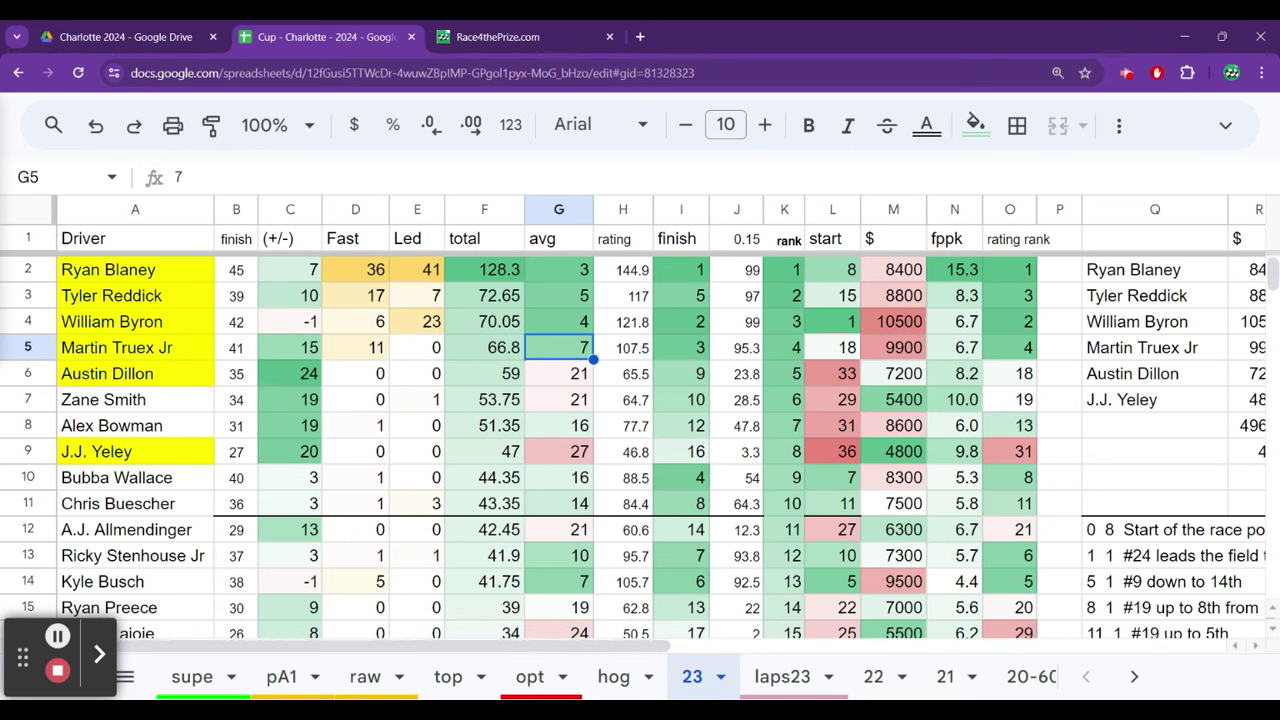
{"action": "left_click", "coordinate": [559, 321]}
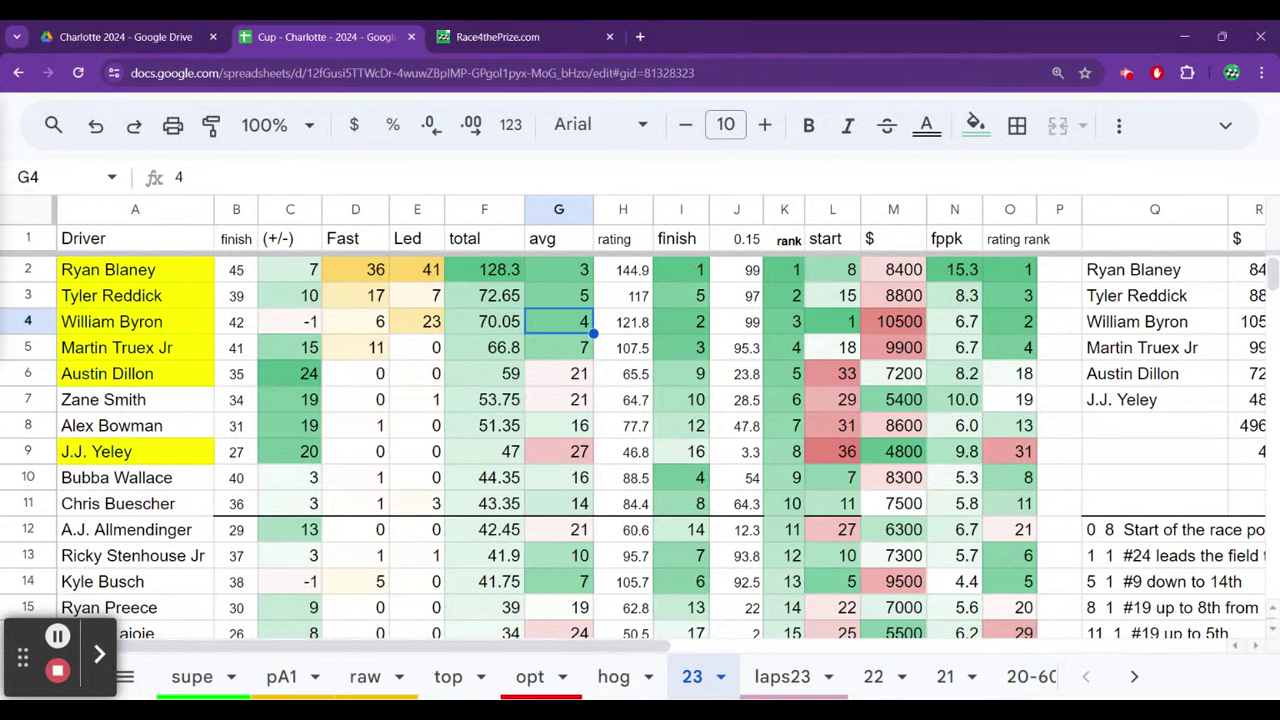
{"action": "left_click", "coordinate": [559, 347]}
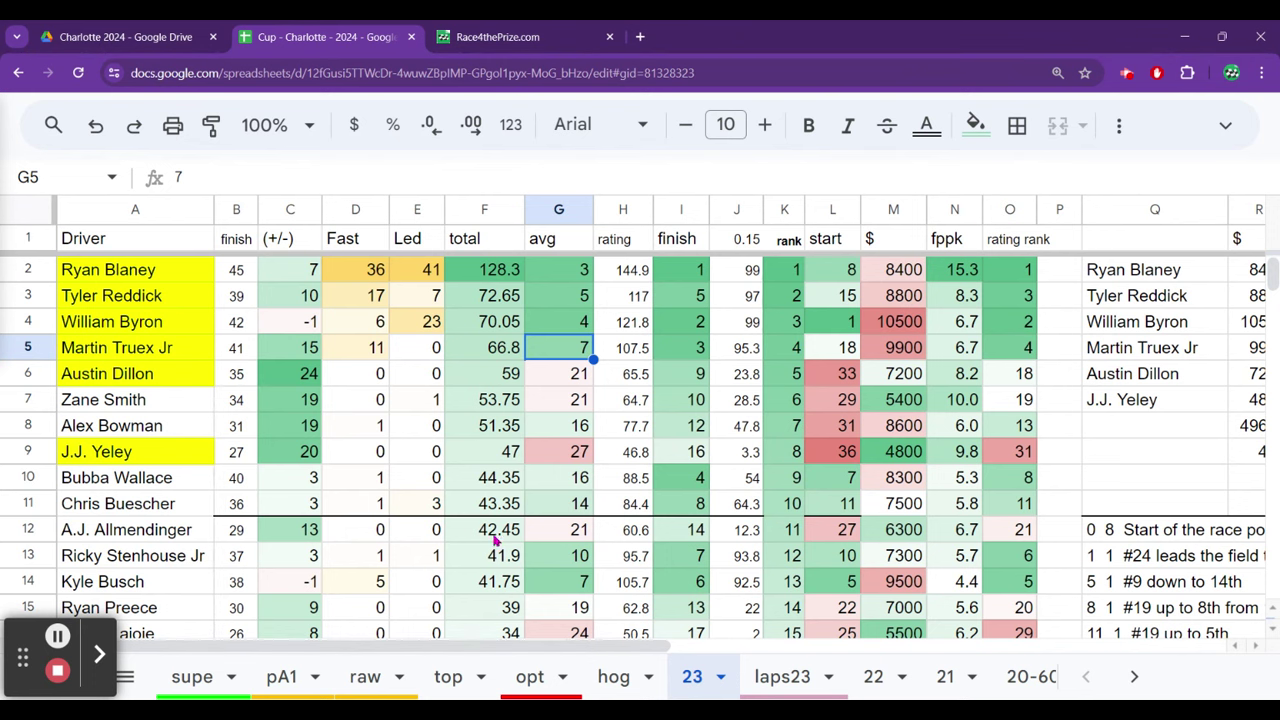
- Return to the 22 sheet and check Ross Chastain's laps led and Kyle Larson's laps led, place differential and fastest laps
{"action": "left_click", "coordinate": [866, 673]}
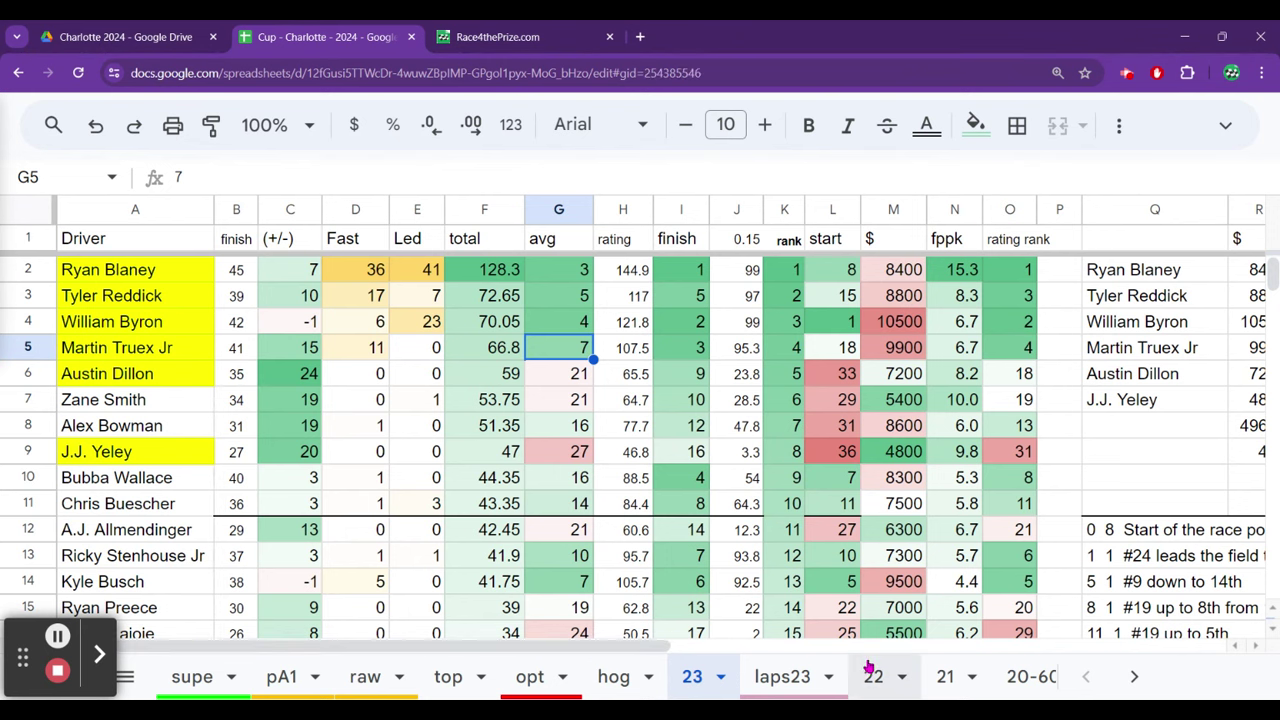
{"action": "left_click", "coordinate": [430, 270]}
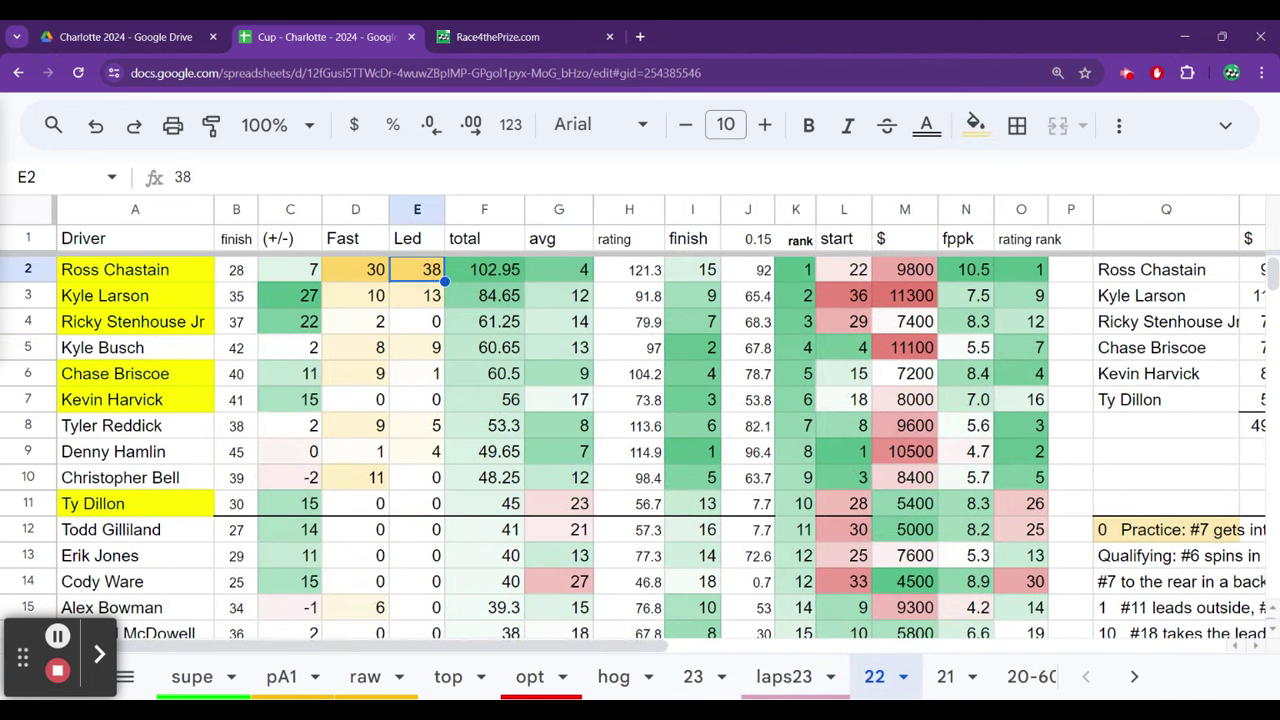
{"action": "left_click", "coordinate": [430, 295]}
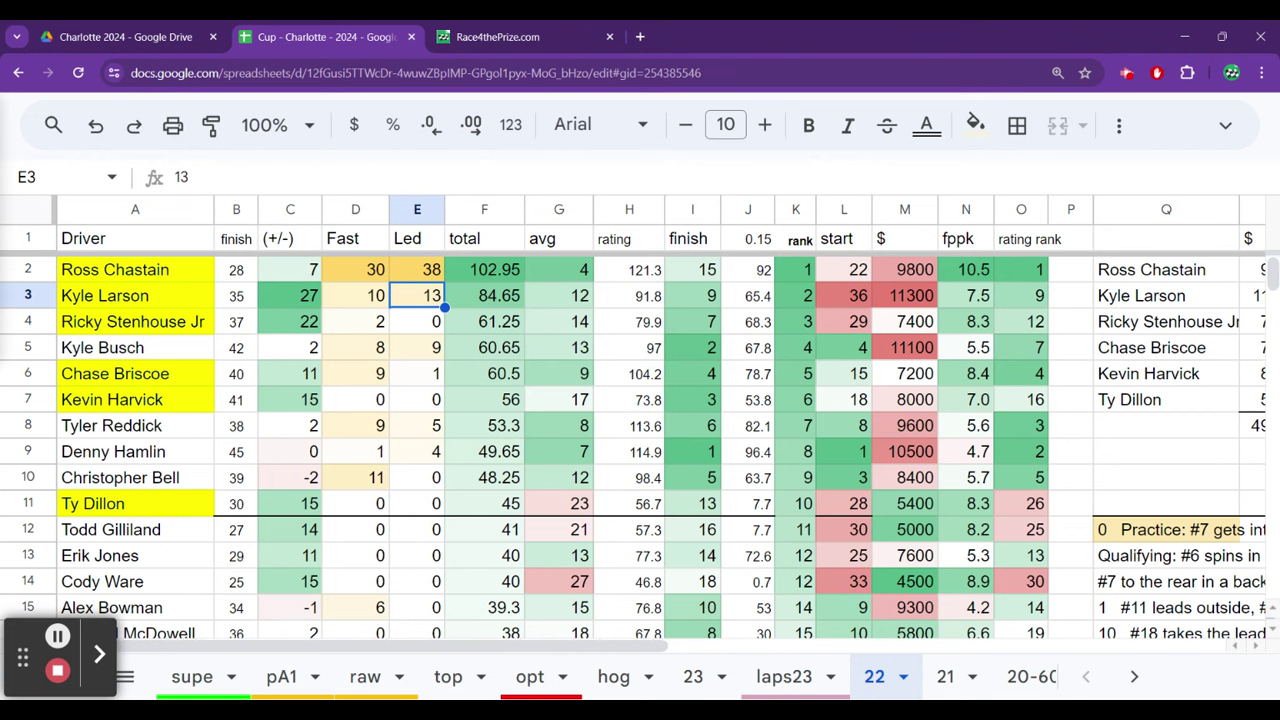
{"action": "key", "text": "Left"}
{"action": "key", "text": "Left"}
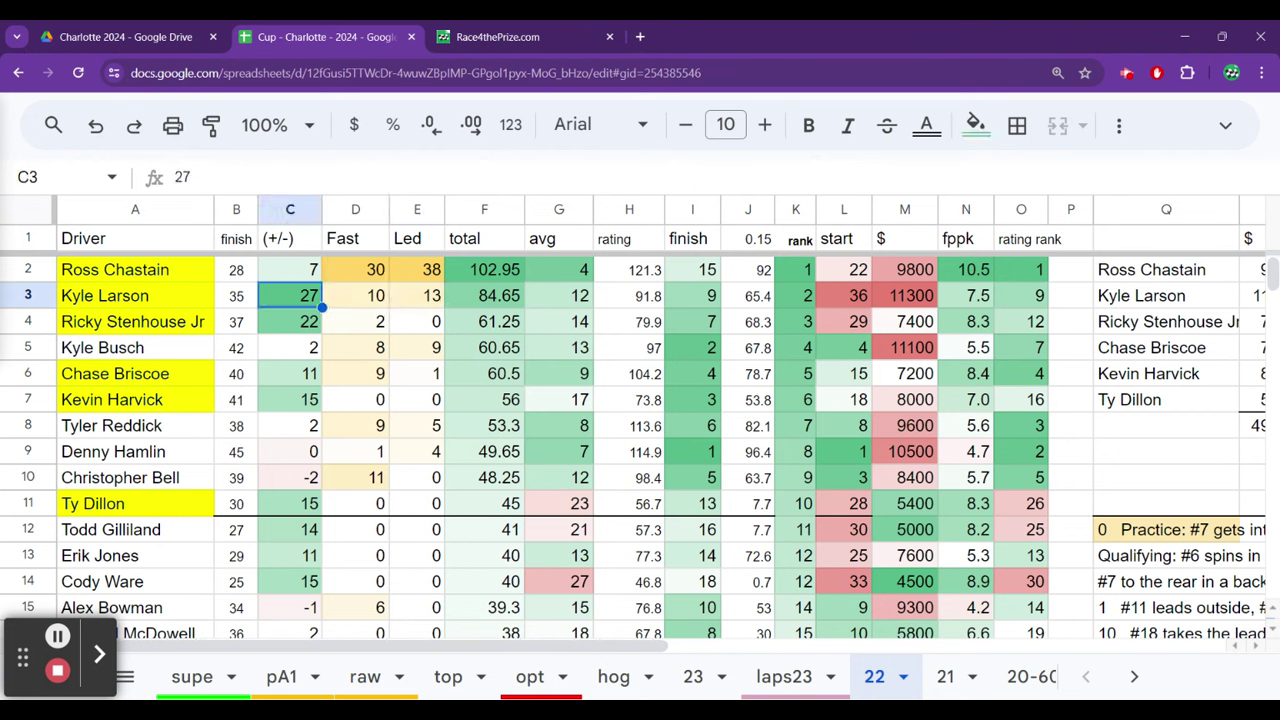
{"action": "key", "text": "Right"}
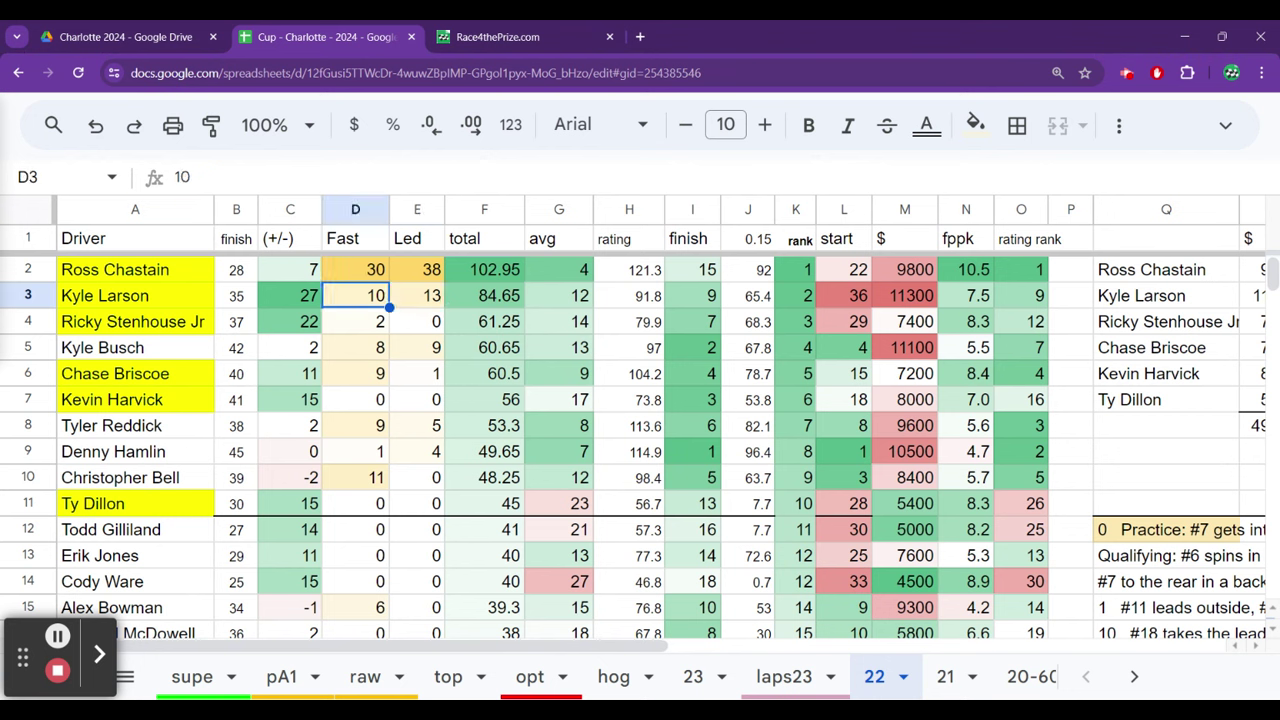
{"action": "key", "text": "Right"}
- Check Kyle Larson's rank and the start positions from Larson down to Chase Briscoe in the 22 sheet
{"action": "left_click", "coordinate": [795, 295]}
{"action": "left_click", "coordinate": [843, 295]}
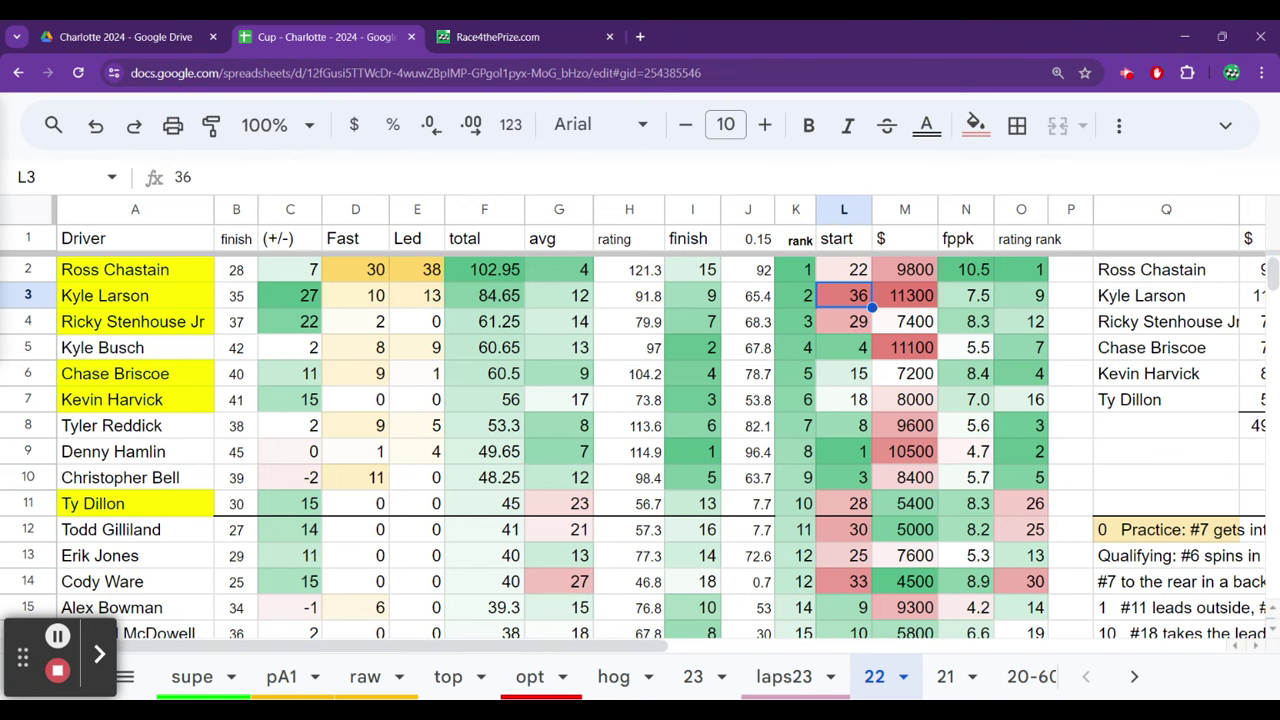
{"action": "left_click", "coordinate": [843, 321]}
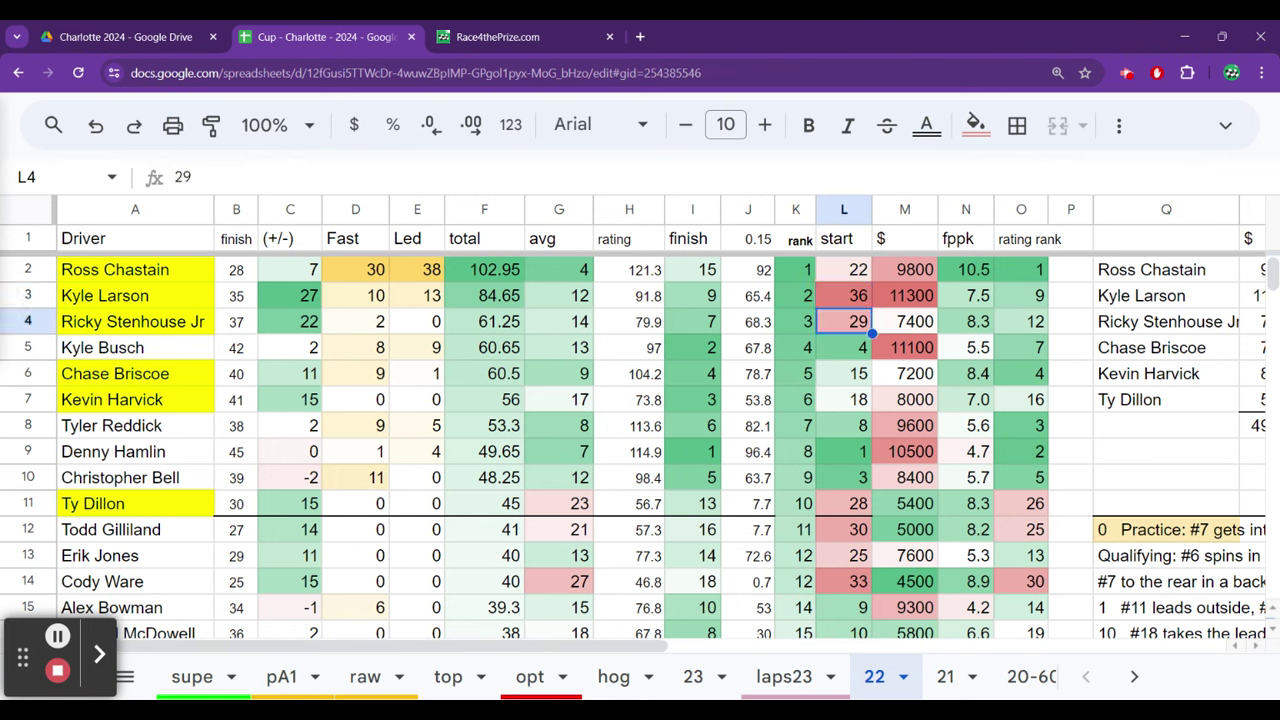
{"action": "left_click", "coordinate": [843, 347]}
{"action": "left_click", "coordinate": [843, 373]}
- Trace Chase Briscoe's row in the 22 sheet from his start position back to his fastest laps
{"action": "key", "text": "Left"}
{"action": "key", "text": "Left"}
{"action": "key", "text": "Left"}
{"action": "key", "text": "Left"}
{"action": "key", "text": "Left"}
{"action": "key", "text": "Left"}
{"action": "key", "text": "Left"}
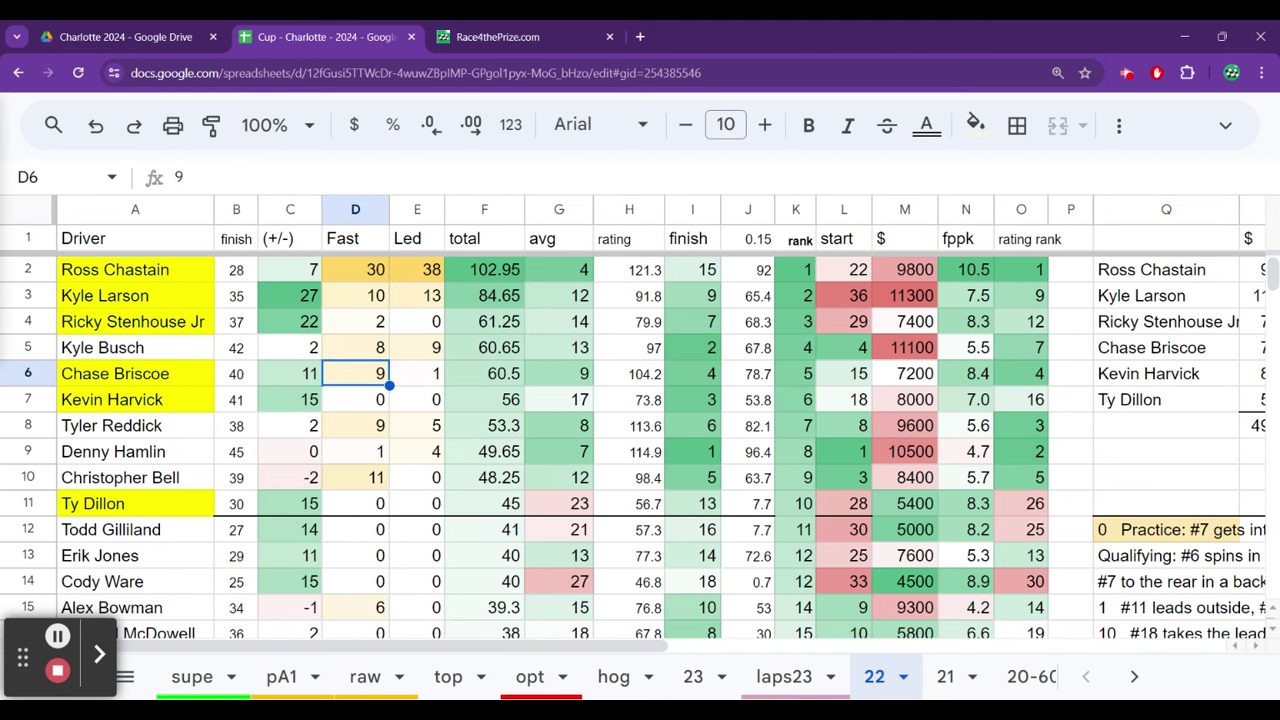
- Scan the fastest laps in the 22 sheet from Chase Briscoe down past Chase Elliott to the lower-ranked drivers
{"action": "key", "text": "Down"}
{"action": "key", "text": "Down"}
{"action": "key", "text": "Up"}
{"action": "left_click", "coordinate": [355, 373]}
{"action": "key", "text": "Down"}
{"action": "key", "text": "Down"}
{"action": "key", "text": "Down"}
{"action": "key", "text": "Down"}
{"action": "key", "text": "Down"}
{"action": "key", "text": "Down"}
{"action": "key", "text": "Down"}
{"action": "key", "text": "Down"}
{"action": "key", "text": "Down"}
{"action": "key", "text": "Down"}
{"action": "key", "text": "Down"}
{"action": "key", "text": "Down"}
{"action": "key", "text": "Down"}
{"action": "key", "text": "Down"}
{"action": "key", "text": "Down"}
{"action": "key", "text": "Down"}
{"action": "key", "text": "Down"}
{"action": "key", "text": "Down"}
{"action": "key", "text": "Up"}
{"action": "key", "text": "Up"}
{"action": "key", "text": "Up"}
{"action": "key", "text": "Up"}
{"action": "key", "text": "Up"}
{"action": "key", "text": "Down"}
{"action": "key", "text": "Down"}
{"action": "key", "text": "Down"}
{"action": "key", "text": "Down"}
{"action": "key", "text": "Down"}
{"action": "key", "text": "Down"}
{"action": "key", "text": "Down"}
{"action": "key", "text": "Down"}
{"action": "key", "text": "Down"}
{"action": "key", "text": "Down"}
{"action": "key", "text": "Down"}
{"action": "key", "text": "Down"}
{"action": "key", "text": "Down"}
{"action": "key", "text": "Up"}
{"action": "key", "text": "Up"}
{"action": "key", "text": "Up"}
{"action": "key", "text": "Up"}
{"action": "key", "text": "Up"}
{"action": "key", "text": "Up"}
{"action": "key", "text": "Up"}
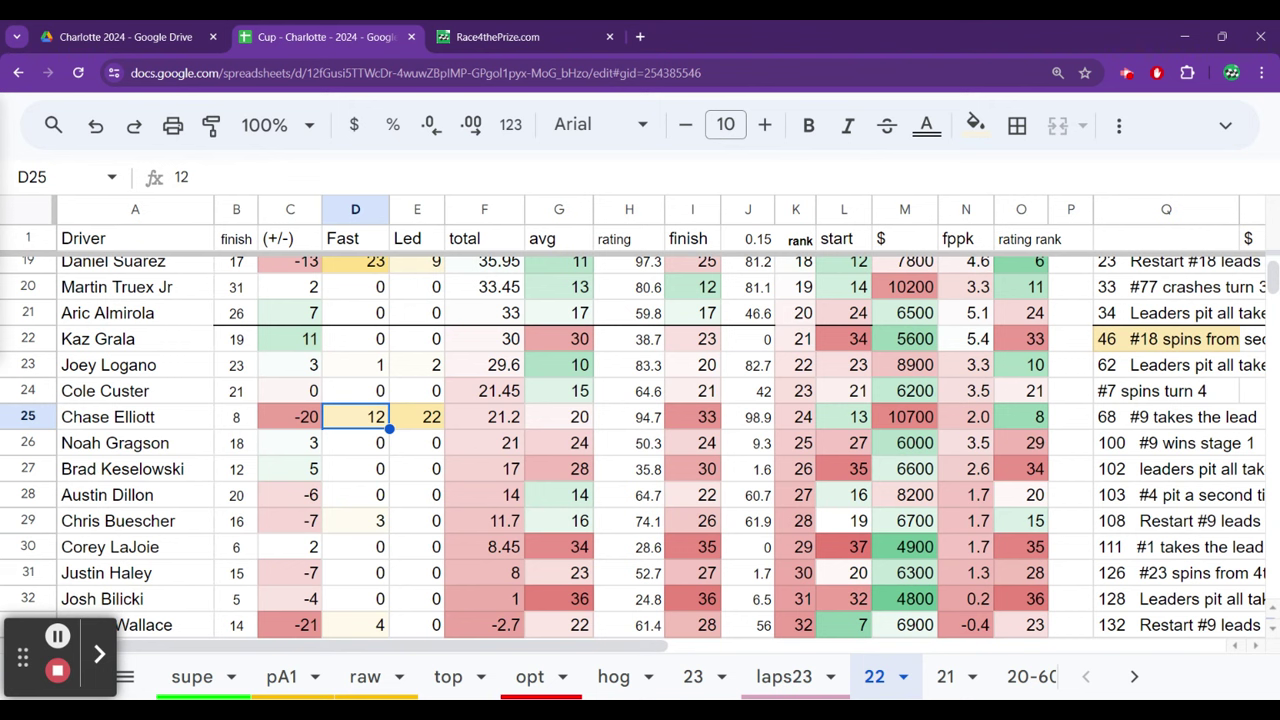
- Trace the 22 sheet's fastest laps back up to Ross Chastain and Kyle Larson
{"action": "key", "text": "Up"}
{"action": "key", "text": "Up"}
{"action": "key", "text": "Up"}
{"action": "key", "text": "Up"}
{"action": "key", "text": "Up"}
{"action": "key", "text": "Up"}
{"action": "key", "text": "Up"}
{"action": "key", "text": "Up"}
{"action": "key", "text": "Up"}
{"action": "key", "text": "Up"}
{"action": "key", "text": "Up"}
{"action": "key", "text": "Up"}
{"action": "key", "text": "Up"}
{"action": "key", "text": "Up"}
{"action": "key", "text": "Up"}
{"action": "key", "text": "Up"}
{"action": "key", "text": "Up"}
{"action": "key", "text": "Up"}
{"action": "key", "text": "Up"}
{"action": "key", "text": "Up"}
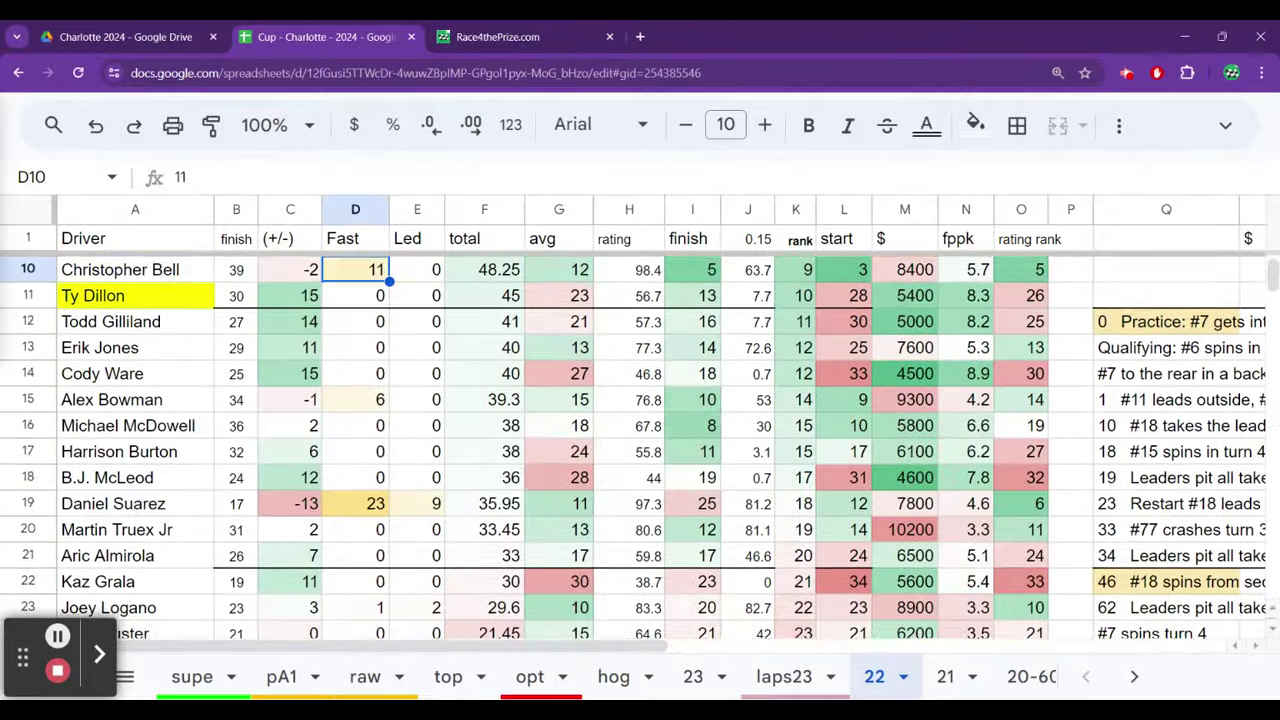
{"action": "key", "text": "Down"}
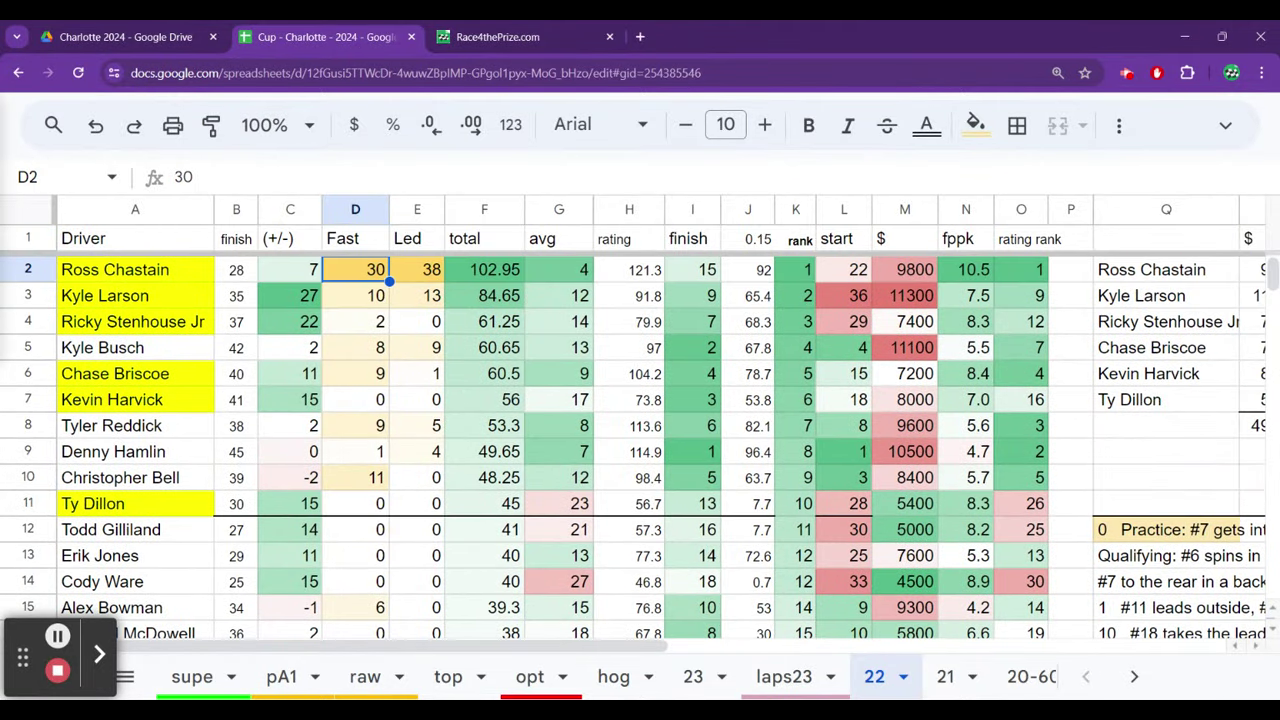
{"action": "key", "text": "Down"}
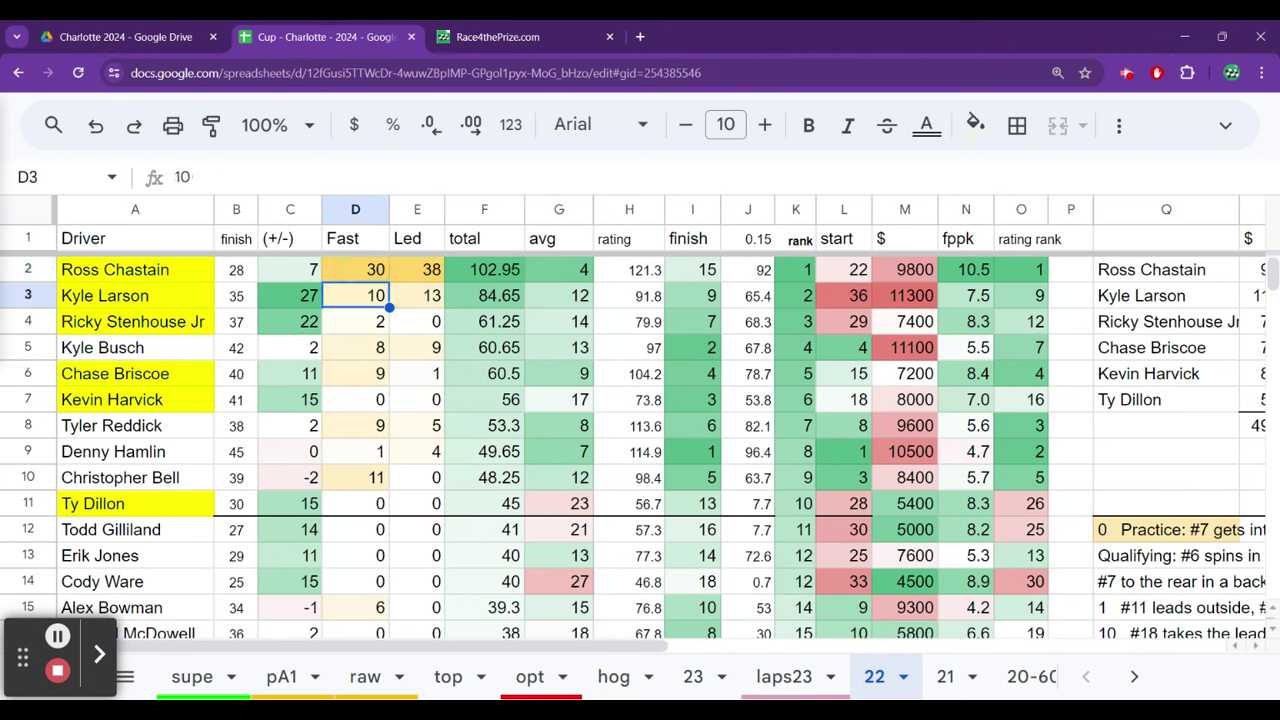
{"action": "key", "text": "Left"}
{"action": "key", "text": "Right"}
- Open the 21 sheet and check Chase Elliott's fastest laps and the laps led from Elliott up to Kyle Larson
{"action": "left_click", "coordinate": [945, 677]}
{"action": "left_click", "coordinate": [305, 340]}
{"action": "key", "text": "Right"}
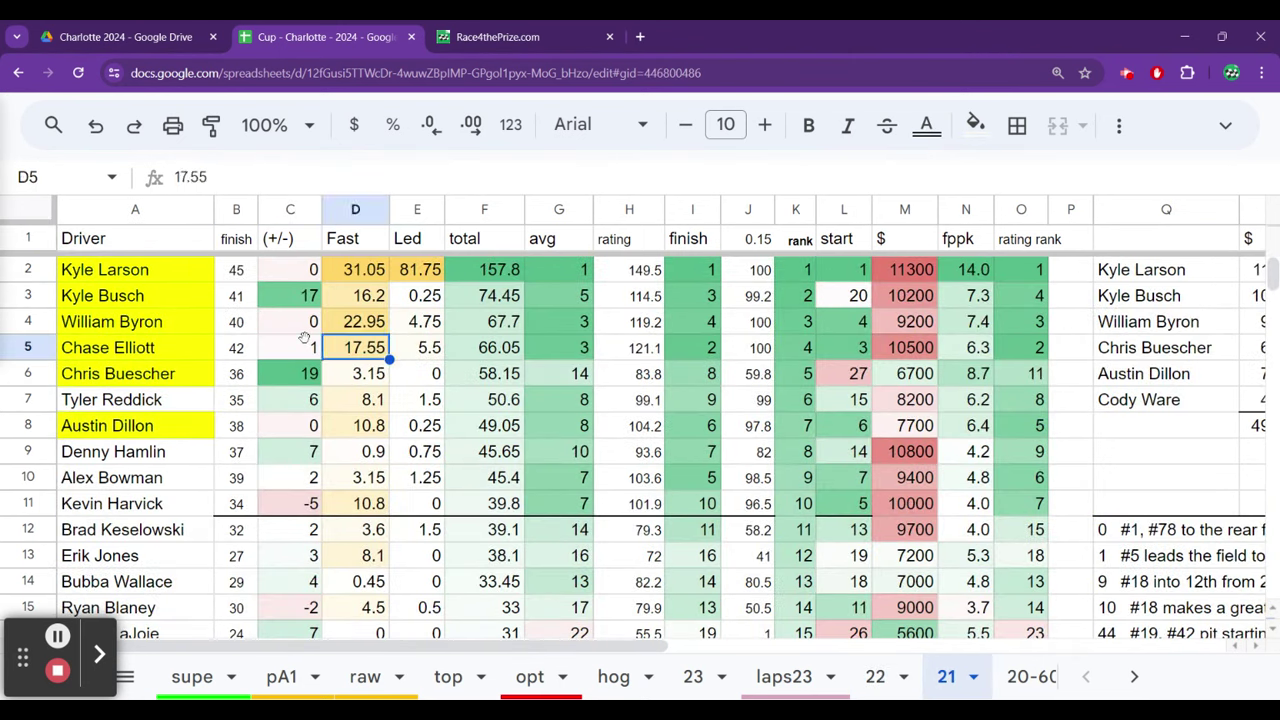
{"action": "key", "text": "Right"}
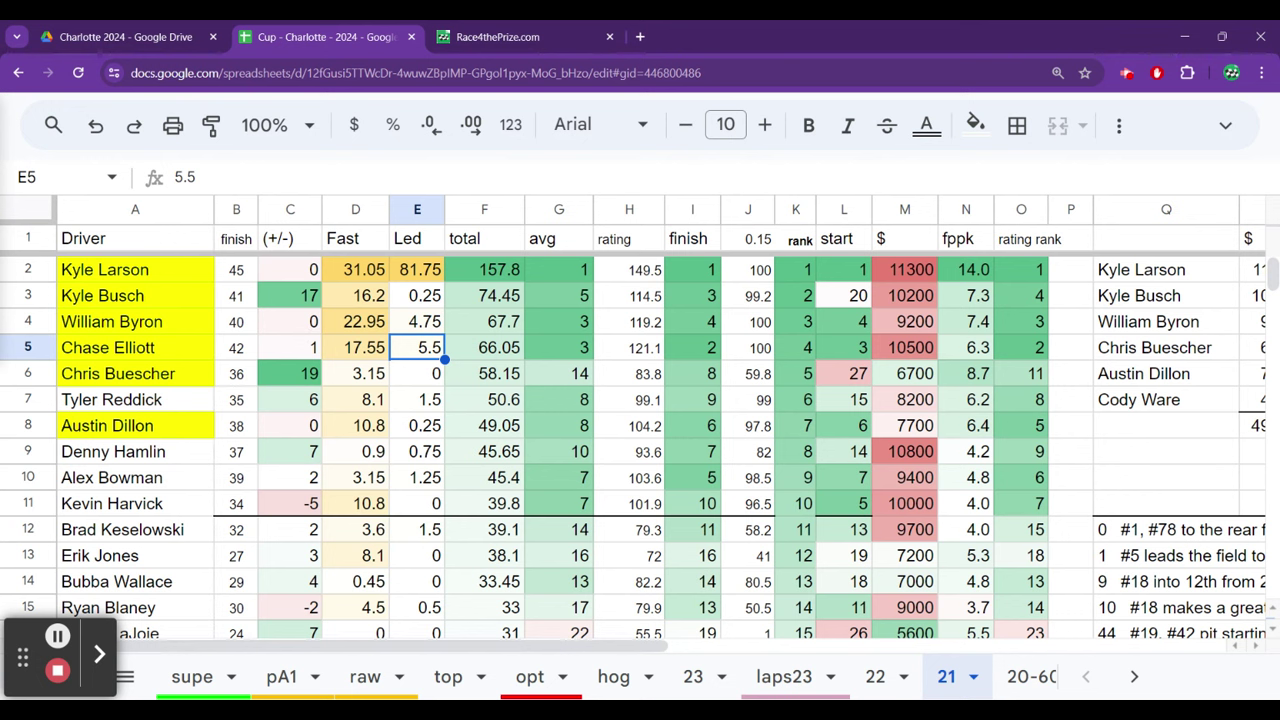
{"action": "key", "text": "Up"}
{"action": "key", "text": "Up"}
{"action": "key", "text": "Up"}
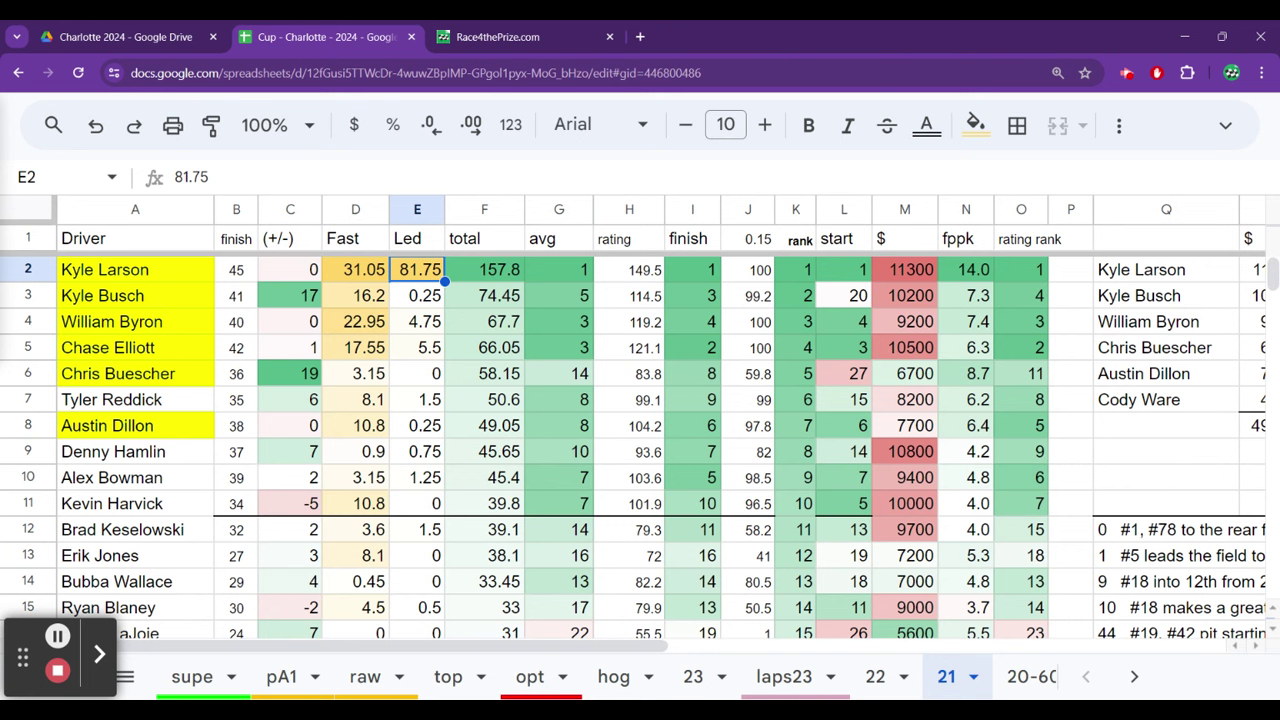
- Check Kyle Busch's laps led, place differential and fastest laps, and compare the fastest laps of William Byron and Chase Elliott
{"action": "left_click", "coordinate": [417, 295]}
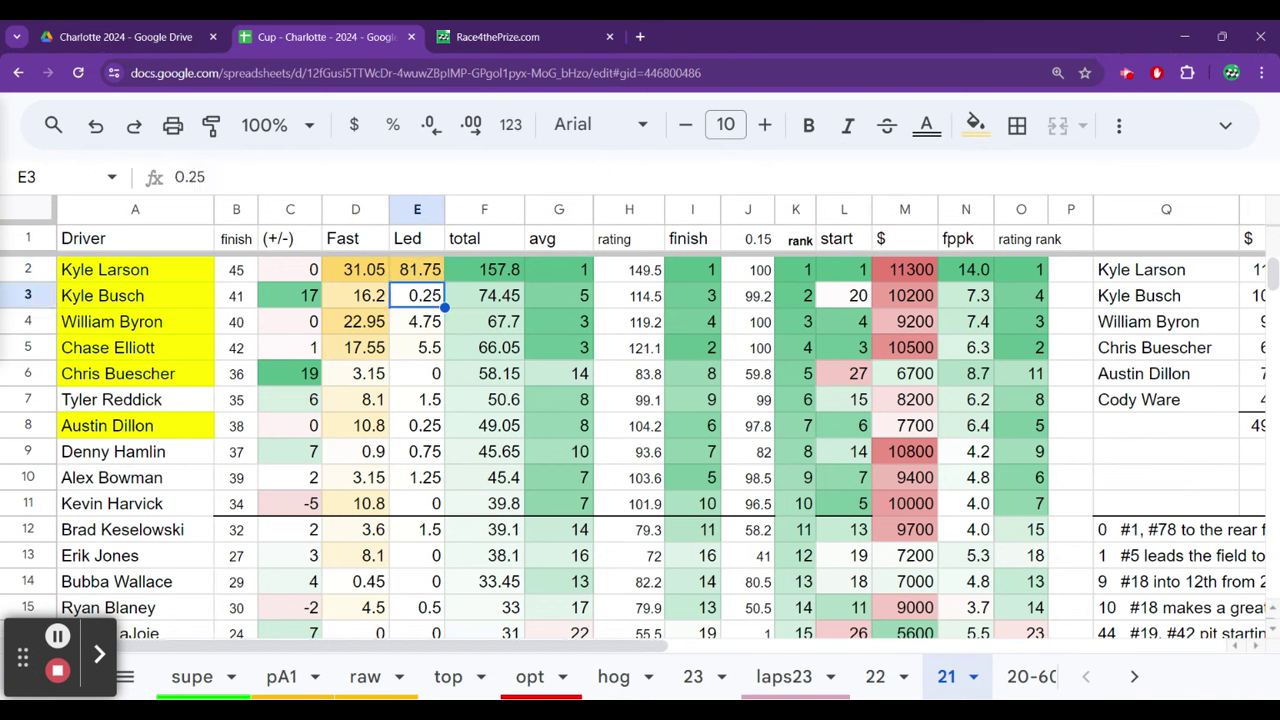
{"action": "left_click", "coordinate": [355, 295]}
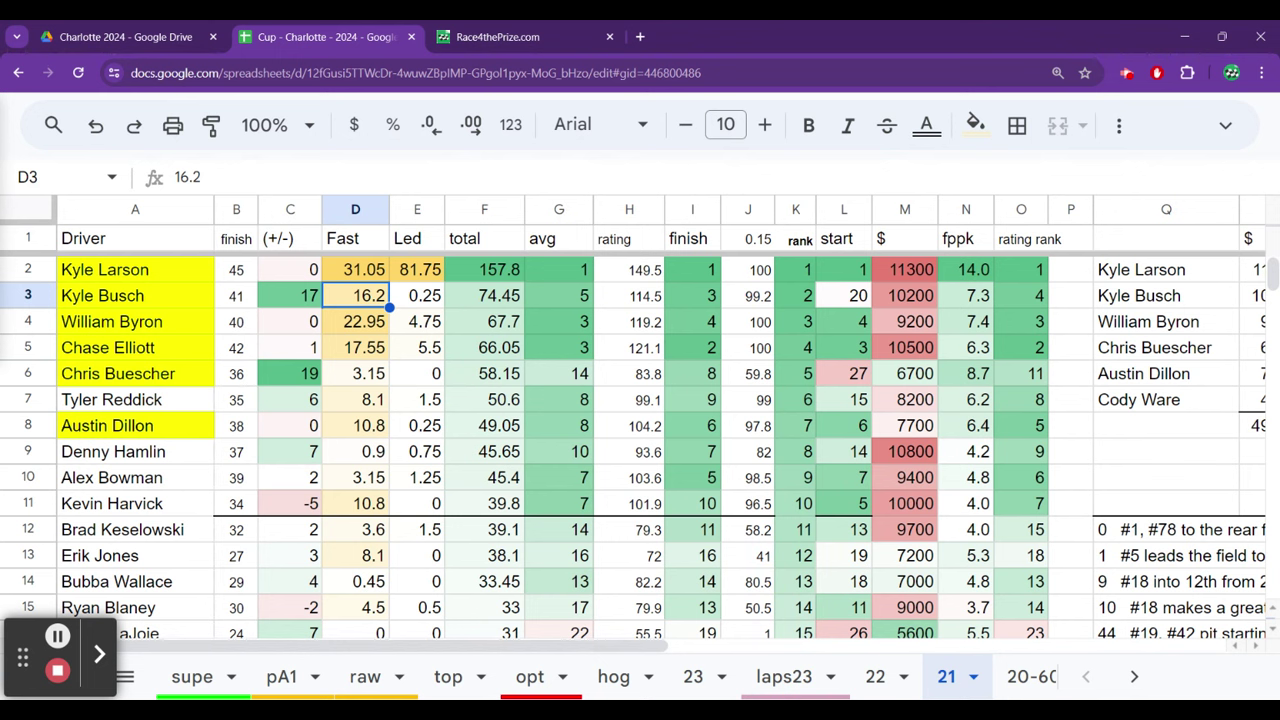
{"action": "left_click", "coordinate": [290, 295]}
{"action": "left_click", "coordinate": [355, 295]}
{"action": "left_click", "coordinate": [355, 321]}
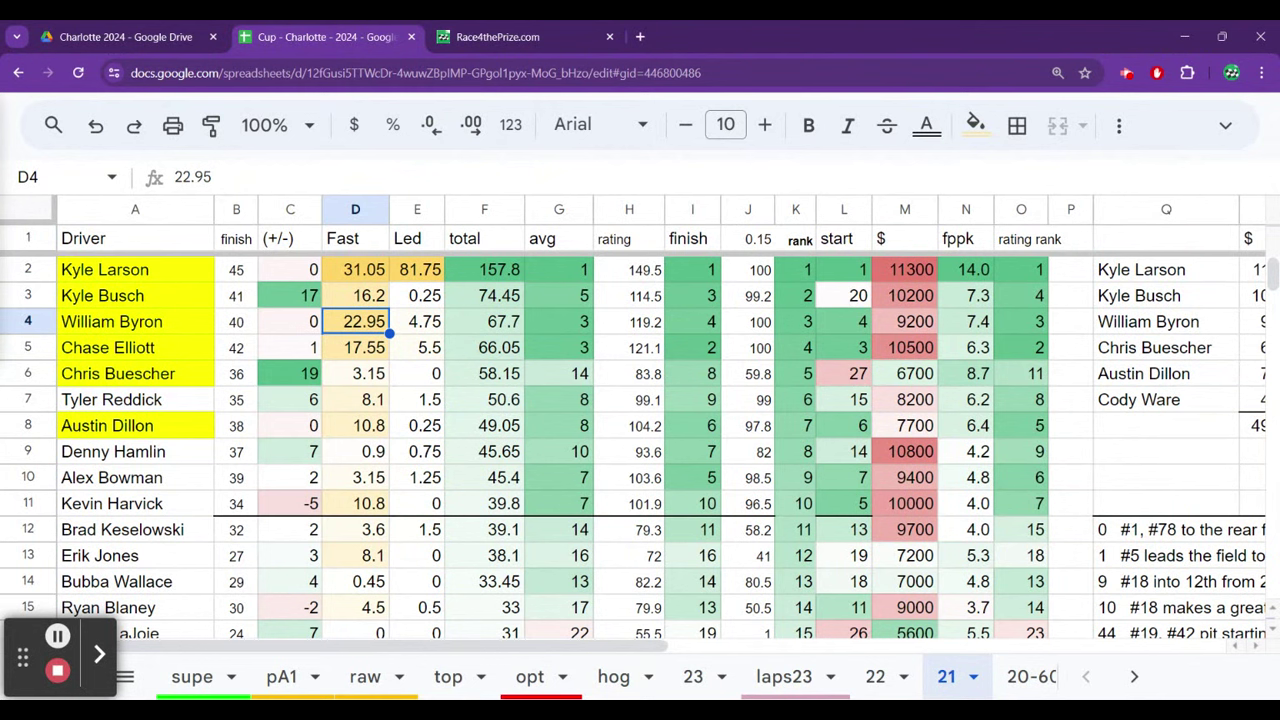
{"action": "left_click", "coordinate": [355, 347]}
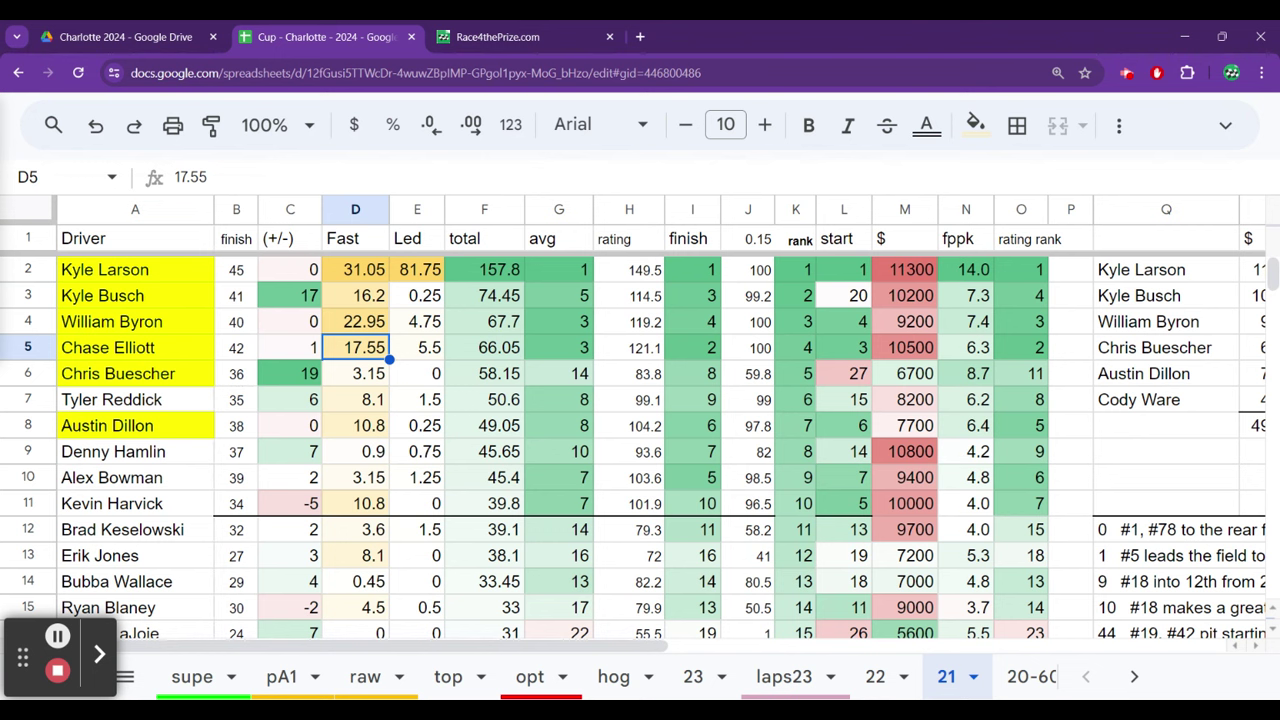
- Examine Chris Buescher's fastest laps, laps led, rank and total in the 21 sheet
{"action": "left_click", "coordinate": [355, 373]}
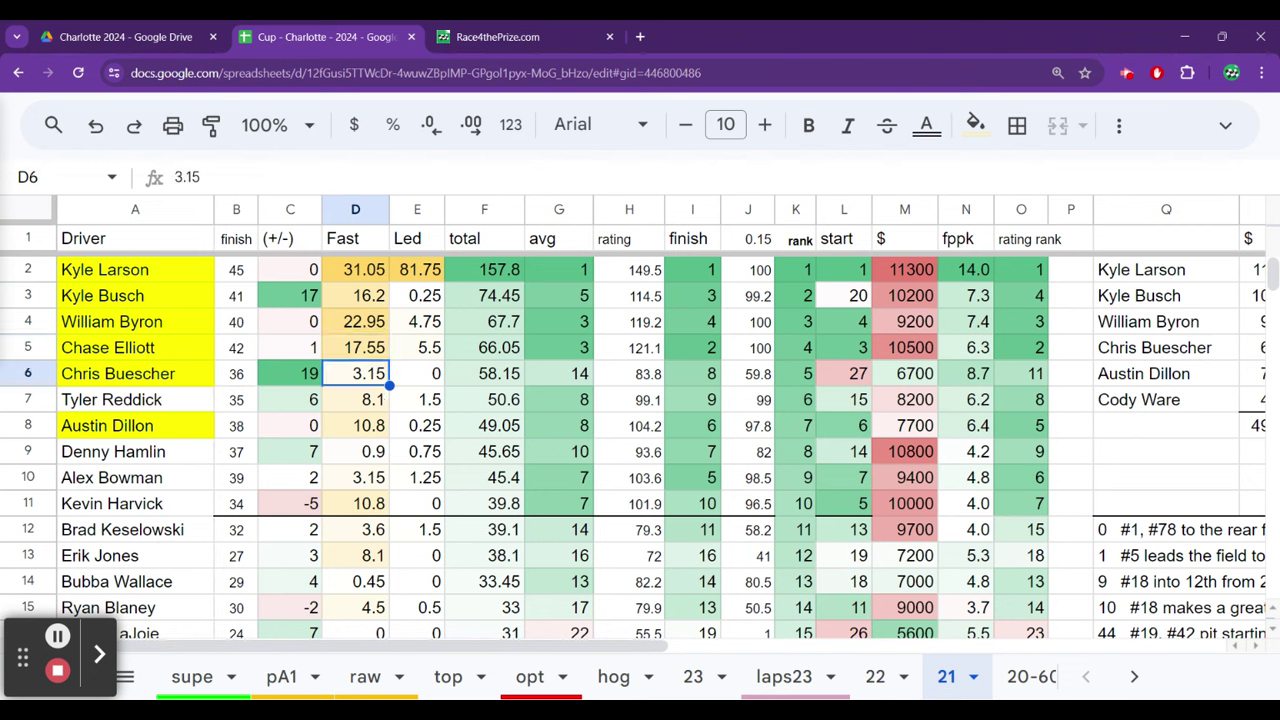
{"action": "left_click", "coordinate": [417, 373]}
{"action": "left_click", "coordinate": [795, 373]}
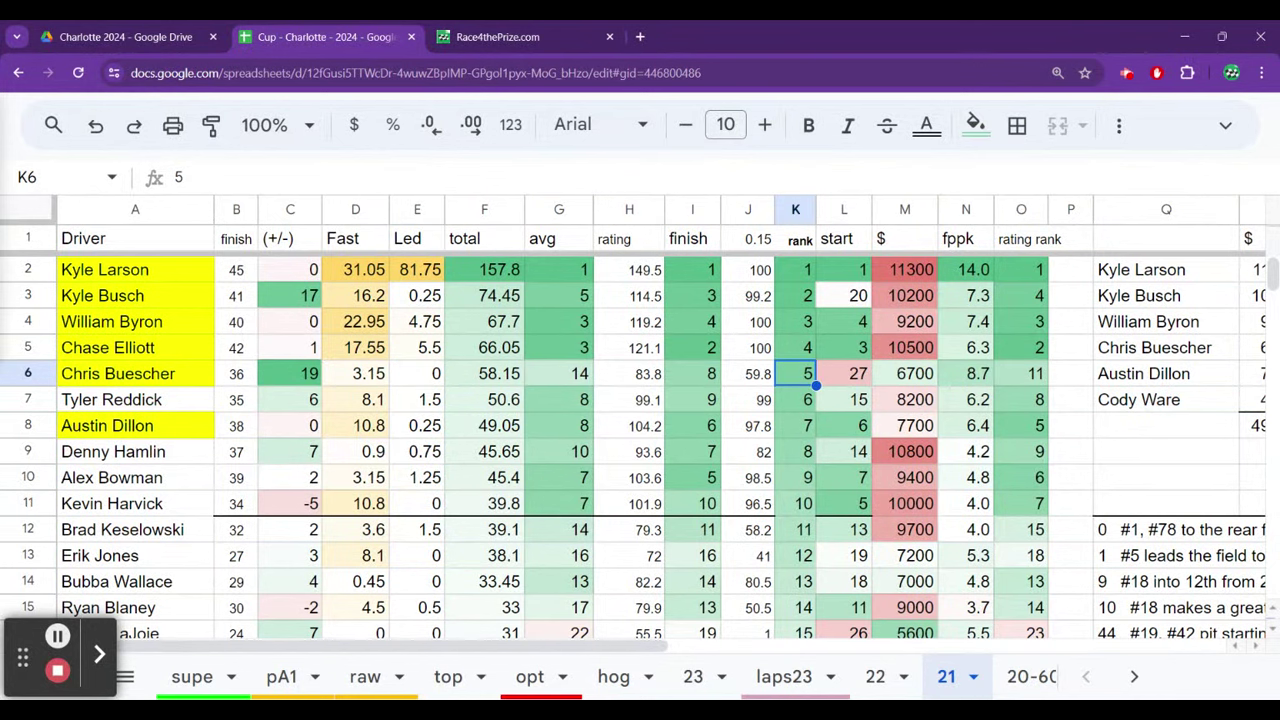
{"action": "left_click", "coordinate": [748, 373]}
{"action": "left_click", "coordinate": [484, 373]}
- Check the place differentials of Tyler Reddick and Austin Dillon, plus Dillon's fastest laps, in the 21 sheet
{"action": "left_click", "coordinate": [290, 399]}
{"action": "left_click", "coordinate": [290, 425]}
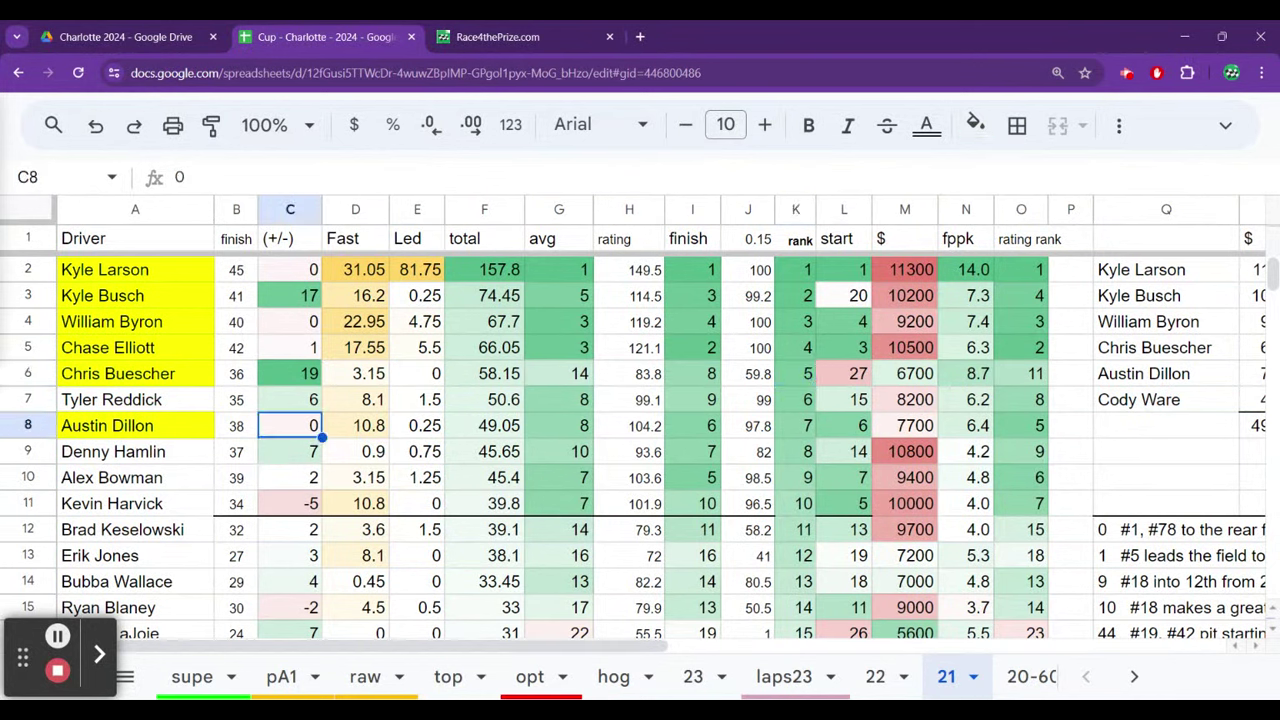
{"action": "left_click", "coordinate": [355, 425]}
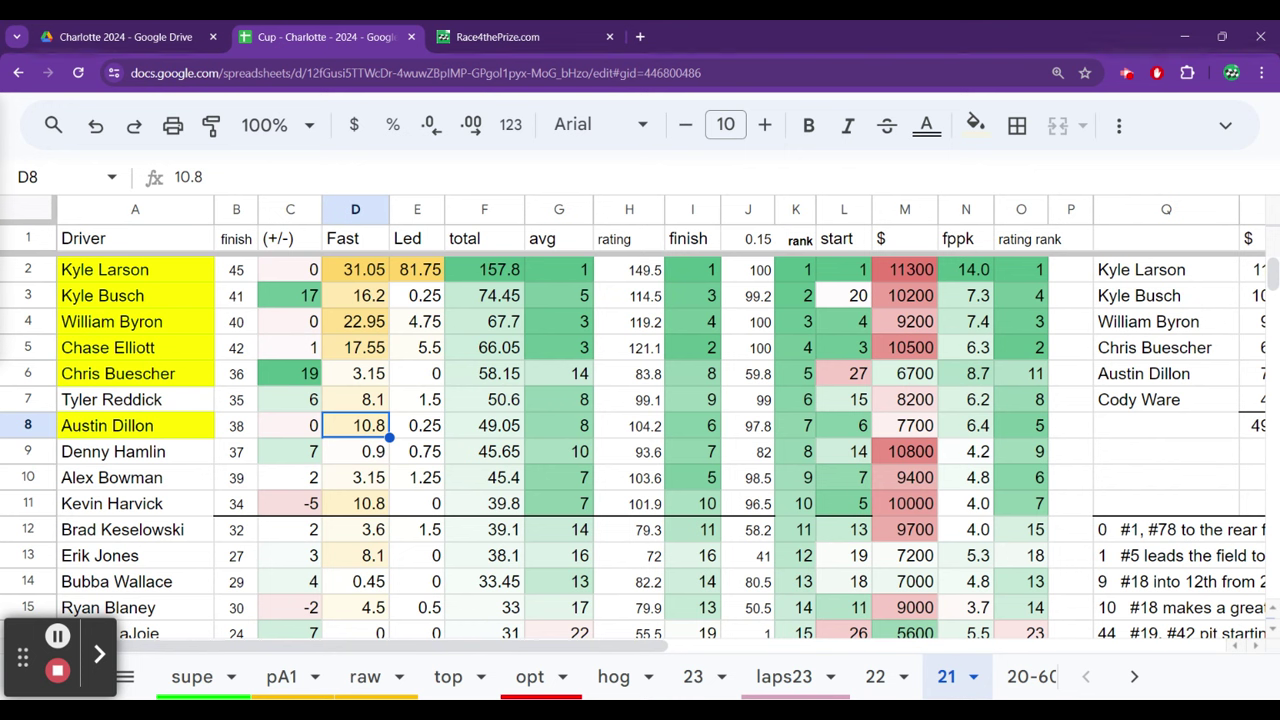
- Trace the 21 sheet's fastest laps from Austin Dillon back up to Kyle Larson
{"action": "key", "text": "Up"}
{"action": "key", "text": "Up"}
{"action": "key", "text": "Up"}
{"action": "key", "text": "Up"}
{"action": "key", "text": "Up"}
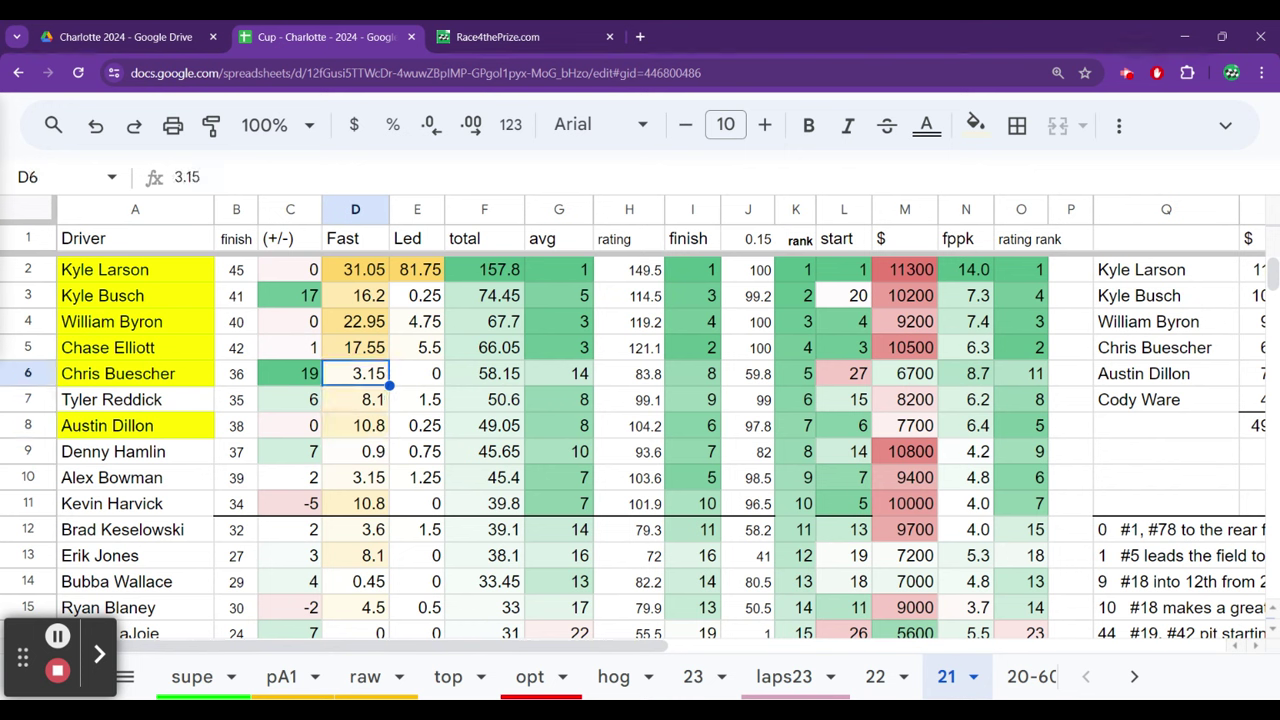
{"action": "key", "text": "Up"}
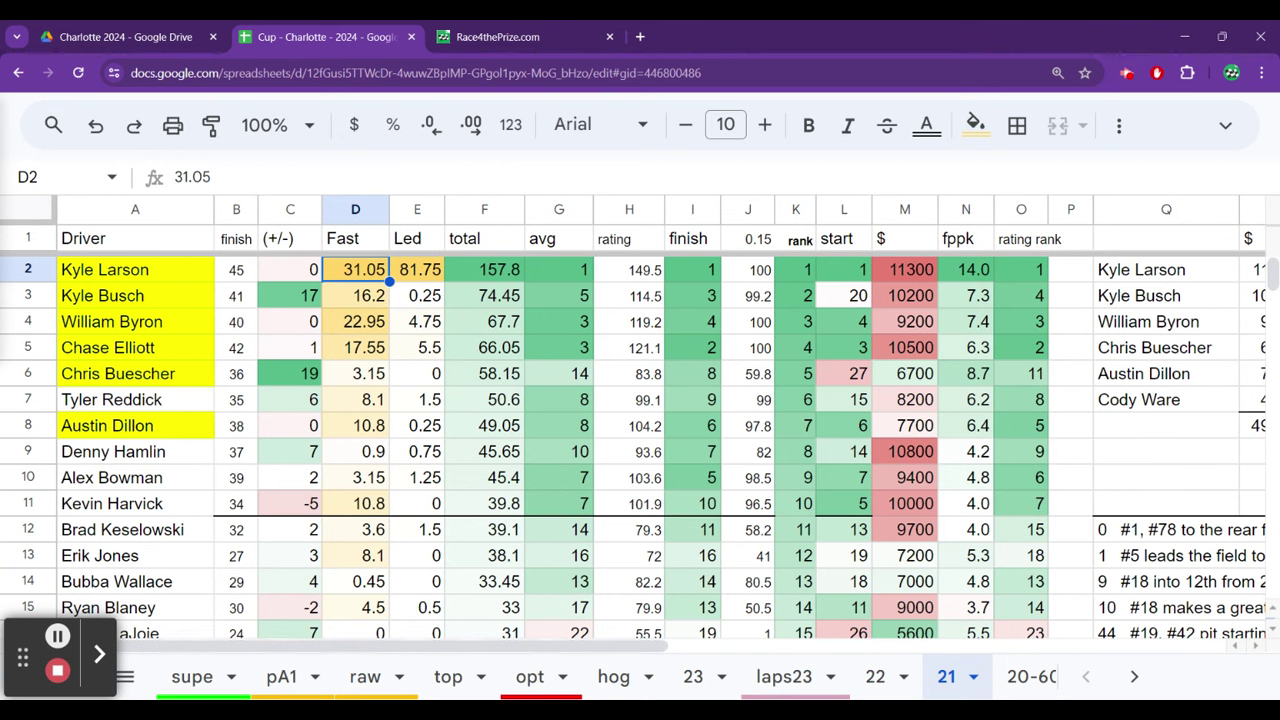
- Compare the place differentials of Kyle Larson, Kyle Busch, William Byron and Chase Elliott in the 21 sheet
{"action": "key", "text": "Down"}
{"action": "key", "text": "Left"}
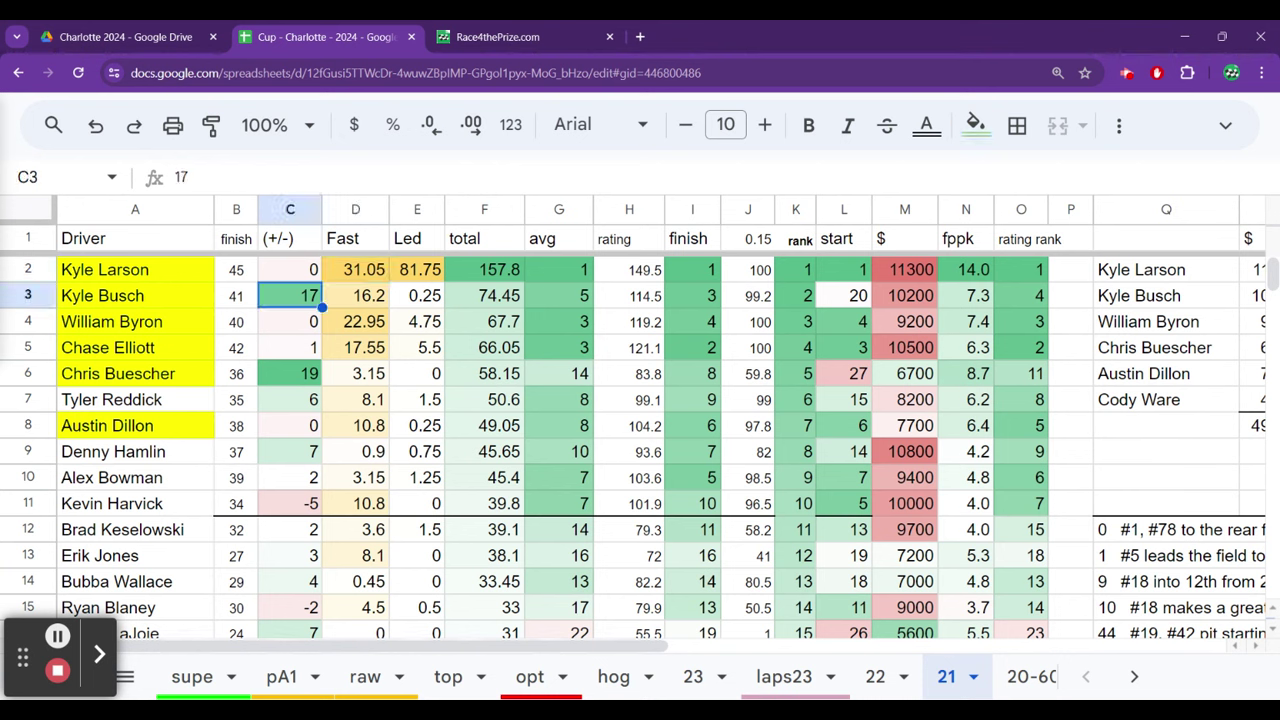
{"action": "key", "text": "Right"}
{"action": "key", "text": "Left"}
{"action": "key", "text": "Up"}
{"action": "key", "text": "Down"}
{"action": "key", "text": "Down"}
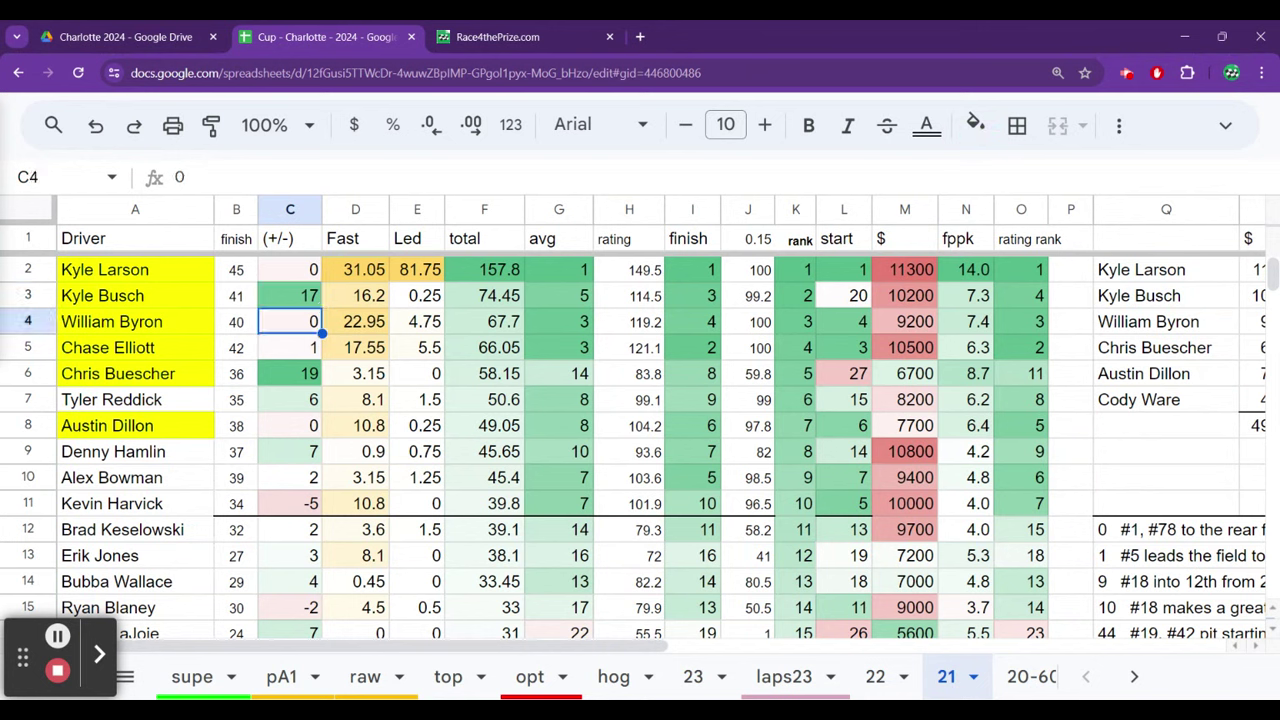
{"action": "key", "text": "Down"}
{"action": "key", "text": "Up"}
{"action": "key", "text": "Up"}
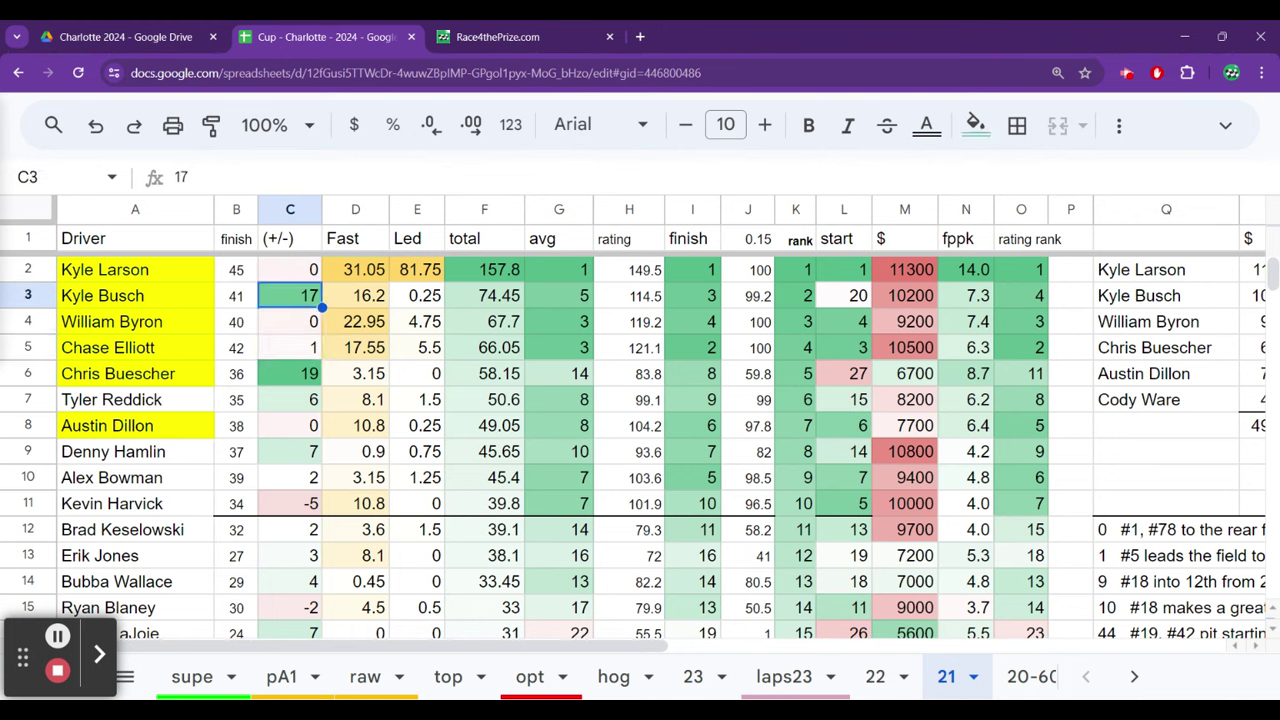
- Review the 21 sheet's fastest laps from Kyle Busch down to Austin Dillon
{"action": "key", "text": "Right"}
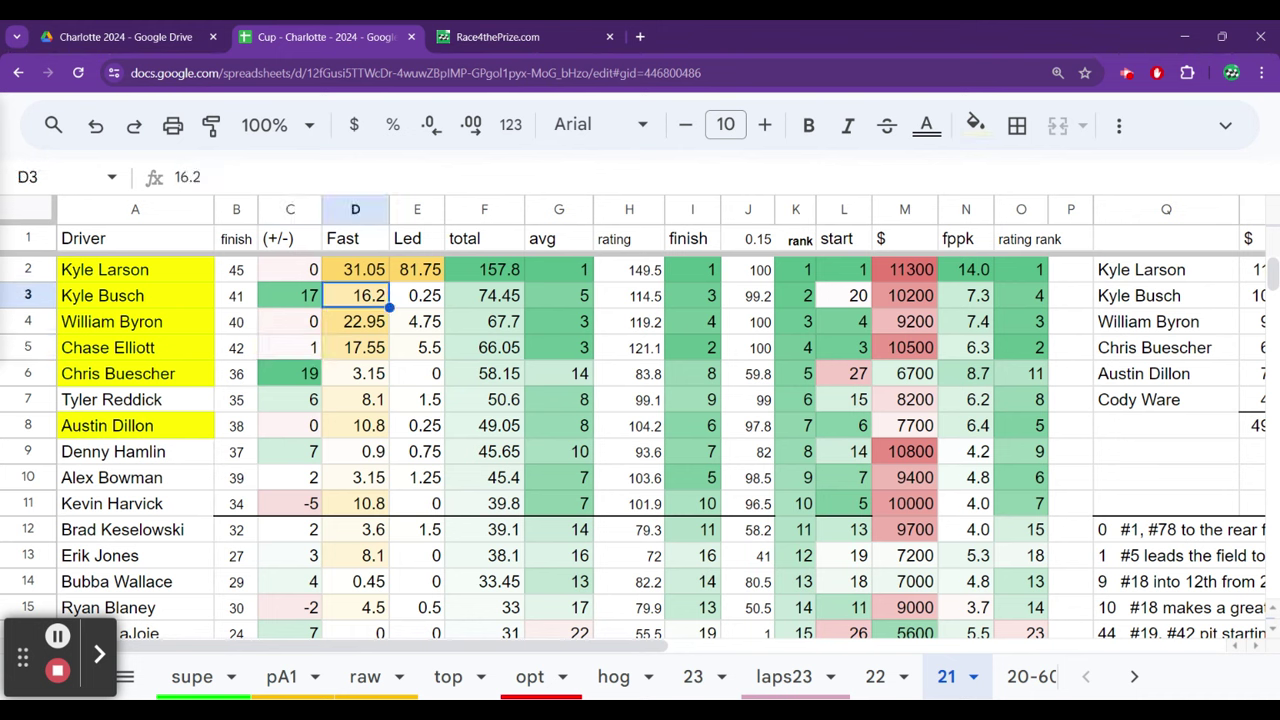
{"action": "key", "text": "Down"}
{"action": "key", "text": "Down"}
{"action": "key", "text": "Down"}
{"action": "key", "text": "Down"}
{"action": "key", "text": "Down"}
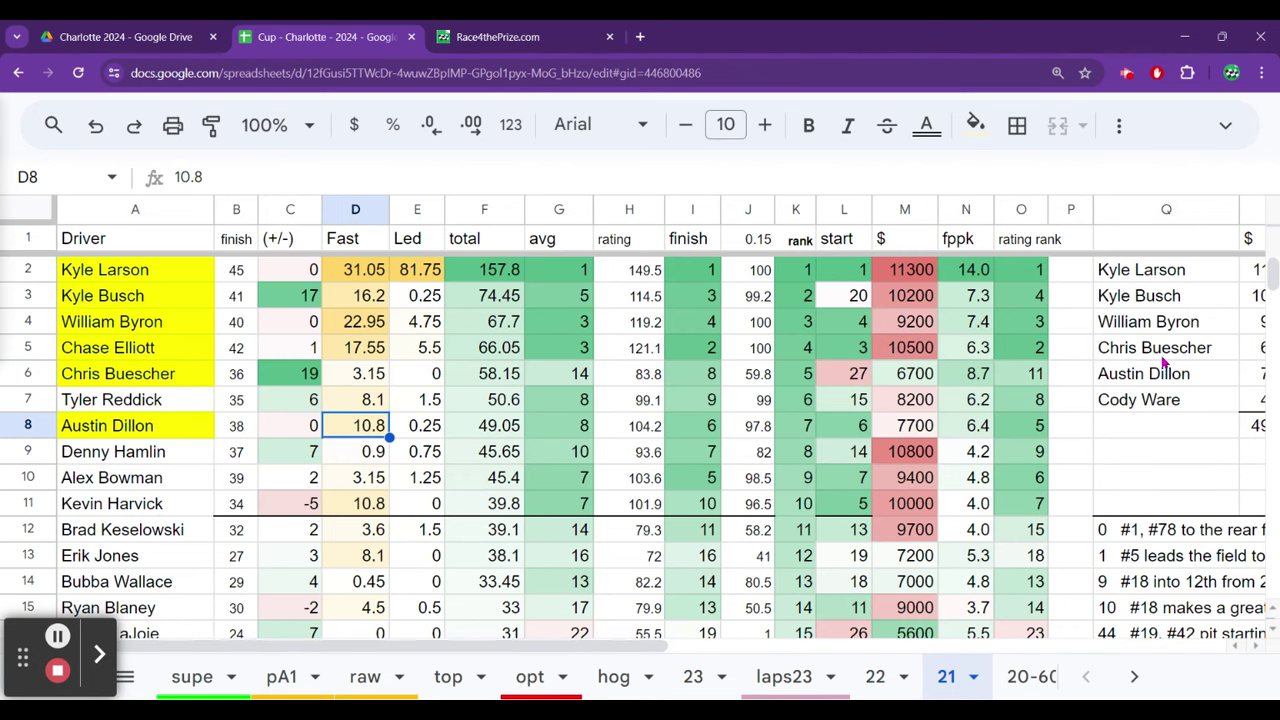
- Open the 20-600 sheet and compare the fastest laps from Martin Truex Jr down to Ryan Blaney
{"action": "left_click", "coordinate": [1010, 677]}
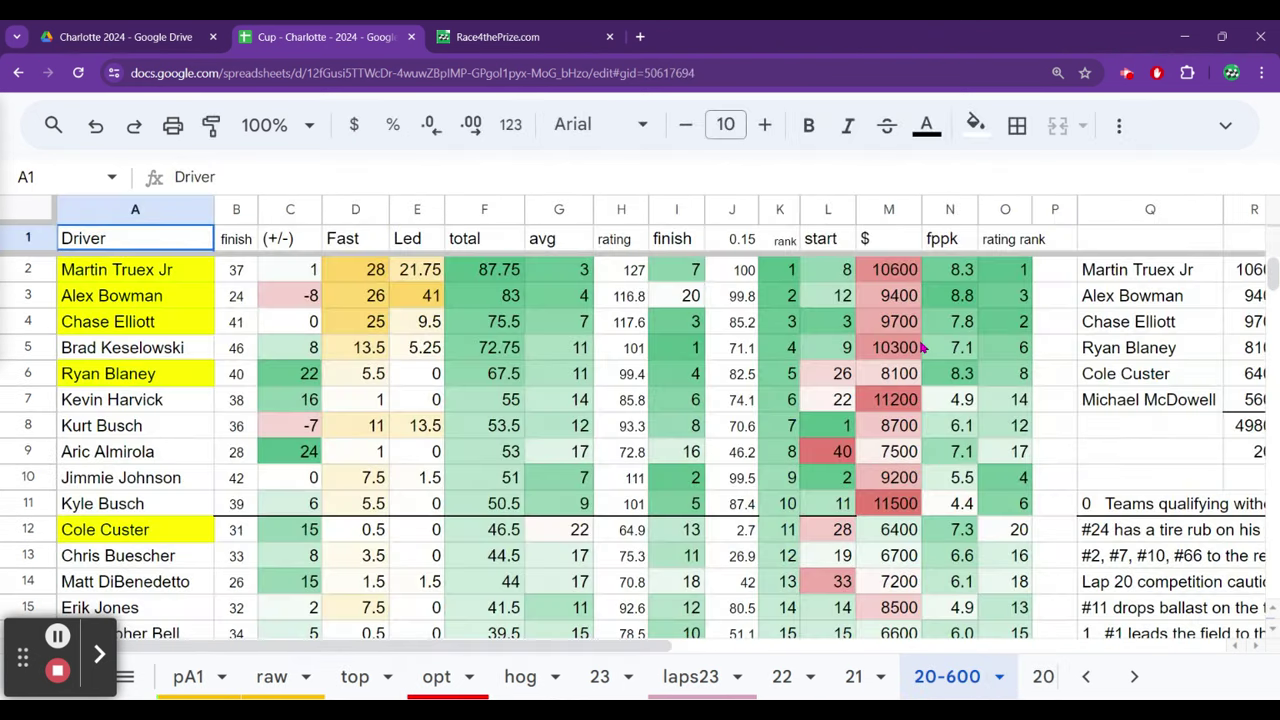
{"action": "left_click", "coordinate": [378, 252]}
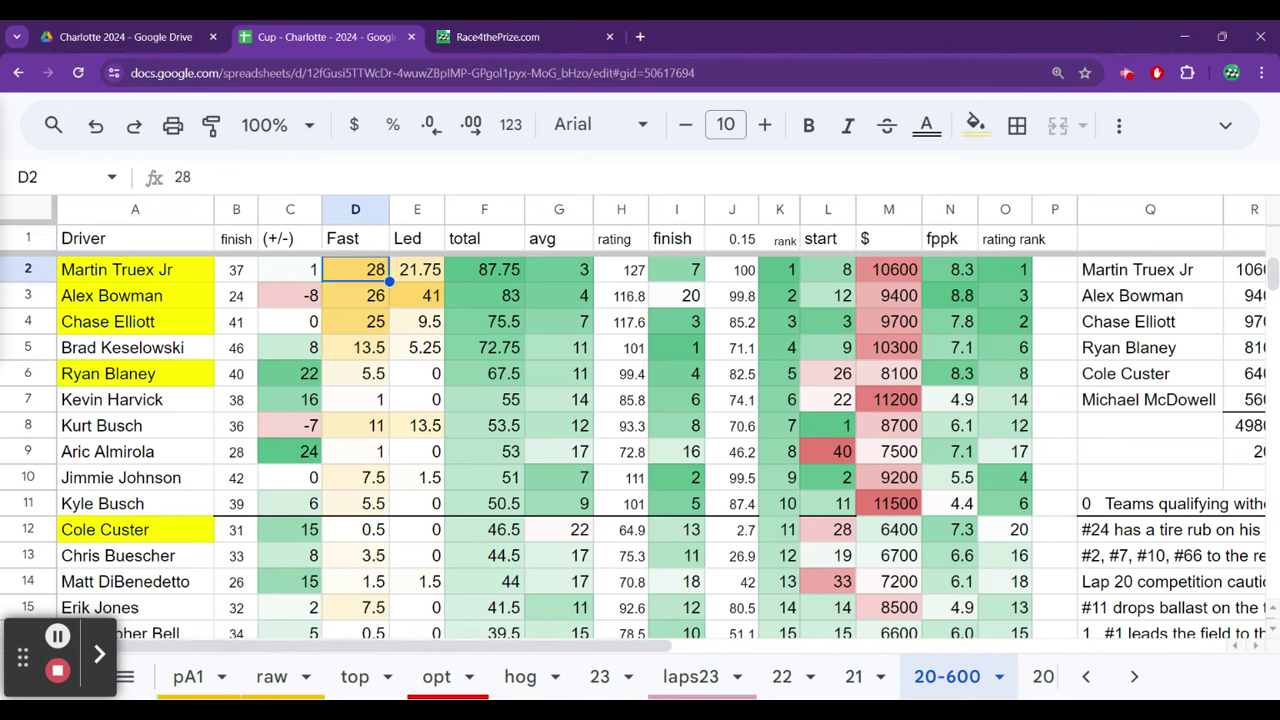
{"action": "left_click", "coordinate": [355, 295]}
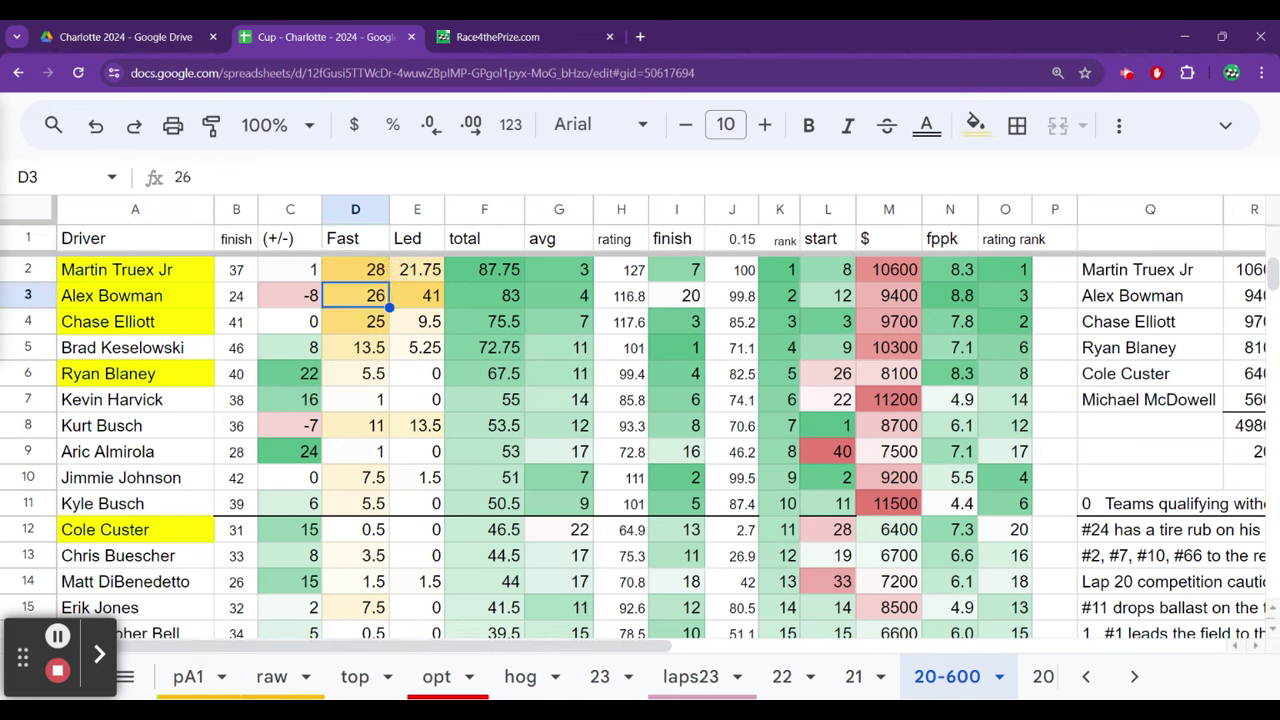
{"action": "left_click", "coordinate": [355, 321]}
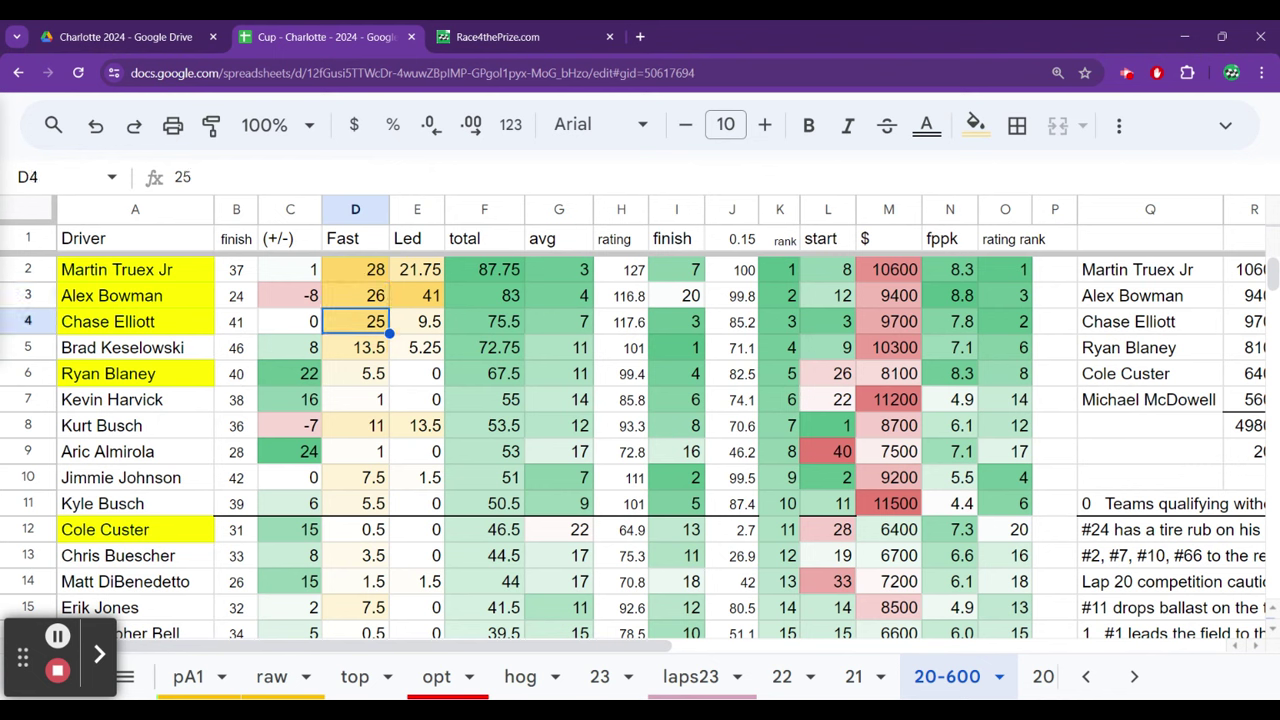
{"action": "left_click", "coordinate": [355, 347]}
{"action": "left_click", "coordinate": [355, 373]}
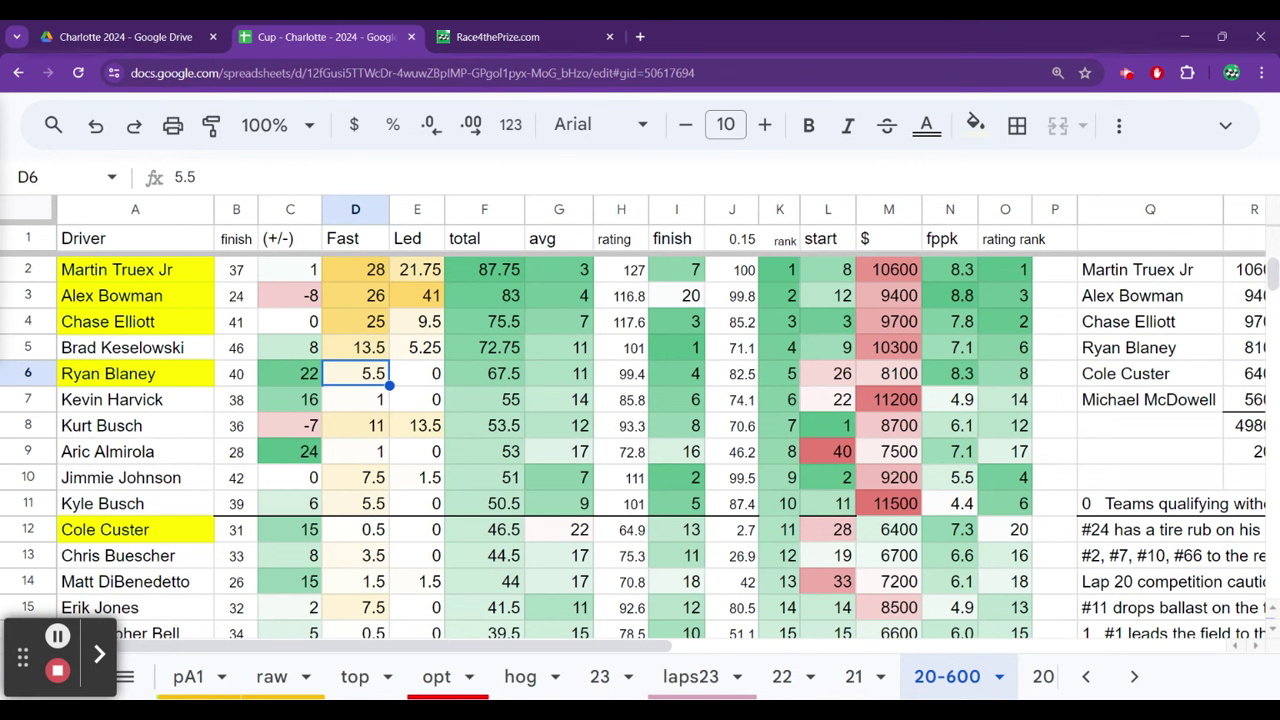
- Trace Ryan Blaney's row across the 20-600 sheet and back to his fastest laps
{"action": "key", "text": "Right"}
{"action": "key", "text": "Right"}
{"action": "key", "text": "Right"}
{"action": "key", "text": "Right"}
{"action": "key", "text": "Right"}
{"action": "key", "text": "Right"}
{"action": "key", "text": "Right"}
{"action": "key", "text": "Right"}
{"action": "key", "text": "Right"}
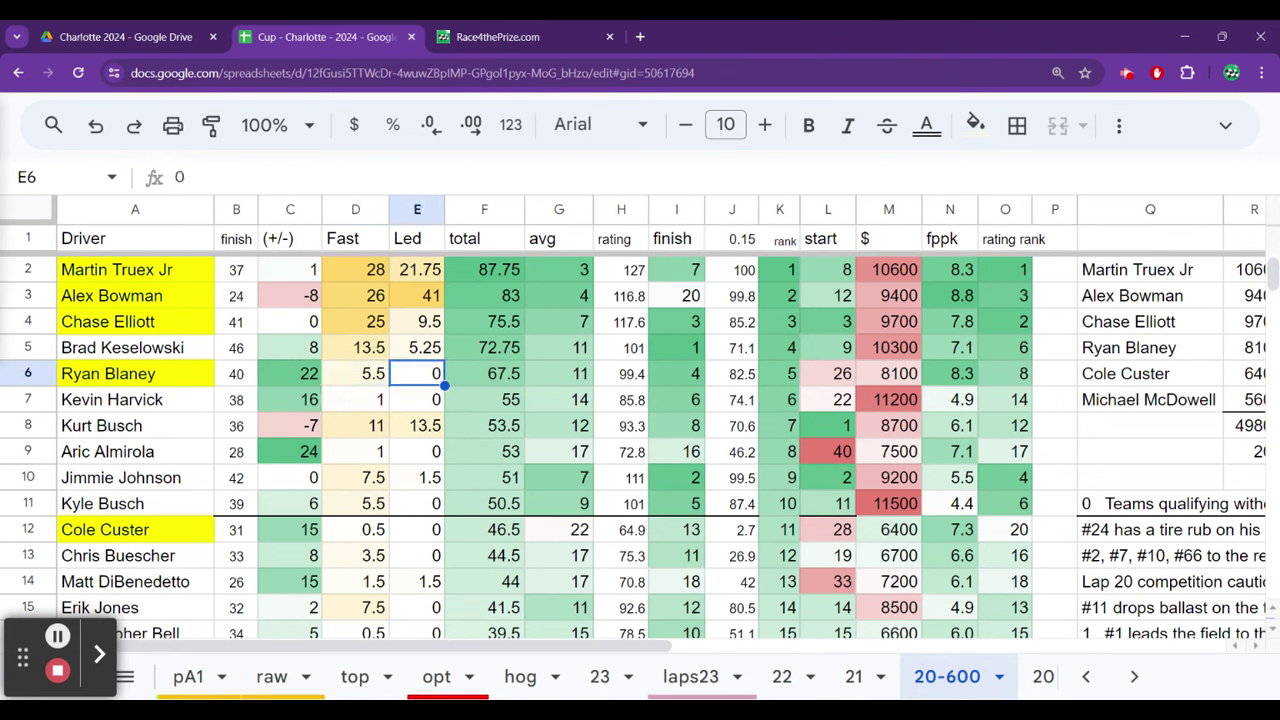
{"action": "key", "text": "Left"}
{"action": "key", "text": "Left"}
{"action": "key", "text": "Left"}
{"action": "key", "text": "Left"}
{"action": "key", "text": "Left"}
{"action": "key", "text": "Left"}
{"action": "key", "text": "Left"}
{"action": "key", "text": "Left"}
{"action": "key", "text": "Left"}
{"action": "key", "text": "Left"}
{"action": "key", "text": "Right"}
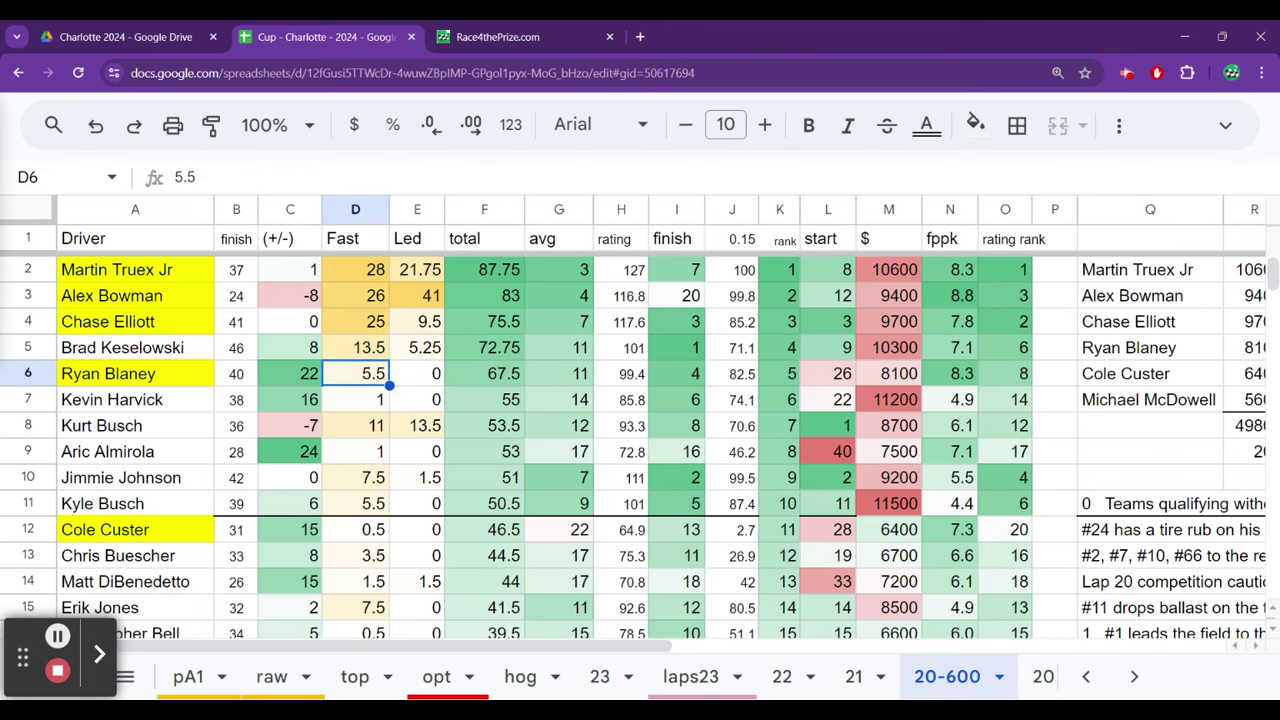
- Scan the 20-600 sheet's fastest laps from Ryan Blaney down to Joey Logano
{"action": "key", "text": "Down"}
{"action": "key", "text": "Down"}
{"action": "key", "text": "Down"}
{"action": "key", "text": "Down"}
{"action": "key", "text": "Down"}
{"action": "key", "text": "Down"}
{"action": "key", "text": "Down"}
{"action": "key", "text": "Down"}
{"action": "key", "text": "Down"}
{"action": "key", "text": "Down"}
{"action": "key", "text": "Down"}
{"action": "key", "text": "Down"}
{"action": "key", "text": "Down"}
{"action": "key", "text": "Down"}
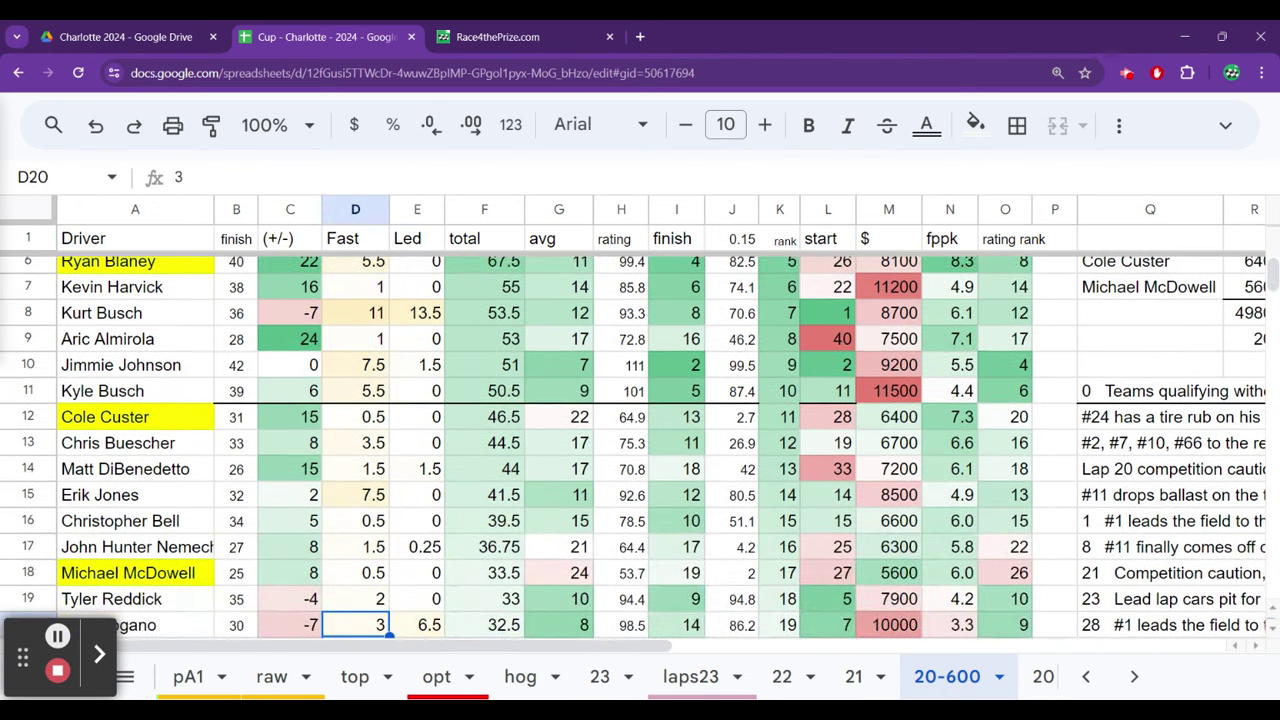
- Scan the 20-600 sheet's fastest laps from Joey Logano back up to the leading drivers
{"action": "key", "text": "Up"}
{"action": "key", "text": "Up"}
{"action": "key", "text": "Up"}
{"action": "key", "text": "Up"}
{"action": "key", "text": "Up"}
{"action": "key", "text": "Up"}
{"action": "key", "text": "Up"}
{"action": "key", "text": "Up"}
{"action": "key", "text": "Up"}
{"action": "key", "text": "Up"}
{"action": "key", "text": "Up"}
{"action": "key", "text": "Up"}
{"action": "key", "text": "Up"}
{"action": "key", "text": "Up"}
{"action": "key", "text": "Up"}
{"action": "key", "text": "Up"}
{"action": "key", "text": "Up"}
{"action": "key", "text": "Up"}
{"action": "key", "text": "Up"}
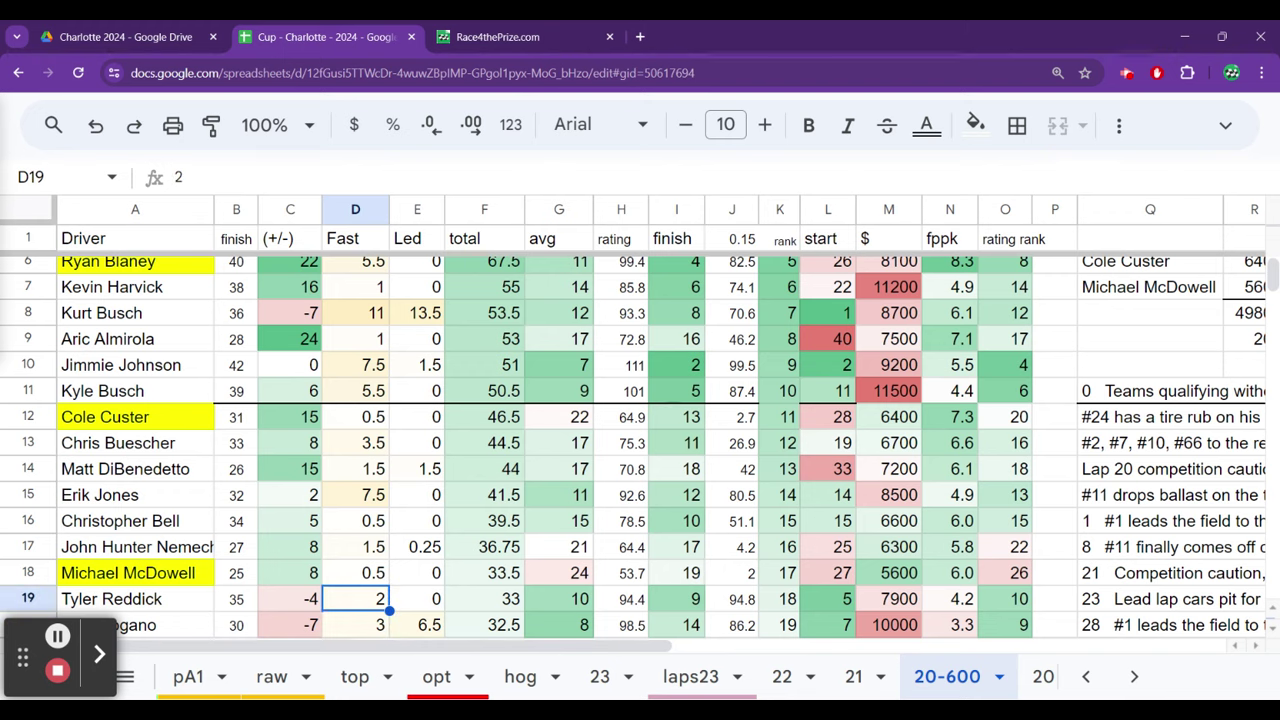
{"action": "key", "text": "Down"}
{"action": "key", "text": "Down"}
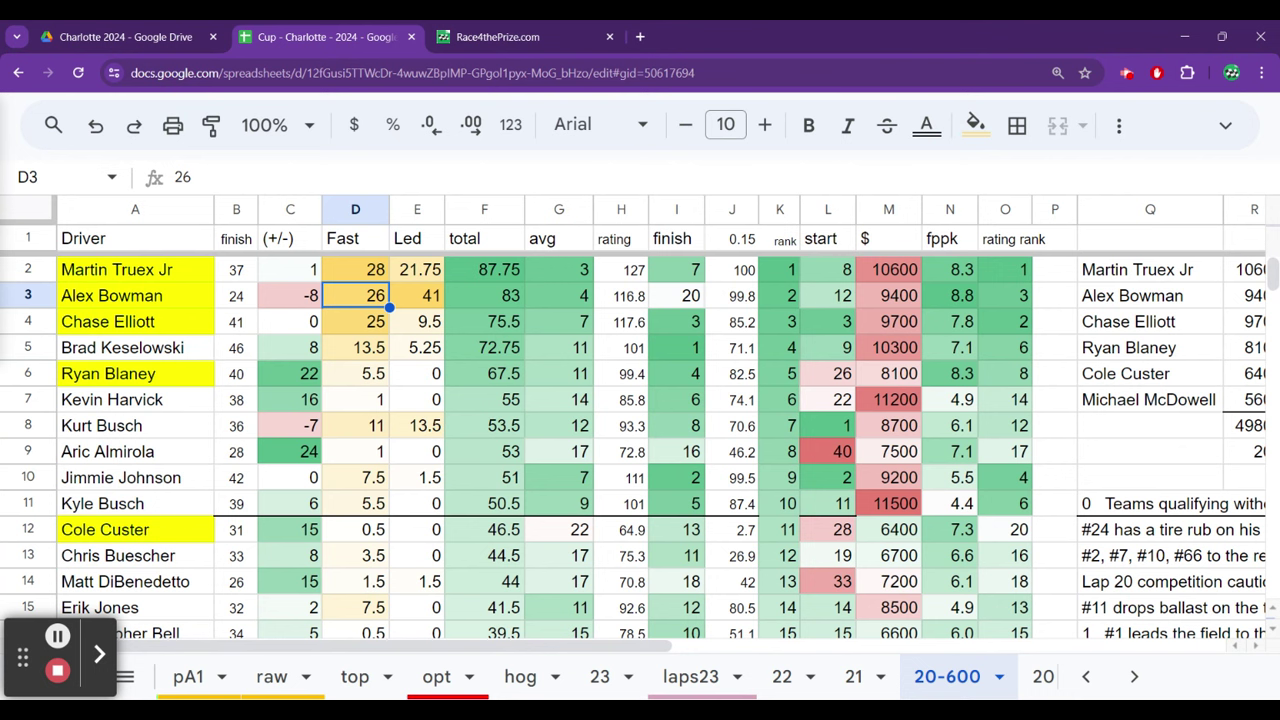
- Open the 19 sheet and compare the laps led from Martin Truex Jr down to Chris Buescher
{"action": "left_click", "coordinate": [1130, 677]}
{"action": "left_click", "coordinate": [1134, 677]}
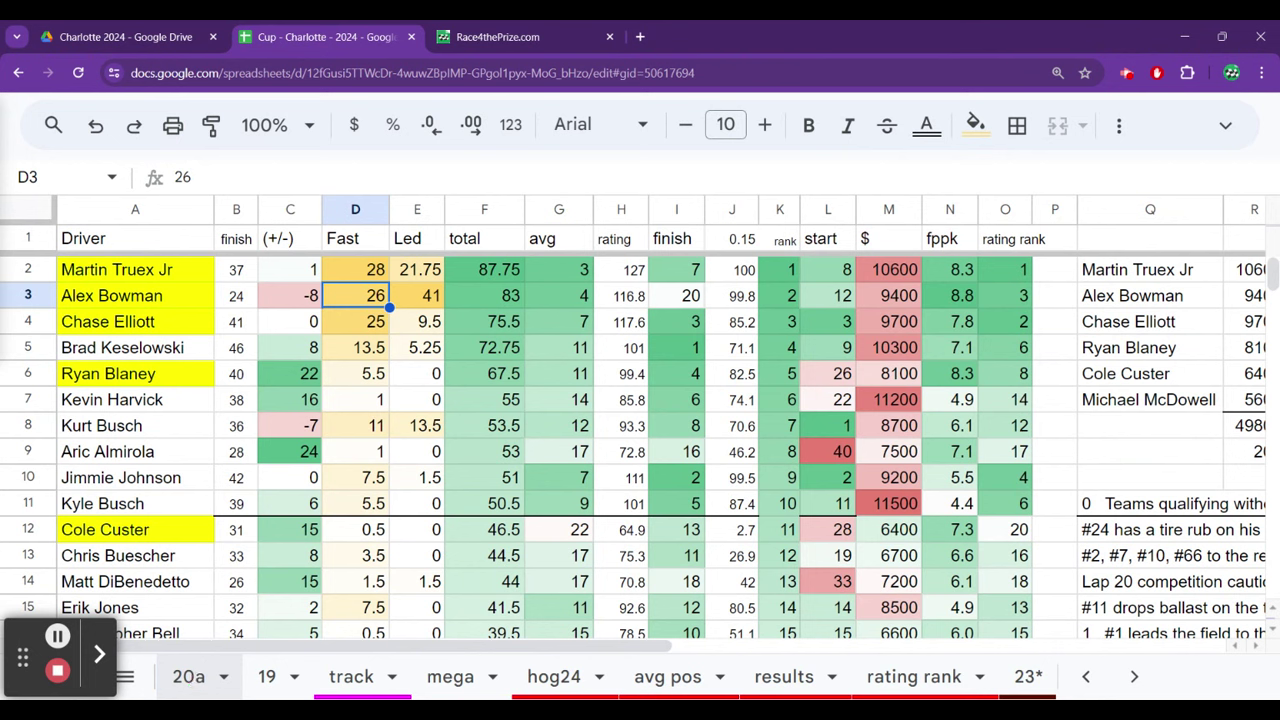
{"action": "left_click", "coordinate": [266, 677]}
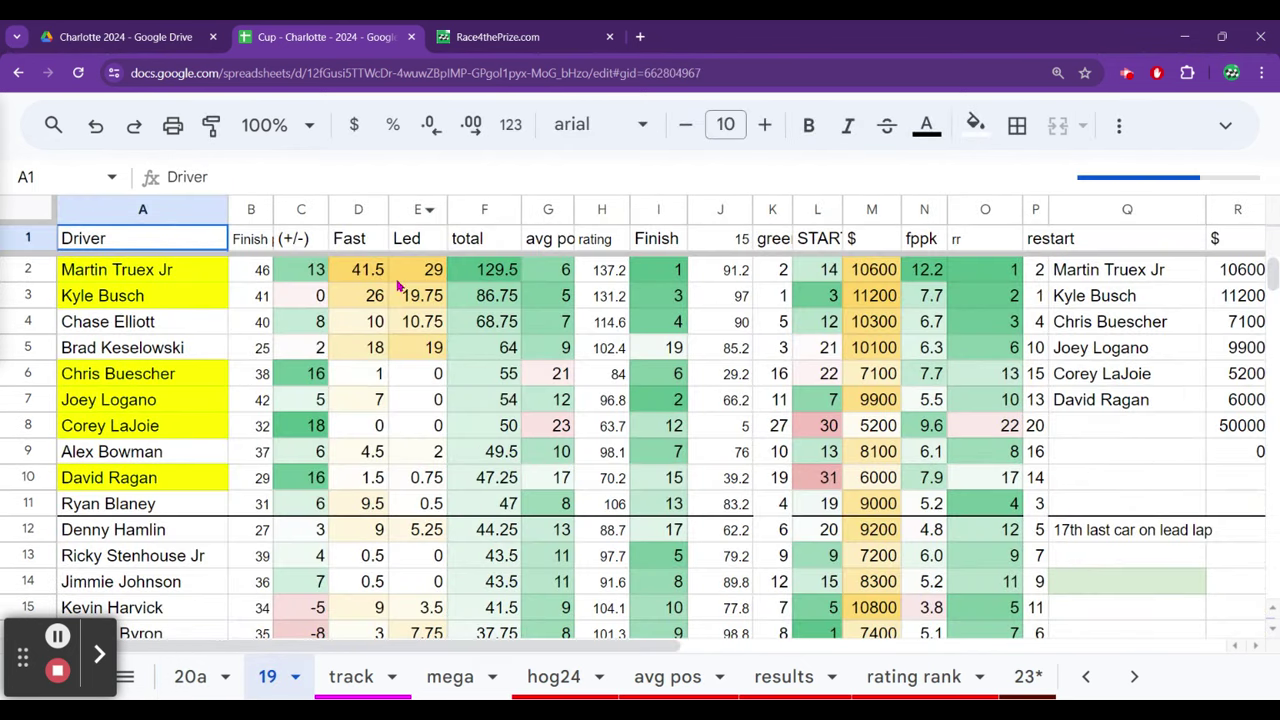
{"action": "left_click", "coordinate": [398, 282]}
{"action": "key", "text": "Up"}
{"action": "key", "text": "Down"}
{"action": "key", "text": "Down"}
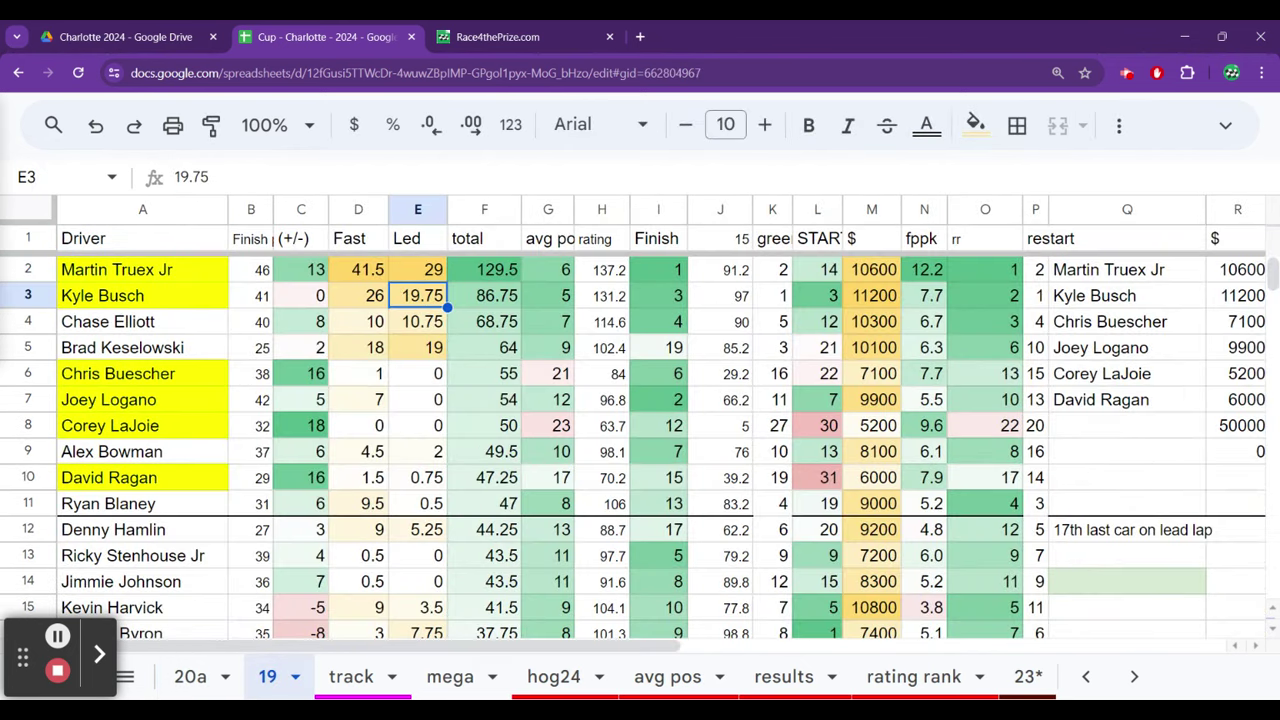
{"action": "key", "text": "Down"}
{"action": "key", "text": "Down"}
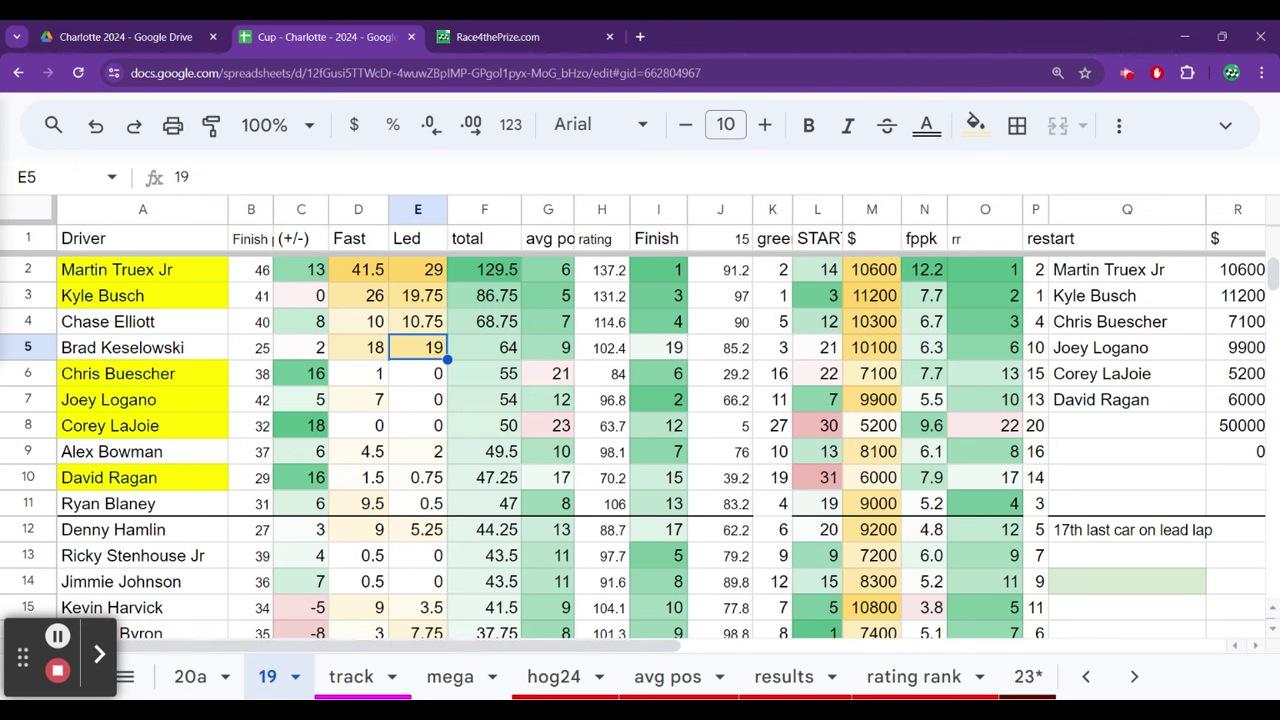
{"action": "key", "text": "Down"}
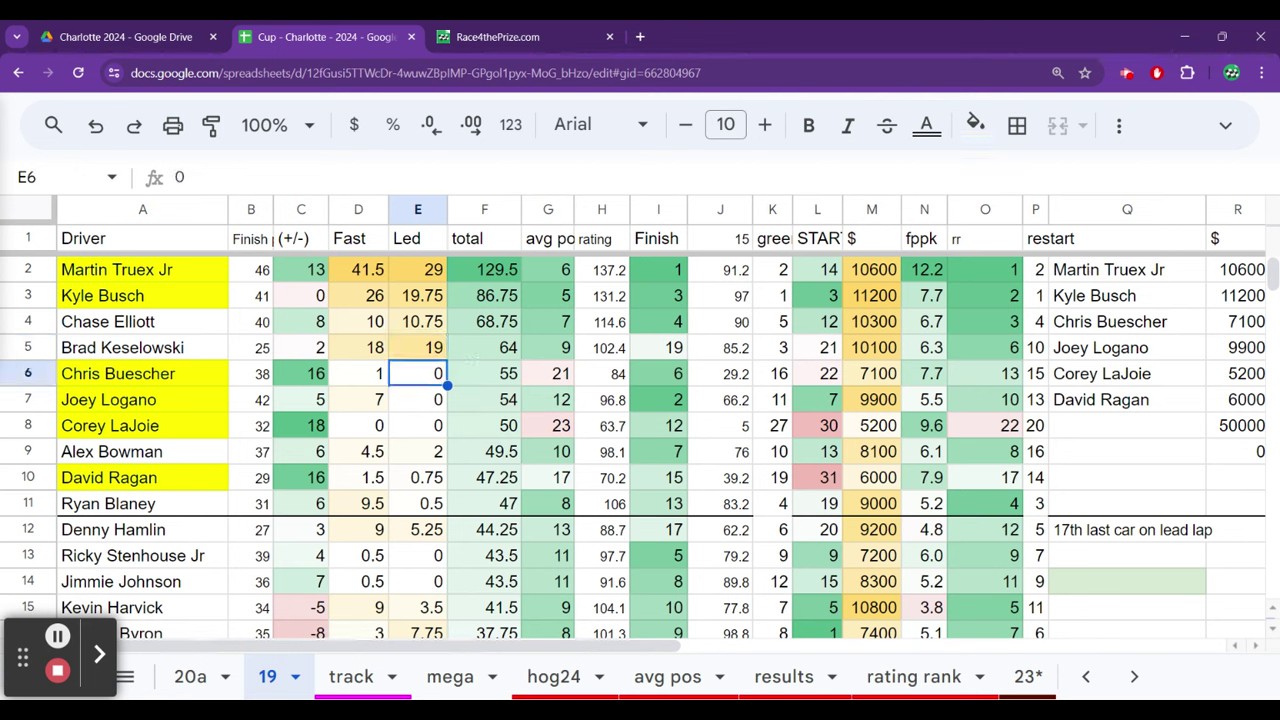
- Compare the 19 sheet's place differentials between Chris Buescher and David Ragan
{"action": "key", "text": "Left"}
{"action": "key", "text": "Left"}
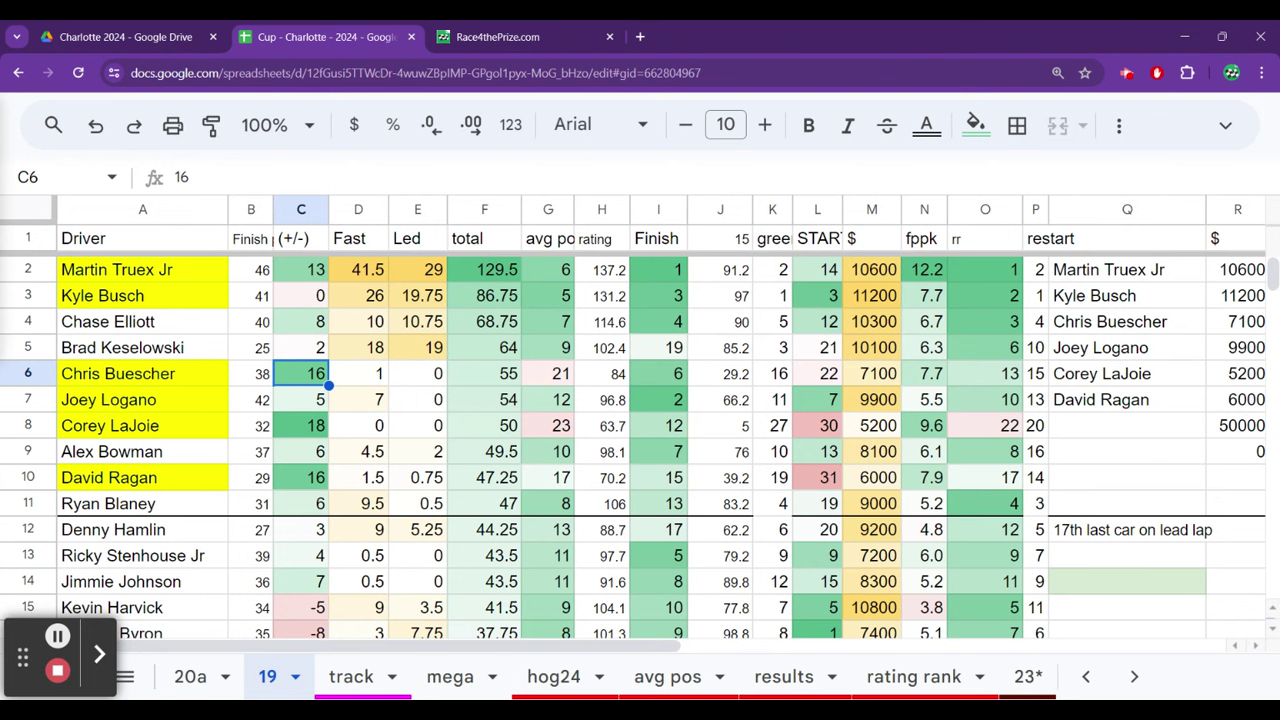
{"action": "key", "text": "Down"}
{"action": "key", "text": "Down"}
{"action": "key", "text": "Down"}
{"action": "key", "text": "Down"}
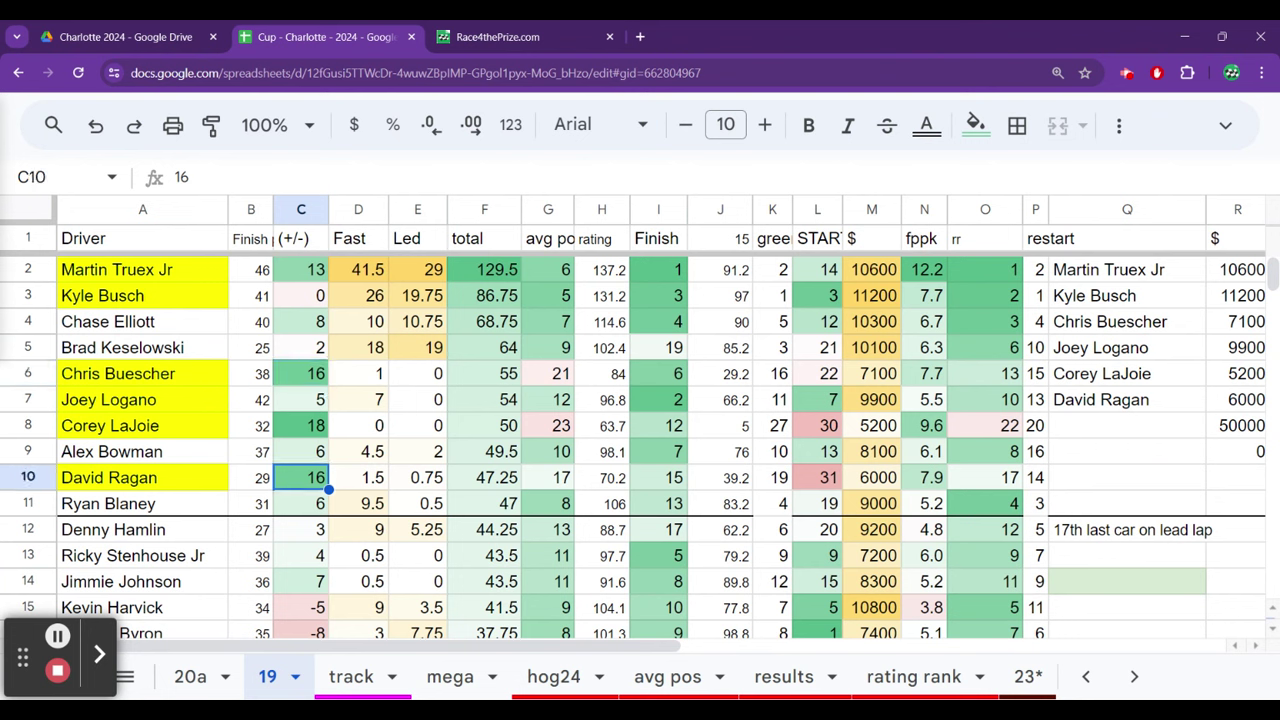
{"action": "key", "text": "Up"}
{"action": "key", "text": "Up"}
{"action": "key", "text": "Up"}
{"action": "key", "text": "Up"}
- Scan the rest of the 19 sheet's place differentials down past Michael McDowell
{"action": "key", "text": "Down"}
{"action": "key", "text": "Down"}
{"action": "key", "text": "Down"}
{"action": "key", "text": "Down"}
{"action": "key", "text": "Down"}
{"action": "key", "text": "Down"}
{"action": "key", "text": "Down"}
{"action": "key", "text": "Down"}
{"action": "key", "text": "Down"}
{"action": "key", "text": "Down"}
{"action": "key", "text": "Down"}
{"action": "key", "text": "Down"}
{"action": "key", "text": "Down"}
{"action": "key", "text": "Down"}
{"action": "key", "text": "Down"}
{"action": "key", "text": "Down"}
{"action": "key", "text": "Down"}
{"action": "key", "text": "Down"}
{"action": "key", "text": "Down"}
{"action": "key", "text": "Up"}
{"action": "key", "text": "Up"}
{"action": "key", "text": "Up"}
{"action": "key", "text": "Up"}
{"action": "key", "text": "Up"}
{"action": "key", "text": "Up"}
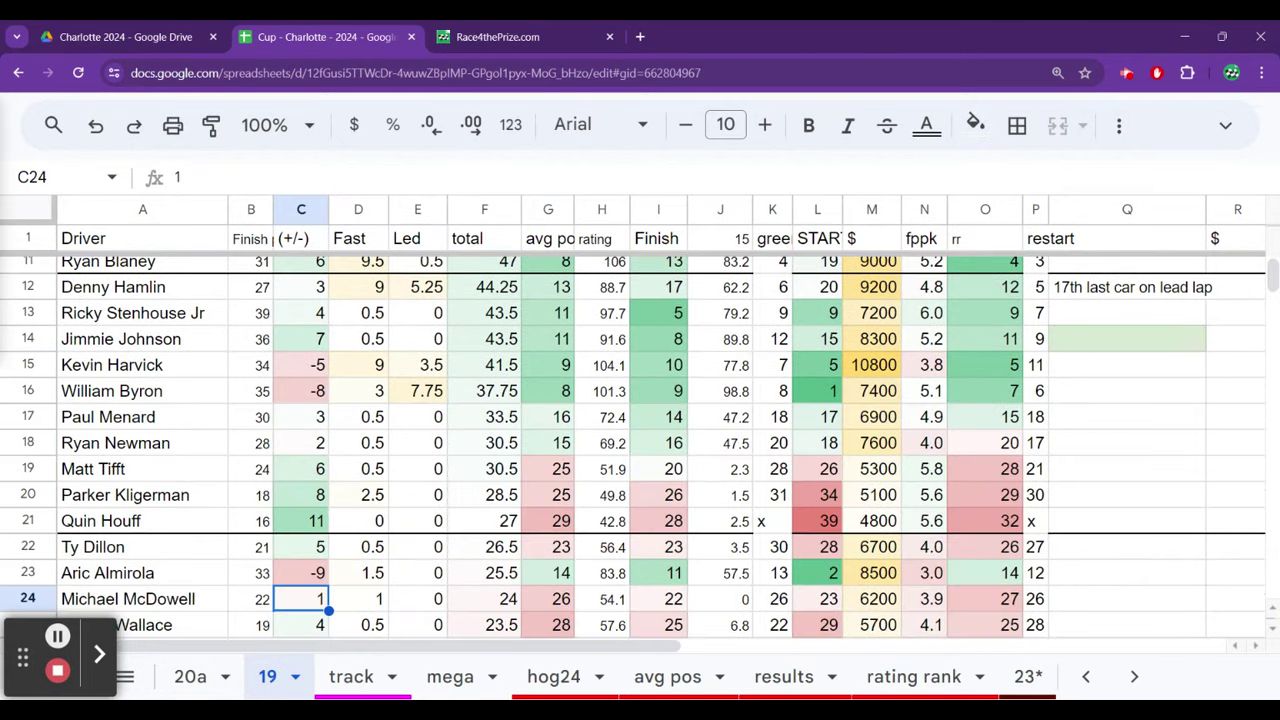
- Review the 19 sheet's place differentials from Michael McDowell back up to Kyle Busch
{"action": "key", "text": "Up"}
{"action": "key", "text": "Up"}
{"action": "key", "text": "Up"}
{"action": "key", "text": "Up"}
{"action": "key", "text": "Up"}
{"action": "key", "text": "Up"}
{"action": "key", "text": "Up"}
{"action": "key", "text": "Up"}
{"action": "key", "text": "Up"}
{"action": "key", "text": "Up"}
{"action": "key", "text": "Up"}
{"action": "key", "text": "Up"}
{"action": "key", "text": "Up"}
{"action": "key", "text": "Up"}
{"action": "key", "text": "Up"}
{"action": "key", "text": "Up"}
{"action": "key", "text": "Up"}
{"action": "key", "text": "Up"}
{"action": "key", "text": "Down"}
{"action": "key", "text": "Down"}
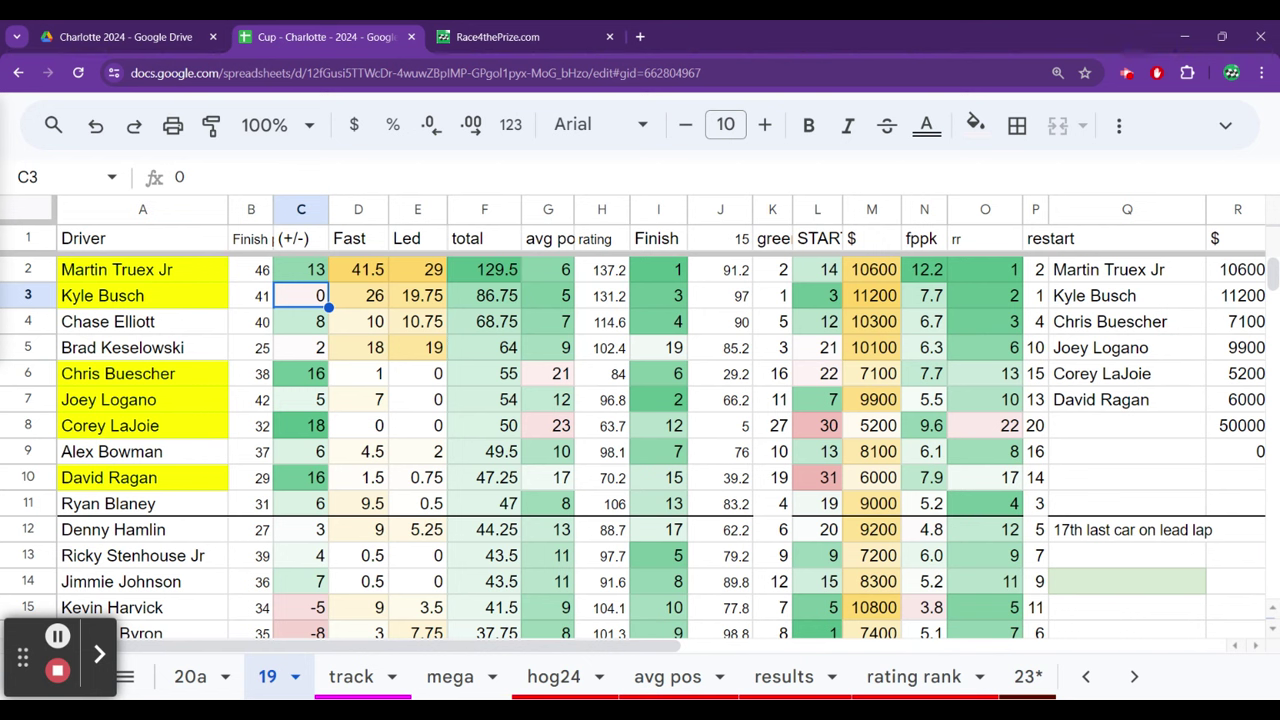
- Review the 19 sheet's fastest laps from the leading drivers down to Ricky Stenhouse Jr
{"action": "key", "text": "Down"}
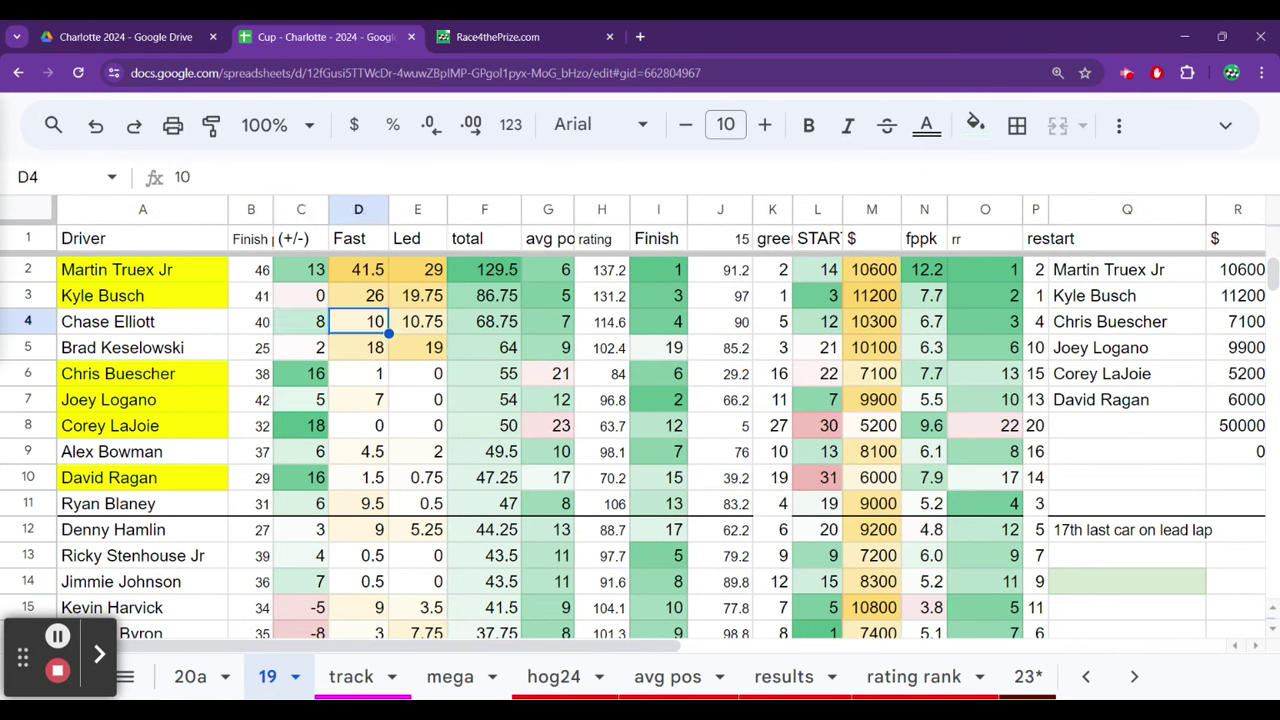
{"action": "key", "text": "Up"}
{"action": "key", "text": "Up"}
{"action": "key", "text": "Down"}
{"action": "key", "text": "Down"}
{"action": "key", "text": "Down"}
{"action": "key", "text": "Down"}
{"action": "key", "text": "Down"}
{"action": "key", "text": "Down"}
{"action": "key", "text": "Down"}
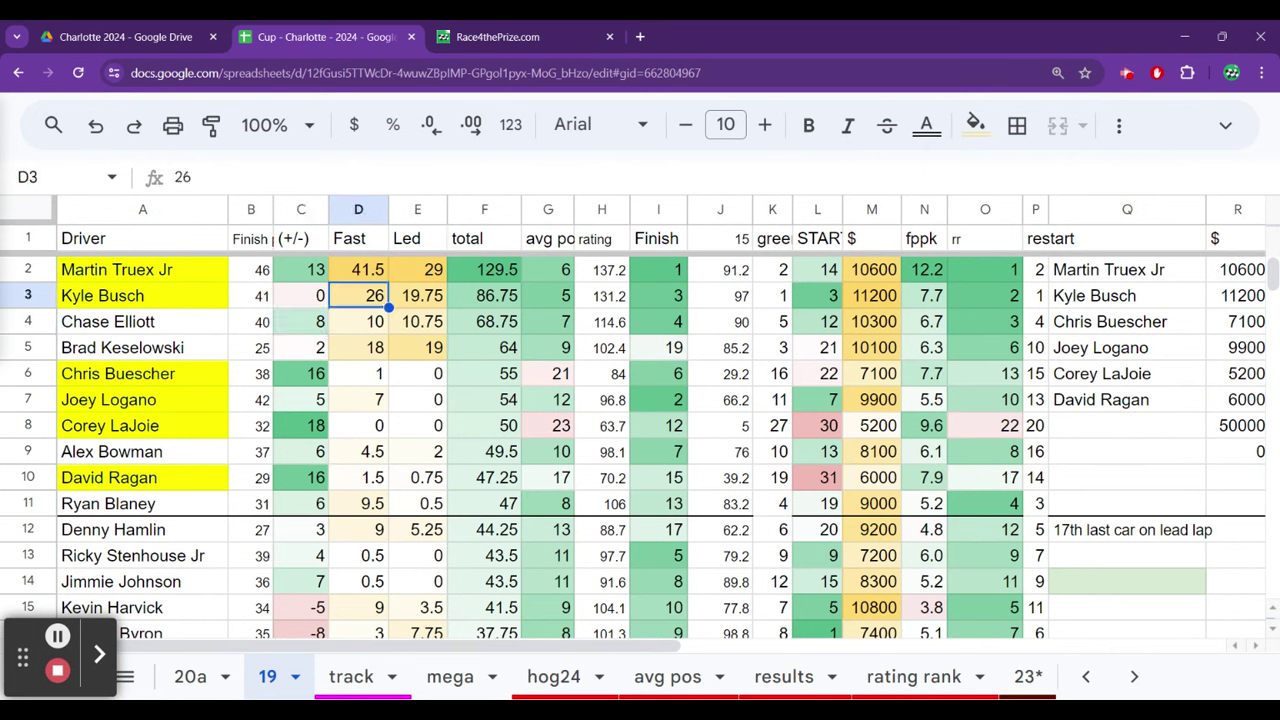
{"action": "key", "text": "Down"}
{"action": "key", "text": "Down"}
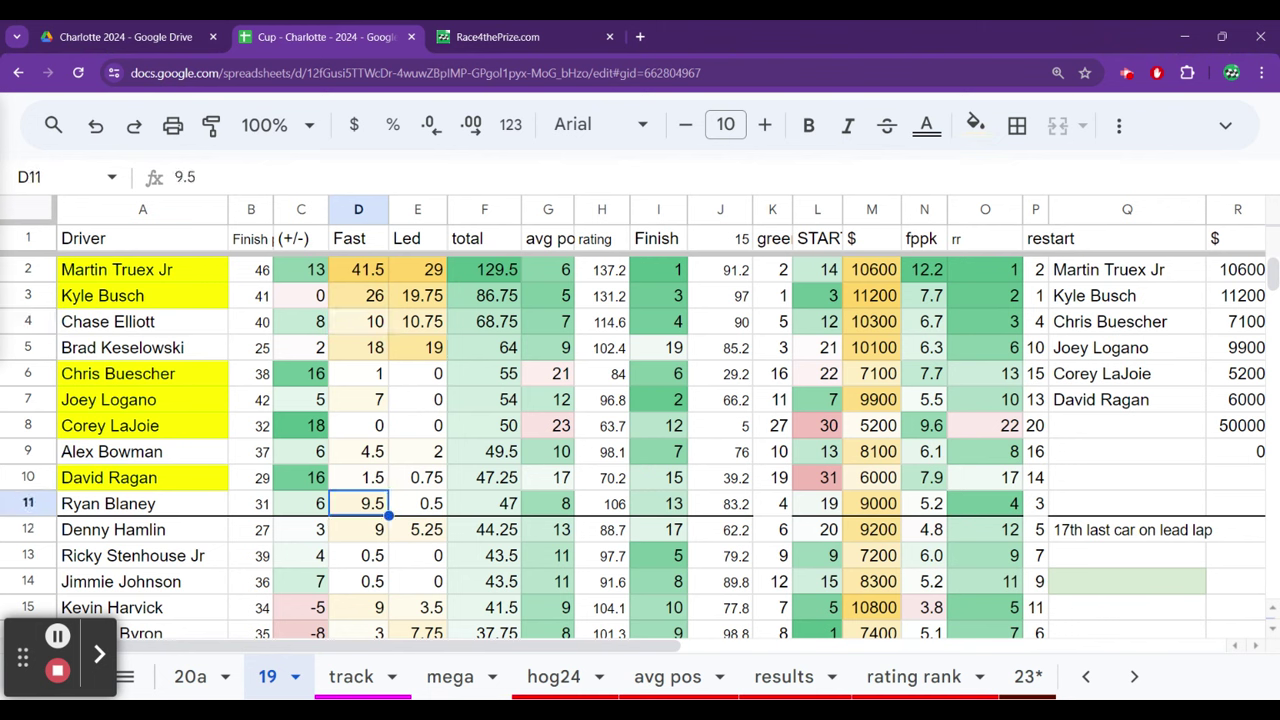
{"action": "key", "text": "Down"}
{"action": "key", "text": "Down"}
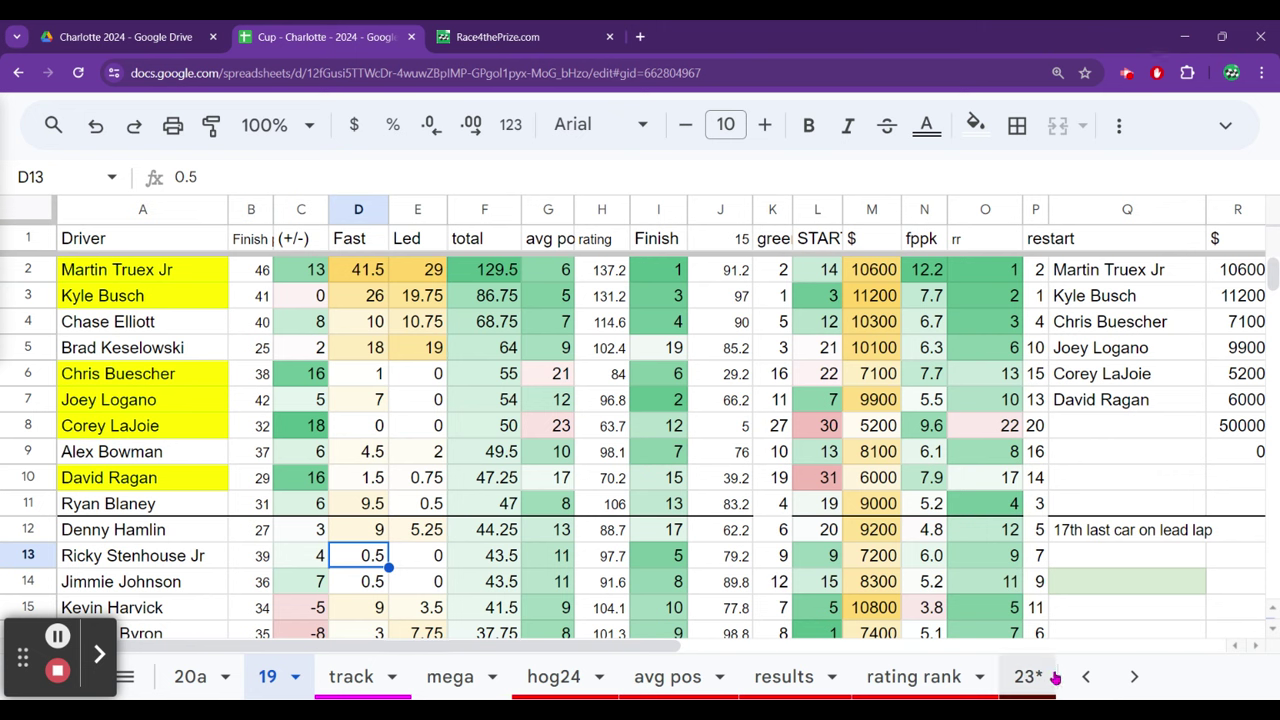
- Reopen the 23 sheet and switch to the Race4thePrize.com page to view the spreadsheet packages
{"action": "left_click", "coordinate": [1090, 678]}
{"action": "left_click", "coordinate": [1094, 679]}
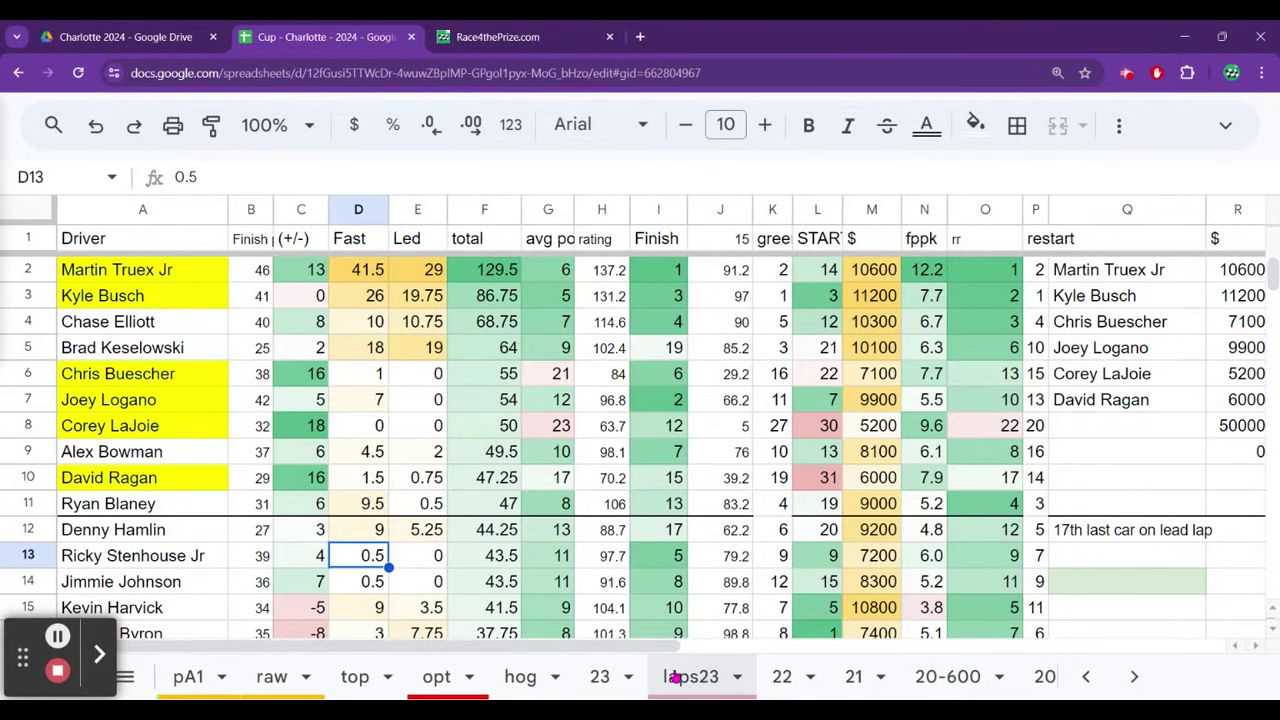
{"action": "left_click", "coordinate": [600, 677]}
{"action": "left_click", "coordinate": [522, 40]}
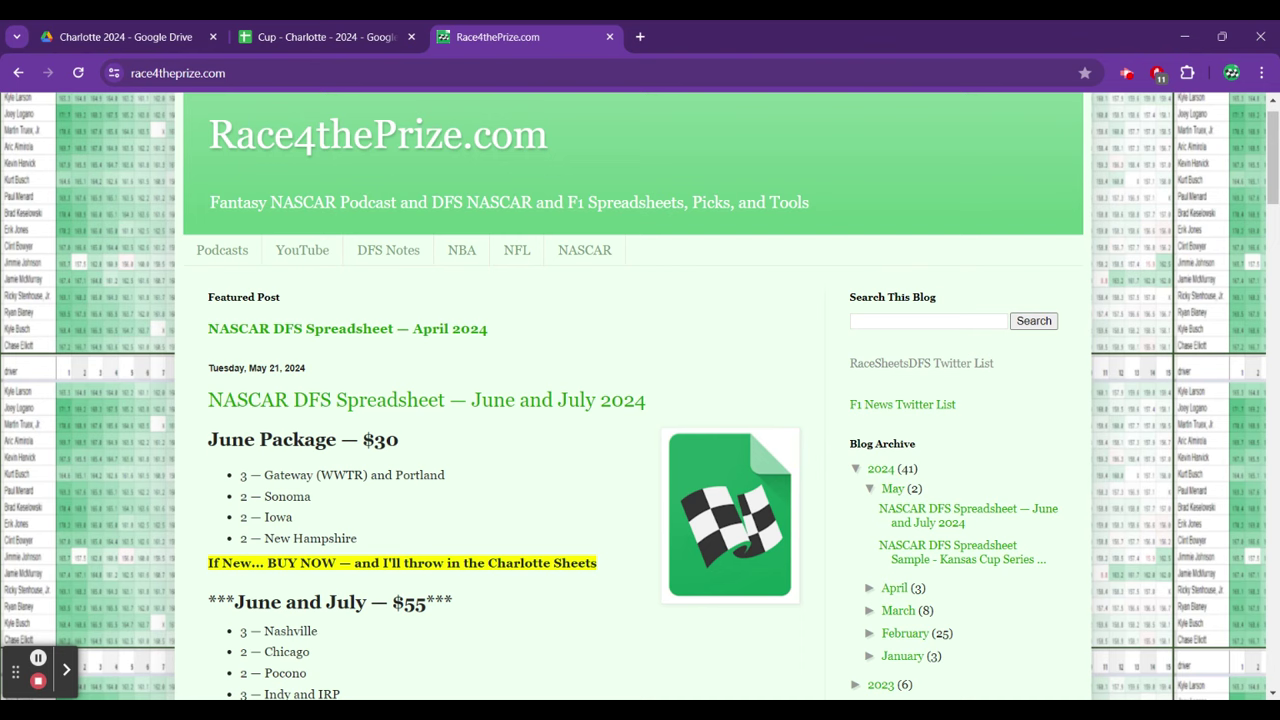
- Switch back to the Charlotte spreadsheet and check Austin Dillon's fastest laps, average position and finish on the 23 sheet
{"action": "left_click", "coordinate": [328, 32]}
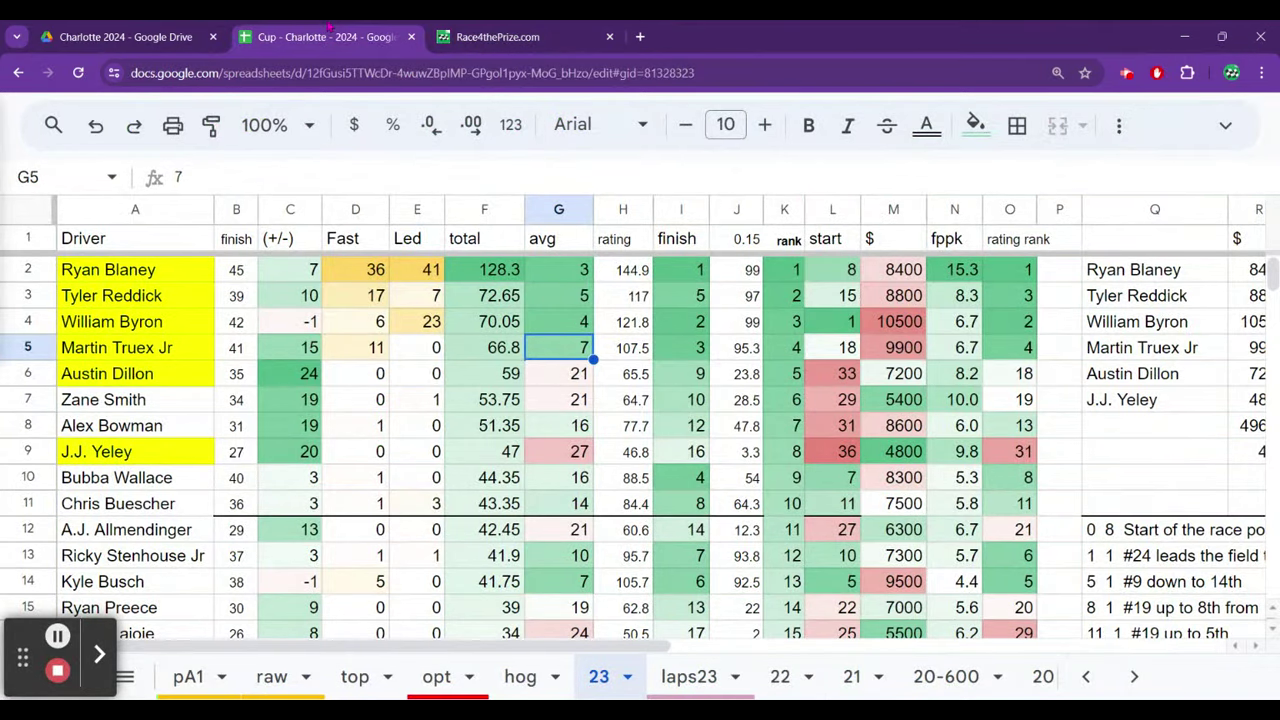
{"action": "left_click", "coordinate": [336, 374]}
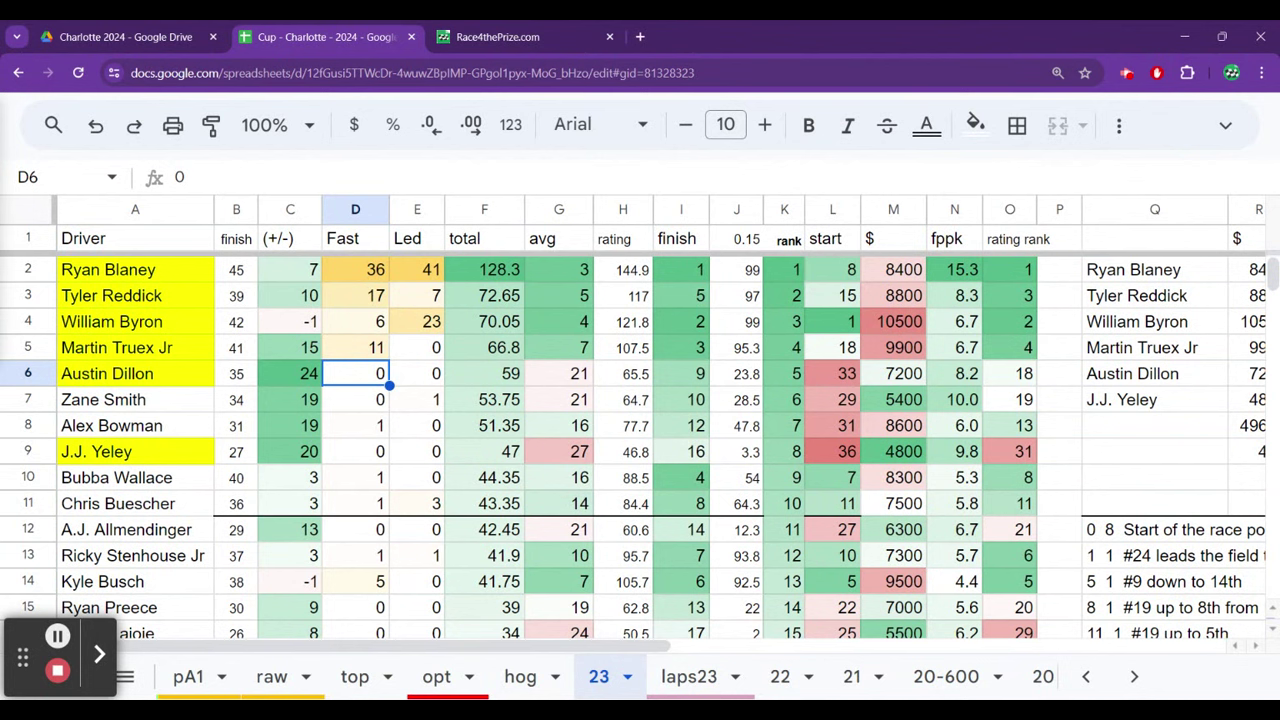
{"action": "left_click", "coordinate": [578, 374]}
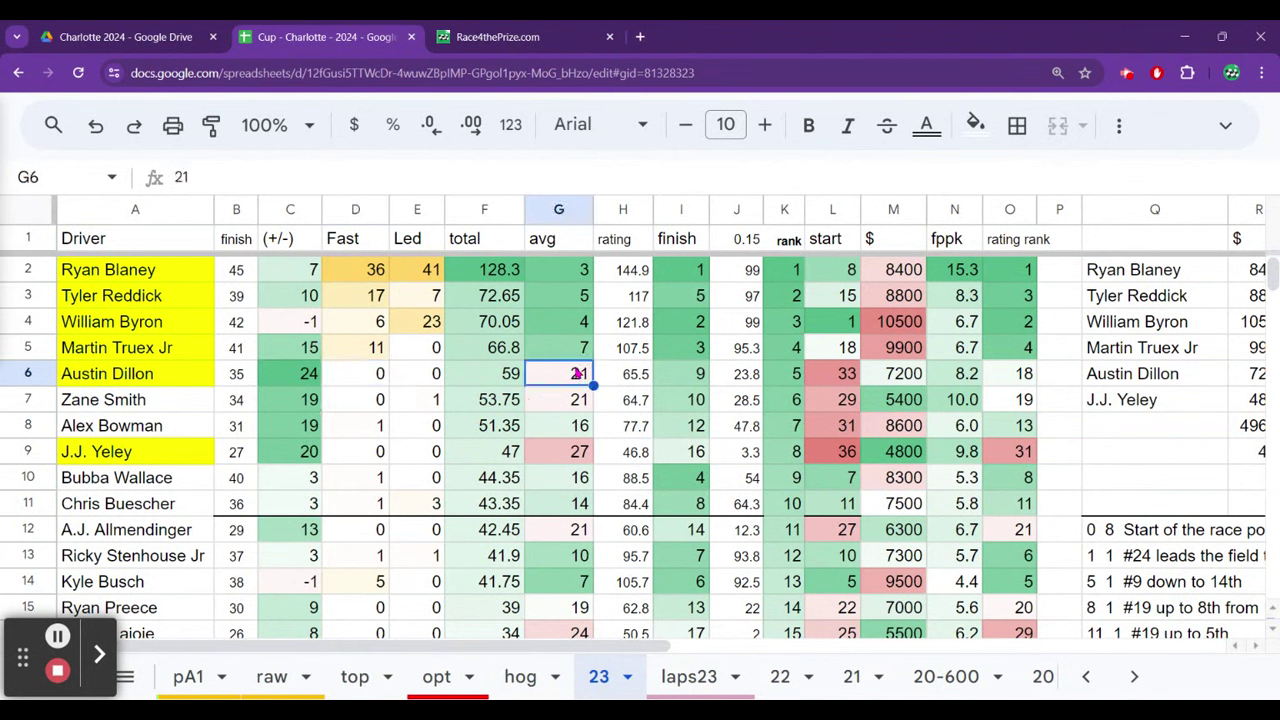
{"action": "key", "text": "Right"}
{"action": "key", "text": "Right"}
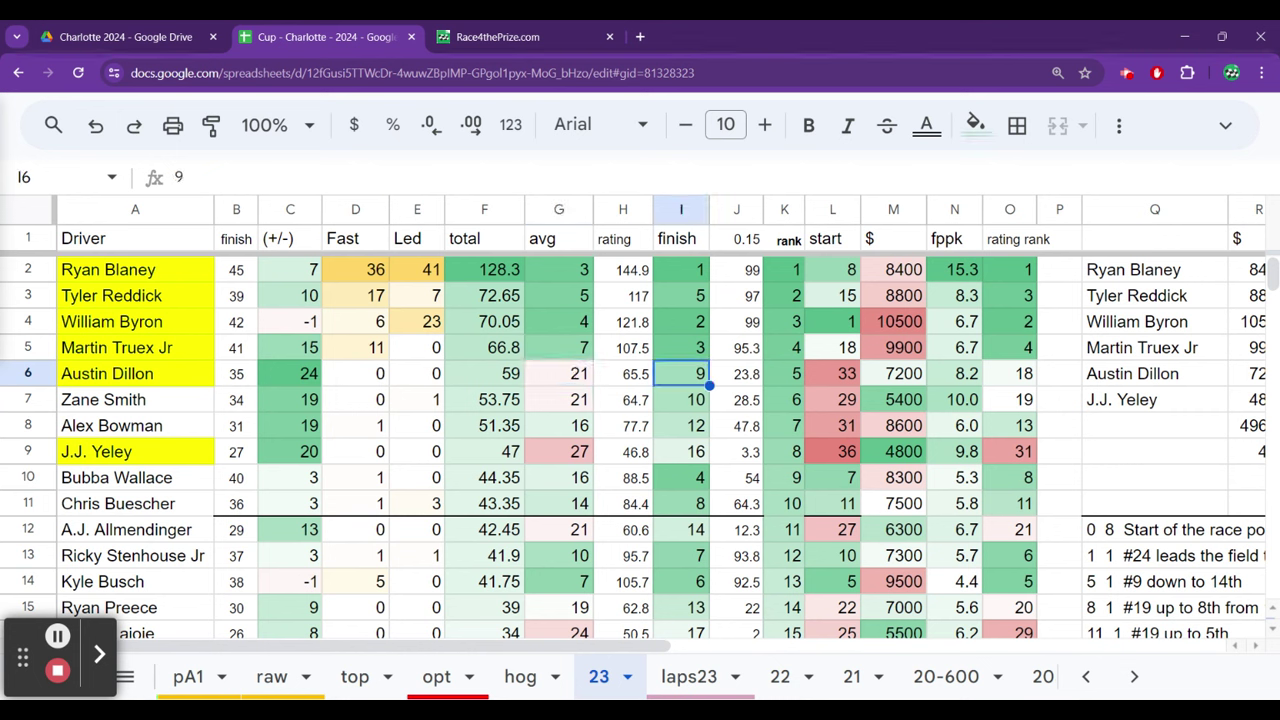
{"action": "left_click", "coordinate": [578, 374]}
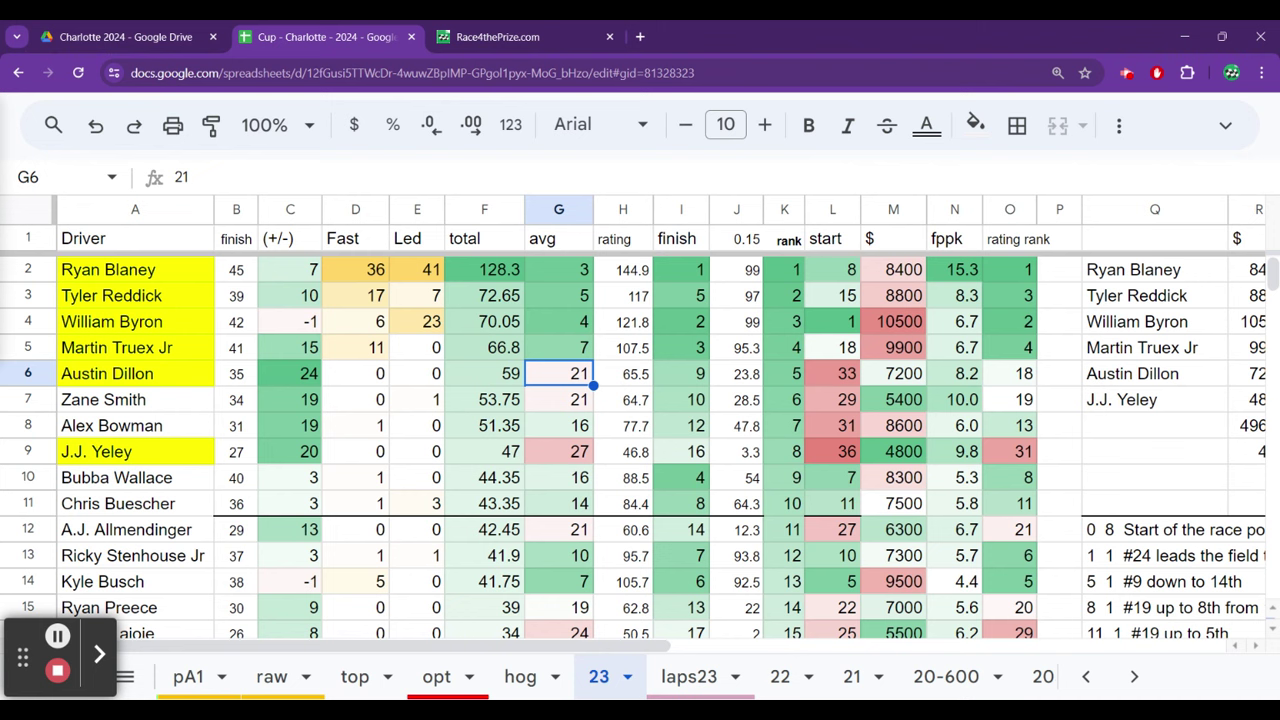
- Compare the 23 sheet's average positions between Austin Dillon and J.J. Yeley
{"action": "key", "text": "Down"}
{"action": "key", "text": "Down"}
{"action": "key", "text": "Down"}
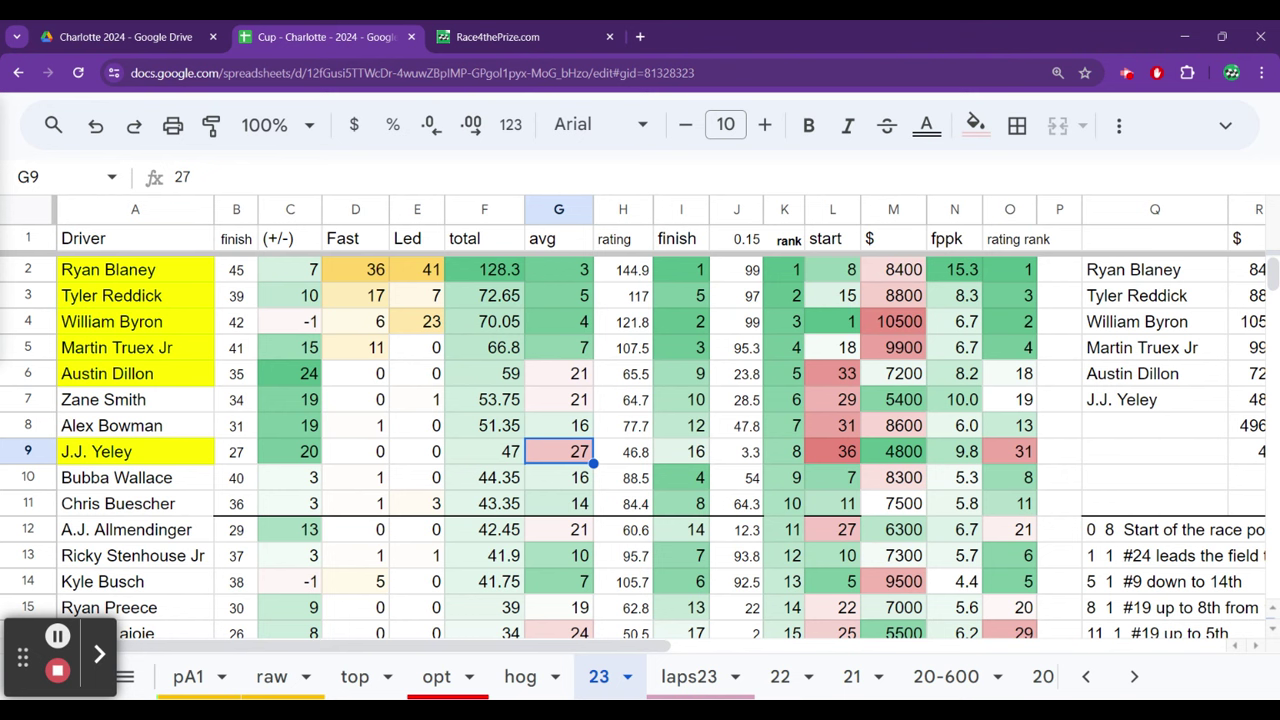
{"action": "left_click", "coordinate": [577, 373]}
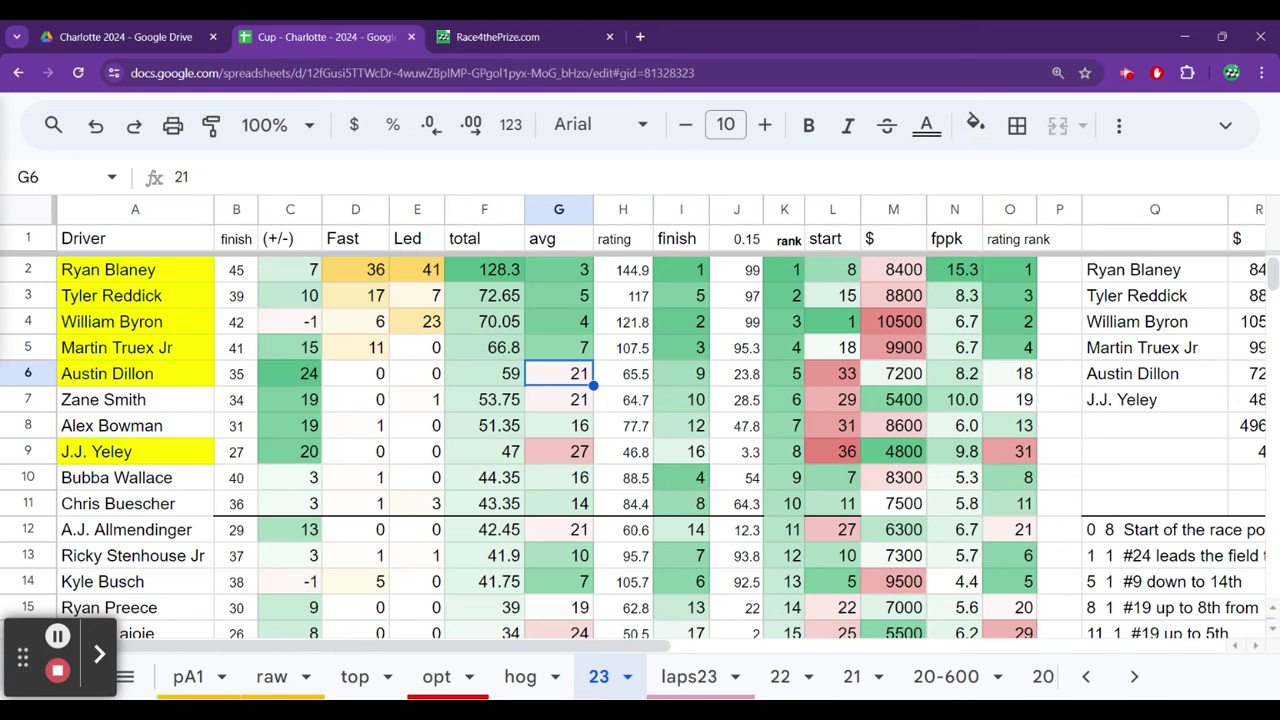
- Compare the 23 sheet's finishing positions from Austin Dillon to J.J. Yeley and check the values beside Yeley's finish
{"action": "left_click", "coordinate": [681, 373]}
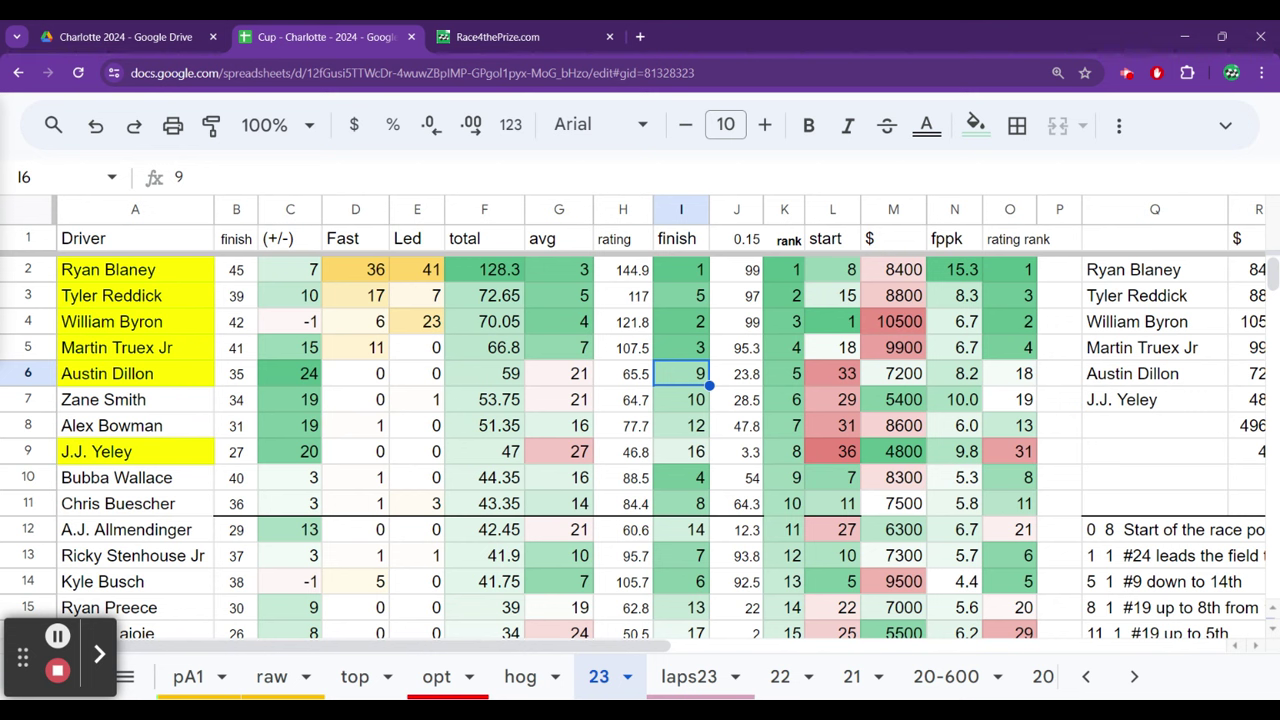
{"action": "key", "text": "Down"}
{"action": "key", "text": "Down"}
{"action": "key", "text": "Down"}
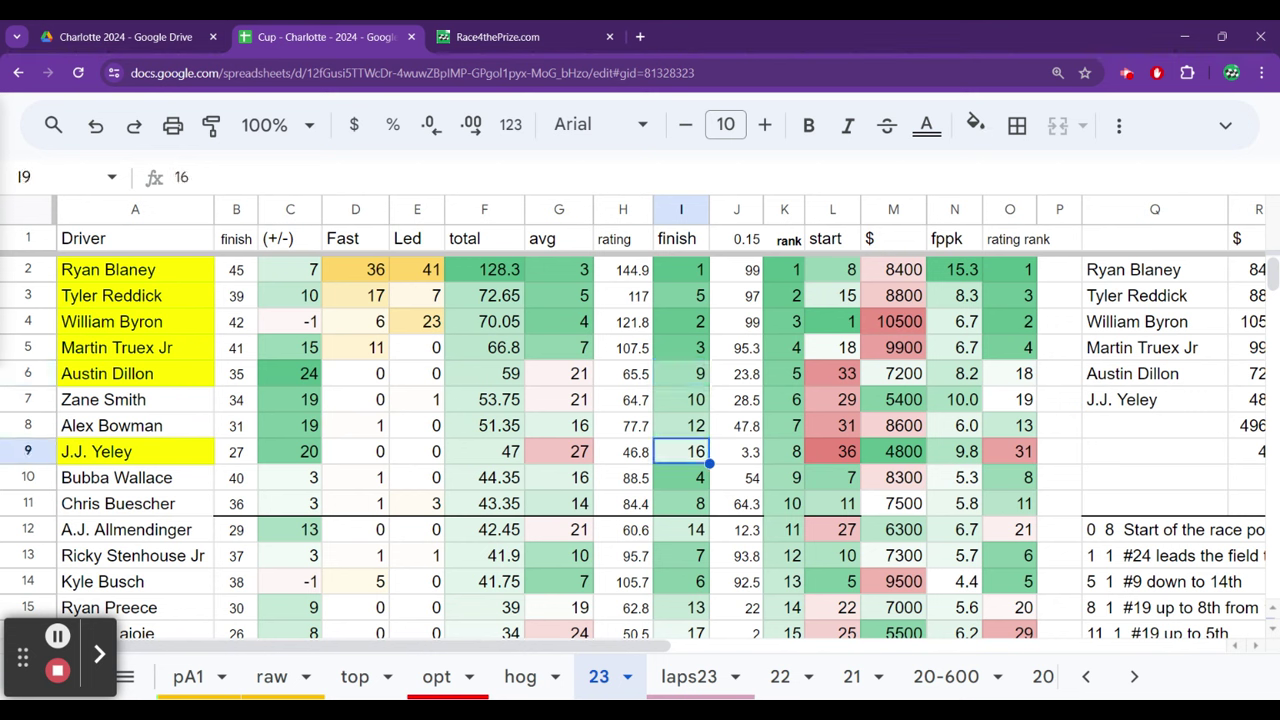
{"action": "key", "text": "Left"}
{"action": "key", "text": "Left"}
{"action": "key", "text": "Right"}
{"action": "key", "text": "Right"}
- Open the 22 sheet and review the average positions down to Ty Dillon
{"action": "left_click", "coordinate": [776, 680]}
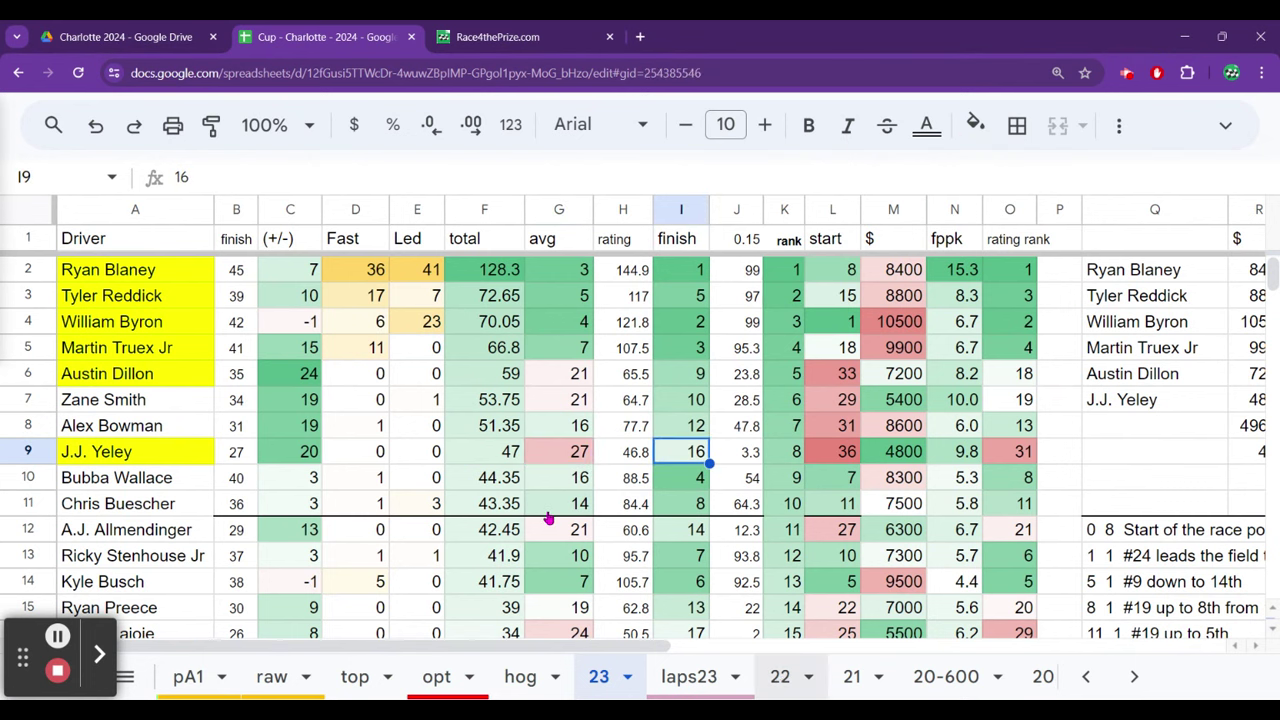
{"action": "left_click", "coordinate": [575, 380]}
{"action": "key", "text": "Down"}
{"action": "key", "text": "Down"}
{"action": "key", "text": "Down"}
{"action": "key", "text": "Down"}
{"action": "key", "text": "Down"}
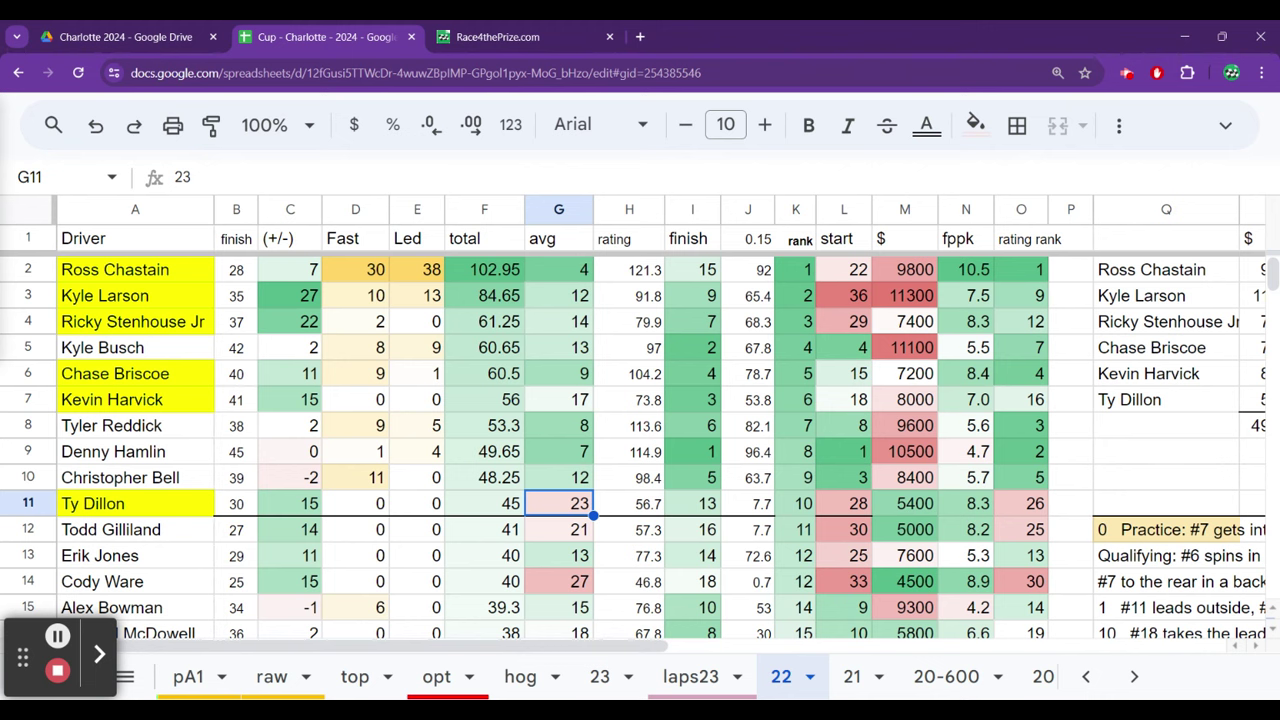
- Trace Ty Dillon's row on the 22 sheet to his starting position and back towards his finish
{"action": "key", "text": "Right"}
{"action": "key", "text": "Right"}
{"action": "key", "text": "Right"}
{"action": "key", "text": "Right"}
{"action": "key", "text": "Right"}
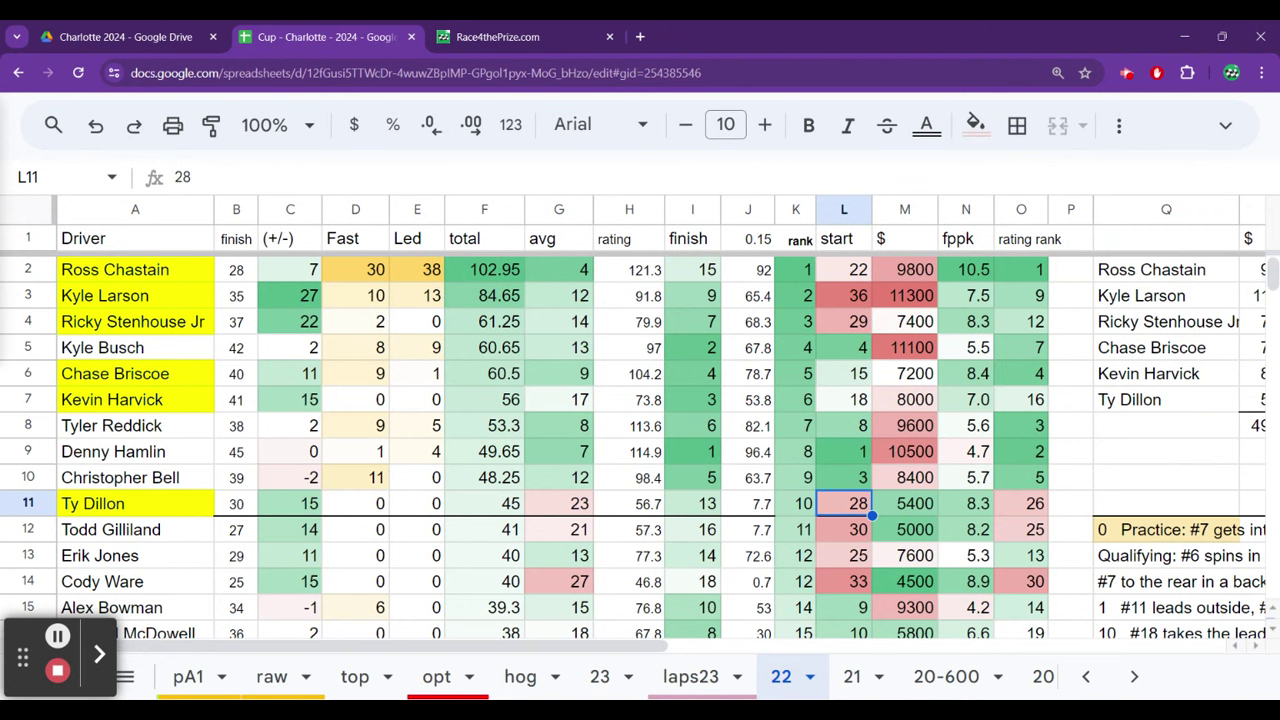
{"action": "key", "text": "Left"}
{"action": "key", "text": "Left"}
{"action": "key", "text": "Left"}
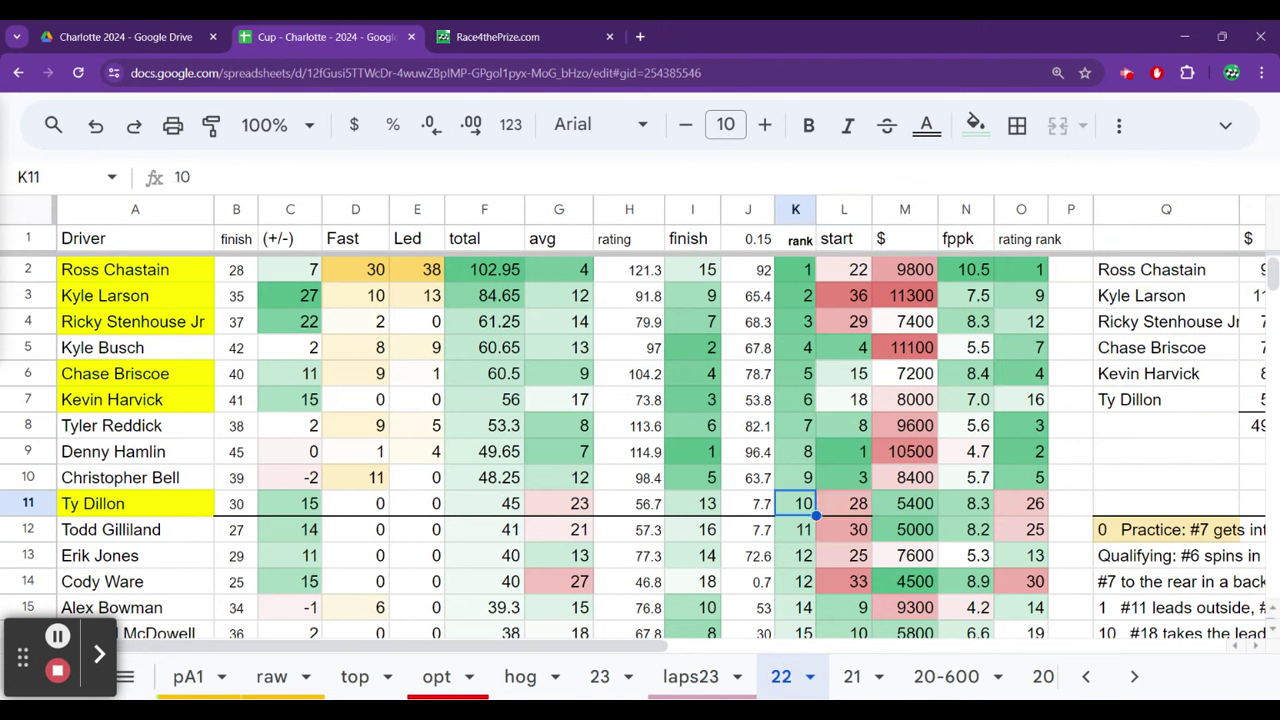
- Review the 22 sheet's finishing positions from Ty Dillon up to Ricky Stenhouse Jr
{"action": "key", "text": "Up"}
{"action": "key", "text": "Up"}
{"action": "key", "text": "Up"}
{"action": "key", "text": "Up"}
{"action": "key", "text": "Up"}
{"action": "key", "text": "Up"}
{"action": "key", "text": "Up"}
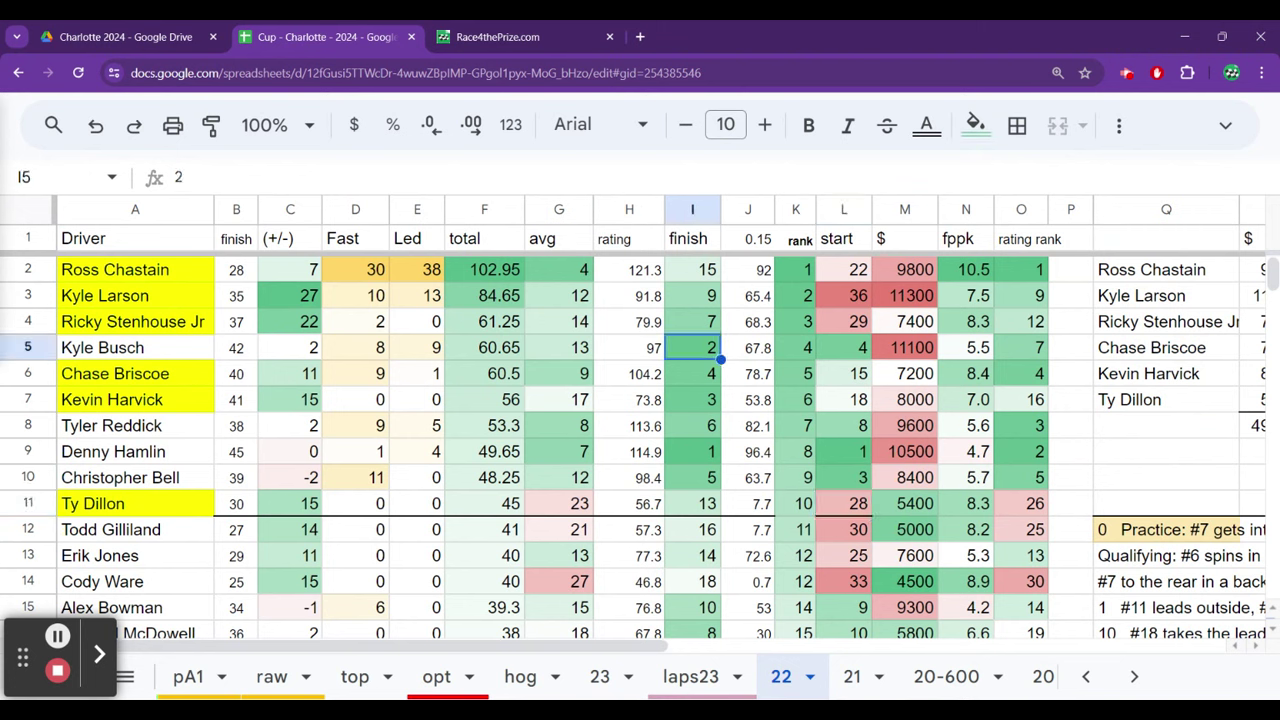
- Trace Ricky Stenhouse Jr's row on the 22 sheet to his starting position and back to his average position
{"action": "key", "text": "Right"}
{"action": "key", "text": "Right"}
{"action": "key", "text": "Right"}
{"action": "key", "text": "Left"}
{"action": "key", "text": "Left"}
{"action": "key", "text": "Left"}
{"action": "key", "text": "Left"}
{"action": "key", "text": "Left"}
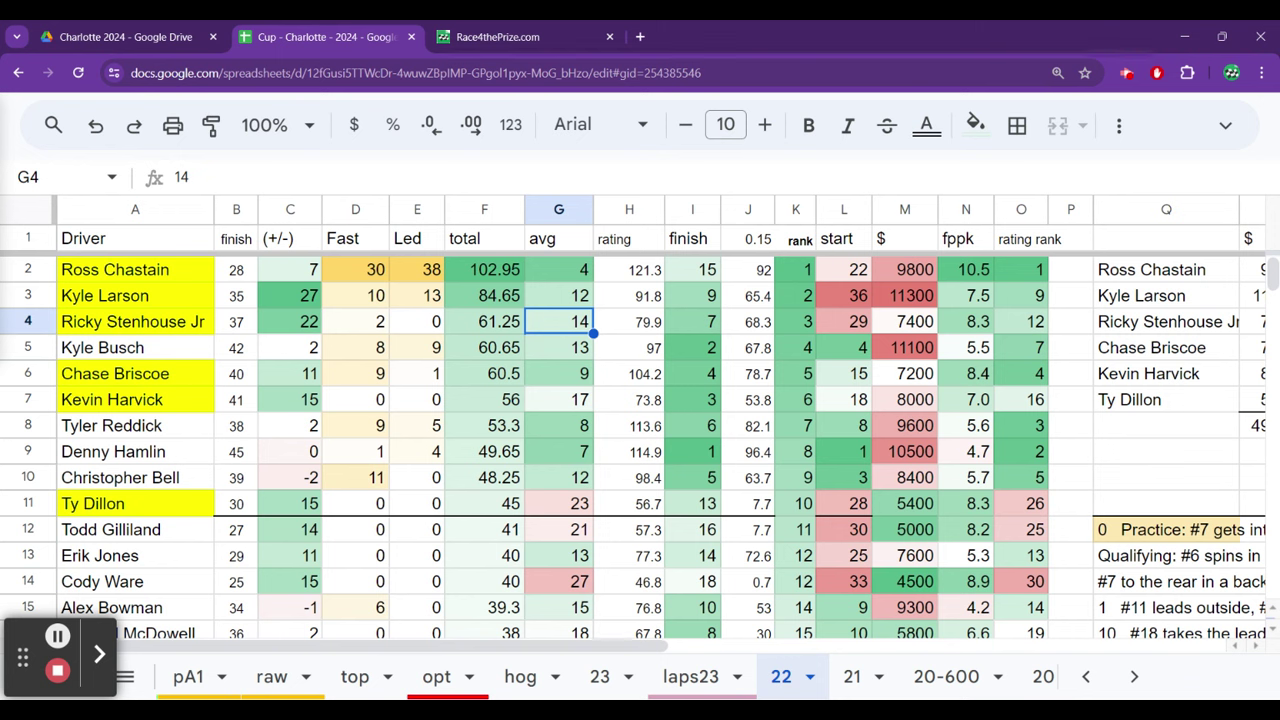
- Open the 21 sheet and compare the average positions from Austin Dillon up to Kyle Busch
{"action": "left_click", "coordinate": [858, 678]}
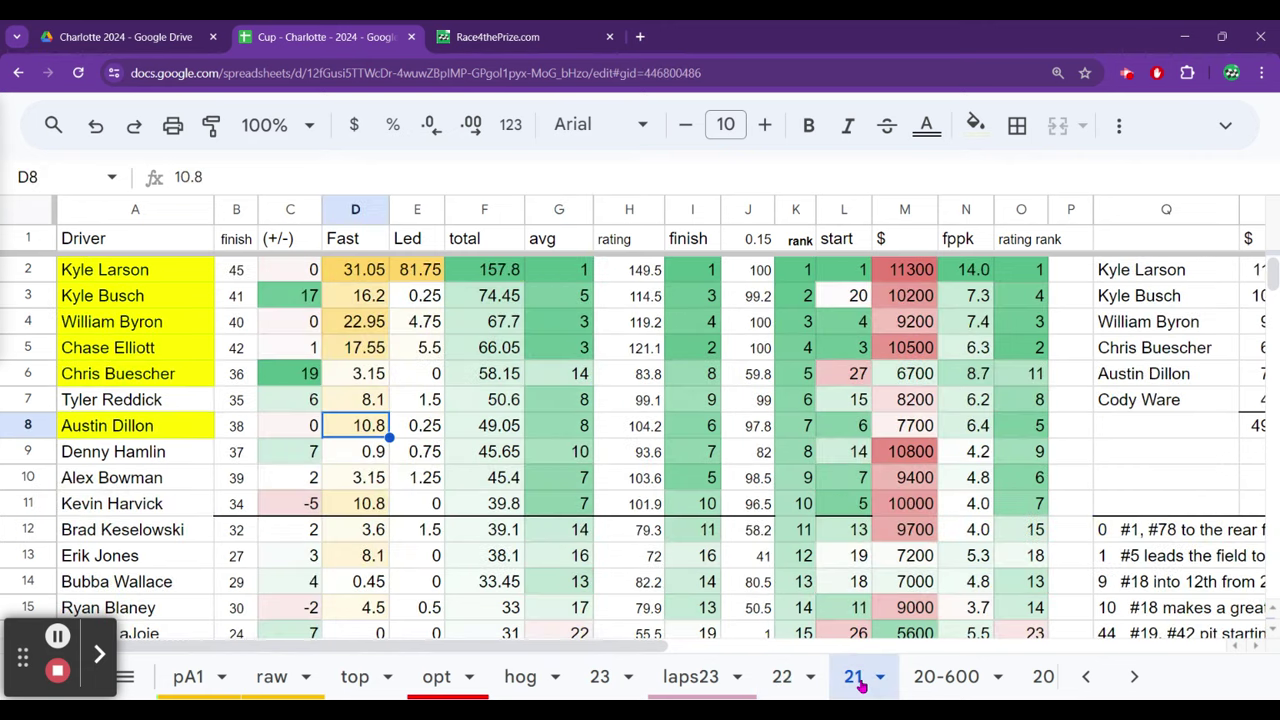
{"action": "left_click", "coordinate": [564, 409]}
{"action": "left_click", "coordinate": [563, 422]}
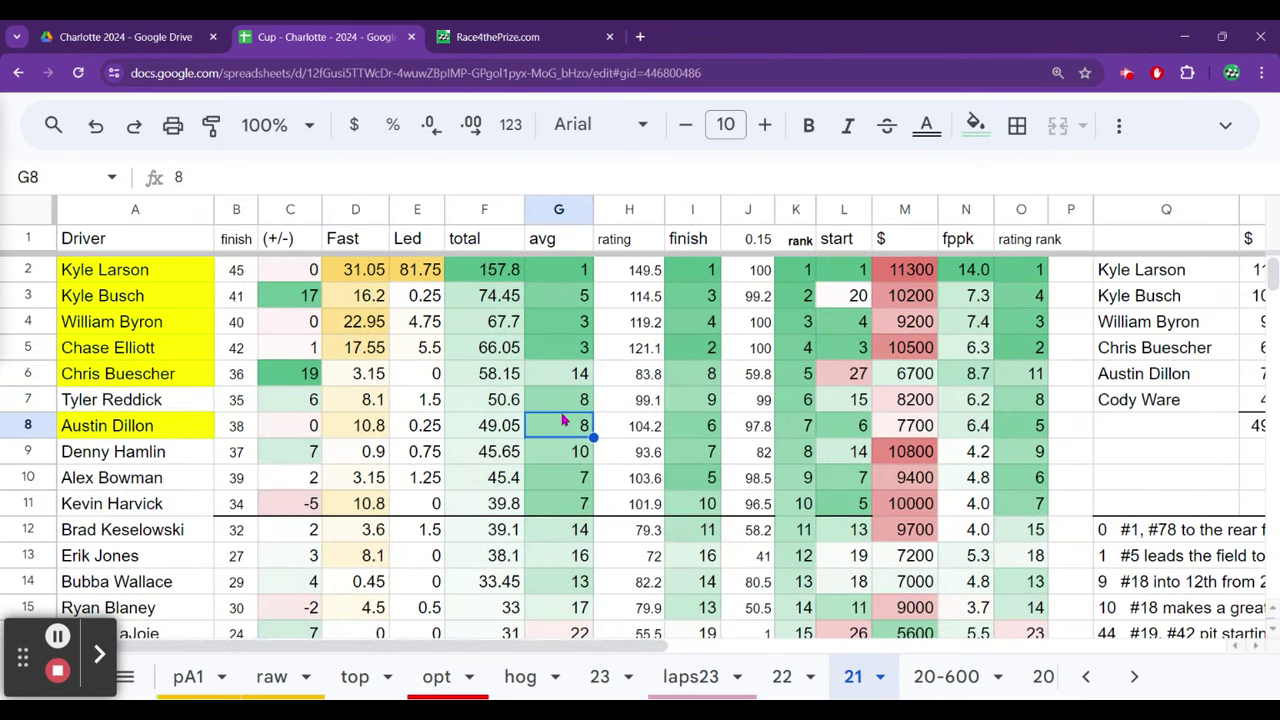
{"action": "key", "text": "Up"}
{"action": "key", "text": "Up"}
{"action": "key", "text": "Up"}
{"action": "key", "text": "Up"}
{"action": "key", "text": "Up"}
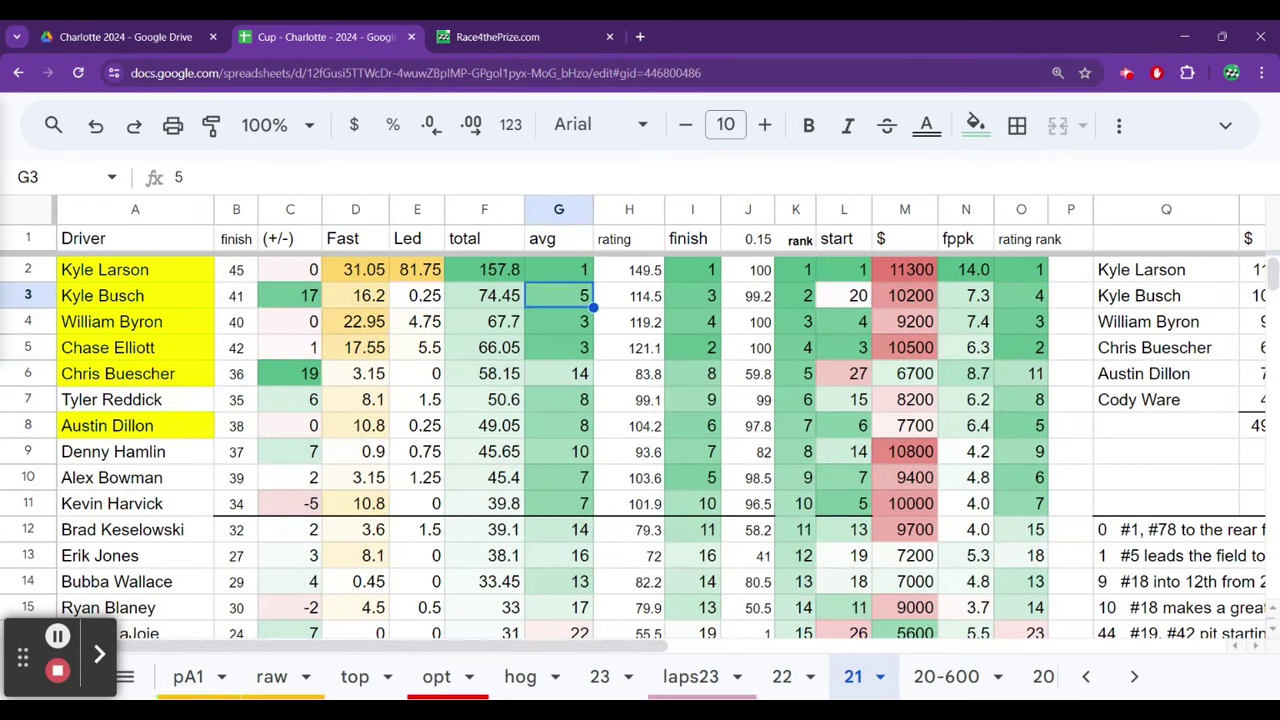
- Compare the average positions on the 21 sheet from Kyle Busch down to Austin Dillon
{"action": "key", "text": "Down"}
{"action": "key", "text": "Down"}
{"action": "key", "text": "Down"}
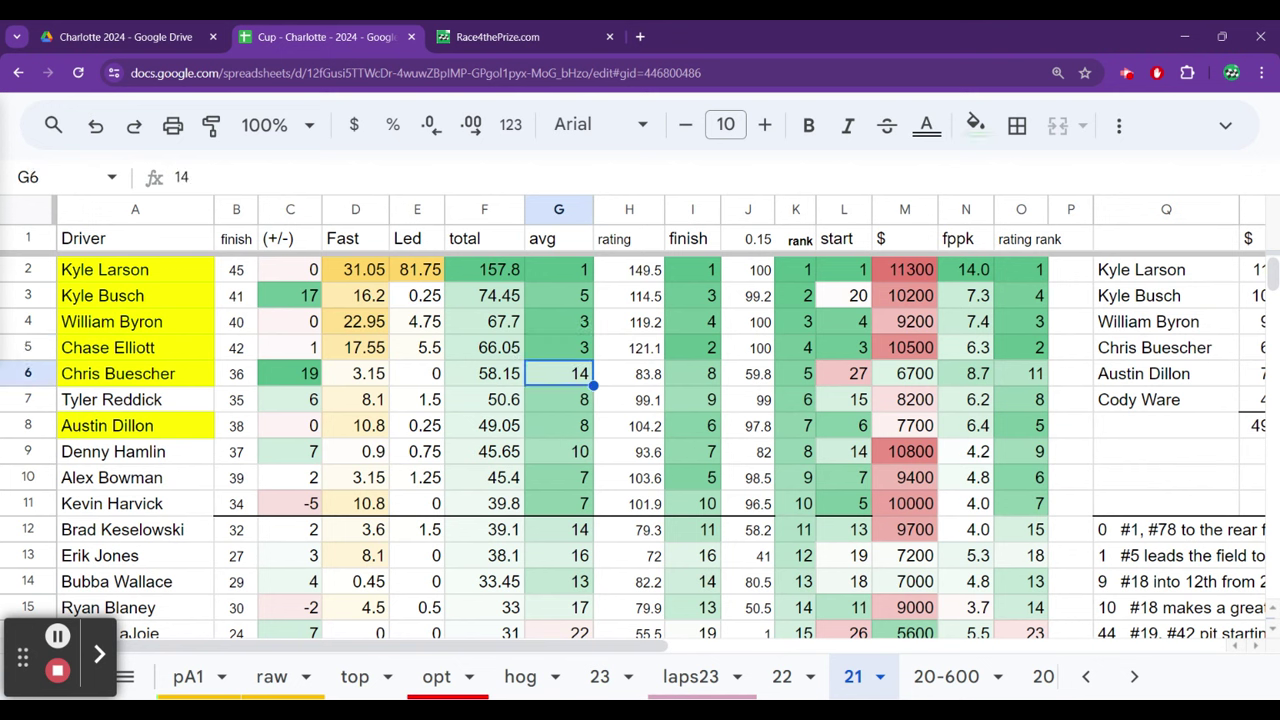
{"action": "key", "text": "Down"}
{"action": "key", "text": "Down"}
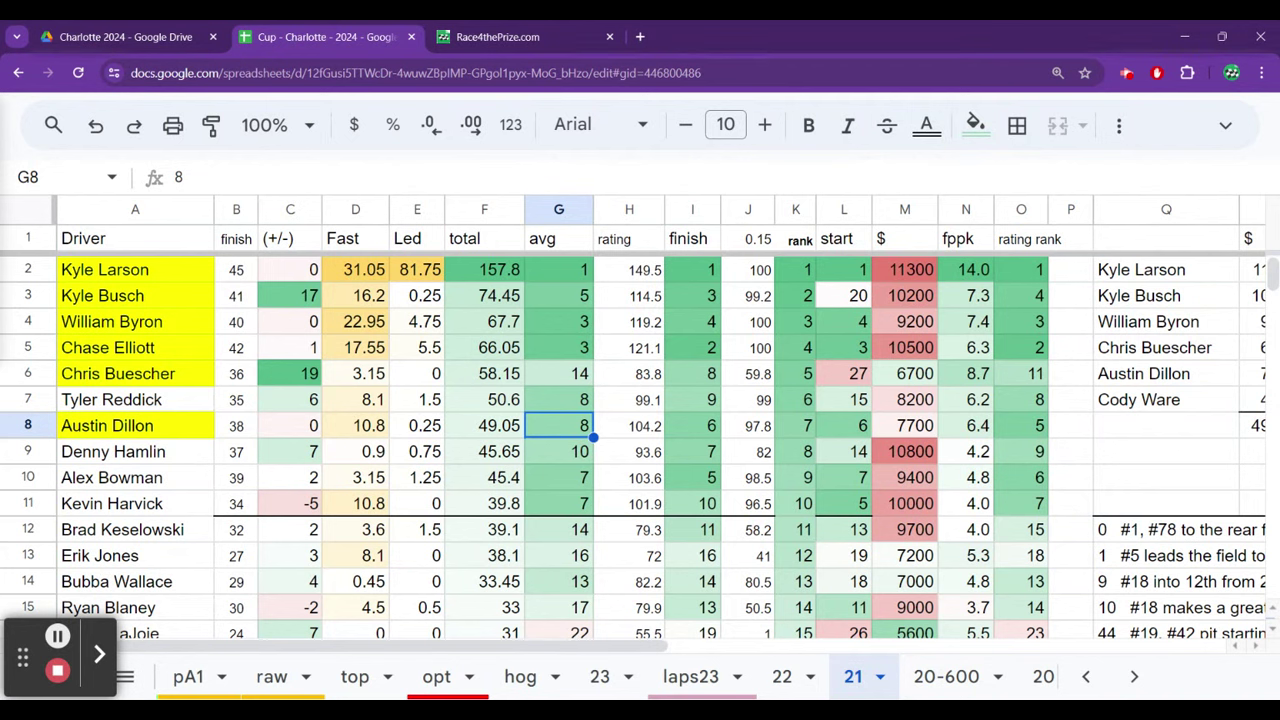
- Open the 20-600 sheet and review the finishing positions from Kevin Harvick down to row 22
{"action": "left_click", "coordinate": [945, 677]}
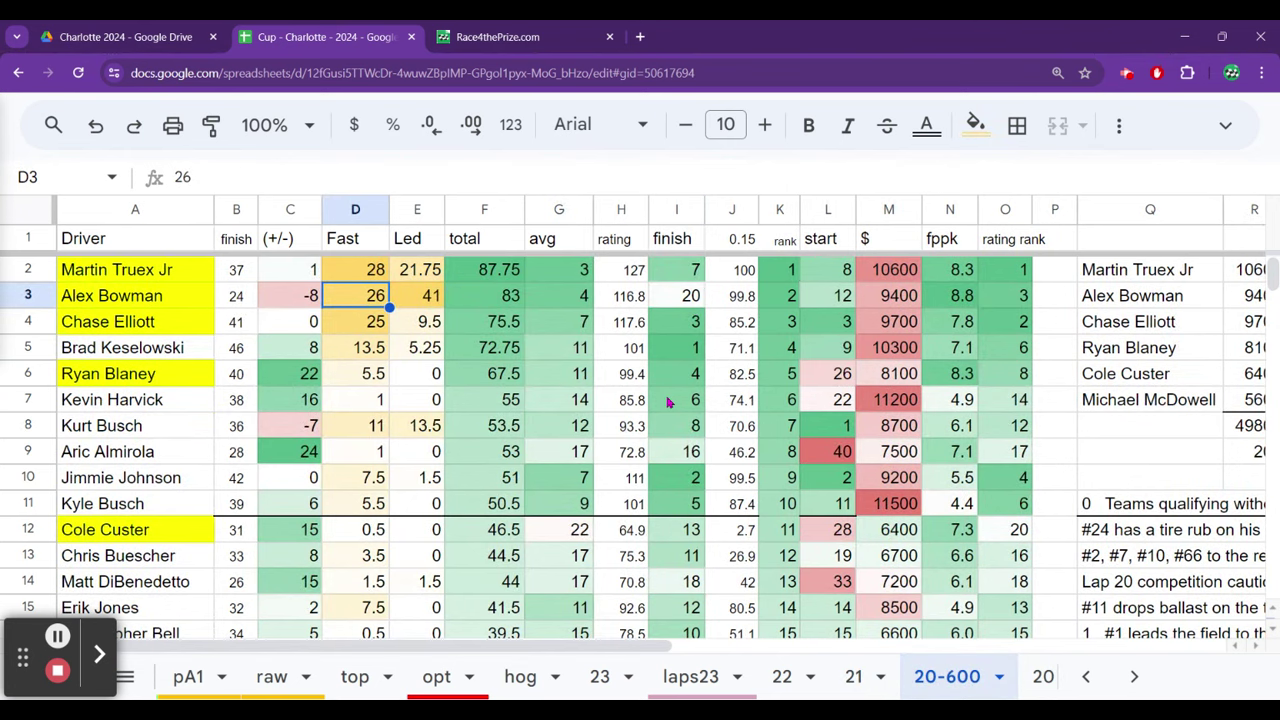
{"action": "left_click", "coordinate": [672, 401]}
{"action": "key", "text": "Down"}
{"action": "key", "text": "Down"}
{"action": "key", "text": "Down"}
{"action": "key", "text": "Down"}
{"action": "key", "text": "Down"}
{"action": "key", "text": "Down"}
{"action": "key", "text": "Down"}
{"action": "key", "text": "Down"}
{"action": "key", "text": "Down"}
{"action": "key", "text": "Down"}
{"action": "key", "text": "Down"}
{"action": "key", "text": "Down"}
{"action": "key", "text": "Down"}
{"action": "key", "text": "Down"}
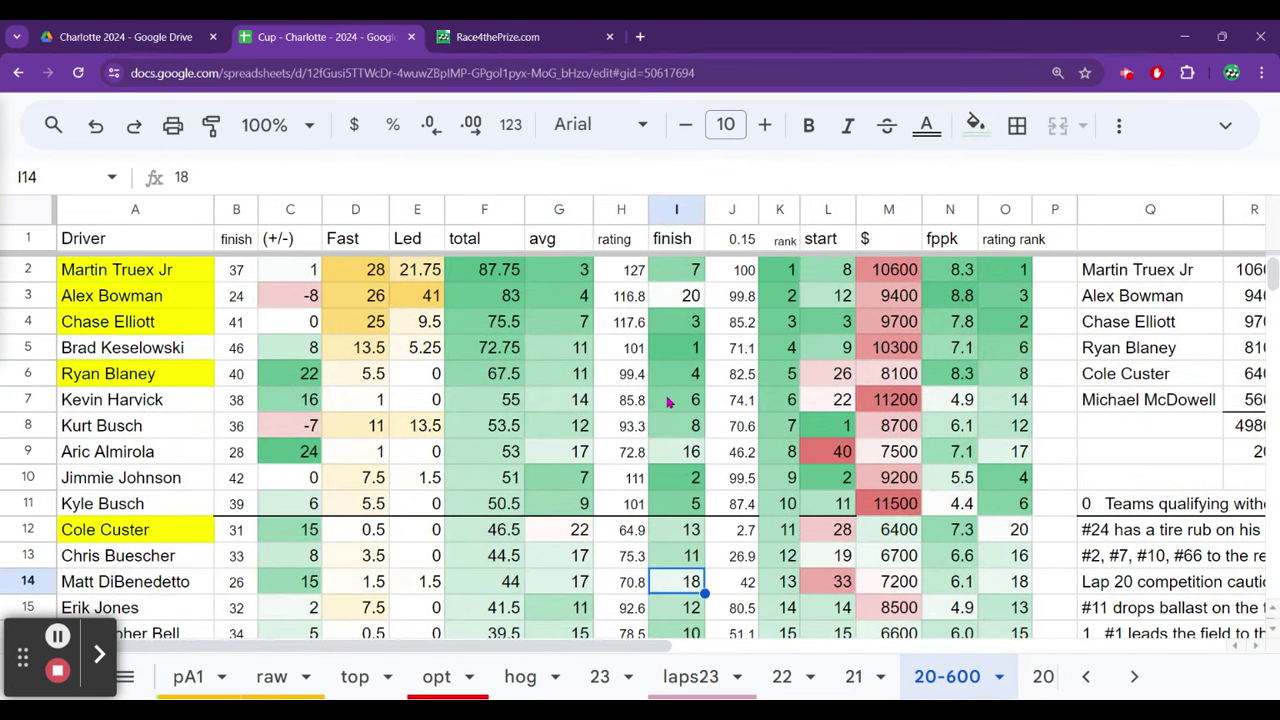
{"action": "key", "text": "Down"}
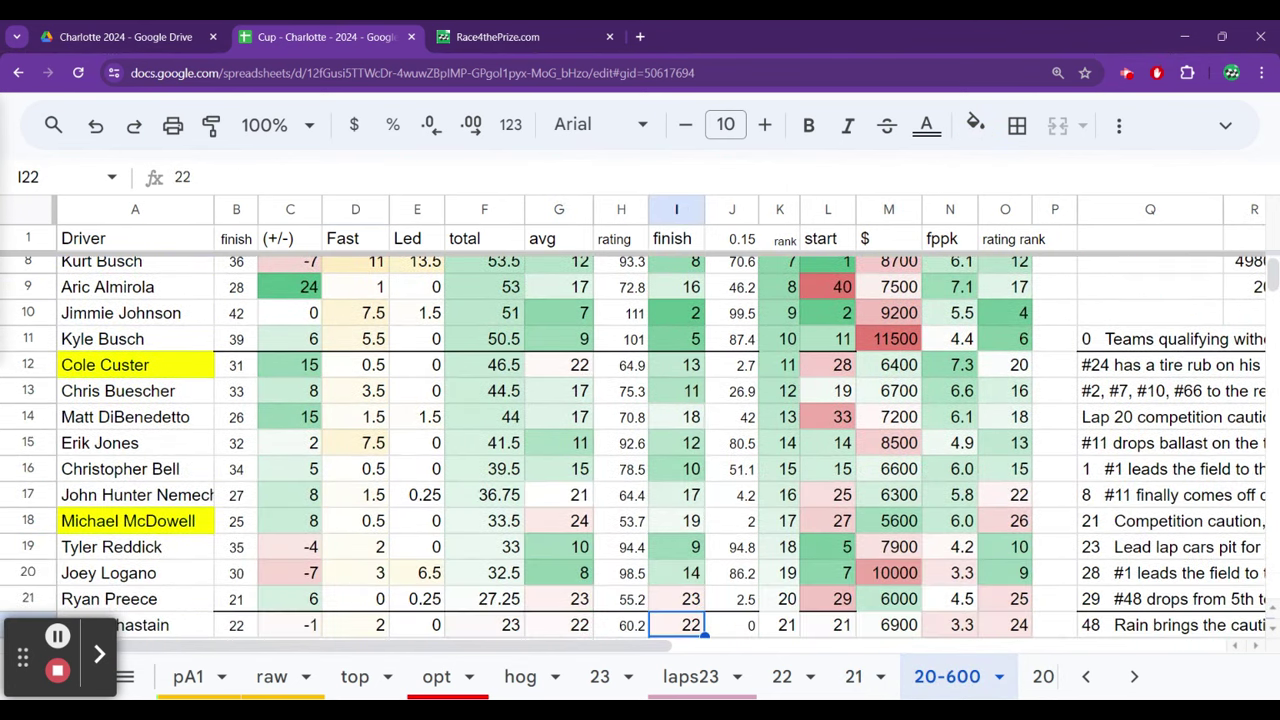
- Review the 20-600 sheet's average positions from the lower rows up to Cole Custer
{"action": "key", "text": "Up"}
{"action": "key", "text": "Up"}
{"action": "key", "text": "Left"}
{"action": "key", "text": "Left"}
{"action": "key", "text": "Up"}
{"action": "key", "text": "Up"}
{"action": "key", "text": "Up"}
{"action": "key", "text": "Up"}
{"action": "key", "text": "Up"}
{"action": "key", "text": "Up"}
{"action": "key", "text": "Up"}
{"action": "key", "text": "Up"}
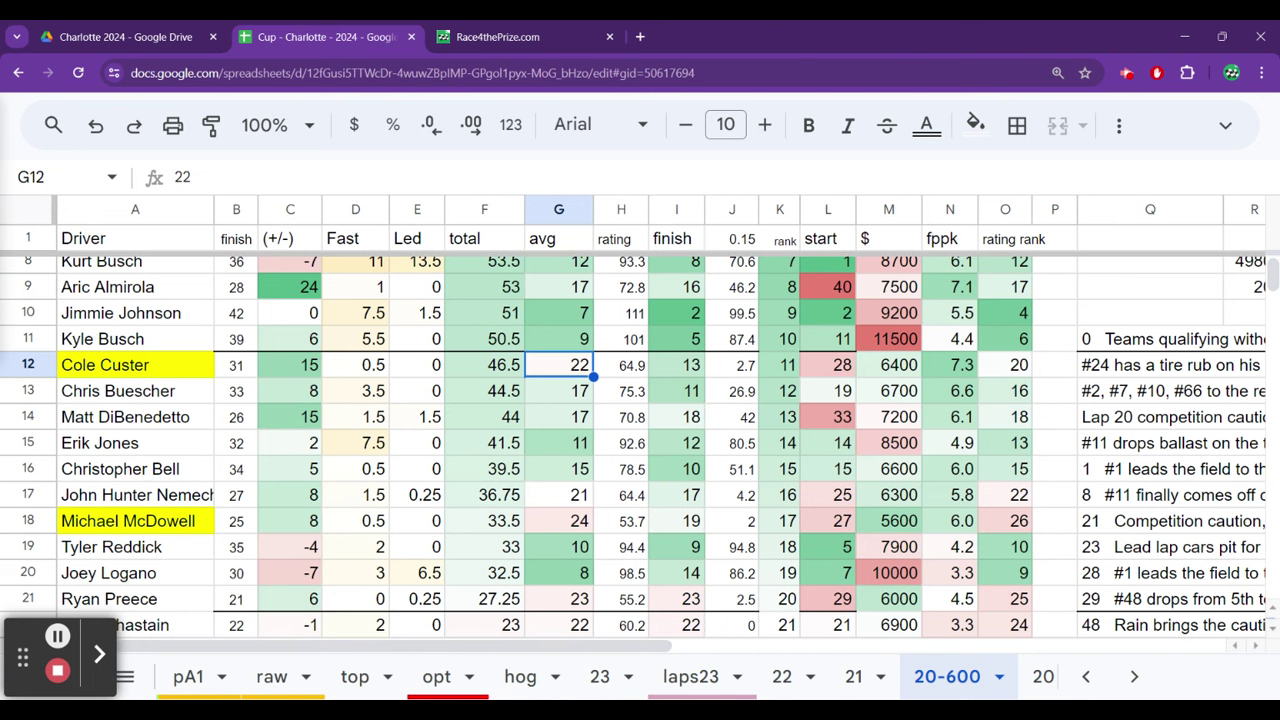
- Compare the 20-600 average positions from Cole Custer down to Michael McDowell
{"action": "key", "text": "Down"}
{"action": "key", "text": "Down"}
{"action": "key", "text": "Down"}
{"action": "key", "text": "Down"}
{"action": "key", "text": "Down"}
{"action": "key", "text": "Down"}
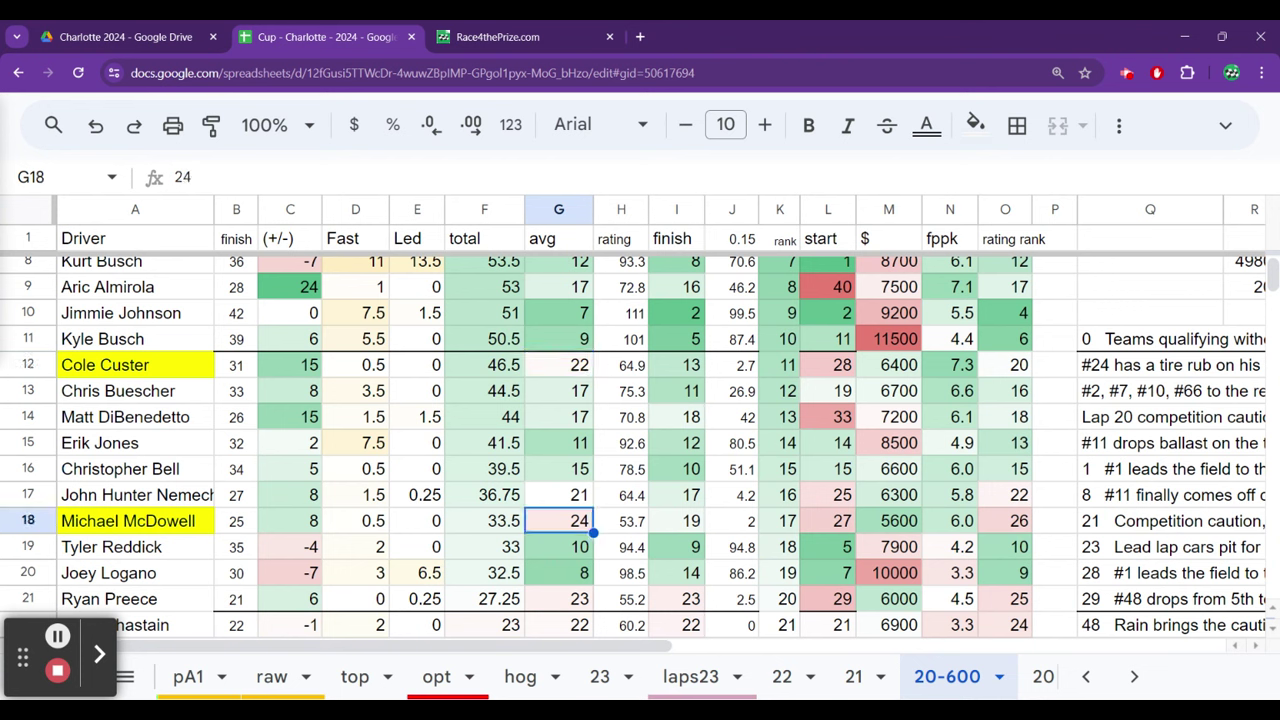
- Trace Michael McDowell's row on the 20-600 sheet across to the race note about the competition caution
{"action": "key", "text": "Right"}
{"action": "key", "text": "Right"}
{"action": "key", "text": "Right"}
{"action": "key", "text": "Right"}
{"action": "key", "text": "Right"}
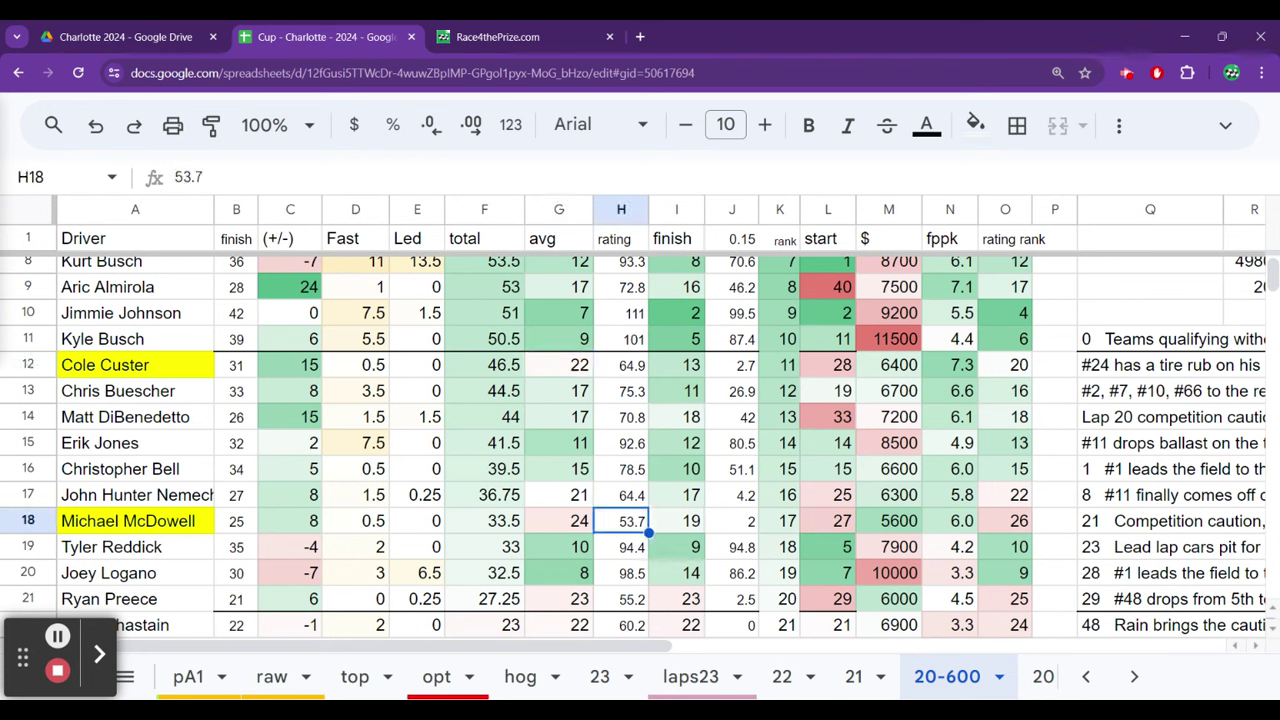
{"action": "key", "text": "Right"}
{"action": "key", "text": "Right"}
{"action": "key", "text": "Right"}
{"action": "key", "text": "Right"}
{"action": "key", "text": "Right"}
{"action": "key", "text": "Right"}
{"action": "key", "text": "Right"}
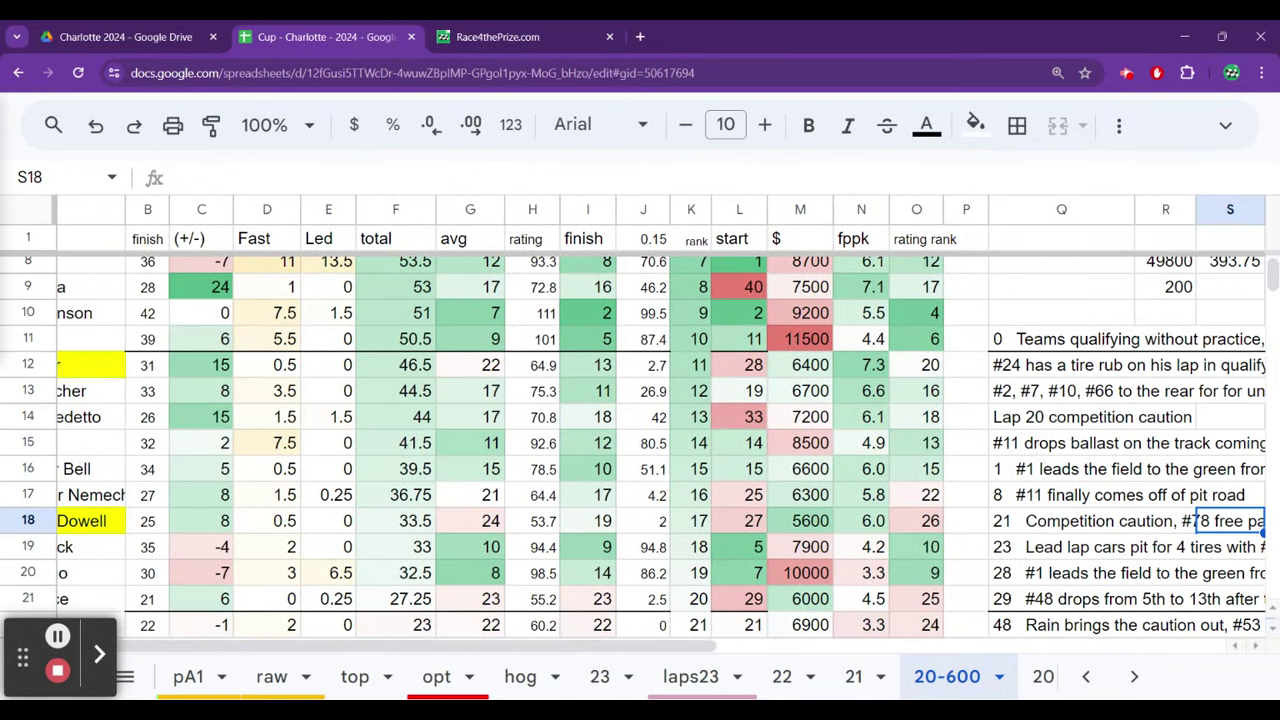
{"action": "key", "text": "Left"}
{"action": "key", "text": "Left"}
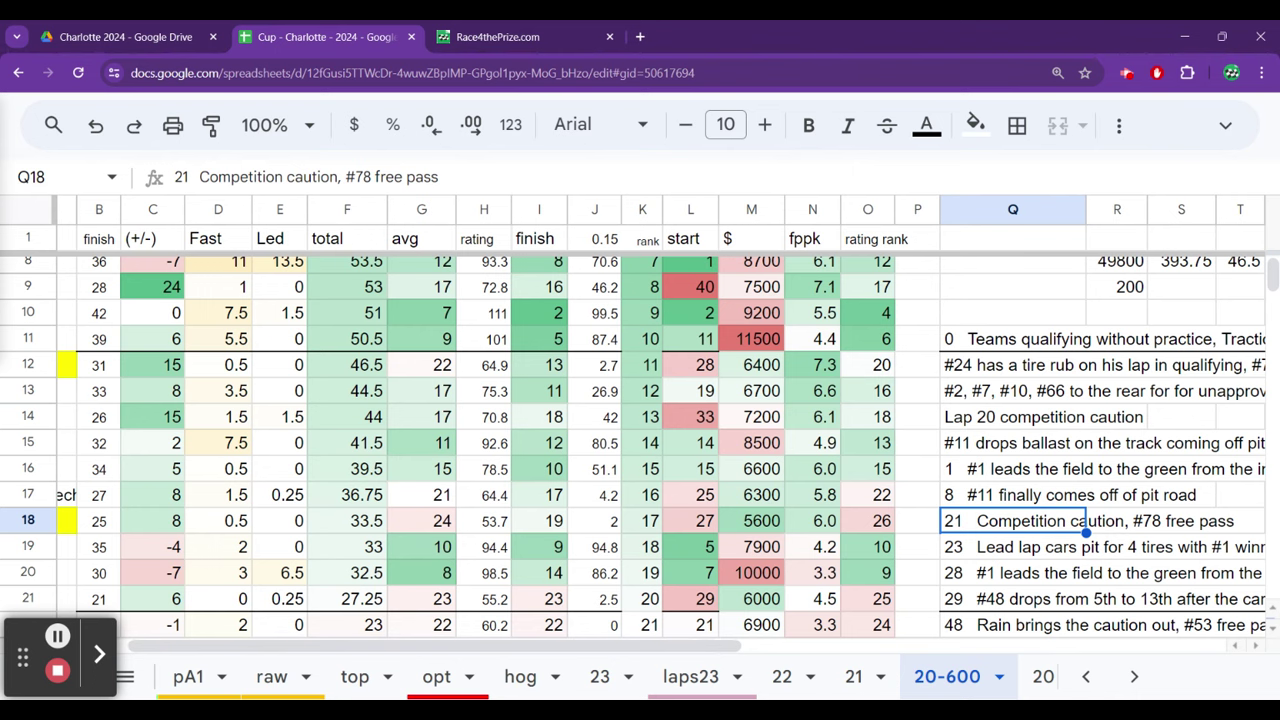
- Trace row 18 of the 20-600 sheet from the race notes back to Michael McDowell's name
{"action": "key", "text": "Left"}
{"action": "key", "text": "Left"}
{"action": "key", "text": "Left"}
{"action": "key", "text": "Left"}
{"action": "key", "text": "Left"}
{"action": "key", "text": "Left"}
{"action": "key", "text": "Left"}
{"action": "key", "text": "Left"}
{"action": "key", "text": "Left"}
{"action": "key", "text": "Left"}
{"action": "key", "text": "Left"}
{"action": "key", "text": "Left"}
{"action": "key", "text": "Left"}
{"action": "key", "text": "Left"}
{"action": "key", "text": "Left"}
{"action": "key", "text": "Left"}
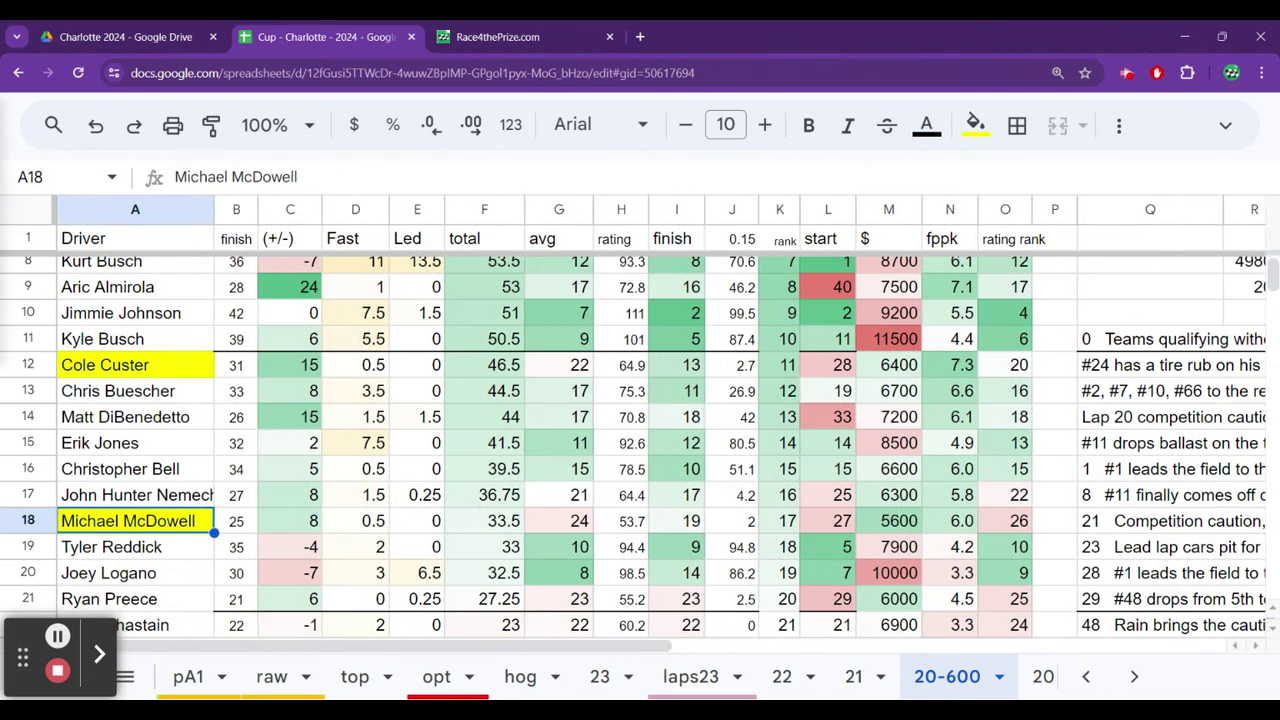
- Follow Michael McDowell's row from his name to his average position on the 20-600 sheet
{"action": "key", "text": "Right"}
{"action": "key", "text": "Right"}
{"action": "key", "text": "Right"}
{"action": "key", "text": "Right"}
{"action": "key", "text": "Right"}
{"action": "key", "text": "Right"}
{"action": "key", "text": "Right"}
{"action": "key", "text": "Left"}
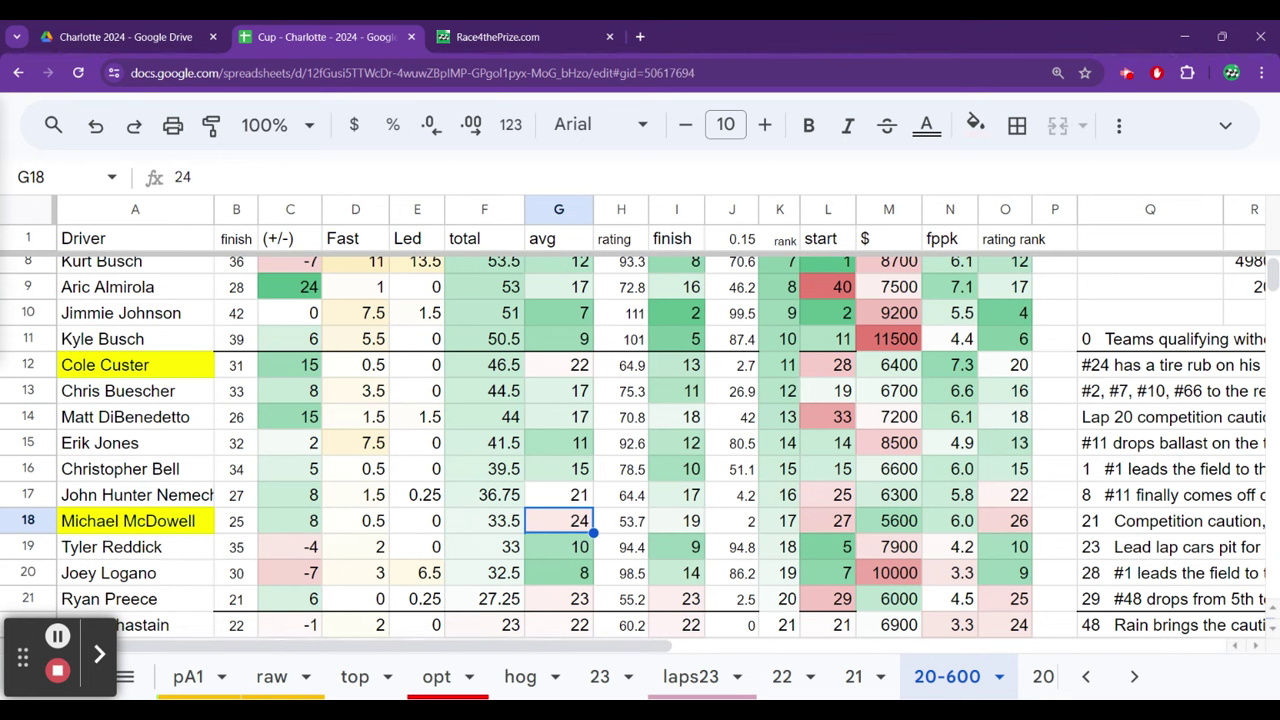
- Check Michael McDowell's finish, starting position and salary on the 20-600 sheet, returning to his average position
{"action": "key", "text": "Right"}
{"action": "key", "text": "Right"}
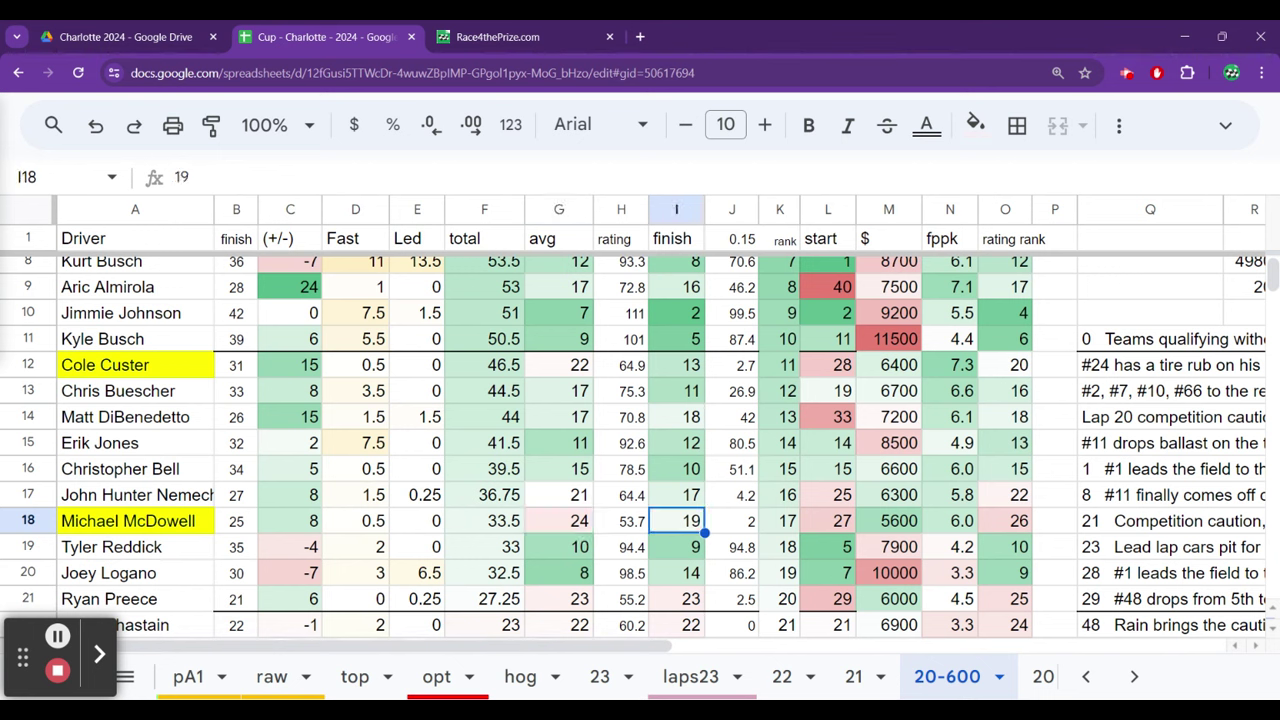
{"action": "key", "text": "Right"}
{"action": "key", "text": "Right"}
{"action": "key", "text": "Right"}
{"action": "key", "text": "Right"}
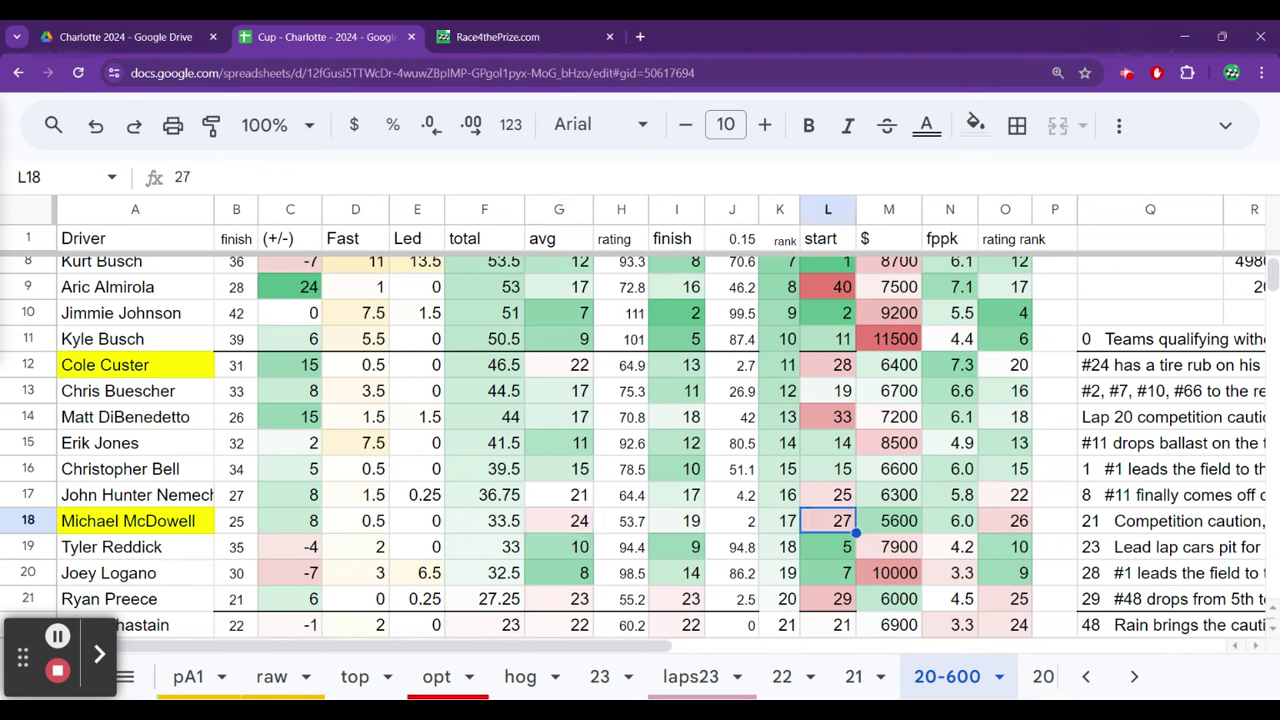
{"action": "key", "text": "Right"}
{"action": "key", "text": "Left"}
{"action": "key", "text": "Left"}
{"action": "key", "text": "Left"}
{"action": "key", "text": "Left"}
{"action": "key", "text": "Left"}
{"action": "key", "text": "Left"}
{"action": "key", "text": "Left"}
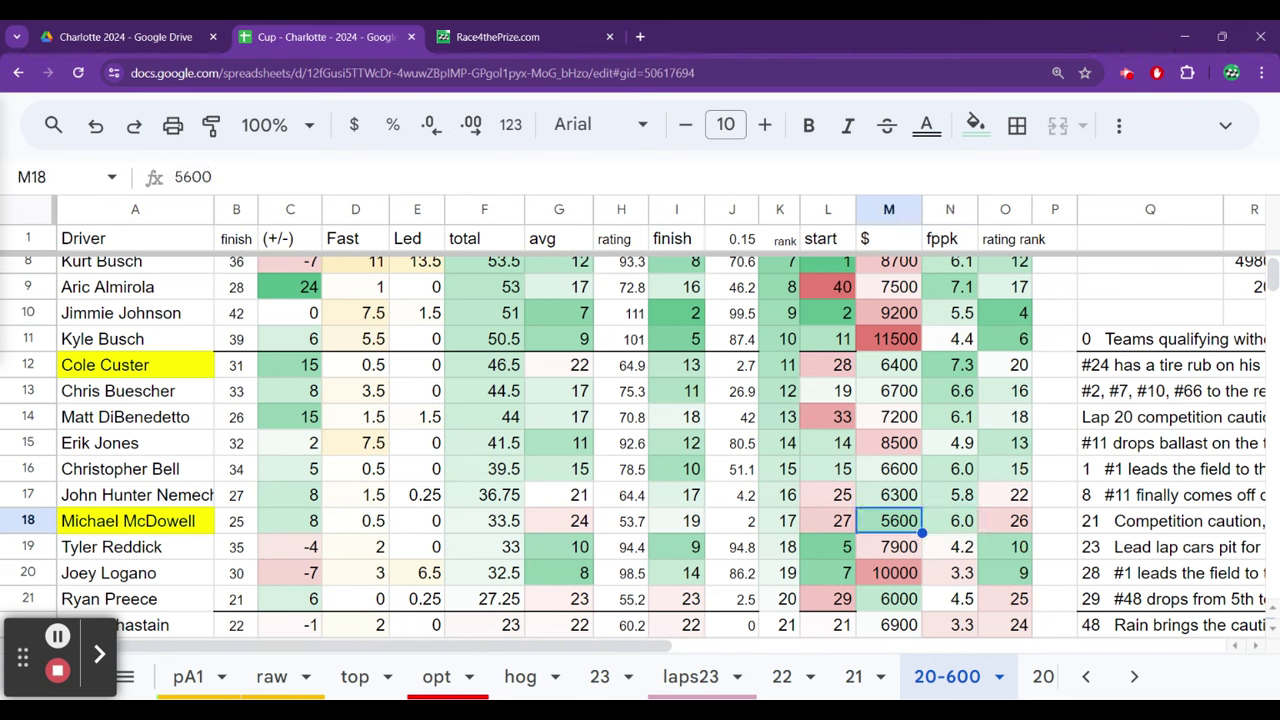
- Compare the 20-600 average positions from Michael McDowell up to Cole Custer
{"action": "key", "text": "Up"}
{"action": "key", "text": "Up"}
{"action": "key", "text": "Up"}
{"action": "key", "text": "Up"}
{"action": "key", "text": "Up"}
{"action": "key", "text": "Up"}
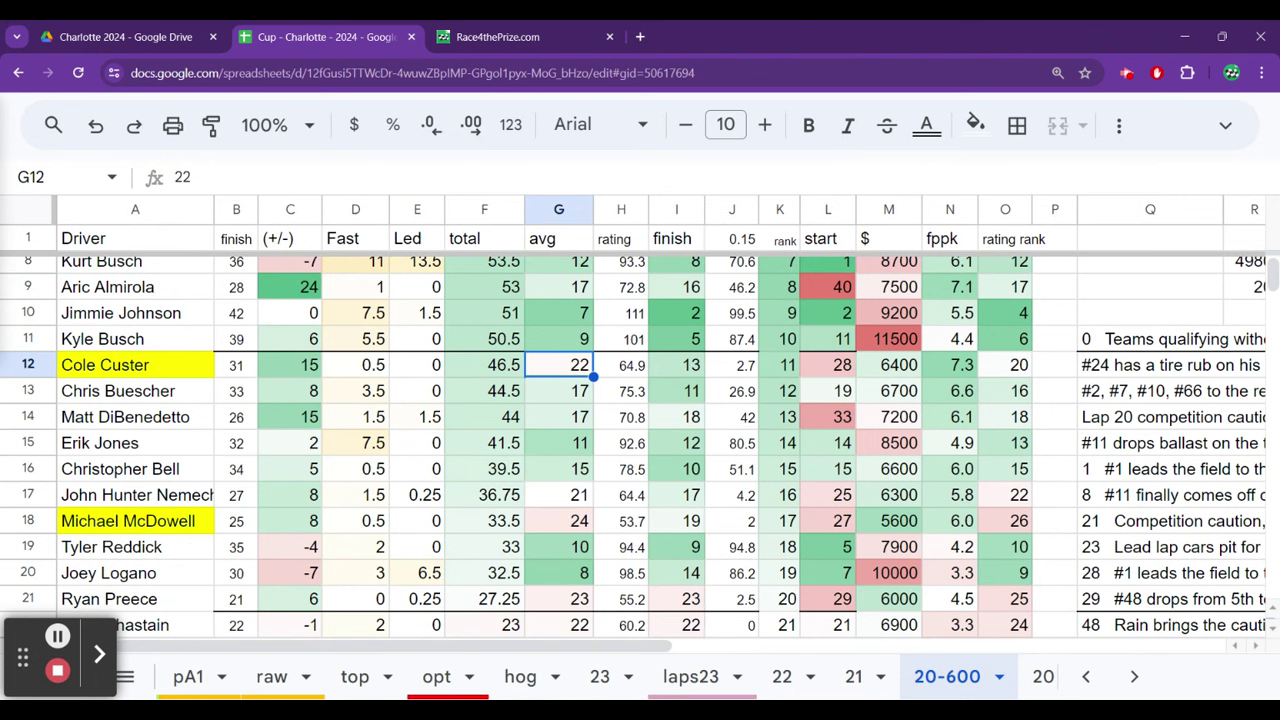
- Review the 20-600 average positions from Cole Custer down to Tyler Reddick
{"action": "key", "text": "Down"}
{"action": "key", "text": "Down"}
{"action": "key", "text": "Down"}
{"action": "key", "text": "Down"}
{"action": "key", "text": "Down"}
{"action": "key", "text": "Down"}
{"action": "key", "text": "Down"}
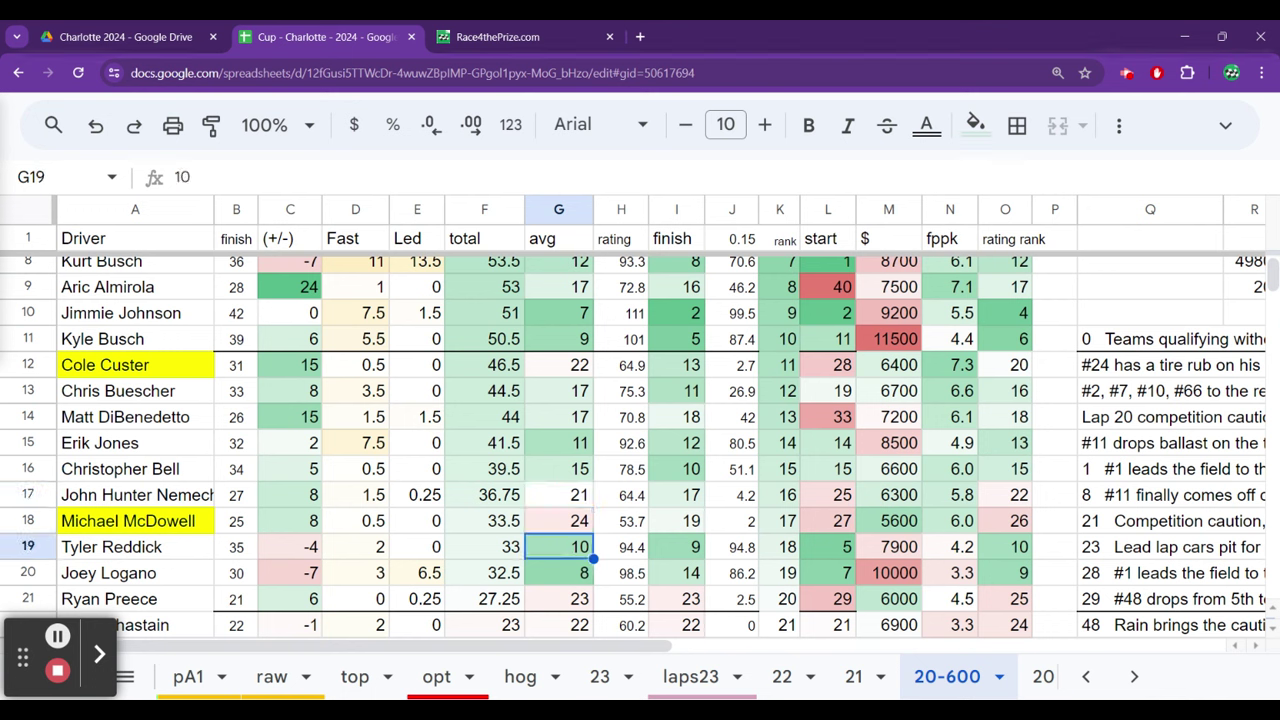
- Go back up to Cole Custer on the 20-600 sheet and compare his rating and finish with his average position
{"action": "key", "text": "Up"}
{"action": "key", "text": "Up"}
{"action": "key", "text": "Up"}
{"action": "key", "text": "Up"}
{"action": "key", "text": "Up"}
{"action": "key", "text": "Up"}
{"action": "key", "text": "Up"}
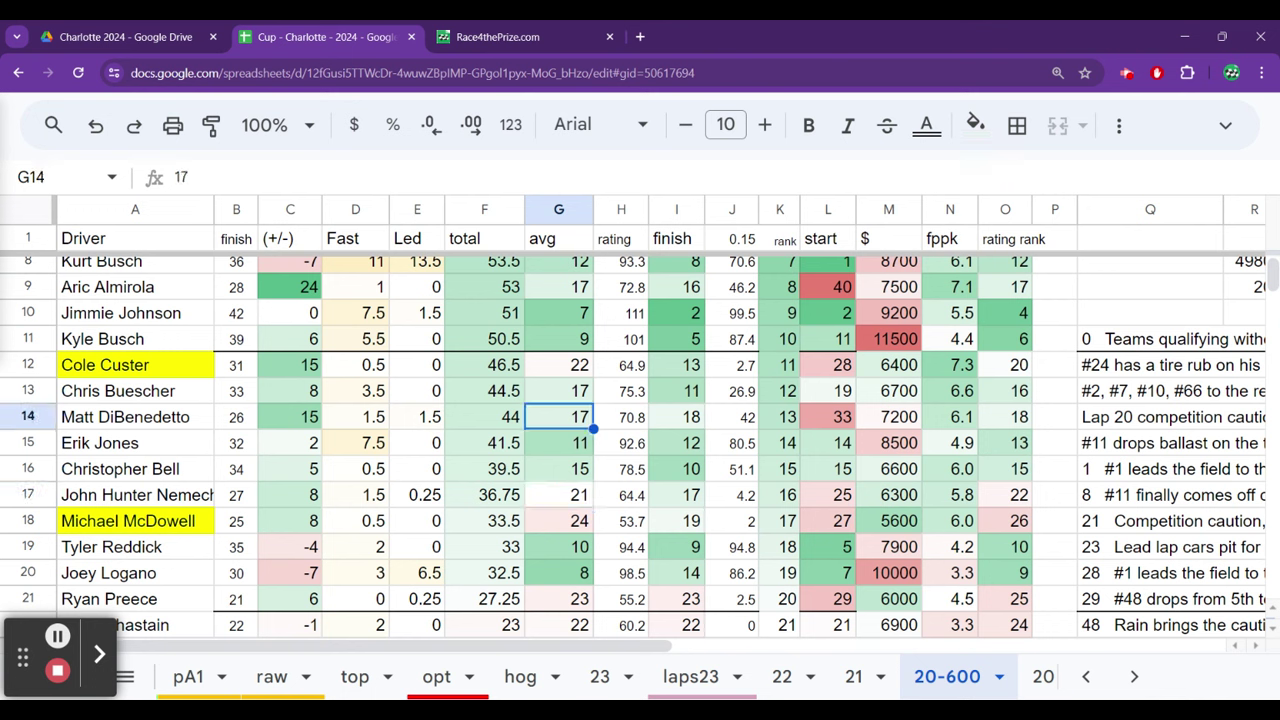
{"action": "key", "text": "Right"}
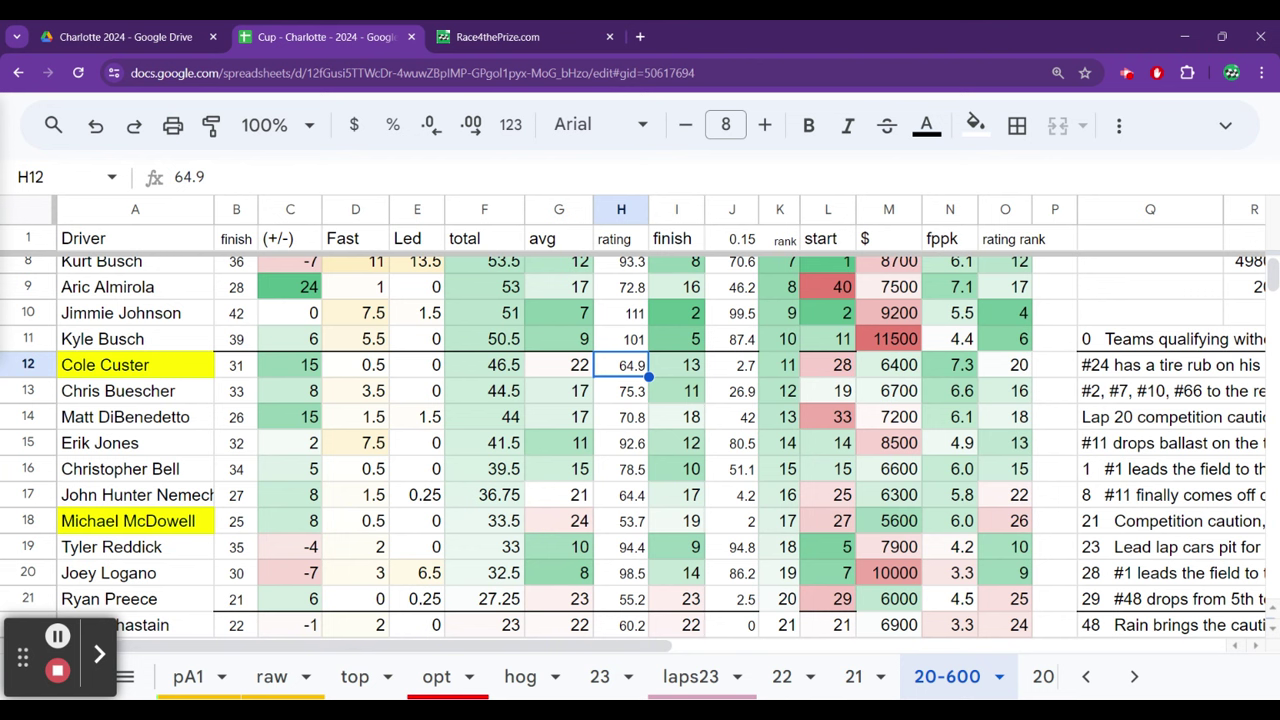
{"action": "key", "text": "Right"}
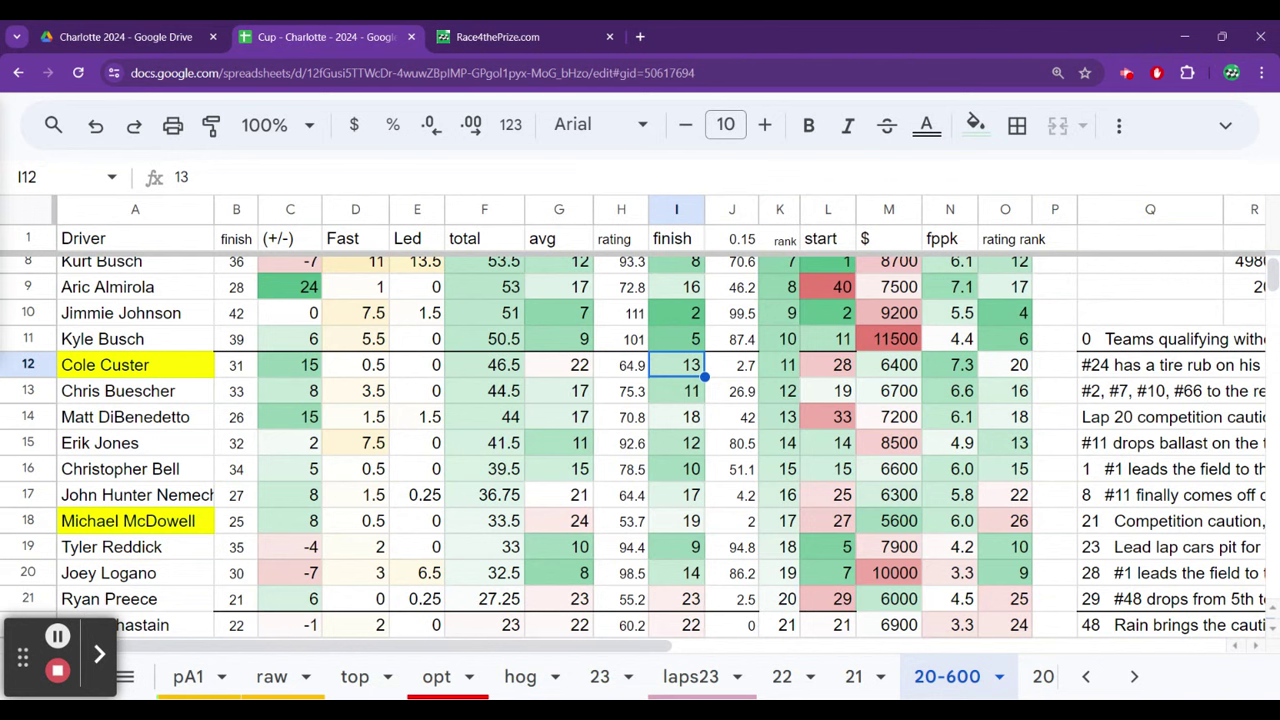
{"action": "key", "text": "Left"}
{"action": "key", "text": "Left"}
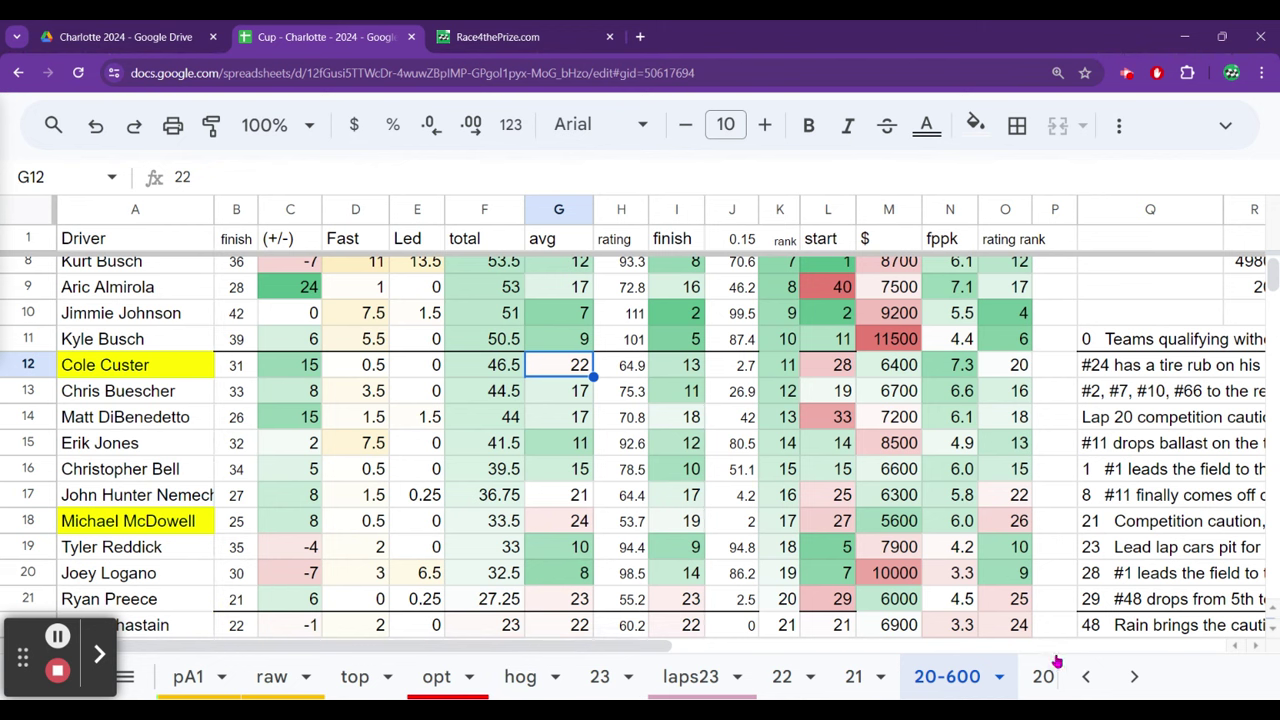
- Open the 19 sheet and go to Corey LaJoie's average position
{"action": "left_click", "coordinate": [1120, 676]}
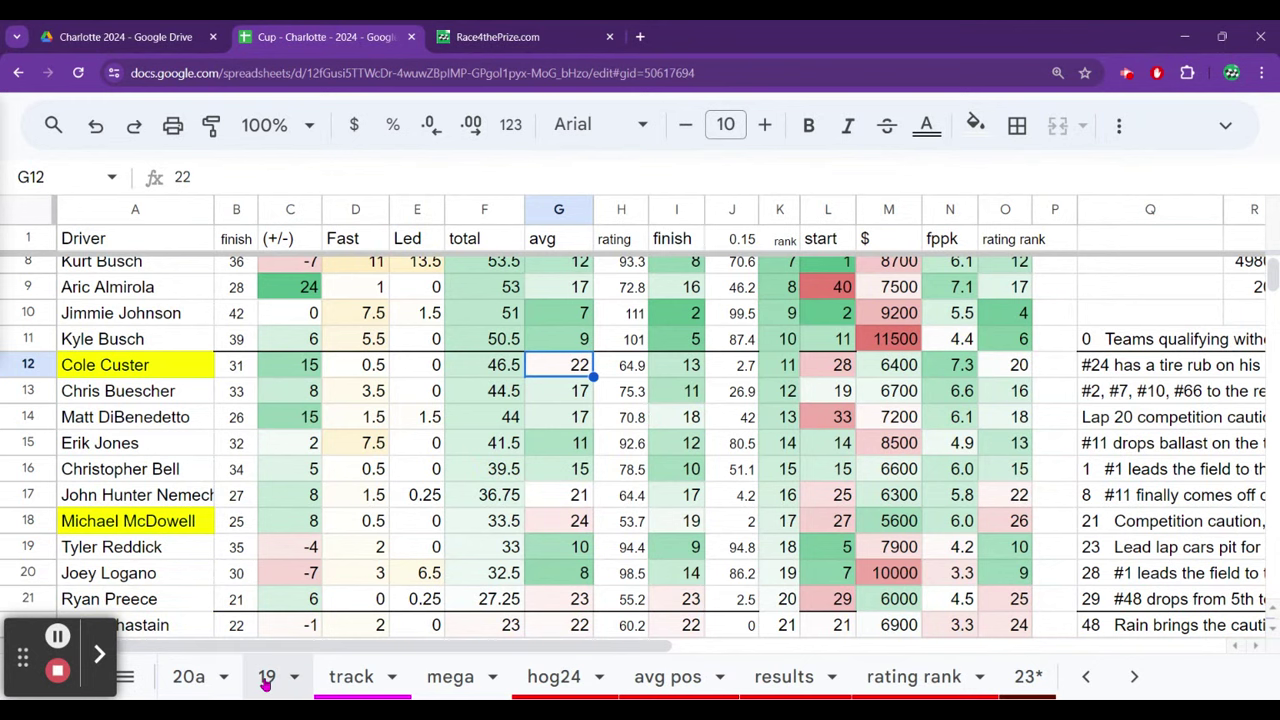
{"action": "left_click", "coordinate": [267, 676]}
{"action": "key", "text": "Up"}
{"action": "key", "text": "Up"}
{"action": "key", "text": "Up"}
{"action": "key", "text": "Up"}
{"action": "key", "text": "Up"}
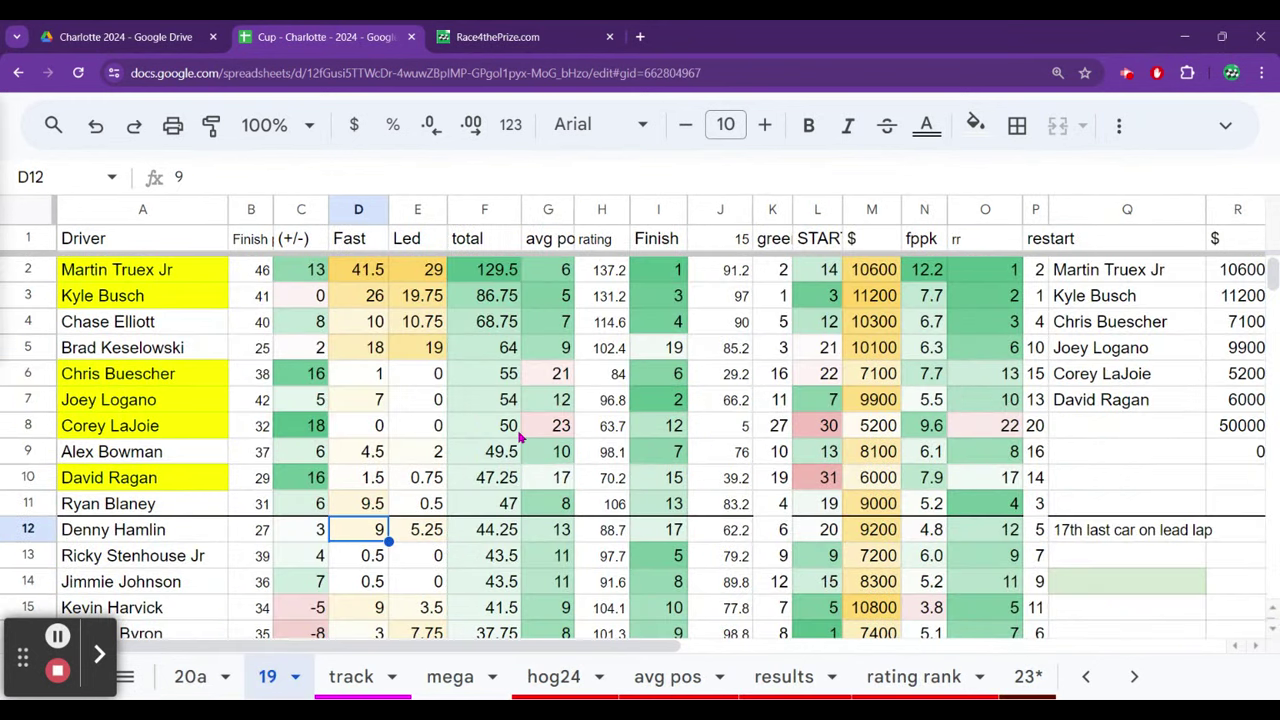
{"action": "key", "text": "Right"}
{"action": "key", "text": "Right"}
{"action": "key", "text": "Right"}
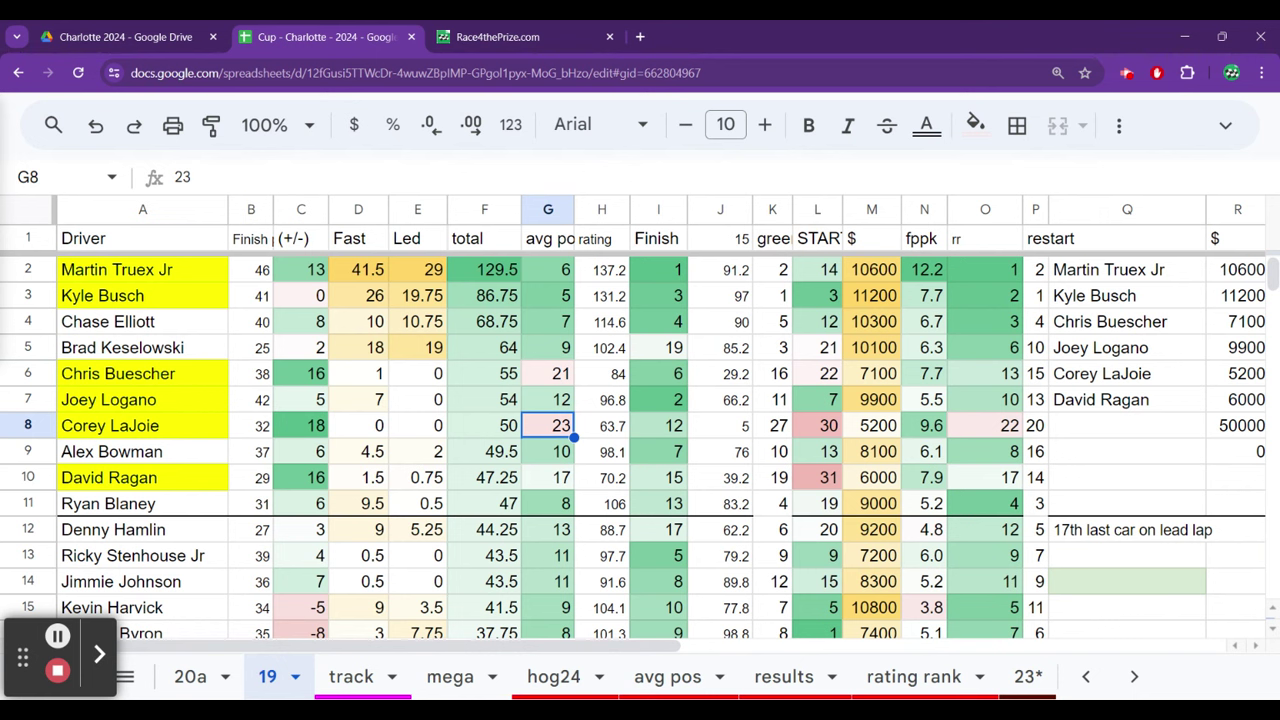
- Compare Chris Buescher's and Corey LaJoie's average positions on the 19 sheet, ending at LaJoie's finish
{"action": "key", "text": "Up"}
{"action": "key", "text": "Up"}
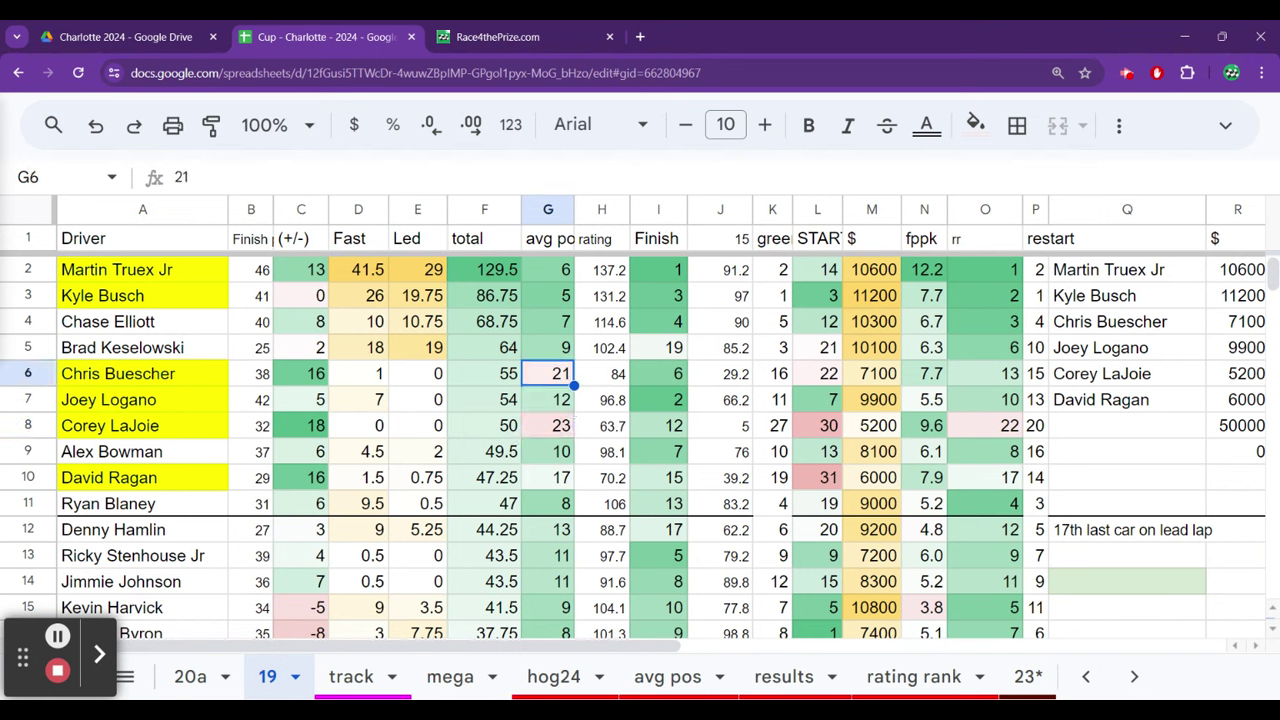
{"action": "key", "text": "Down"}
{"action": "key", "text": "Down"}
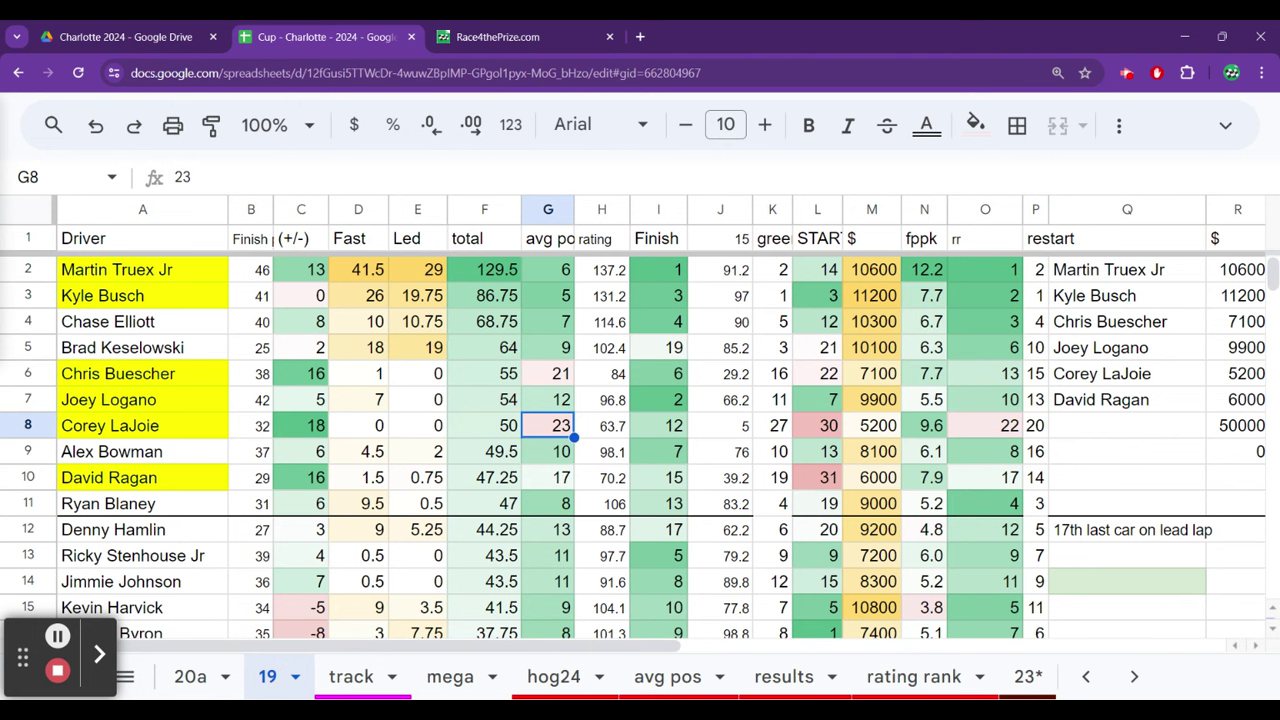
{"action": "key", "text": "Right"}
{"action": "key", "text": "Right"}
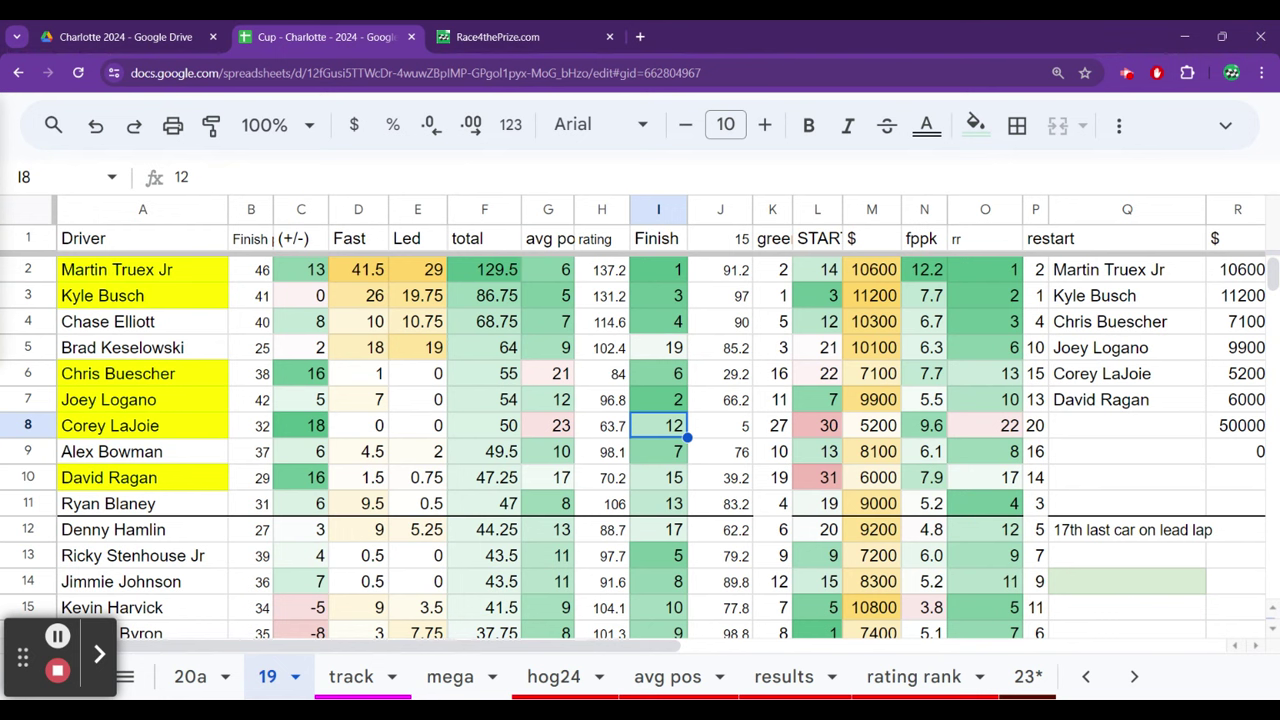
- Open the laps23 sheet and check Chris Buescher's top-10 laps
{"action": "left_click", "coordinate": [1087, 679]}
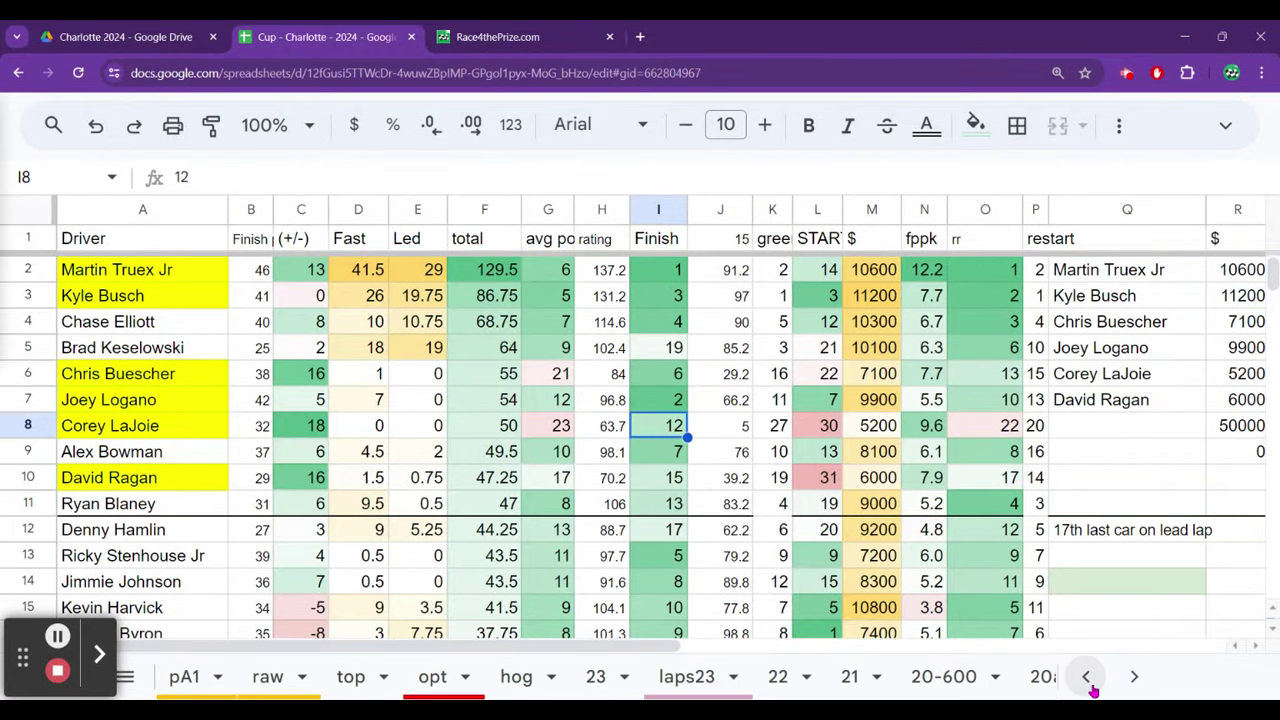
{"action": "left_click", "coordinate": [697, 678]}
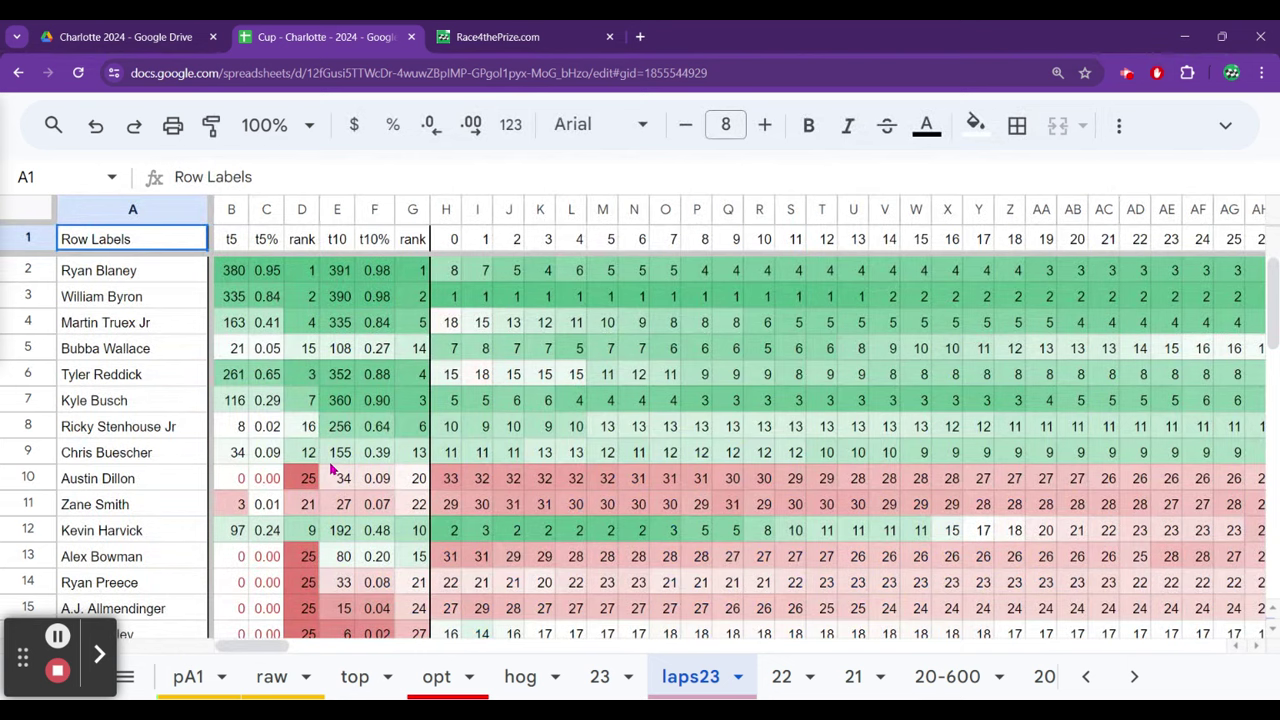
{"action": "left_click", "coordinate": [334, 462]}
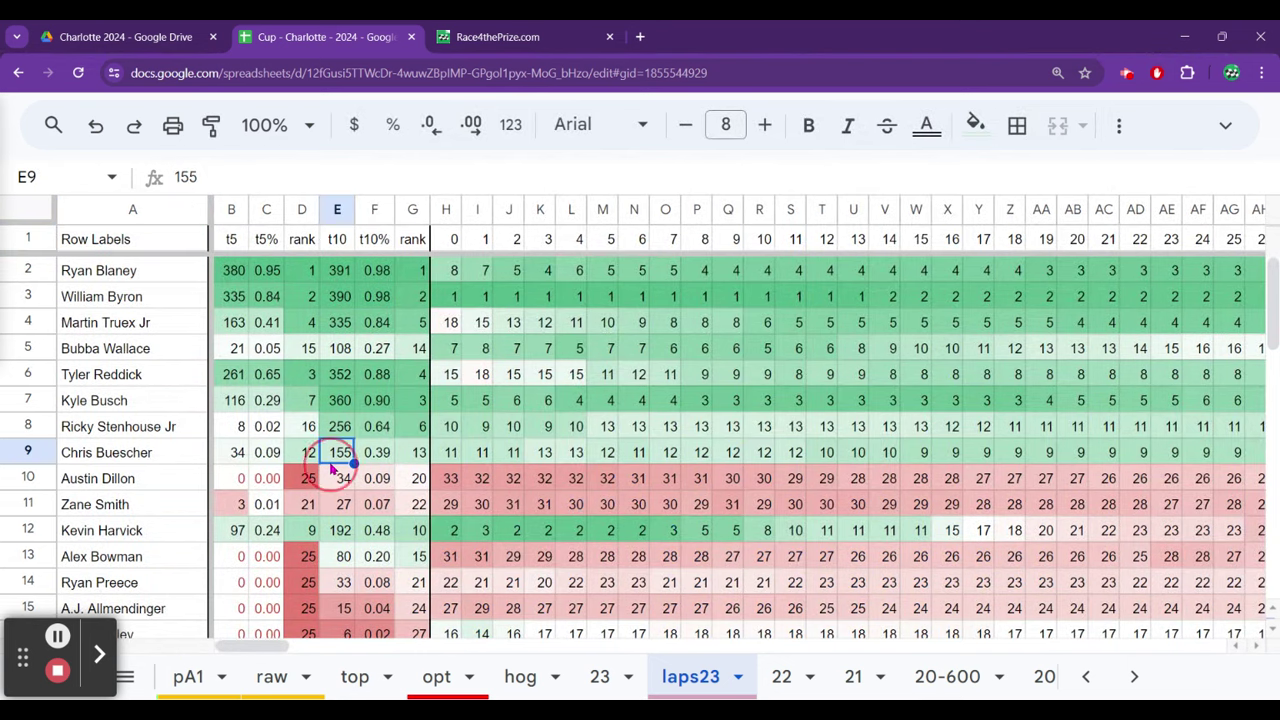
- Open the 23 sheet and review the place differentials from Bubba Wallace down to Ty Dillon
{"action": "left_click", "coordinate": [600, 677]}
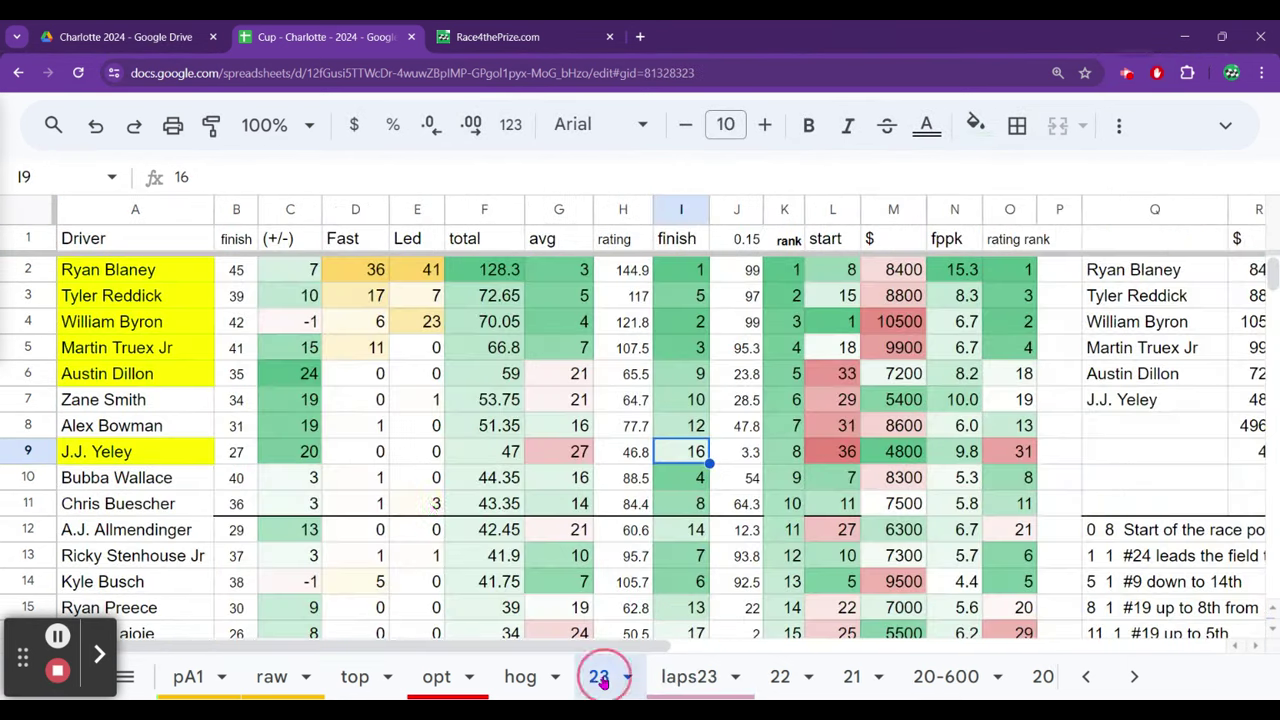
{"action": "left_click", "coordinate": [268, 477]}
{"action": "key", "text": "Down"}
{"action": "key", "text": "Down"}
{"action": "key", "text": "Down"}
{"action": "key", "text": "Down"}
{"action": "key", "text": "Down"}
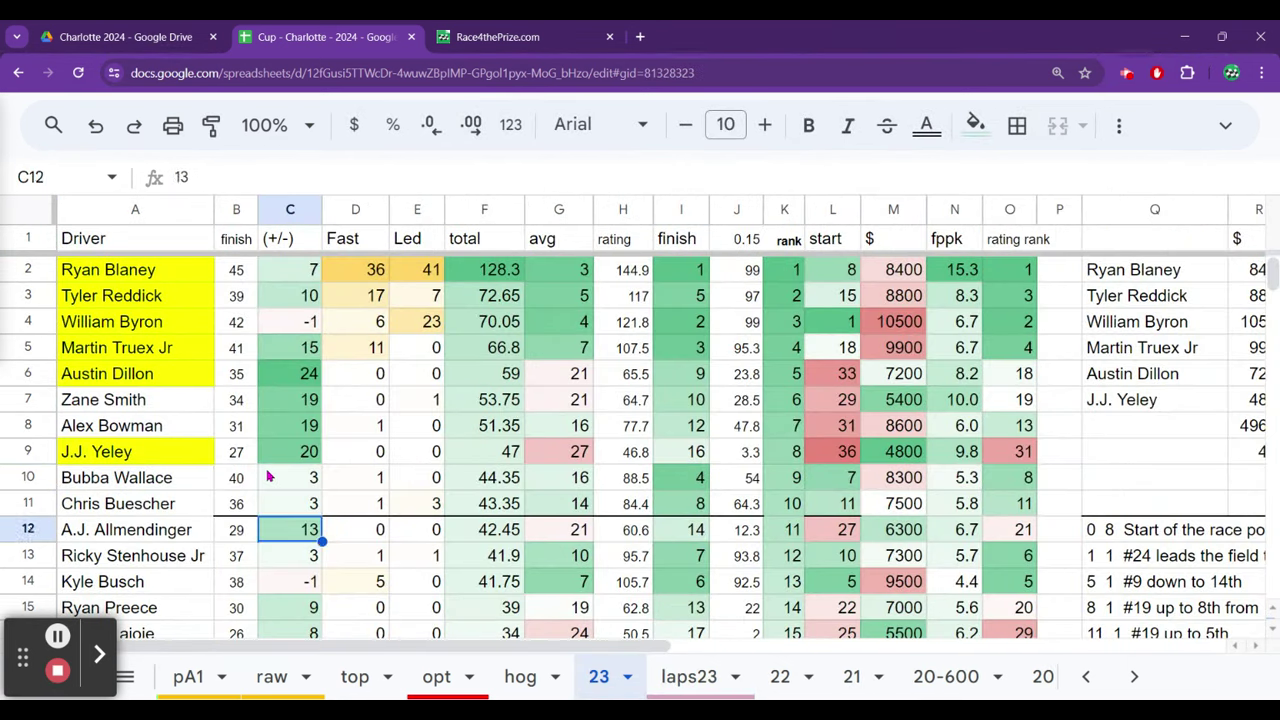
{"action": "key", "text": "Down"}
{"action": "key", "text": "Down"}
{"action": "key", "text": "Down"}
{"action": "key", "text": "Down"}
{"action": "key", "text": "Down"}
{"action": "key", "text": "Down"}
{"action": "key", "text": "Down"}
{"action": "key", "text": "Down"}
{"action": "key", "text": "Down"}
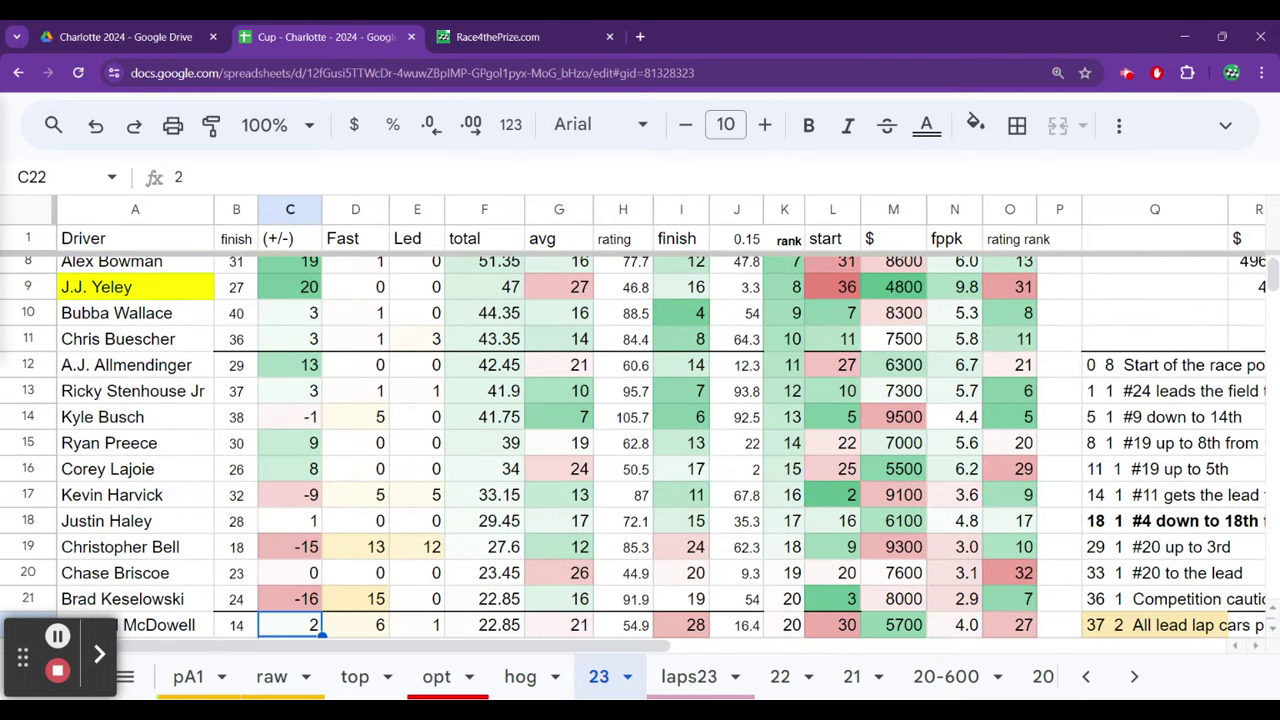
{"action": "key", "text": "Down"}
{"action": "key", "text": "Down"}
{"action": "key", "text": "Up"}
- Trace Ty Dillon's row on the 23 sheet from his place differential to his average position
{"action": "key", "text": "Right"}
{"action": "key", "text": "Right"}
{"action": "key", "text": "Right"}
{"action": "key", "text": "Right"}
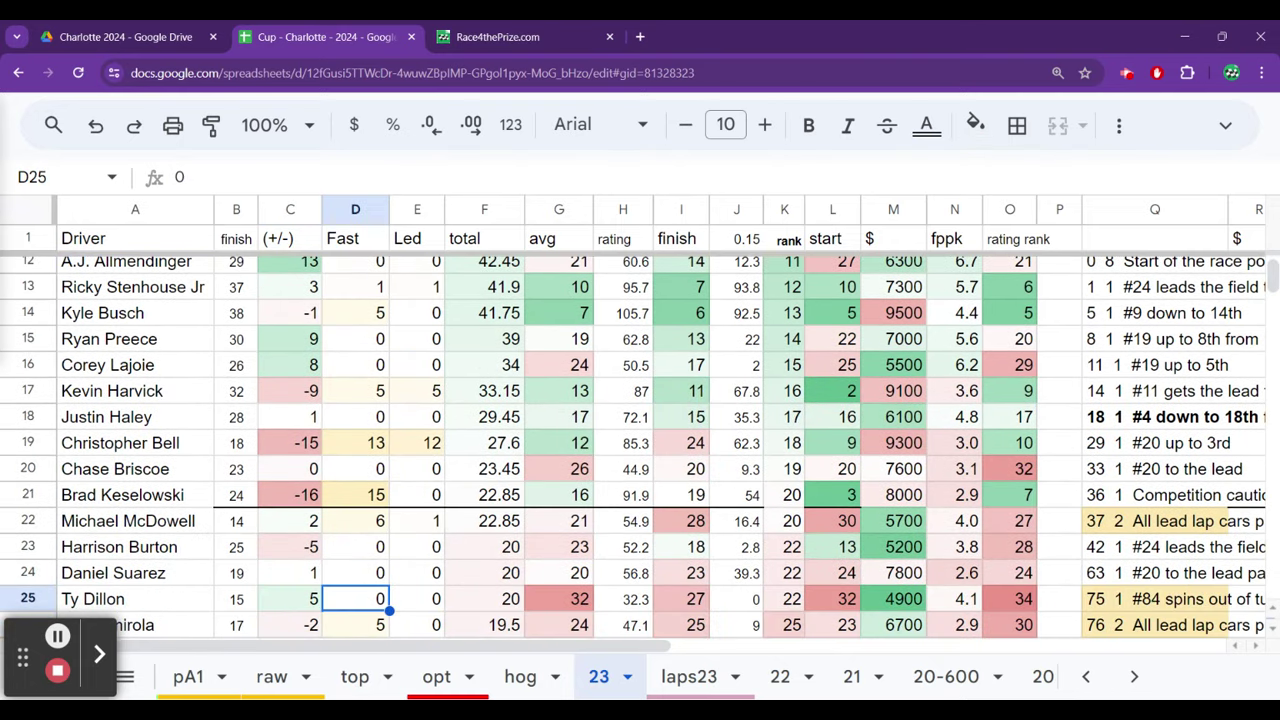
{"action": "key", "text": "Right"}
{"action": "key", "text": "Left"}
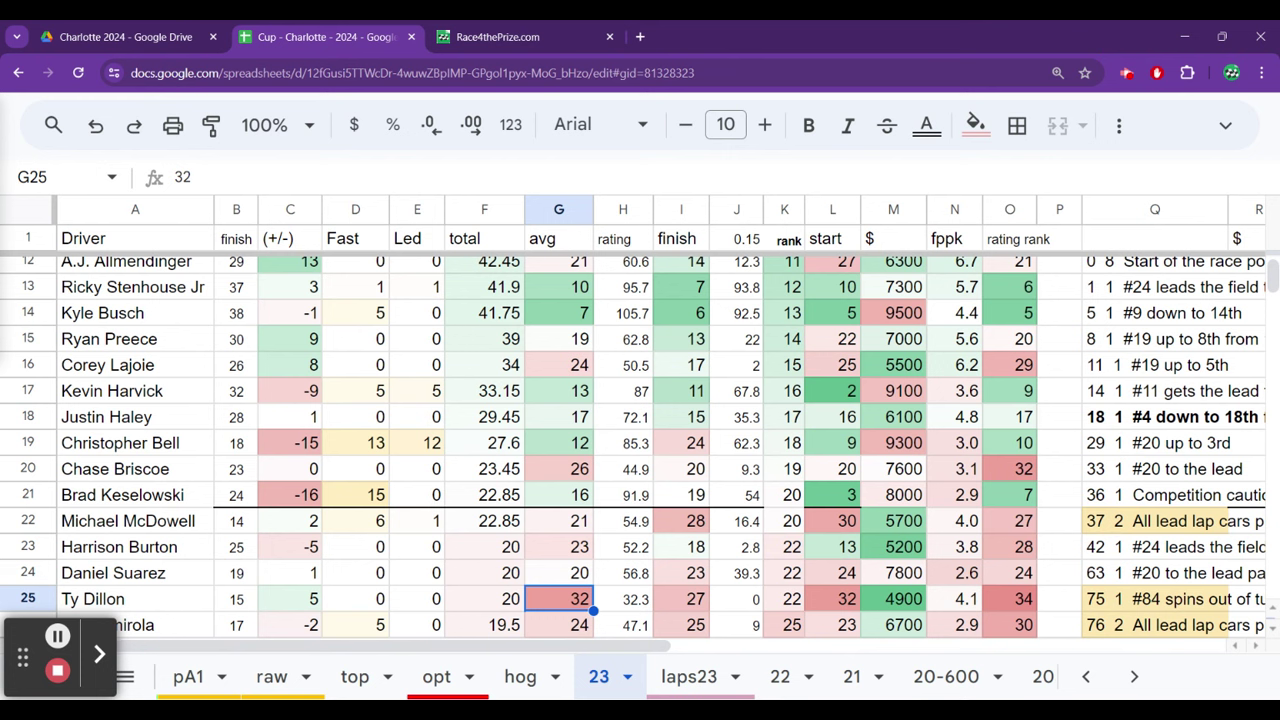
- Check Ty Dillon's rating and finish on the 23 sheet
{"action": "left_click", "coordinate": [623, 599]}
{"action": "left_click", "coordinate": [681, 599]}
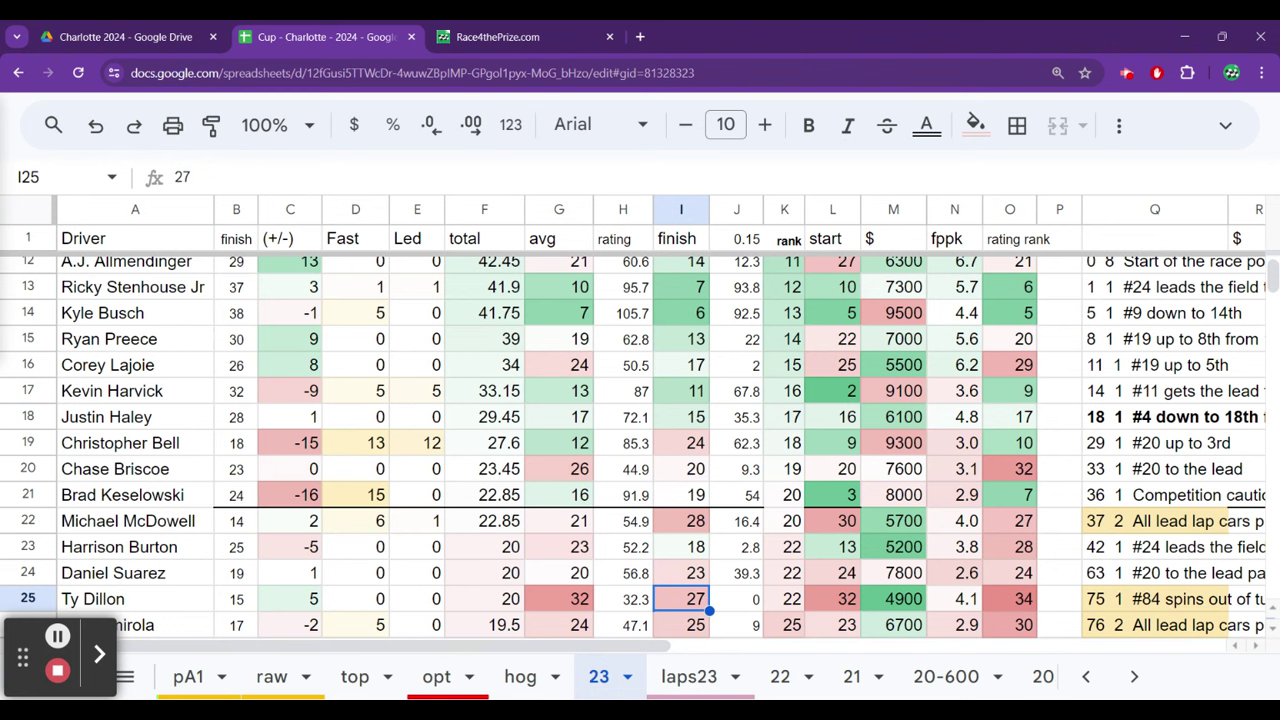
- Open the laps23 sheet and locate Ty Dillon's row of lap-by-lap running positions
{"action": "left_click", "coordinate": [692, 678]}
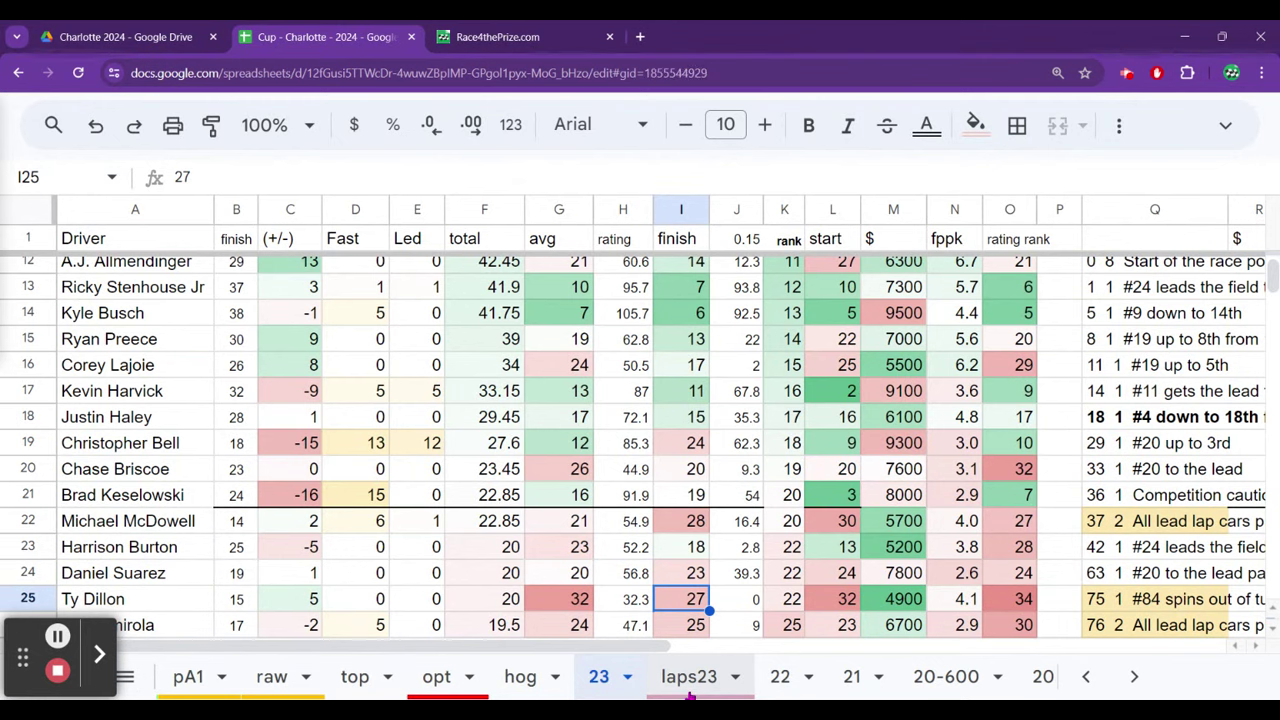
{"action": "key", "text": "Down"}
{"action": "key", "text": "ctrl+Down"}
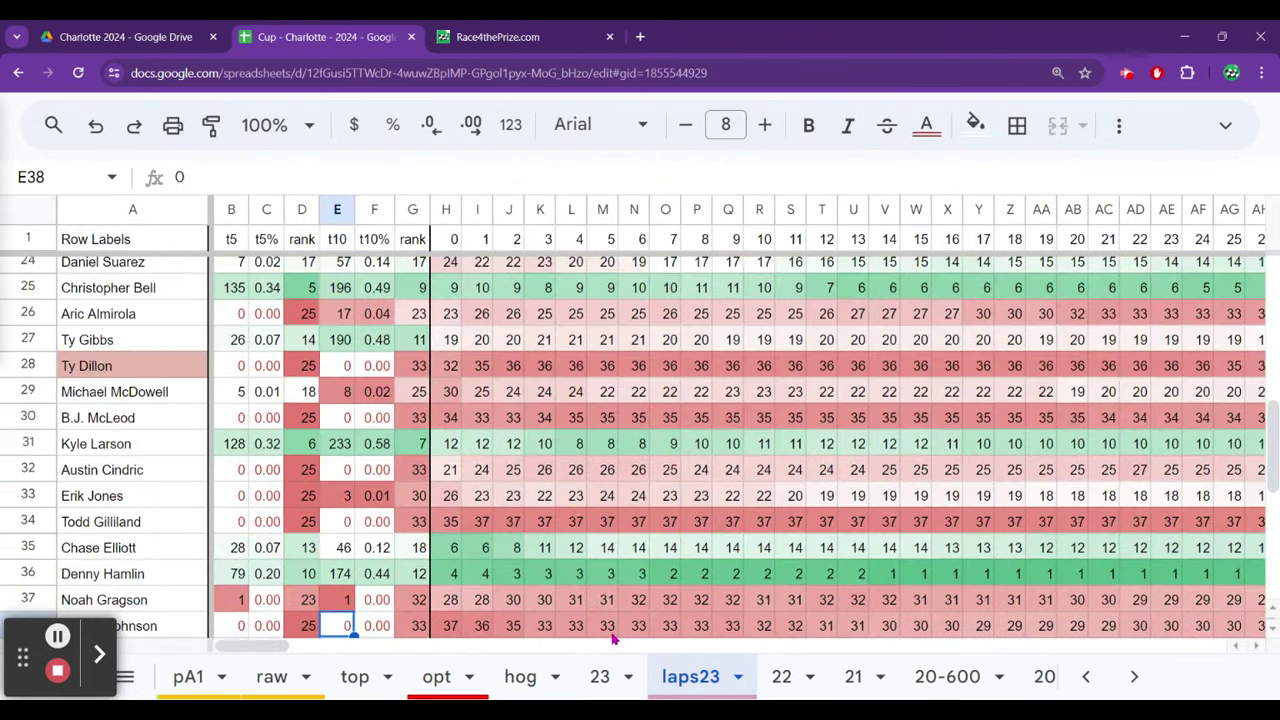
{"action": "key", "text": "Down"}
{"action": "key", "text": "Down"}
{"action": "key", "text": "Up"}
{"action": "key", "text": "Up"}
{"action": "key", "text": "Up"}
{"action": "key", "text": "Up"}
{"action": "key", "text": "Up"}
{"action": "key", "text": "Up"}
{"action": "key", "text": "Up"}
{"action": "key", "text": "Up"}
{"action": "key", "text": "Up"}
{"action": "key", "text": "Up"}
{"action": "key", "text": "Up"}
{"action": "key", "text": "Up"}
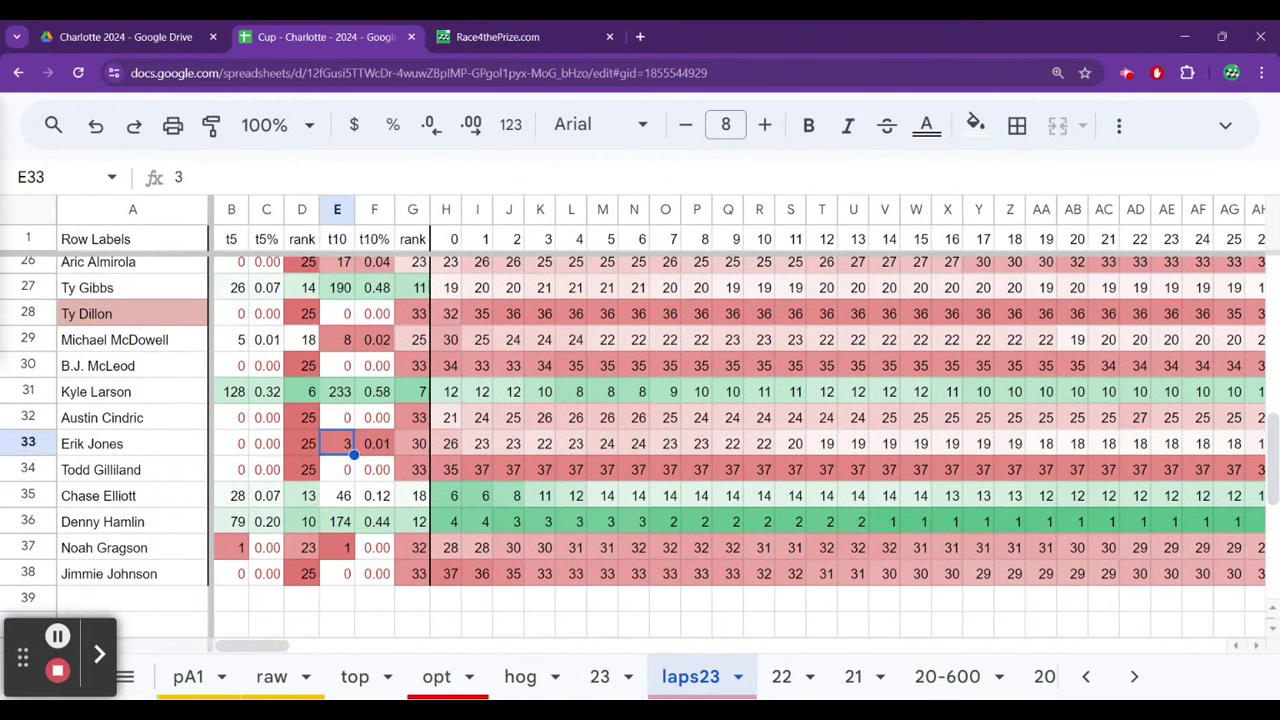
- Trace Ty Dillon's running positions on the laps23 sheet from the start through lap 10
{"action": "key", "text": "Right"}
{"action": "key", "text": "Right"}
{"action": "key", "text": "Right"}
{"action": "key", "text": "Right"}
{"action": "key", "text": "Right"}
{"action": "key", "text": "Right"}
{"action": "key", "text": "Right"}
{"action": "key", "text": "Right"}
{"action": "key", "text": "Right"}
{"action": "key", "text": "Right"}
{"action": "key", "text": "Right"}
{"action": "key", "text": "Right"}
{"action": "key", "text": "Right"}
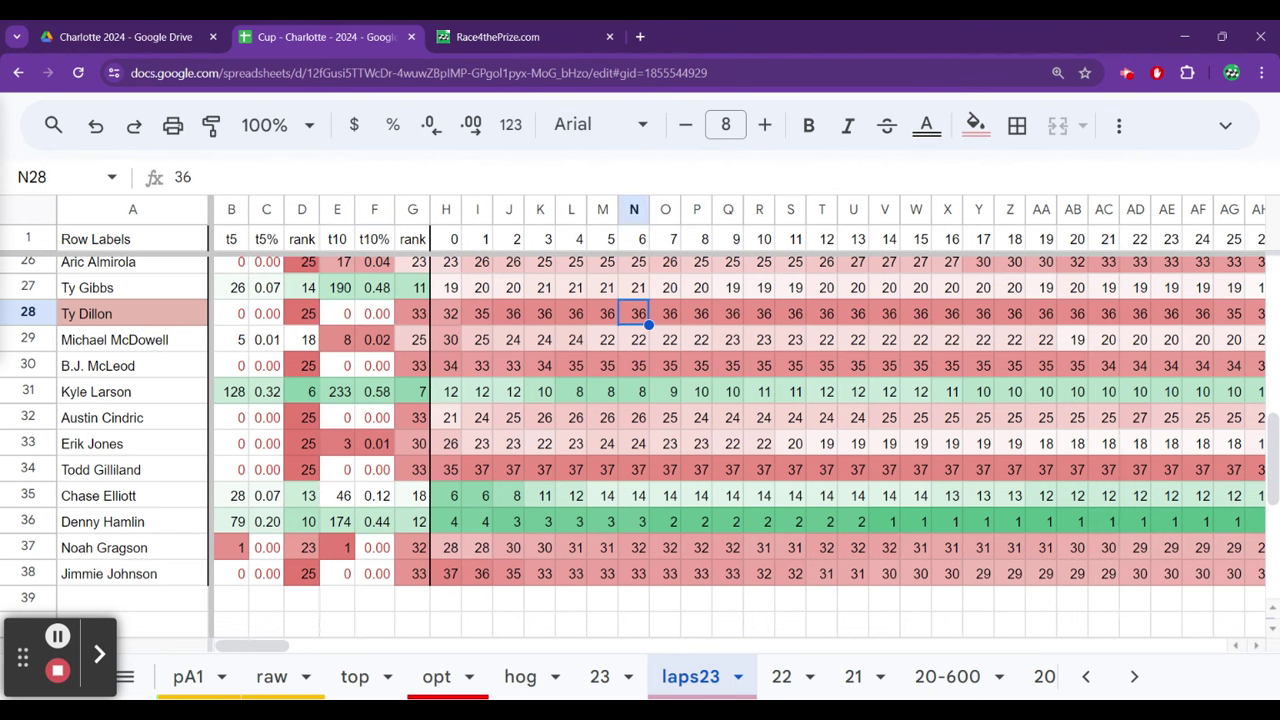
- Compare the lap 10 running positions from Ty Dillon up to Ryan Preece, ending at J.J. Yeley
{"action": "key", "text": "Up"}
{"action": "key", "text": "Up"}
{"action": "key", "text": "Up"}
{"action": "key", "text": "Up"}
{"action": "key", "text": "Up"}
{"action": "key", "text": "Up"}
{"action": "key", "text": "Up"}
{"action": "key", "text": "Up"}
{"action": "key", "text": "Up"}
{"action": "key", "text": "Up"}
{"action": "key", "text": "Up"}
{"action": "key", "text": "Up"}
{"action": "key", "text": "Up"}
{"action": "key", "text": "Up"}
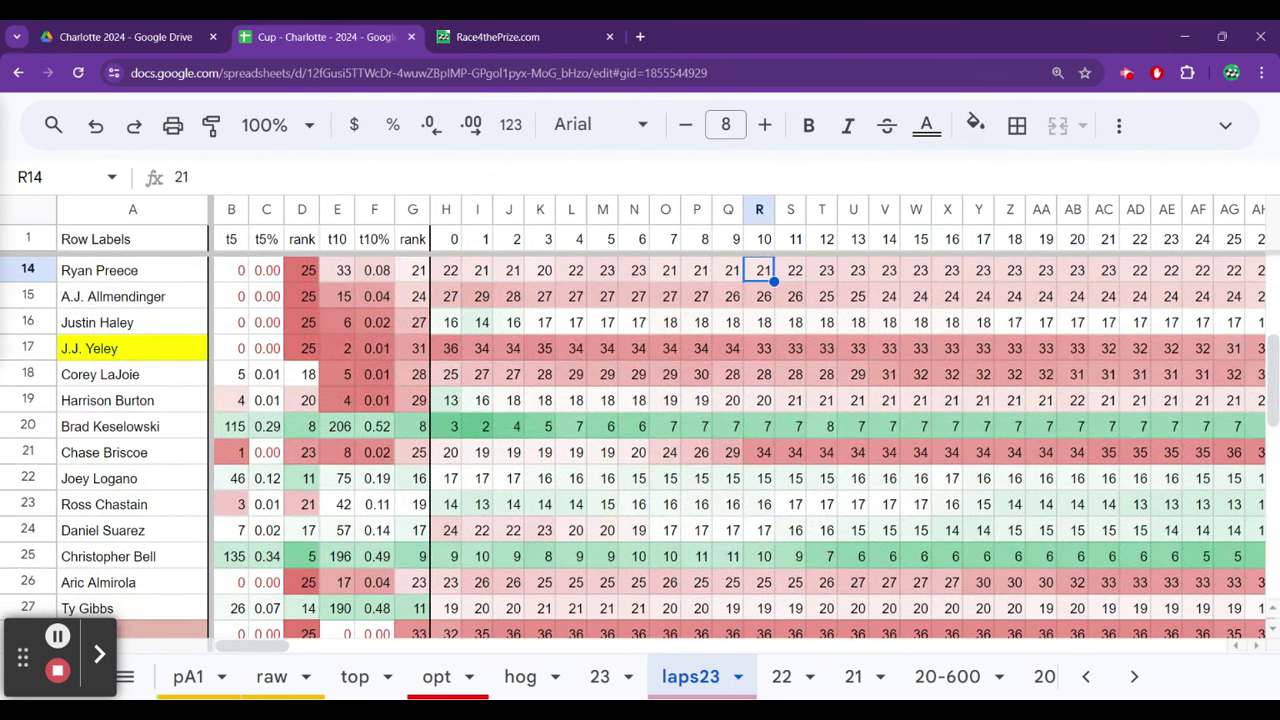
{"action": "key", "text": "Down"}
{"action": "key", "text": "Down"}
{"action": "key", "text": "Down"}
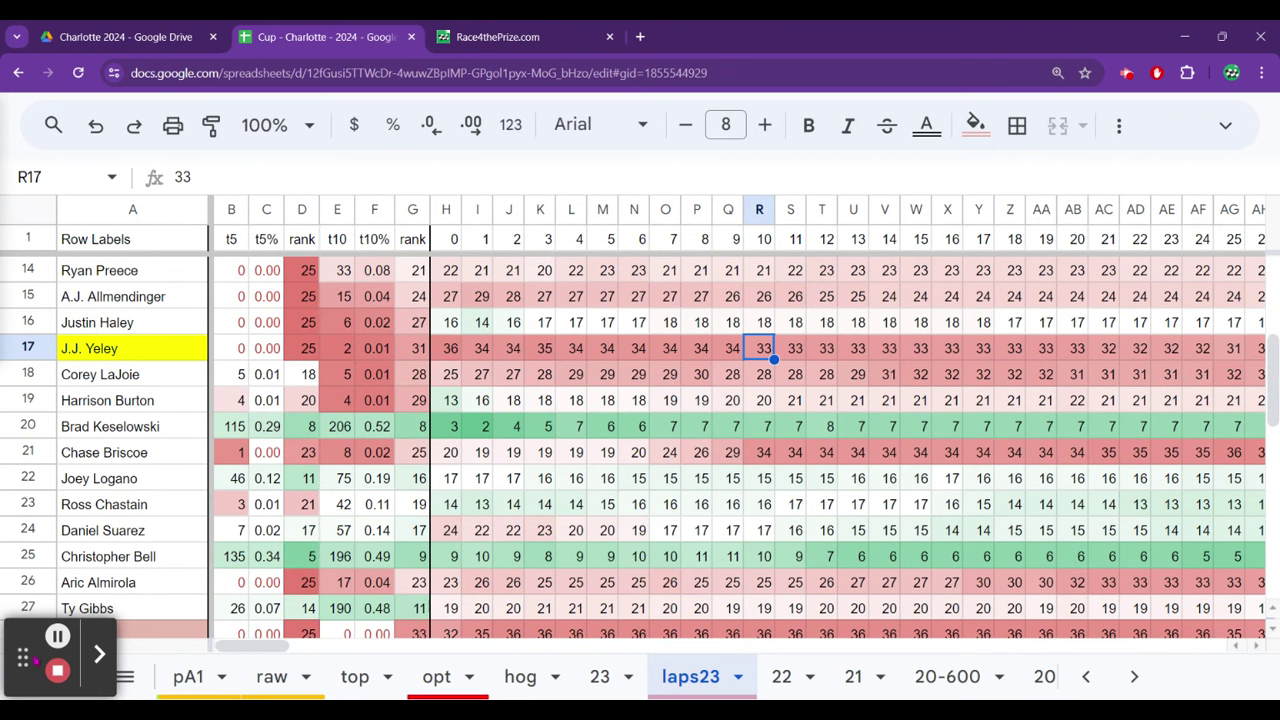
- Trace J.J. Yeley's running positions through lap 18
{"action": "left_click", "coordinate": [482, 357]}
{"action": "key", "text": "Right"}
{"action": "key", "text": "Right"}
{"action": "key", "text": "Right"}
{"action": "key", "text": "Right"}
{"action": "key", "text": "Right"}
{"action": "key", "text": "Right"}
{"action": "key", "text": "Right"}
{"action": "key", "text": "Right"}
{"action": "key", "text": "Right"}
{"action": "key", "text": "Right"}
{"action": "key", "text": "Right"}
{"action": "key", "text": "Right"}
{"action": "key", "text": "Right"}
{"action": "key", "text": "Right"}
{"action": "key", "text": "Right"}
{"action": "key", "text": "Right"}
{"action": "key", "text": "Right"}
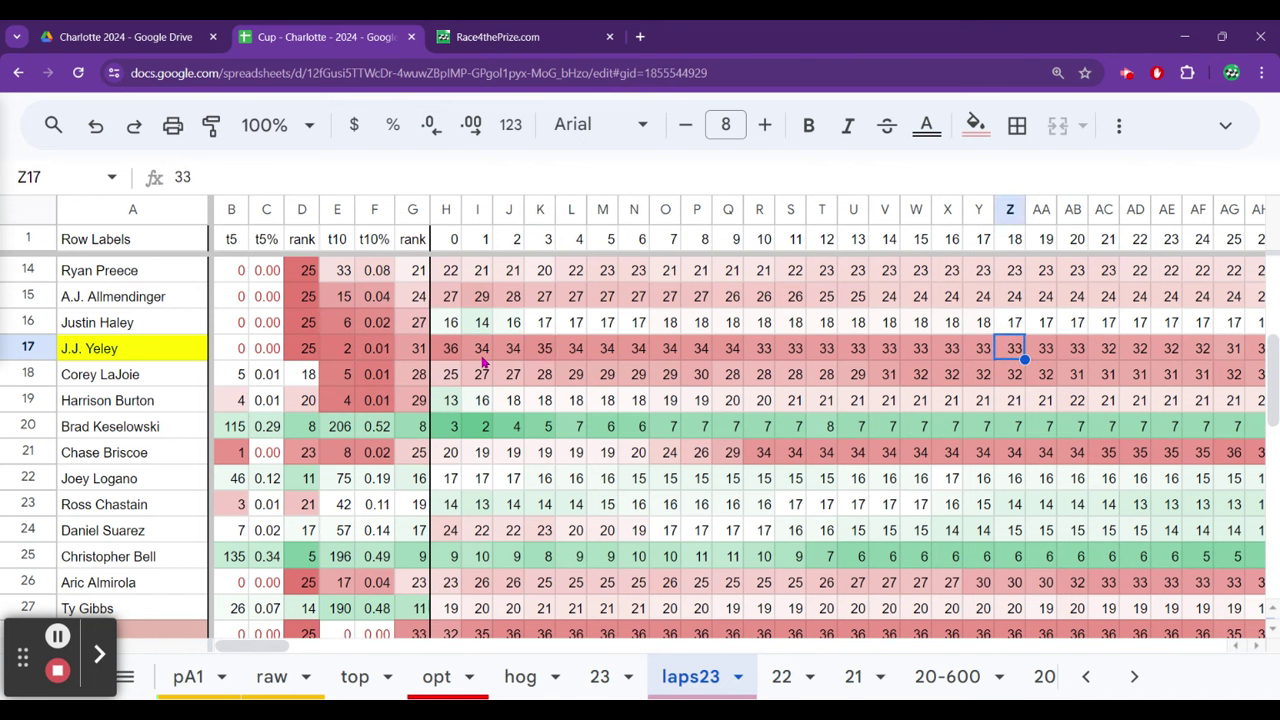
- Compare the lap 18 running positions from J.J. Yeley down past Ty Dillon to Austin Cindric
{"action": "key", "text": "Down"}
{"action": "key", "text": "Down"}
{"action": "key", "text": "Down"}
{"action": "key", "text": "Down"}
{"action": "key", "text": "Down"}
{"action": "key", "text": "Down"}
{"action": "key", "text": "Down"}
{"action": "key", "text": "Down"}
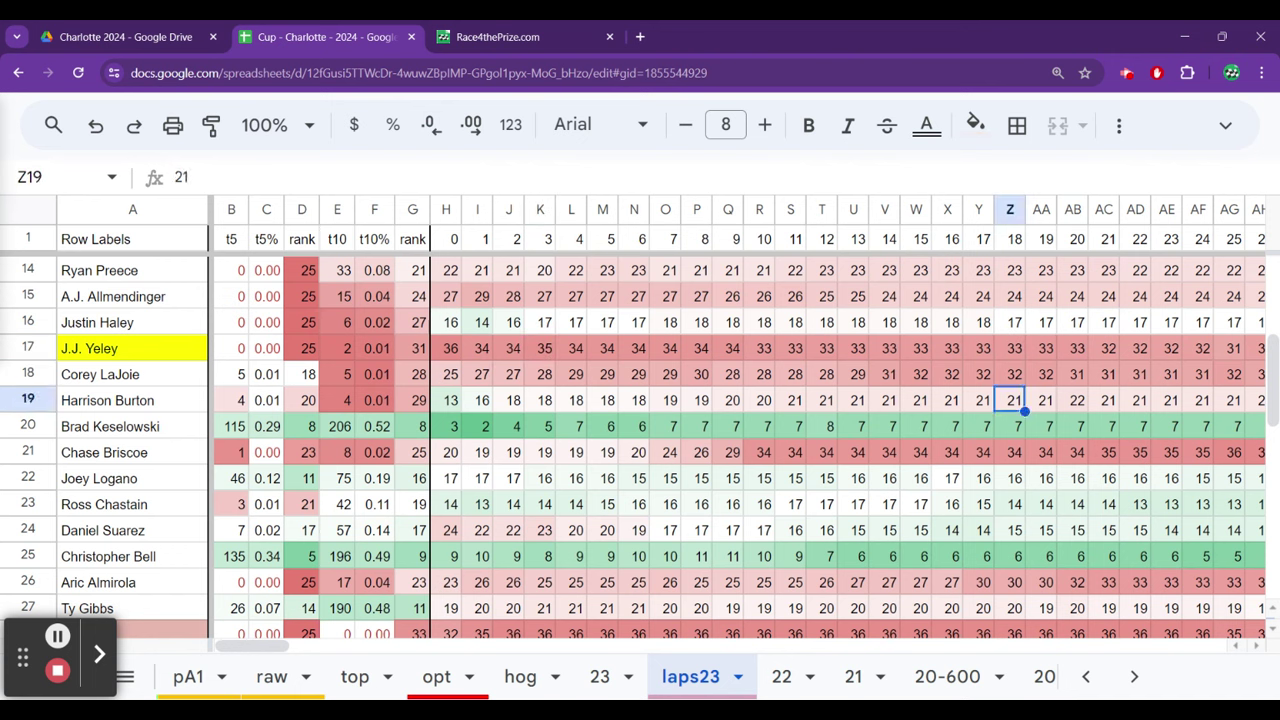
{"action": "key", "text": "Down"}
{"action": "key", "text": "Down"}
{"action": "key", "text": "Down"}
{"action": "key", "text": "Down"}
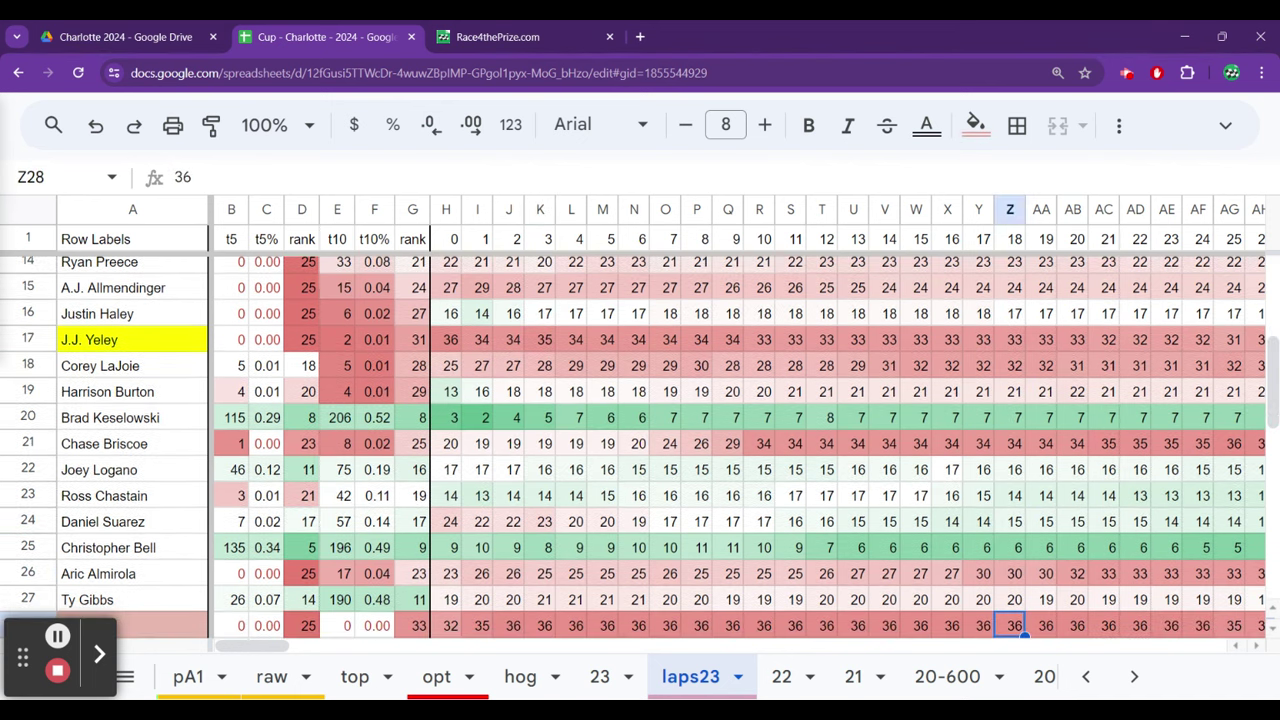
{"action": "key", "text": "Up"}
{"action": "key", "text": "Down"}
{"action": "key", "text": "Down"}
{"action": "key", "text": "Down"}
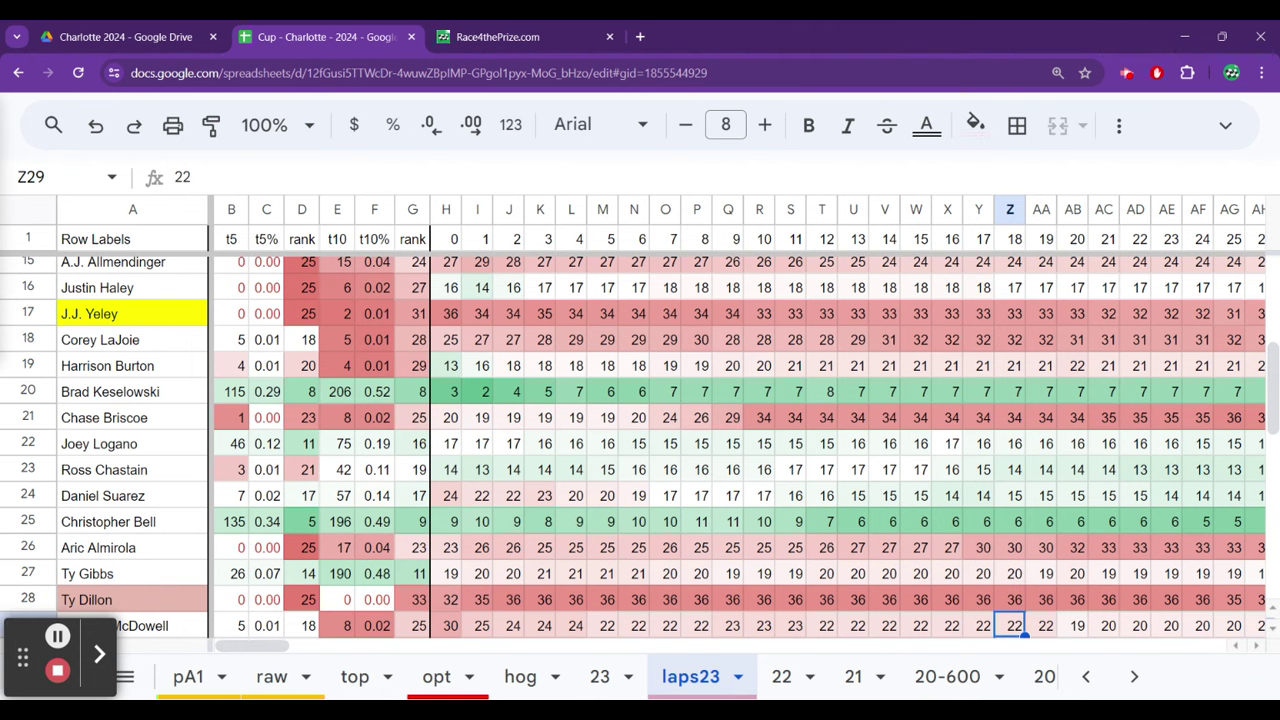
{"action": "key", "text": "Down"}
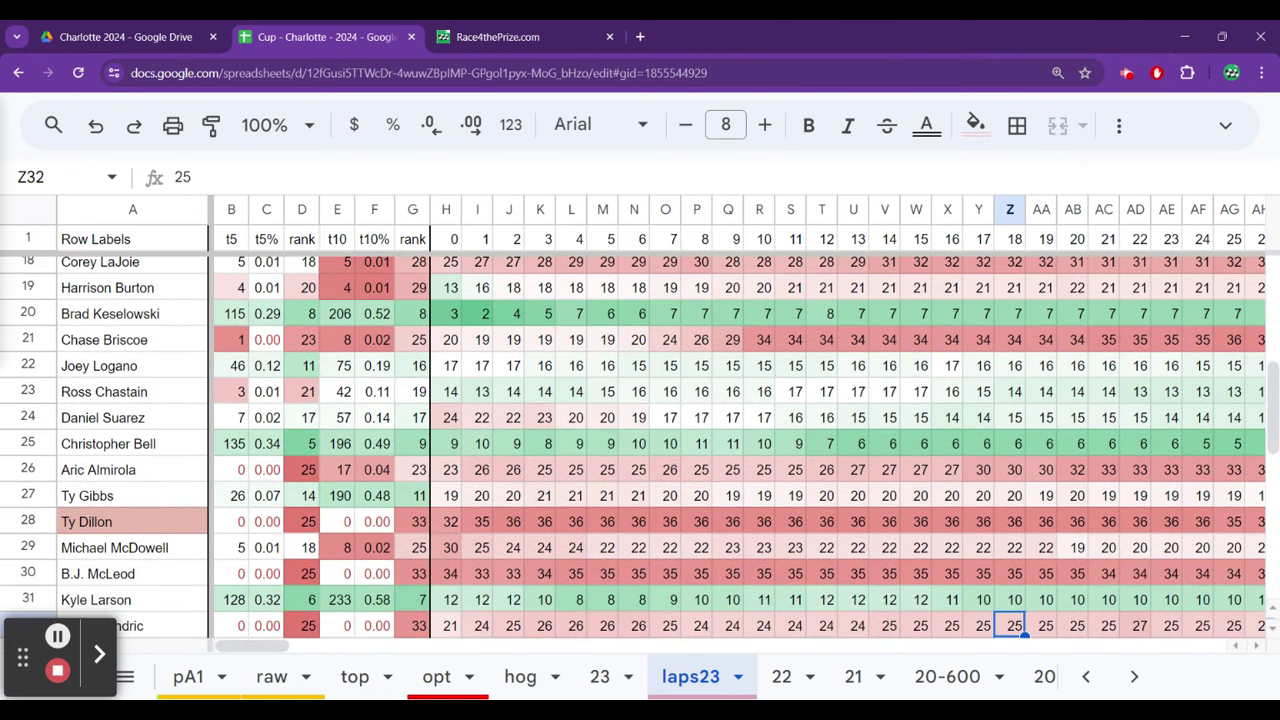
- Review the lap 18 running positions from Austin Cindric back up to J.J. Yeley
{"action": "key", "text": "Up"}
{"action": "key", "text": "Up"}
{"action": "key", "text": "Up"}
{"action": "key", "text": "Up"}
{"action": "key", "text": "Up"}
{"action": "key", "text": "Up"}
{"action": "key", "text": "Up"}
{"action": "key", "text": "Up"}
{"action": "key", "text": "Up"}
{"action": "key", "text": "Up"}
{"action": "key", "text": "Up"}
{"action": "key", "text": "Up"}
{"action": "key", "text": "Up"}
{"action": "key", "text": "Up"}
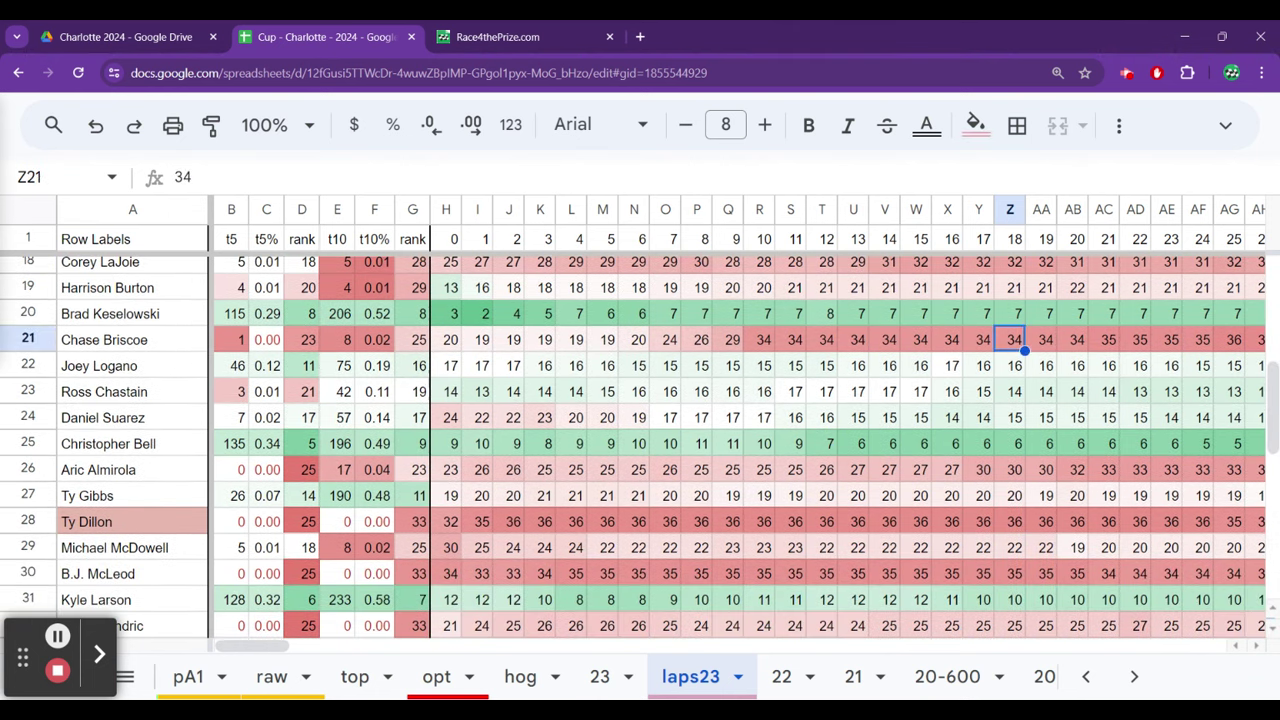
{"action": "key", "text": "Up"}
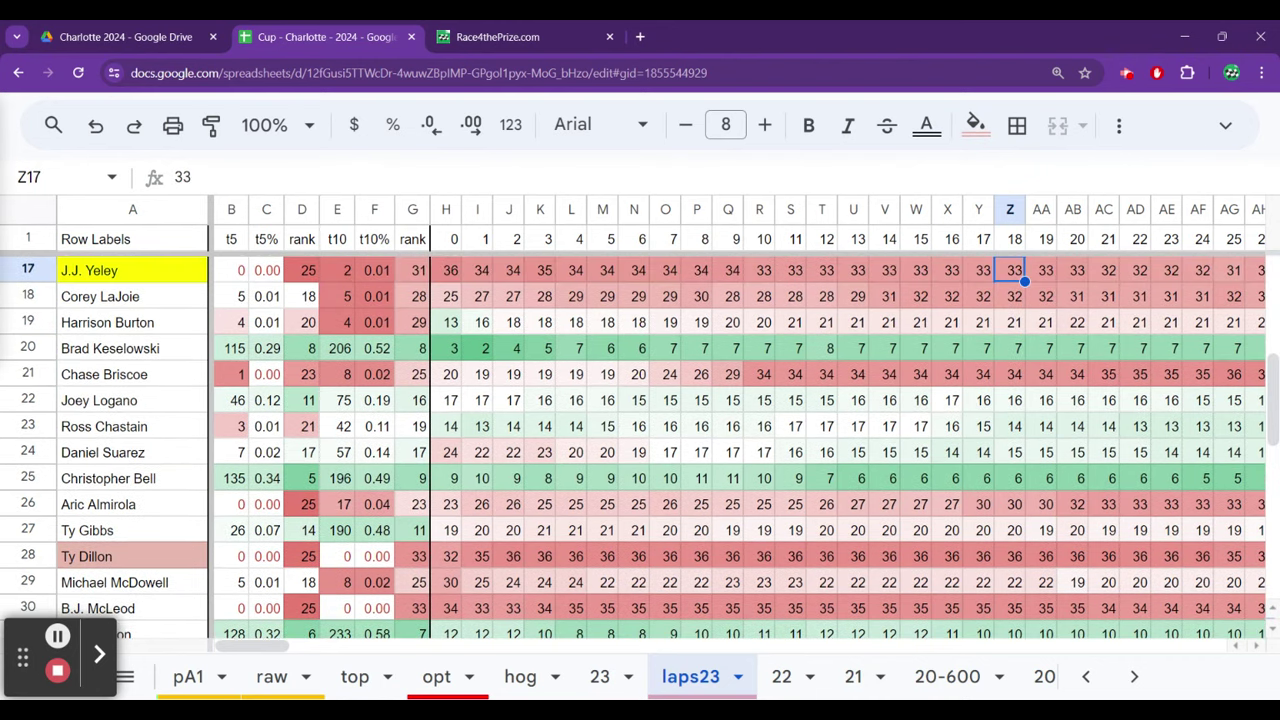
- Compare the lap 18 running positions between J.J. Yeley and Ross Chastain, ending at J.J. Yeley
{"action": "key", "text": "Down"}
{"action": "key", "text": "Down"}
{"action": "key", "text": "Down"}
{"action": "key", "text": "Down"}
{"action": "key", "text": "Down"}
{"action": "key", "text": "Down"}
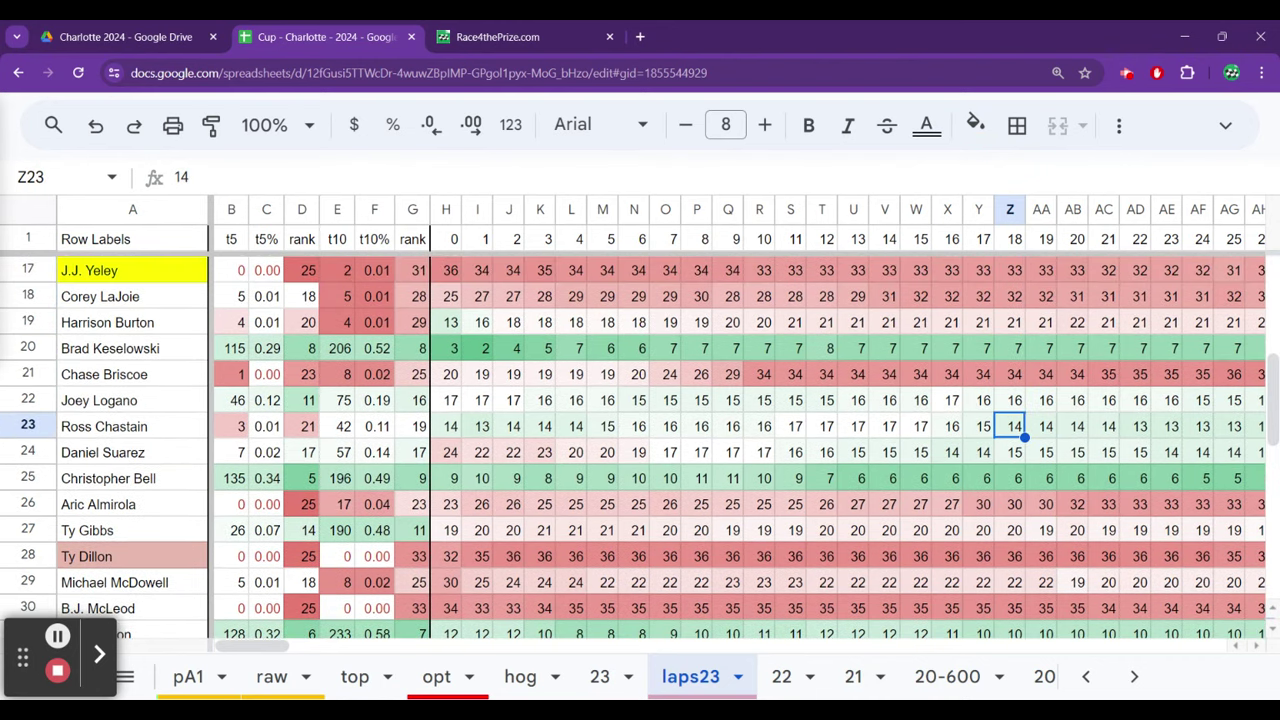
{"action": "key", "text": "Up"}
{"action": "key", "text": "Up"}
{"action": "key", "text": "Up"}
{"action": "key", "text": "Up"}
{"action": "key", "text": "Up"}
{"action": "key", "text": "Up"}
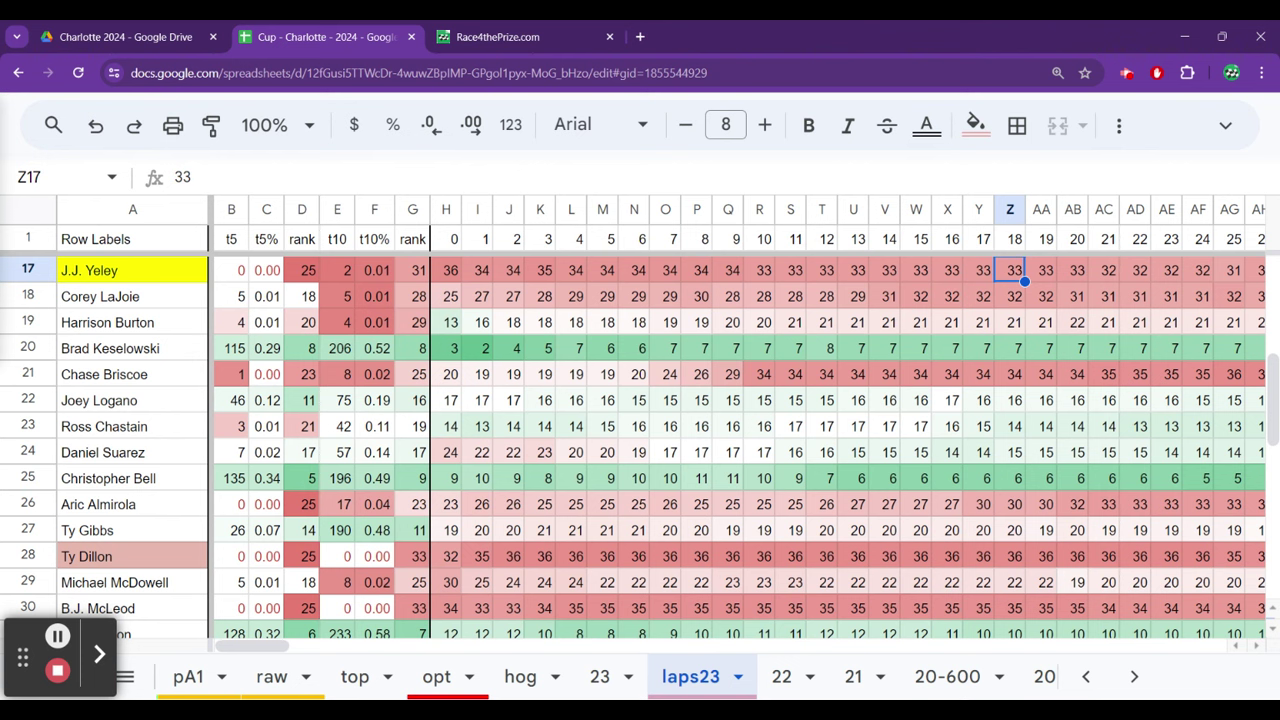
- Compare J.J. Yeley's lap 18 running position with Ty Dillon's and B.J. McLeod's
{"action": "key", "text": "Down"}
{"action": "key", "text": "Down"}
{"action": "key", "text": "Down"}
{"action": "key", "text": "Down"}
{"action": "key", "text": "Down"}
{"action": "key", "text": "Down"}
{"action": "key", "text": "Down"}
{"action": "key", "text": "Down"}
{"action": "key", "text": "Down"}
{"action": "key", "text": "Down"}
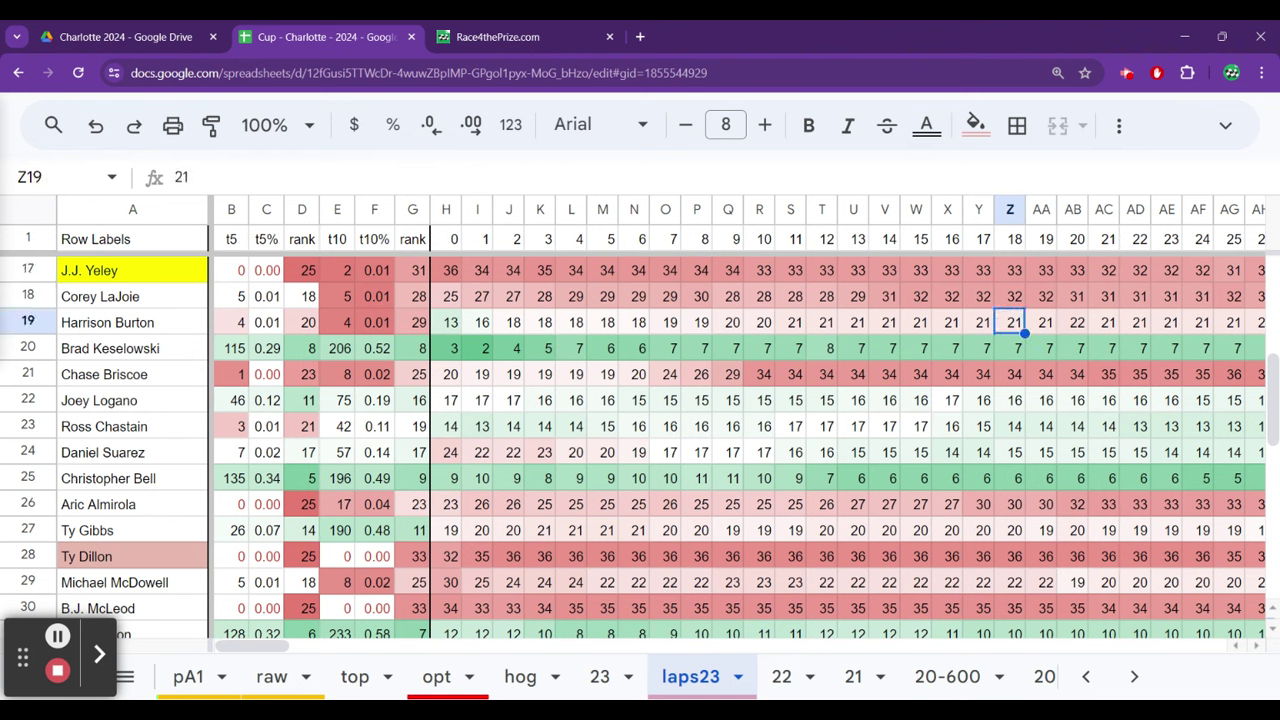
{"action": "key", "text": "Down"}
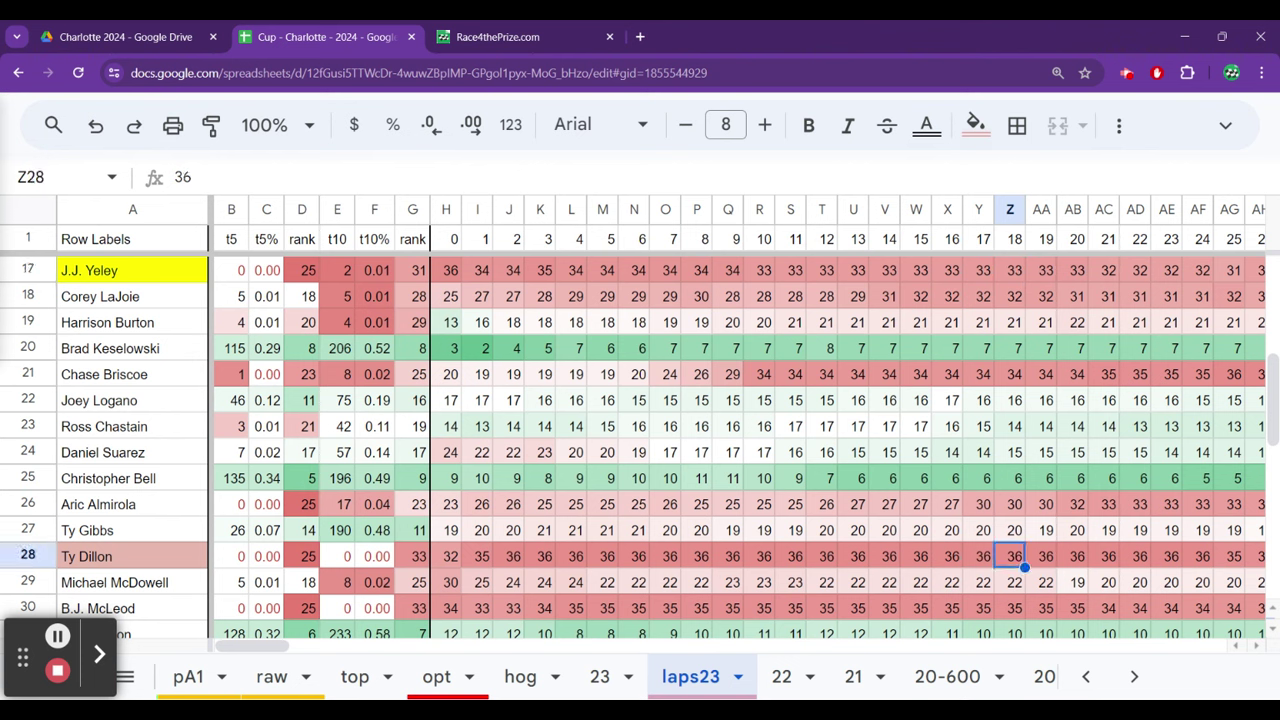
{"action": "key", "text": "Down"}
{"action": "key", "text": "Down"}
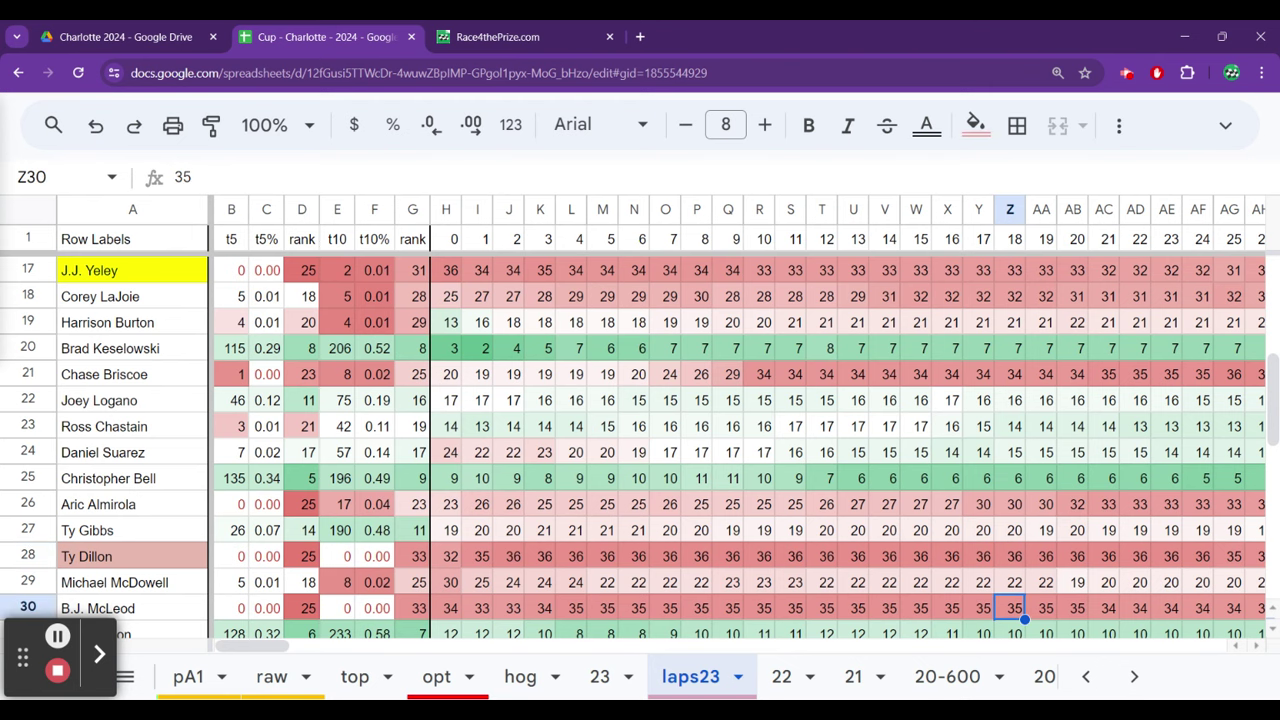
- Trace B.J. McLeod's running positions from lap 18 onward, ending at lap 30
{"action": "key", "text": "Right"}
{"action": "key", "text": "Right"}
{"action": "key", "text": "Right"}
{"action": "key", "text": "Right"}
{"action": "key", "text": "Right"}
{"action": "key", "text": "Right"}
{"action": "key", "text": "Right"}
{"action": "key", "text": "Right"}
{"action": "key", "text": "Right"}
{"action": "key", "text": "Right"}
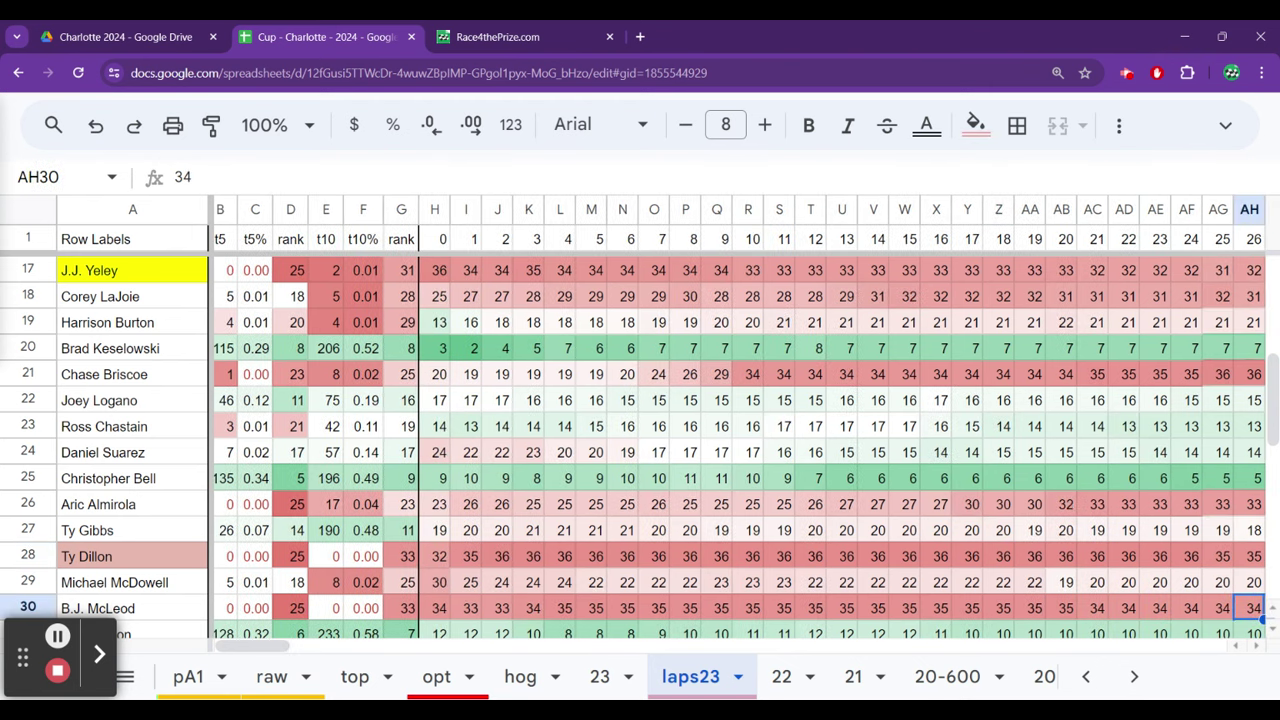
{"action": "key", "text": "Right"}
{"action": "key", "text": "Right"}
{"action": "key", "text": "Right"}
{"action": "key", "text": "Right"}
{"action": "key", "text": "Right"}
{"action": "key", "text": "Right"}
{"action": "key", "text": "Left"}
{"action": "key", "text": "Left"}
{"action": "key", "text": "Left"}
{"action": "key", "text": "Left"}
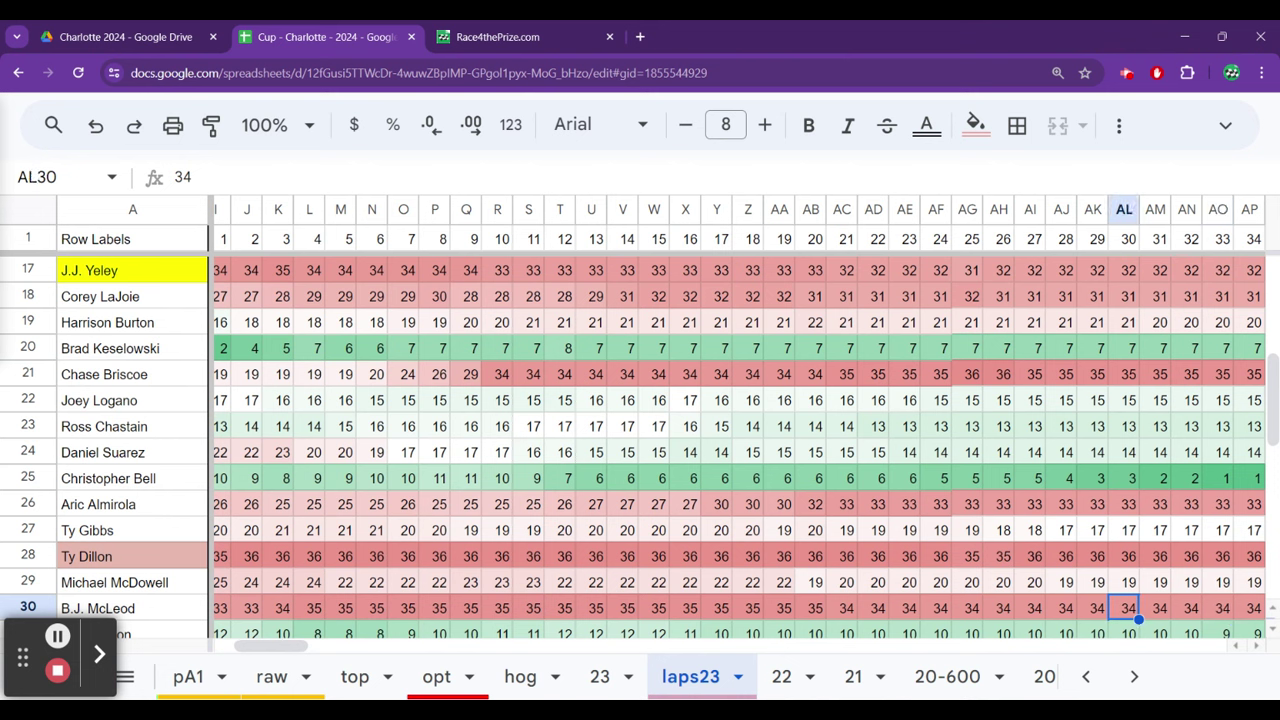
- Compare the lap 30 running positions from B.J. McLeod up through Ty Dillon to Harrison Burton
{"action": "key", "text": "Up"}
{"action": "key", "text": "Up"}
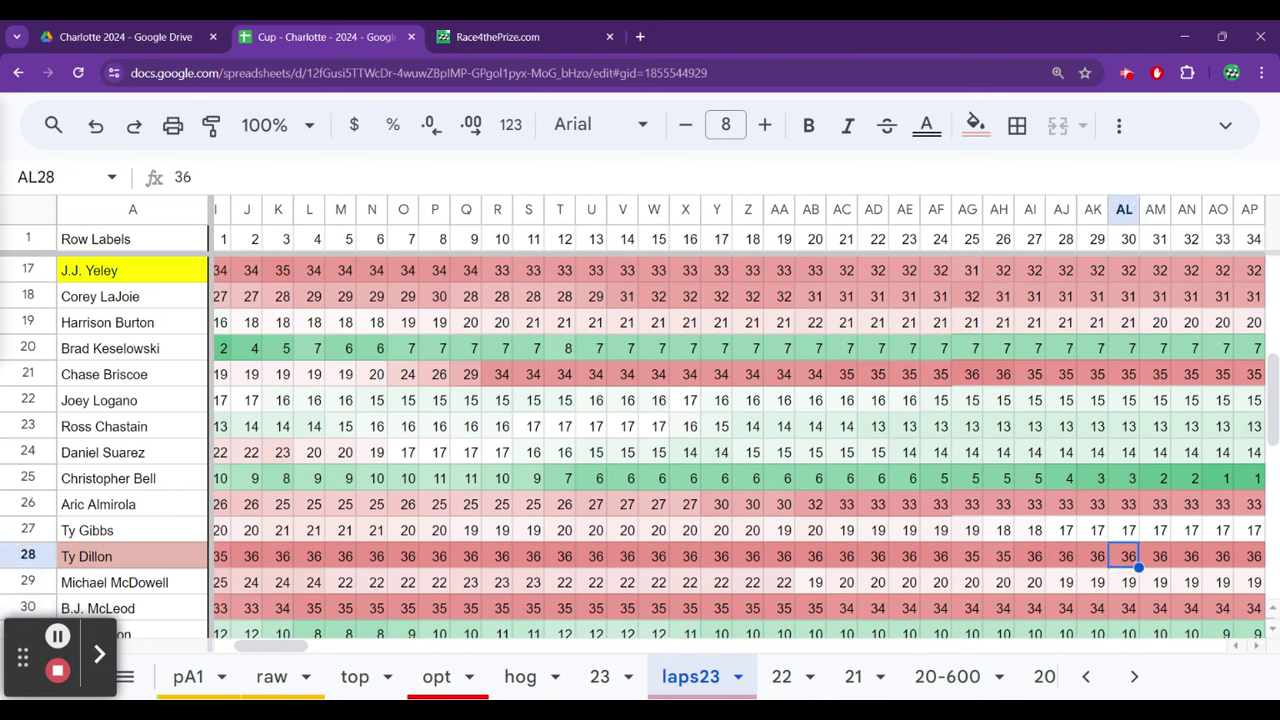
{"action": "key", "text": "Up"}
{"action": "key", "text": "Up"}
{"action": "key", "text": "Up"}
{"action": "key", "text": "Up"}
{"action": "key", "text": "Up"}
{"action": "key", "text": "Up"}
{"action": "key", "text": "Up"}
{"action": "key", "text": "Up"}
{"action": "key", "text": "Up"}
{"action": "key", "text": "Up"}
{"action": "key", "text": "Up"}
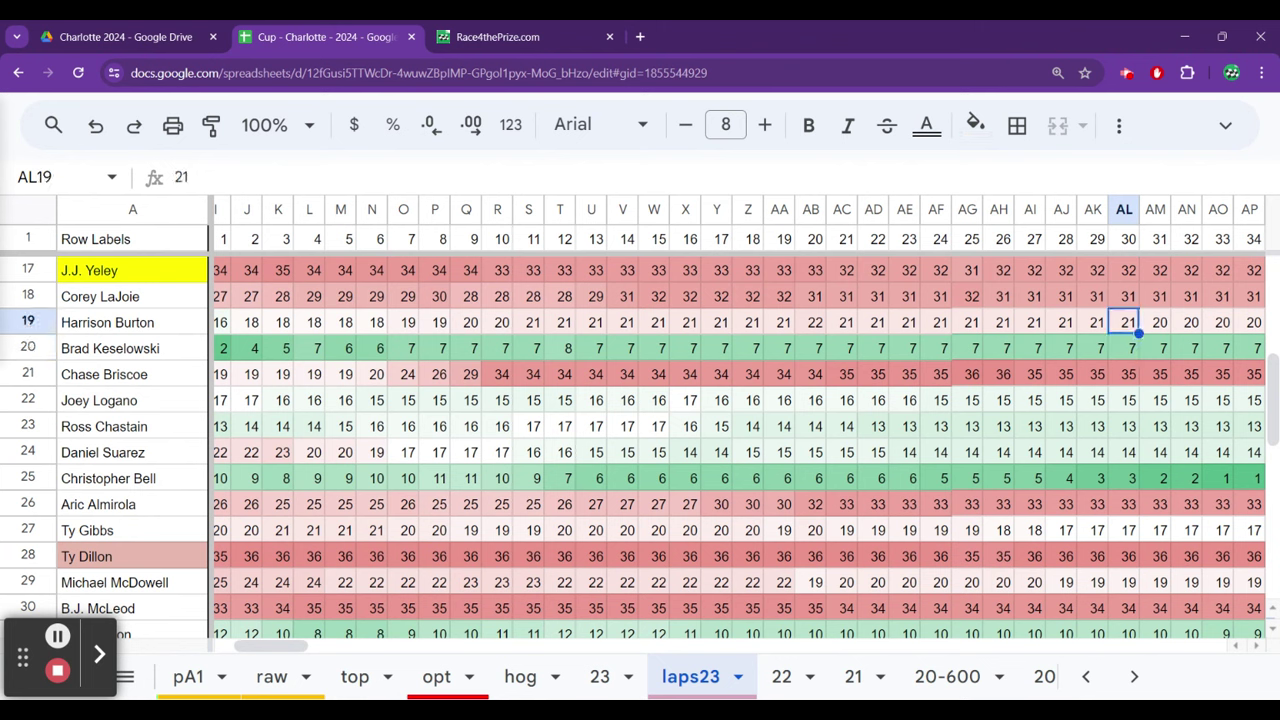
- Trace J.J. Yeley's running positions on the 2023 laps sheet up to lap 36, just before the highlighted laps
{"action": "key", "text": "Right"}
{"action": "key", "text": "Right"}
{"action": "key", "text": "Right"}
{"action": "key", "text": "Right"}
{"action": "key", "text": "Right"}
{"action": "key", "text": "Right"}
{"action": "key", "text": "Right"}
{"action": "key", "text": "Right"}
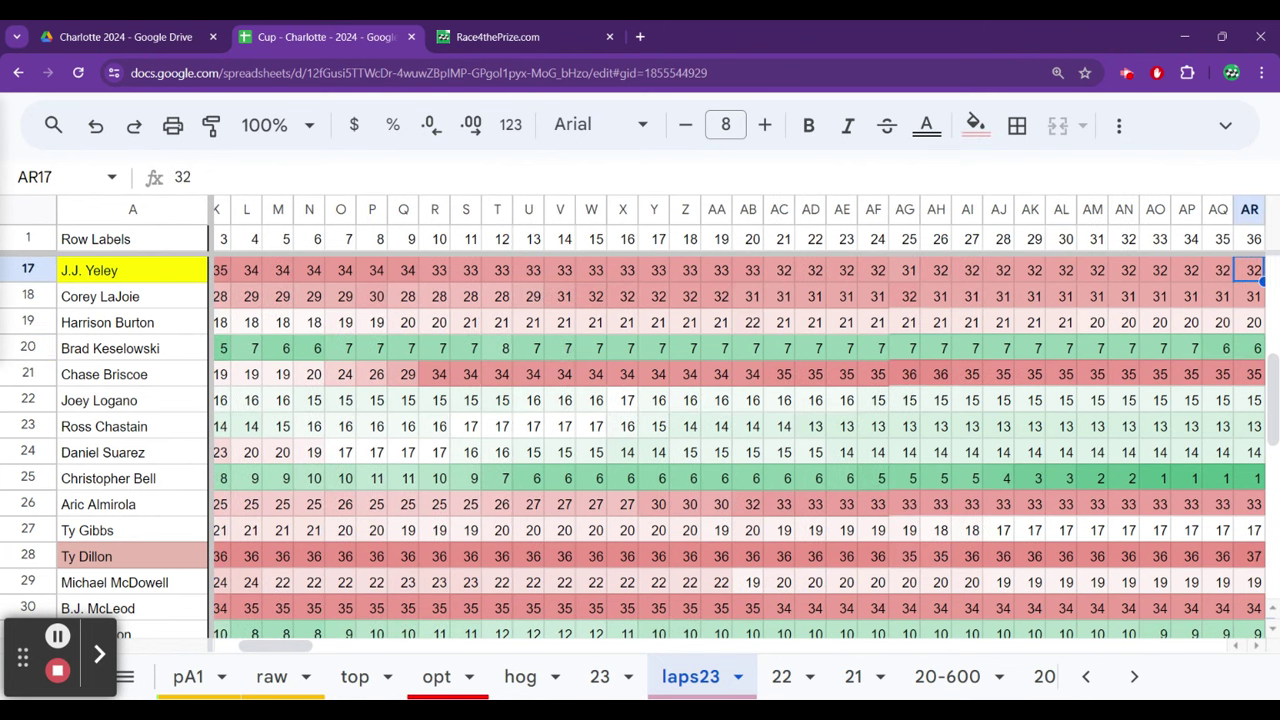
{"action": "key", "text": "Left"}
{"action": "key", "text": "Left"}
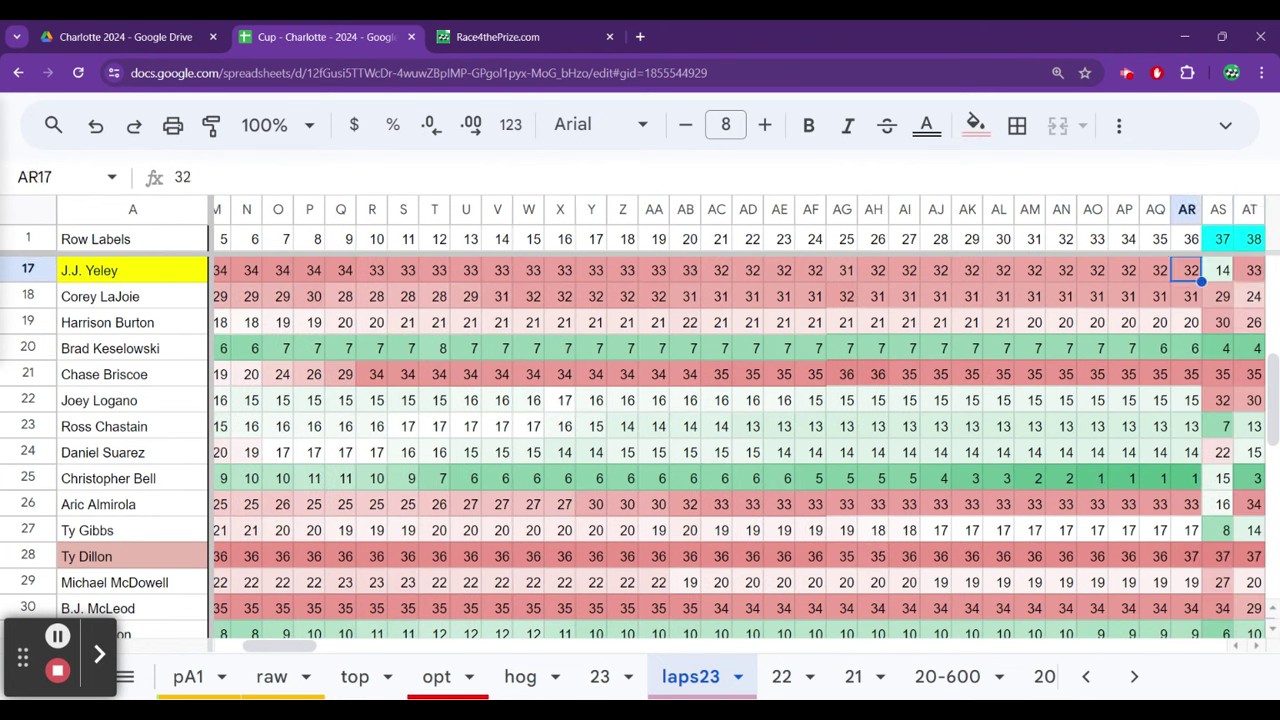
{"action": "key", "text": "Right"}
{"action": "key", "text": "Left"}
- Compare the lap 36 running positions from J.J. Yeley down to B.J. McLeod, ending at Ty Dillon
{"action": "key", "text": "Down"}
{"action": "key", "text": "Down"}
{"action": "key", "text": "Down"}
{"action": "key", "text": "Down"}
{"action": "key", "text": "Down"}
{"action": "key", "text": "Down"}
{"action": "key", "text": "Down"}
{"action": "key", "text": "Down"}
{"action": "key", "text": "Down"}
{"action": "key", "text": "Down"}
{"action": "key", "text": "Down"}
{"action": "key", "text": "Down"}
{"action": "key", "text": "Down"}
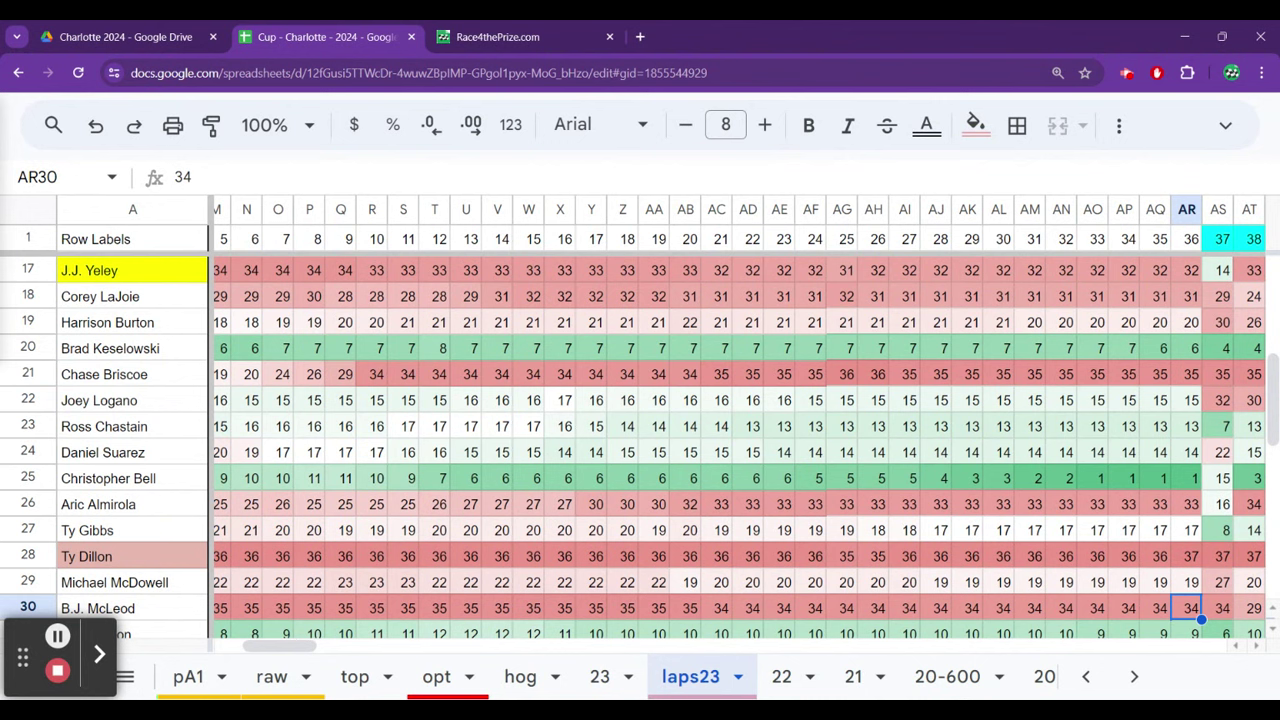
{"action": "key", "text": "Up"}
{"action": "key", "text": "Up"}
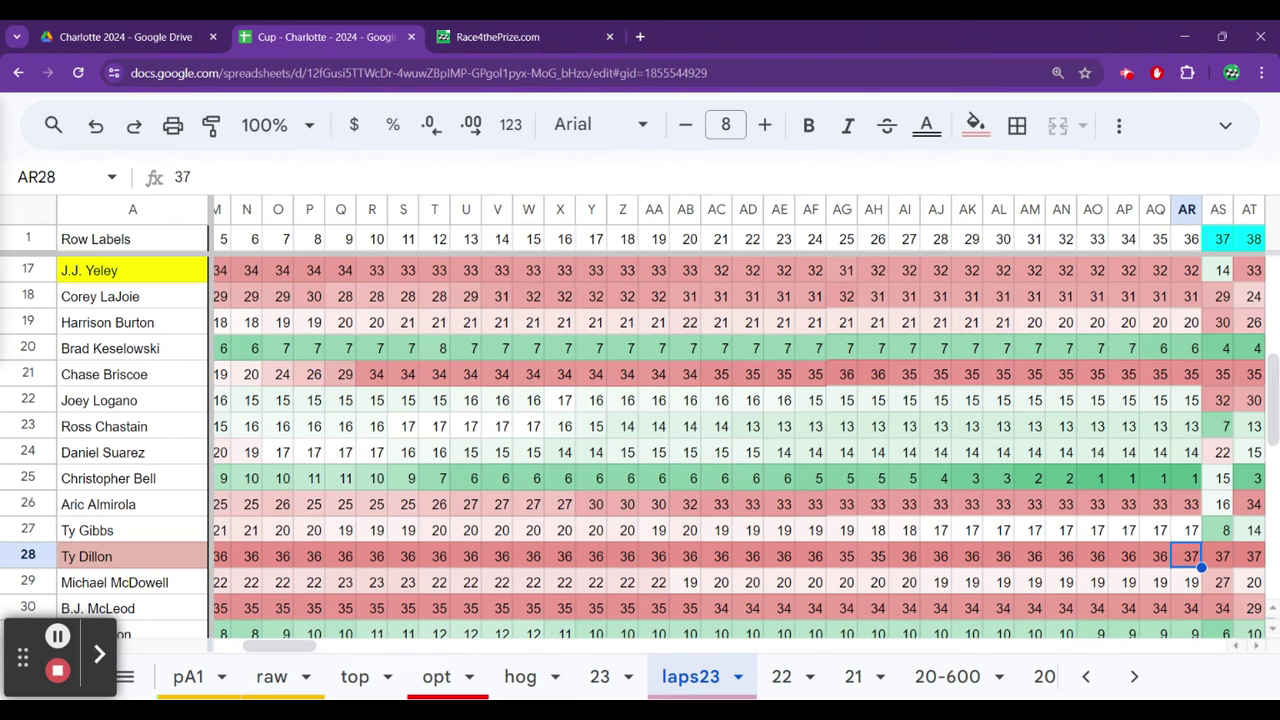
- Trace Ty Dillon's running positions from lap 36 through lap 77
{"action": "key", "text": "Right"}
{"action": "key", "text": "Right"}
{"action": "key", "text": "Right"}
{"action": "key", "text": "Right"}
{"action": "key", "text": "Right"}
{"action": "key", "text": "Right"}
{"action": "key", "text": "Right"}
{"action": "key", "text": "Right"}
{"action": "key", "text": "Right"}
{"action": "key", "text": "Right"}
{"action": "key", "text": "Right"}
{"action": "key", "text": "Right"}
{"action": "key", "text": "Right"}
{"action": "key", "text": "Right"}
{"action": "key", "text": "Right"}
{"action": "key", "text": "Right"}
{"action": "key", "text": "Right"}
{"action": "key", "text": "Right"}
{"action": "key", "text": "Right"}
{"action": "key", "text": "Right"}
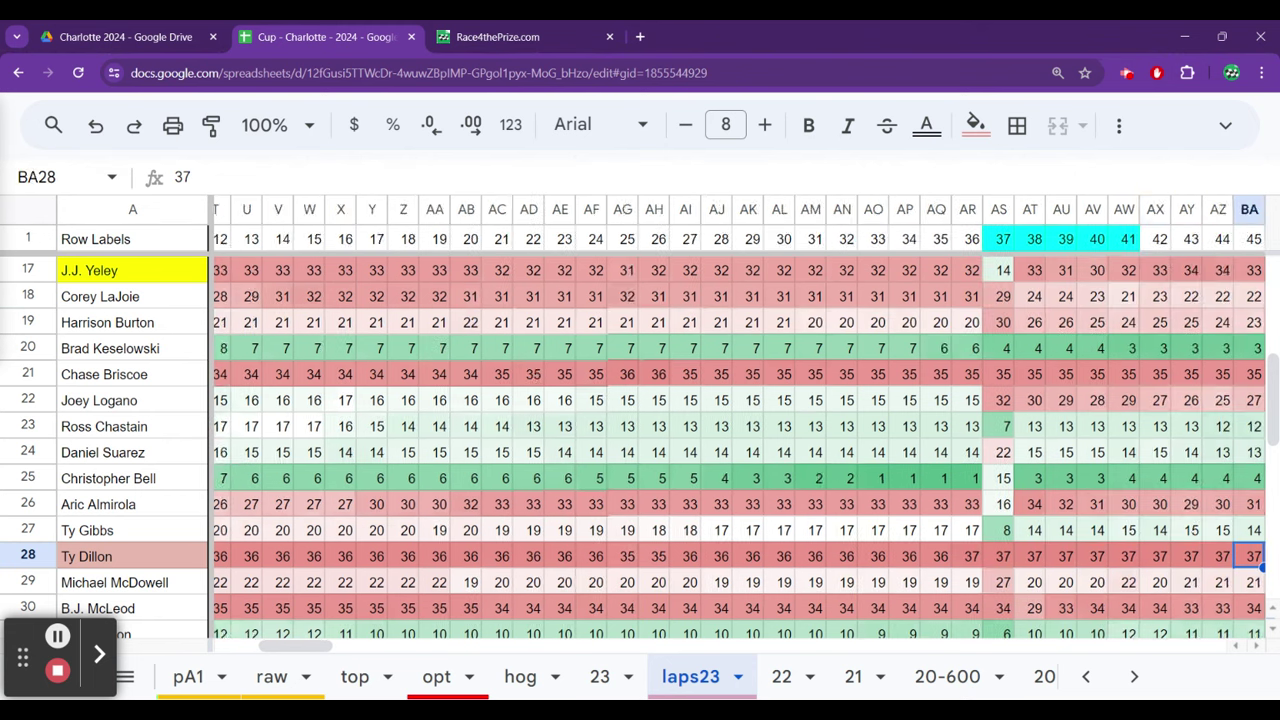
{"action": "key", "text": "Right"}
{"action": "key", "text": "Right"}
{"action": "key", "text": "Right"}
{"action": "key", "text": "Right"}
{"action": "key", "text": "Right"}
{"action": "key", "text": "Right"}
{"action": "key", "text": "Right"}
{"action": "key", "text": "Right"}
{"action": "key", "text": "Right"}
{"action": "key", "text": "Right"}
{"action": "key", "text": "Right"}
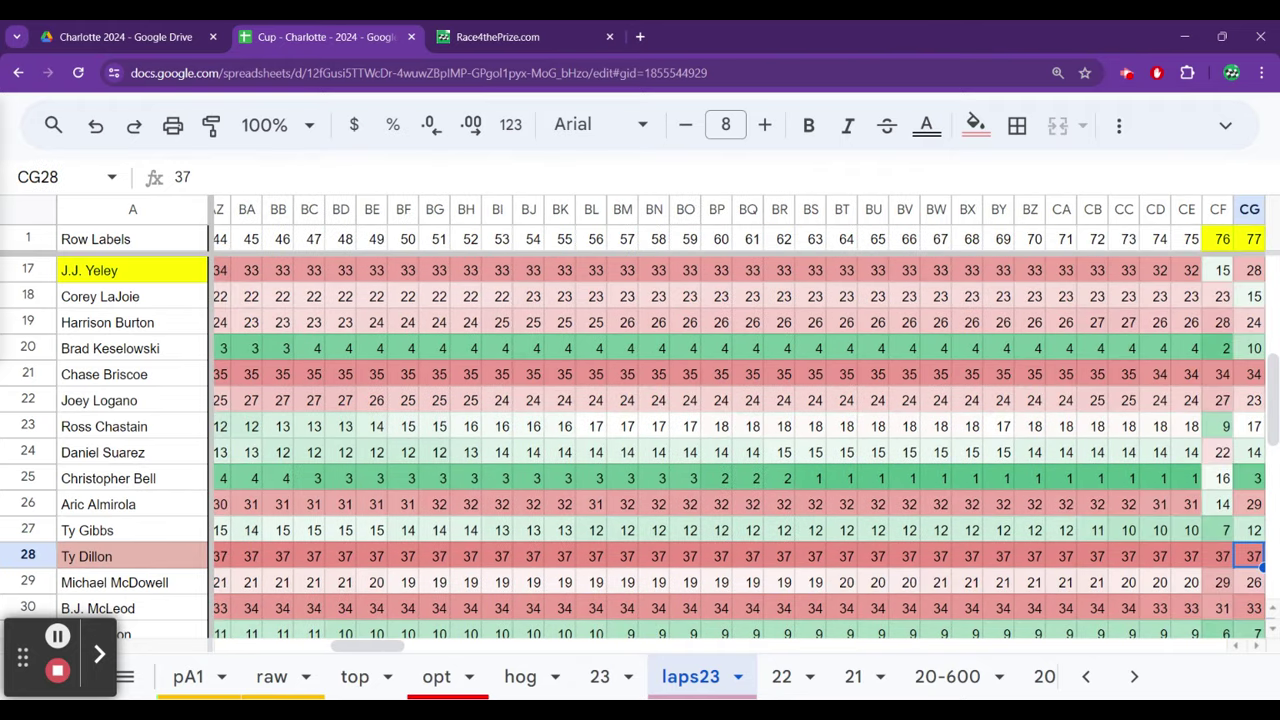
- Compare the lap 75 running positions of Ty Dillon and B.J. McLeod, ending at B.J. McLeod
{"action": "key", "text": "Left"}
{"action": "key", "text": "Left"}
{"action": "key", "text": "Down"}
{"action": "key", "text": "Down"}
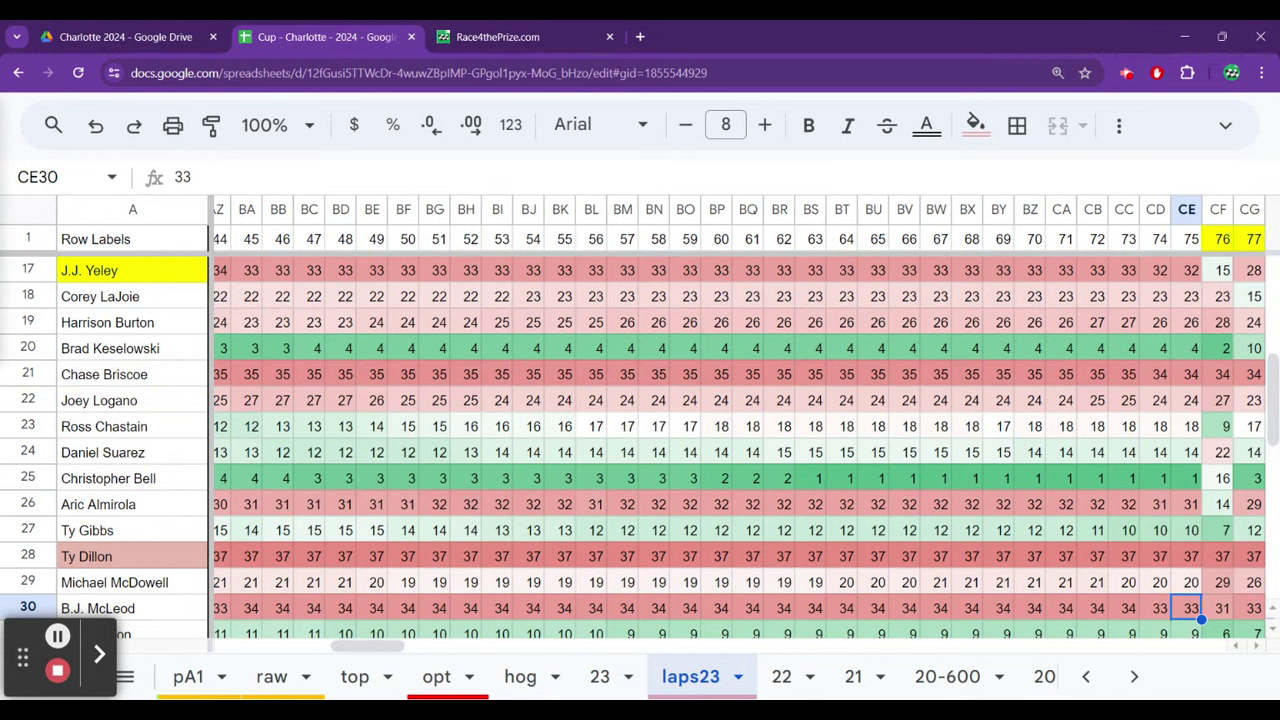
{"action": "key", "text": "Up"}
{"action": "key", "text": "Up"}
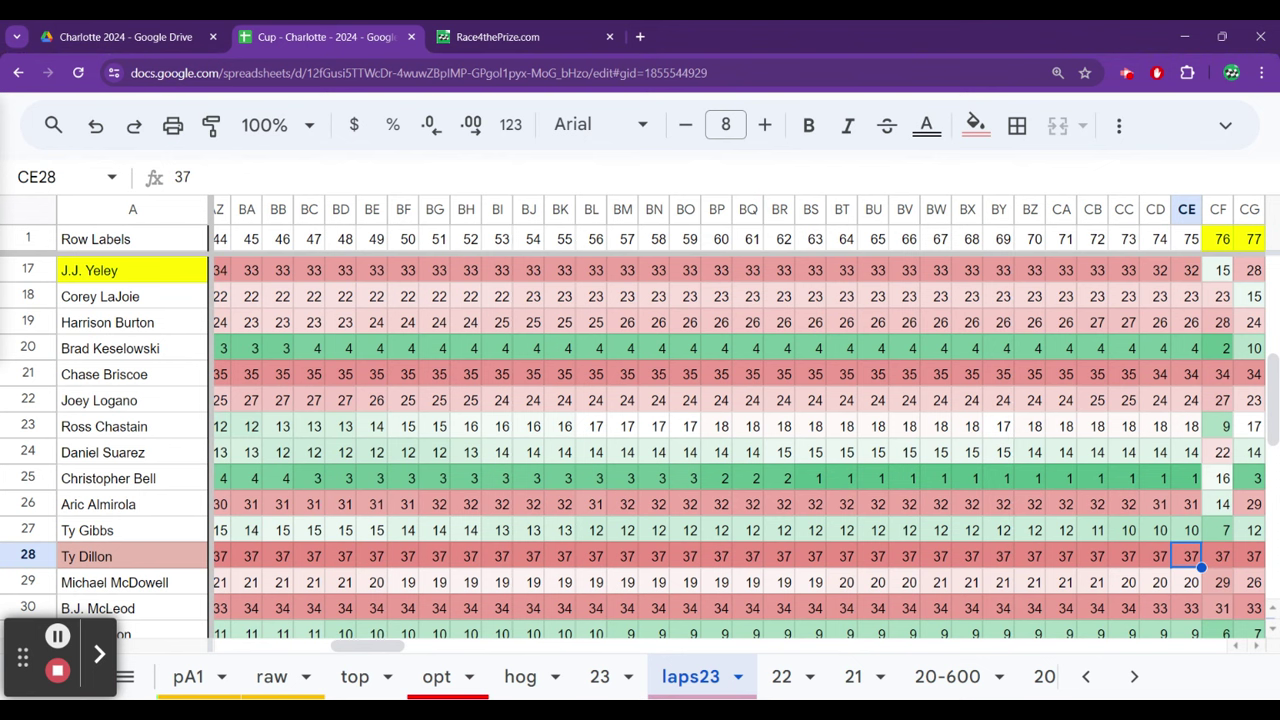
{"action": "key", "text": "Down"}
{"action": "key", "text": "Down"}
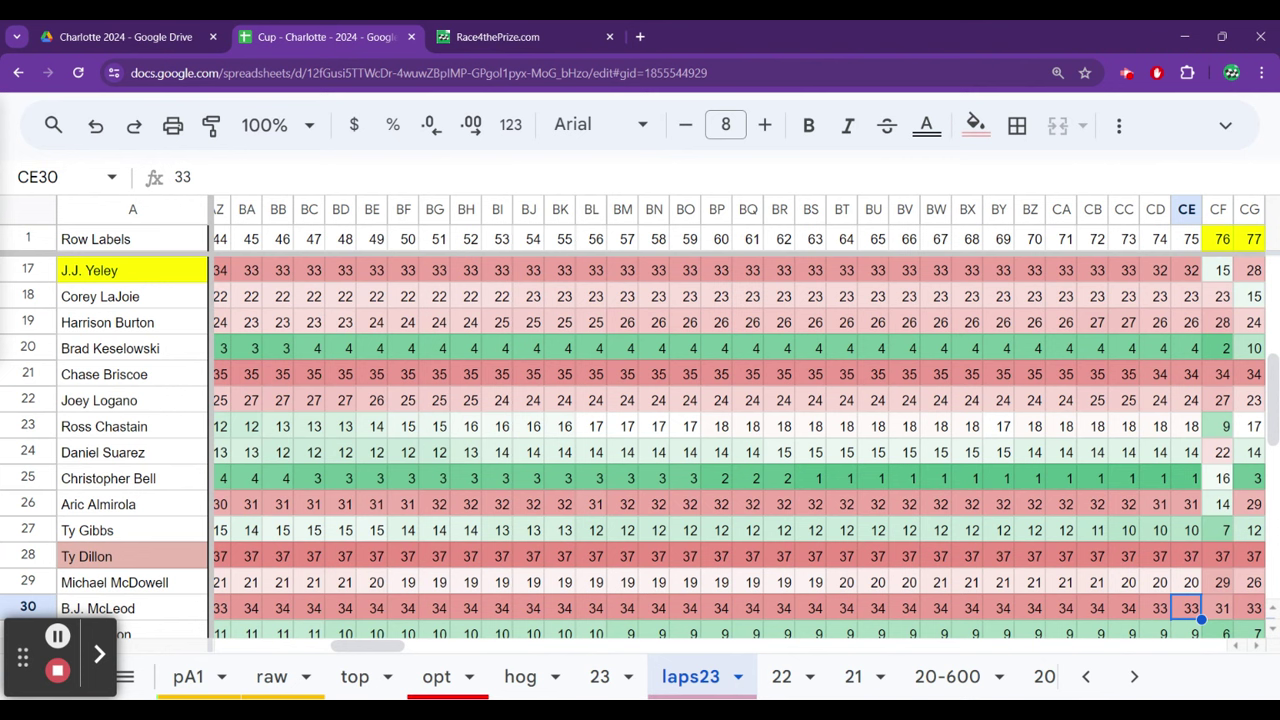
- Compare the lap 75 running positions from B.J. McLeod up to J.J. Yeley
{"action": "key", "text": "Up"}
{"action": "key", "text": "Up"}
{"action": "key", "text": "Up"}
{"action": "key", "text": "Up"}
{"action": "key", "text": "Up"}
{"action": "key", "text": "Up"}
{"action": "key", "text": "Up"}
{"action": "key", "text": "Up"}
{"action": "key", "text": "Up"}
{"action": "key", "text": "Up"}
{"action": "key", "text": "Up"}
{"action": "key", "text": "Up"}
{"action": "key", "text": "Up"}
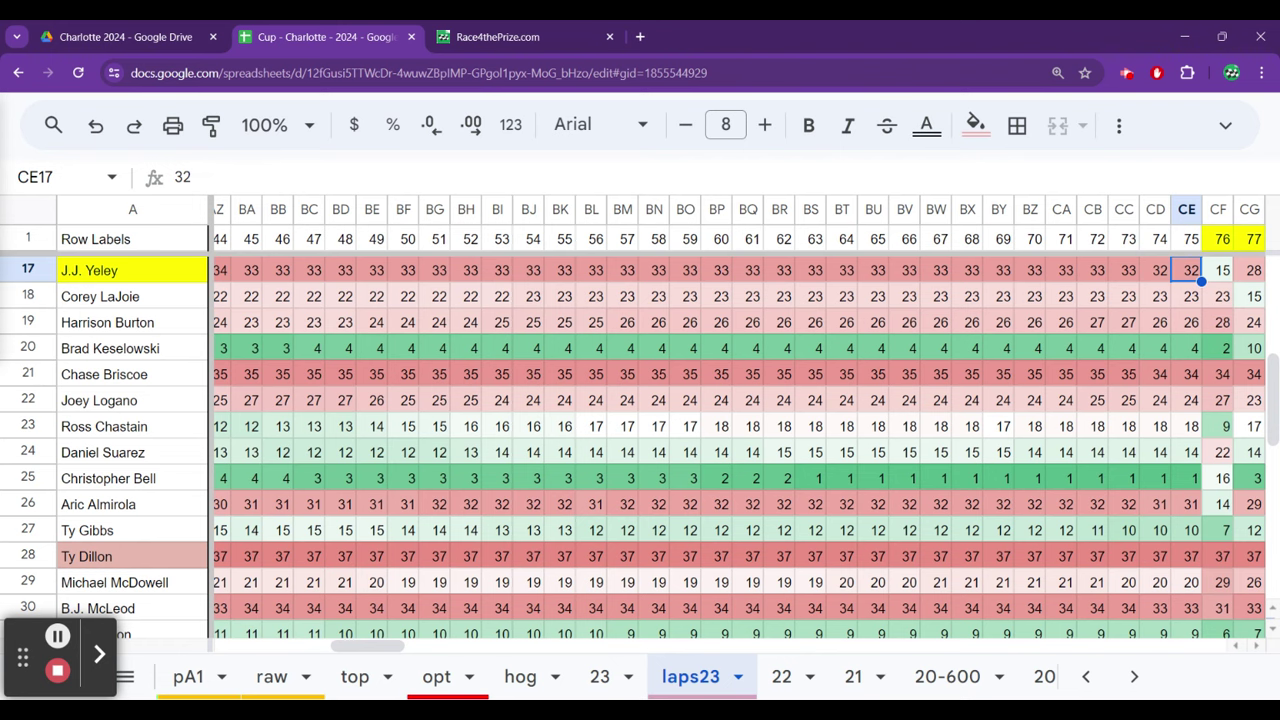
- Trace J.J. Yeley's running positions from lap 75 to lap 98
{"action": "key", "text": "Right"}
{"action": "key", "text": "Right"}
{"action": "key", "text": "Right"}
{"action": "key", "text": "Right"}
{"action": "key", "text": "Right"}
{"action": "key", "text": "Right"}
{"action": "key", "text": "Right"}
{"action": "key", "text": "Right"}
{"action": "key", "text": "Right"}
{"action": "key", "text": "Right"}
{"action": "key", "text": "Right"}
{"action": "key", "text": "Right"}
{"action": "key", "text": "Right"}
{"action": "key", "text": "Right"}
{"action": "key", "text": "Right"}
{"action": "key", "text": "Right"}
{"action": "key", "text": "Right"}
{"action": "key", "text": "Right"}
{"action": "key", "text": "Right"}
{"action": "key", "text": "Right"}
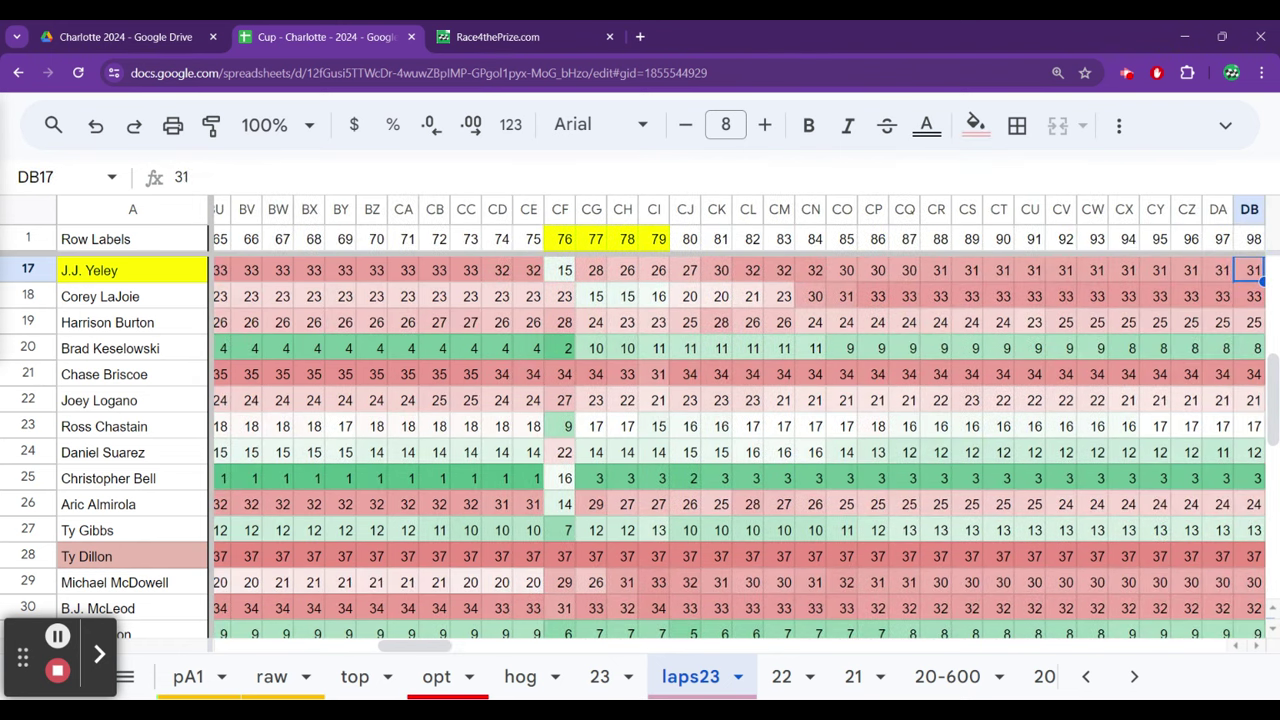
- Trace J.J. Yeley's running positions from lap 98 through the highlighted laps 102 to 107, ending at lap 117
{"action": "key", "text": "Right"}
{"action": "key", "text": "Right"}
{"action": "key", "text": "Right"}
{"action": "key", "text": "Right"}
{"action": "key", "text": "Right"}
{"action": "key", "text": "Right"}
{"action": "key", "text": "Right"}
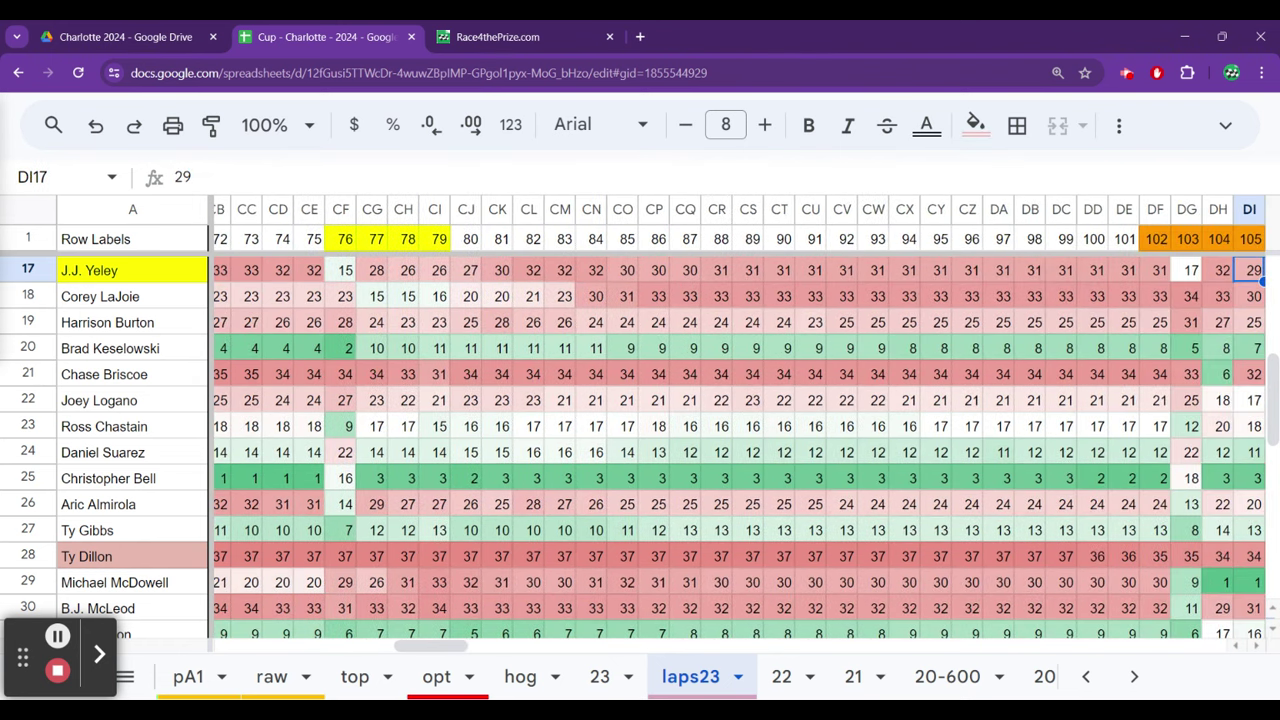
{"action": "key", "text": "Right"}
{"action": "key", "text": "Right"}
{"action": "key", "text": "Right"}
{"action": "key", "text": "Right"}
{"action": "key", "text": "Right"}
{"action": "key", "text": "Right"}
{"action": "key", "text": "Right"}
{"action": "key", "text": "Right"}
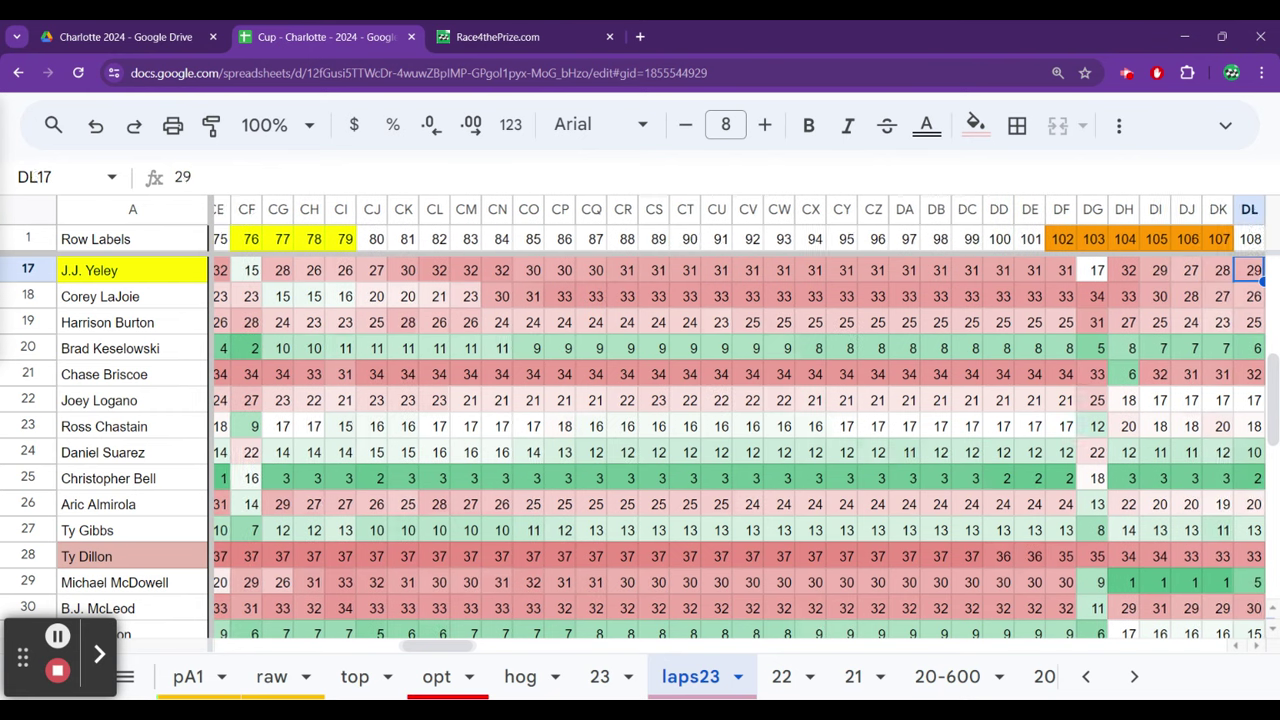
{"action": "key", "text": "Right"}
{"action": "key", "text": "Right"}
{"action": "key", "text": "Right"}
{"action": "key", "text": "Right"}
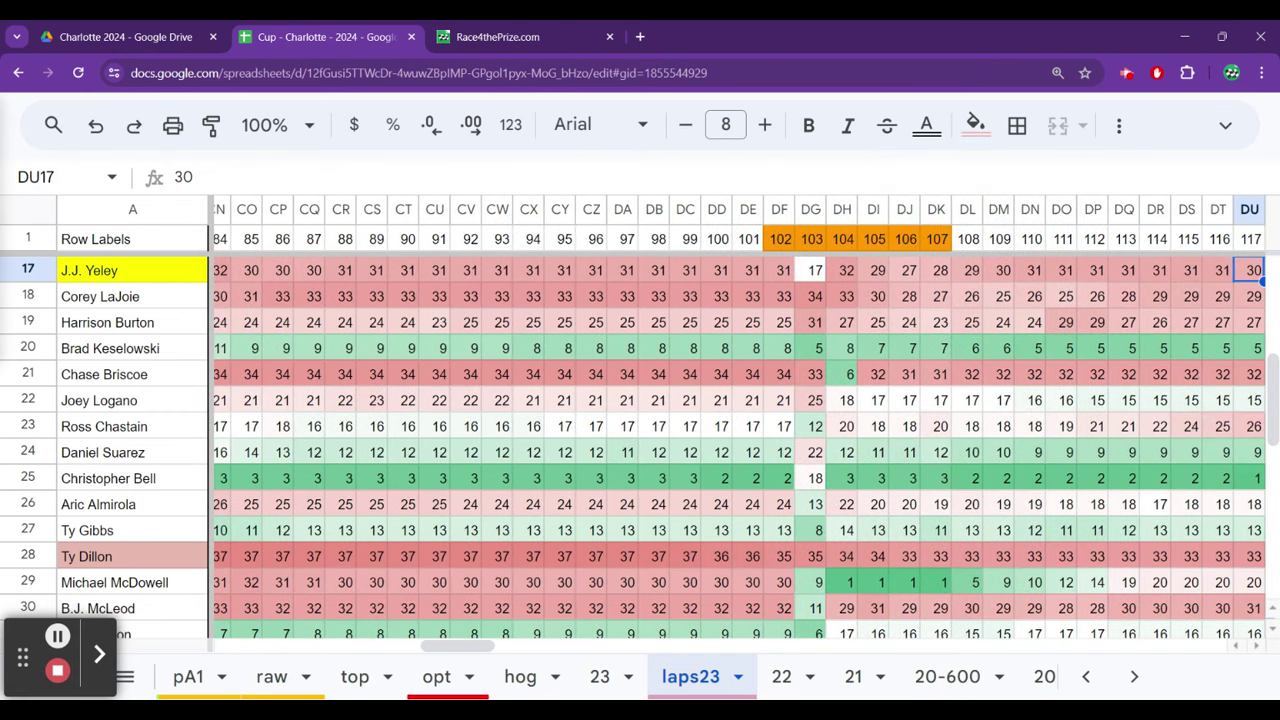
- Follow J.J. Yeley's running positions from lap 117 to lap 130
{"action": "key", "text": "Right"}
{"action": "key", "text": "Right"}
{"action": "key", "text": "Right"}
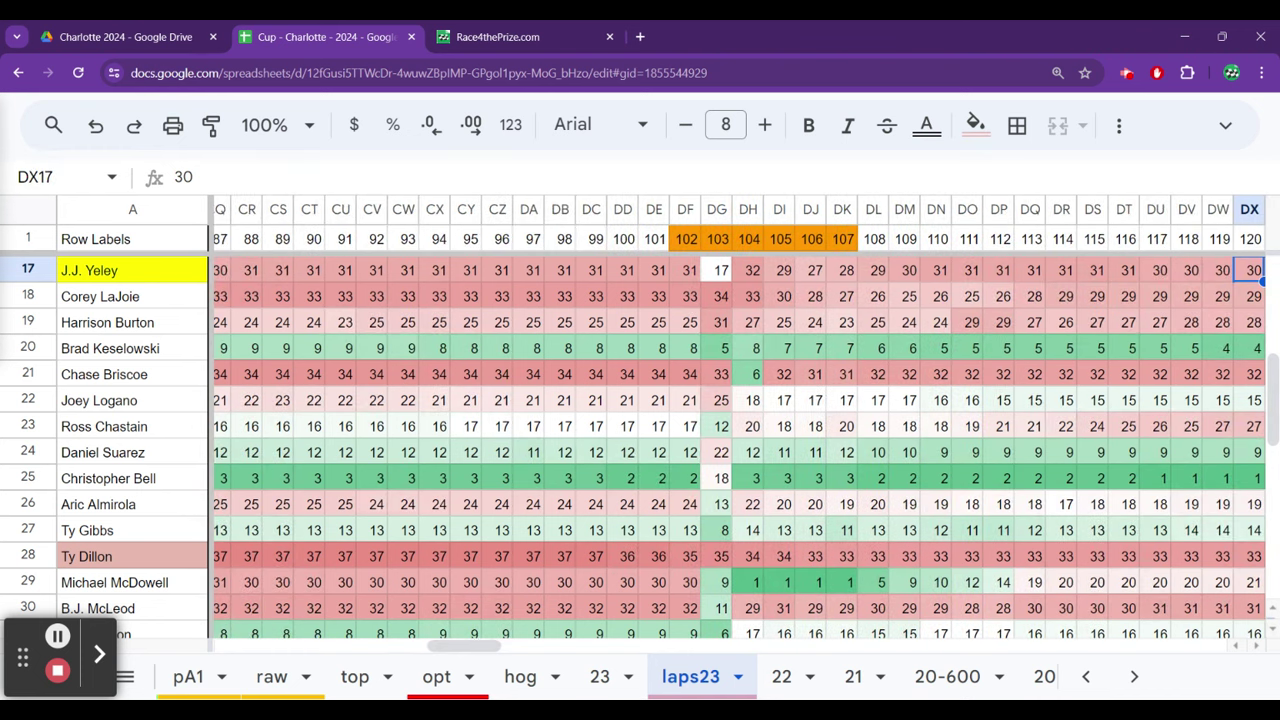
{"action": "key", "text": "Right"}
{"action": "key", "text": "Right"}
{"action": "key", "text": "Right"}
{"action": "key", "text": "Right"}
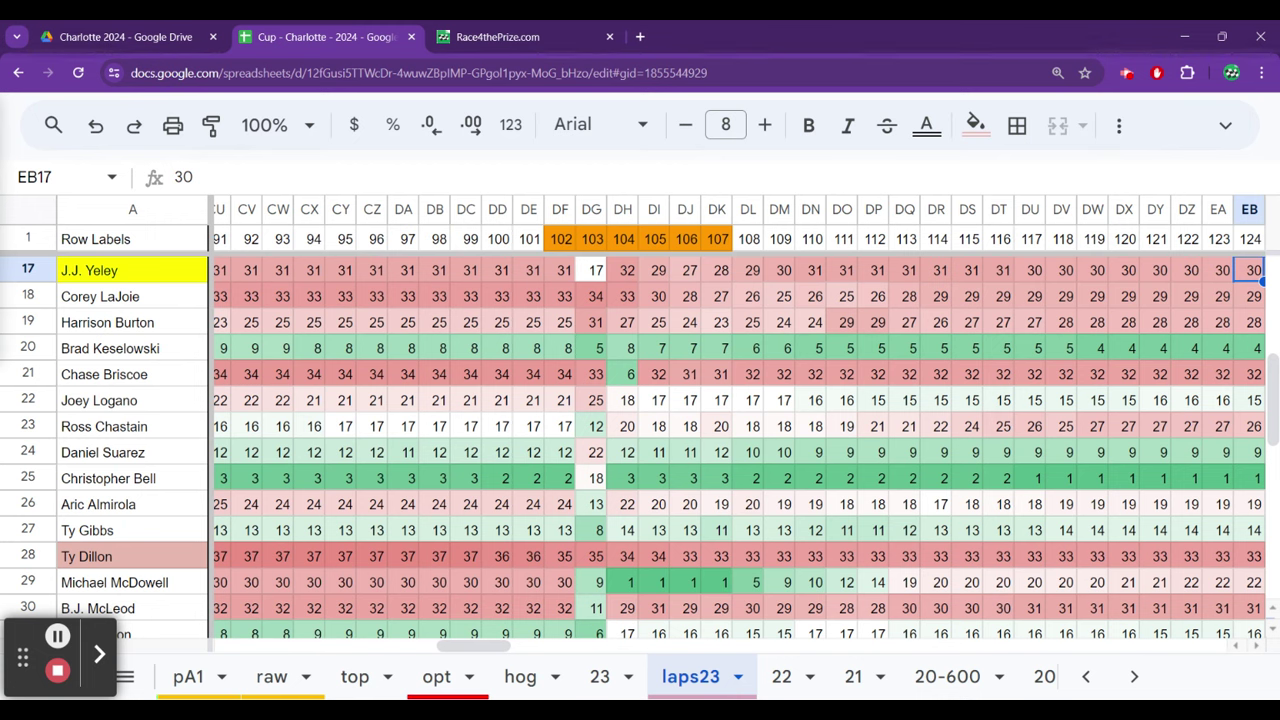
{"action": "key", "text": "Right"}
{"action": "key", "text": "Right"}
{"action": "key", "text": "Right"}
{"action": "key", "text": "Right"}
{"action": "key", "text": "Right"}
{"action": "key", "text": "Right"}
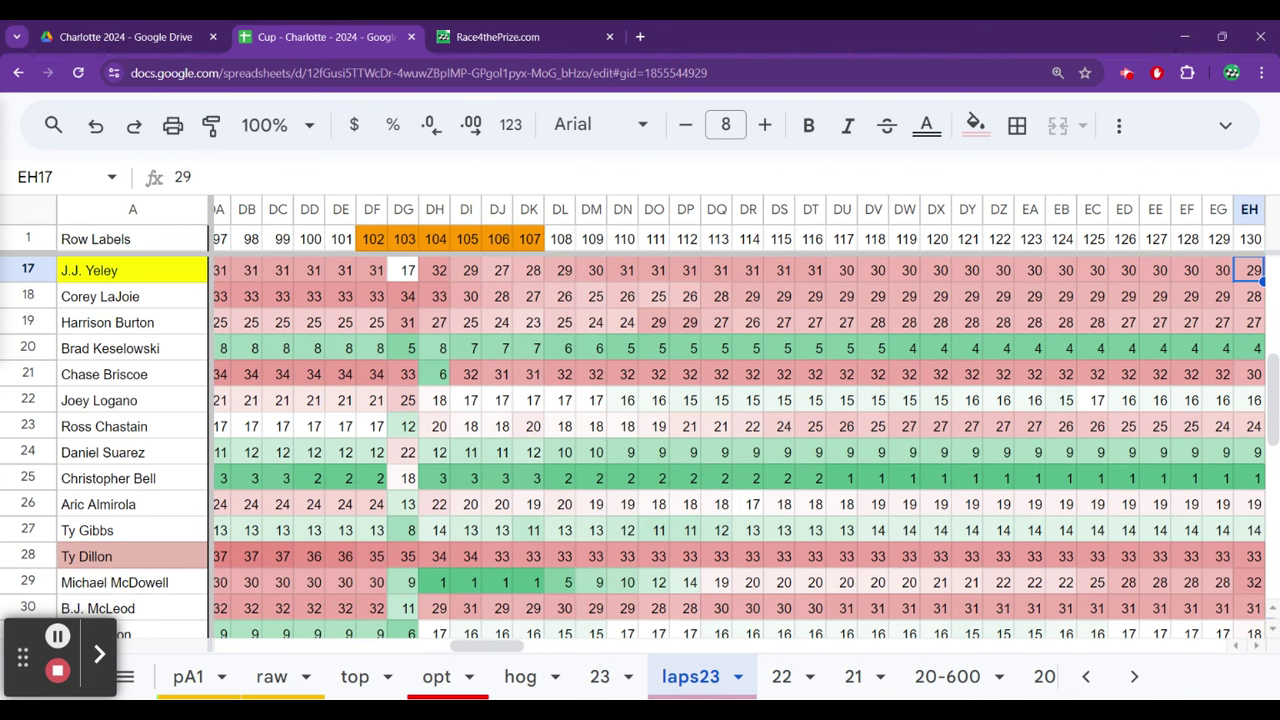
- Follow J.J. Yeley's running positions from lap 130 to lap 145
{"action": "key", "text": "Right"}
{"action": "key", "text": "Right"}
{"action": "key", "text": "Right"}
{"action": "key", "text": "Right"}
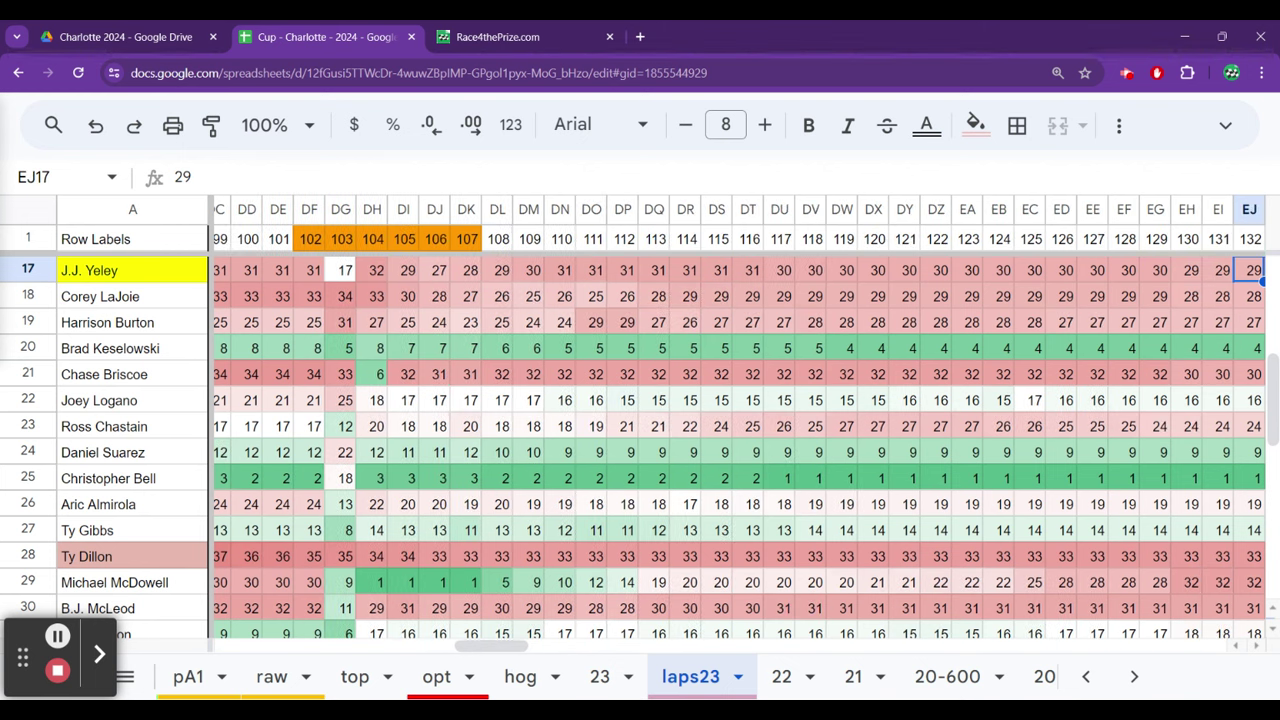
{"action": "key", "text": "Right"}
{"action": "key", "text": "Right"}
{"action": "key", "text": "Right"}
{"action": "key", "text": "Right"}
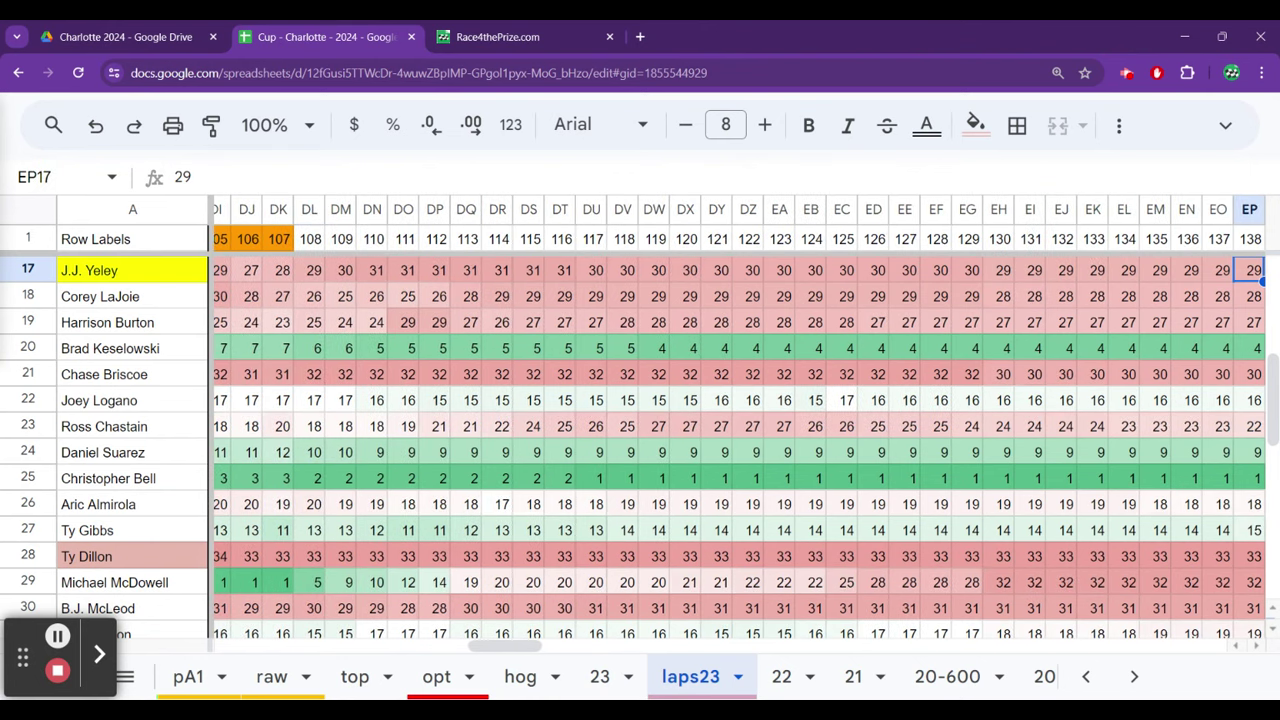
{"action": "key", "text": "Right"}
{"action": "key", "text": "Right"}
{"action": "key", "text": "Right"}
{"action": "key", "text": "Right"}
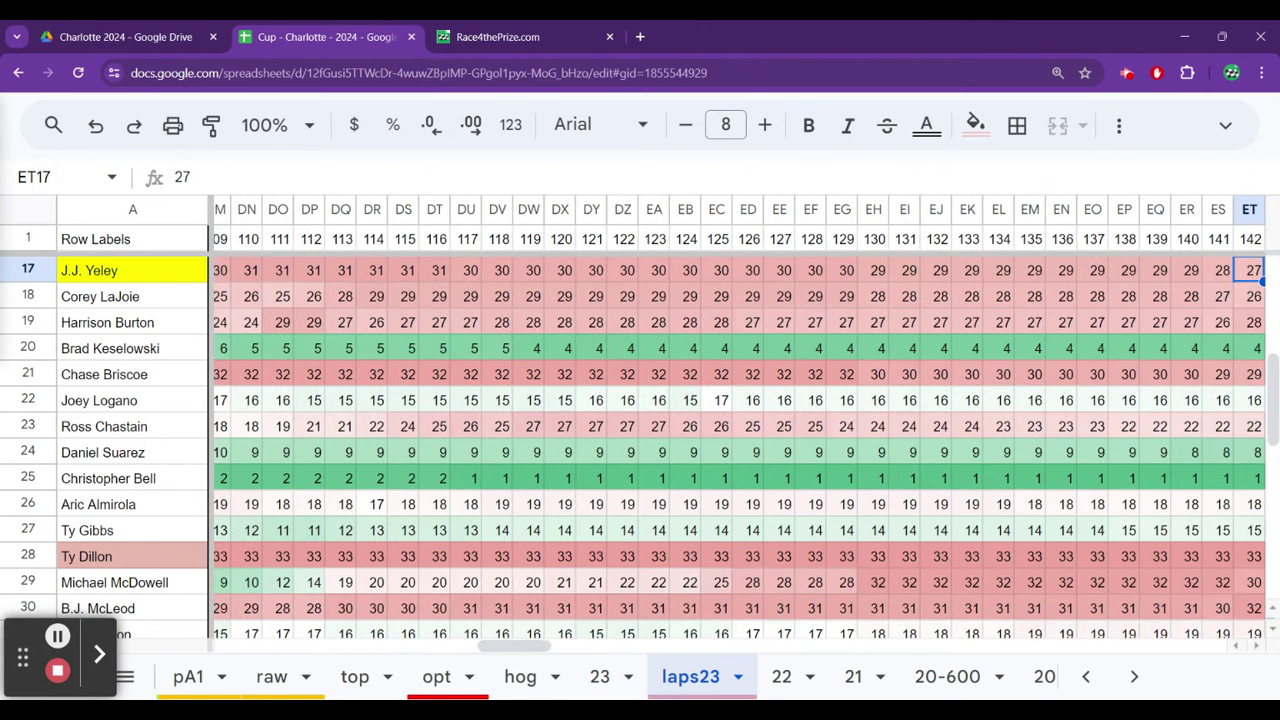
{"action": "key", "text": "Right"}
{"action": "key", "text": "Right"}
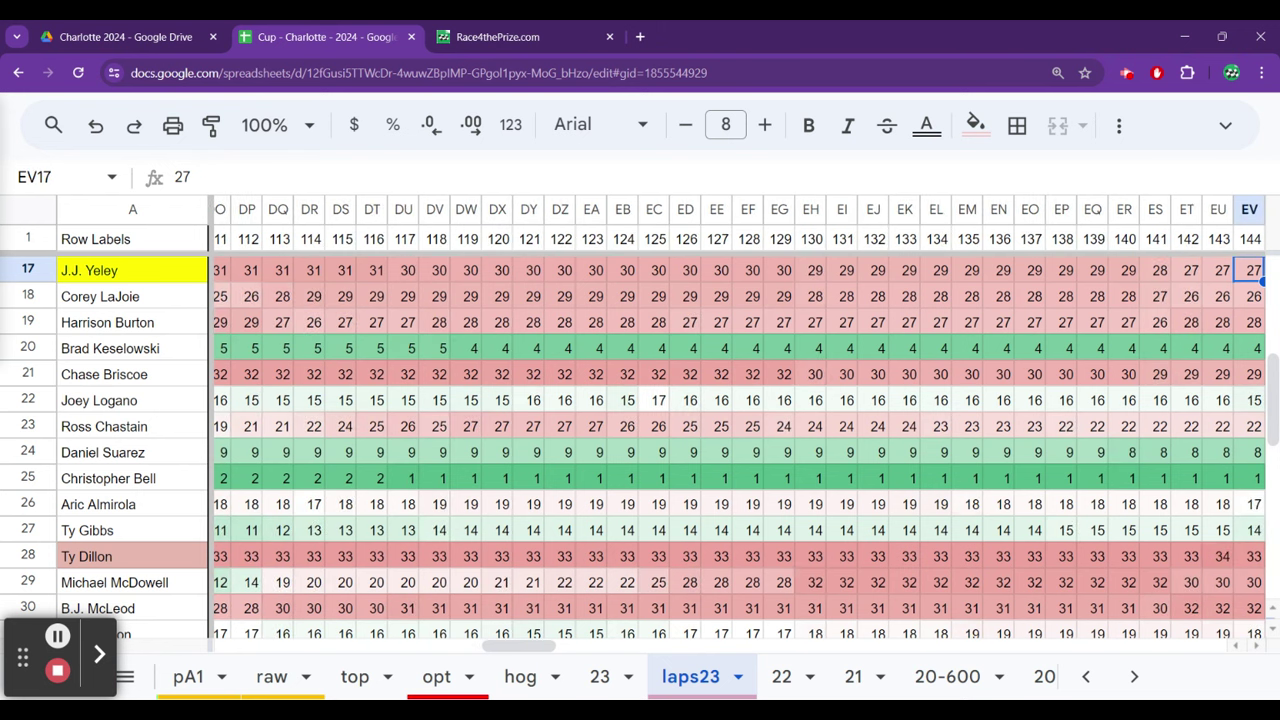
{"action": "key", "text": "Right"}
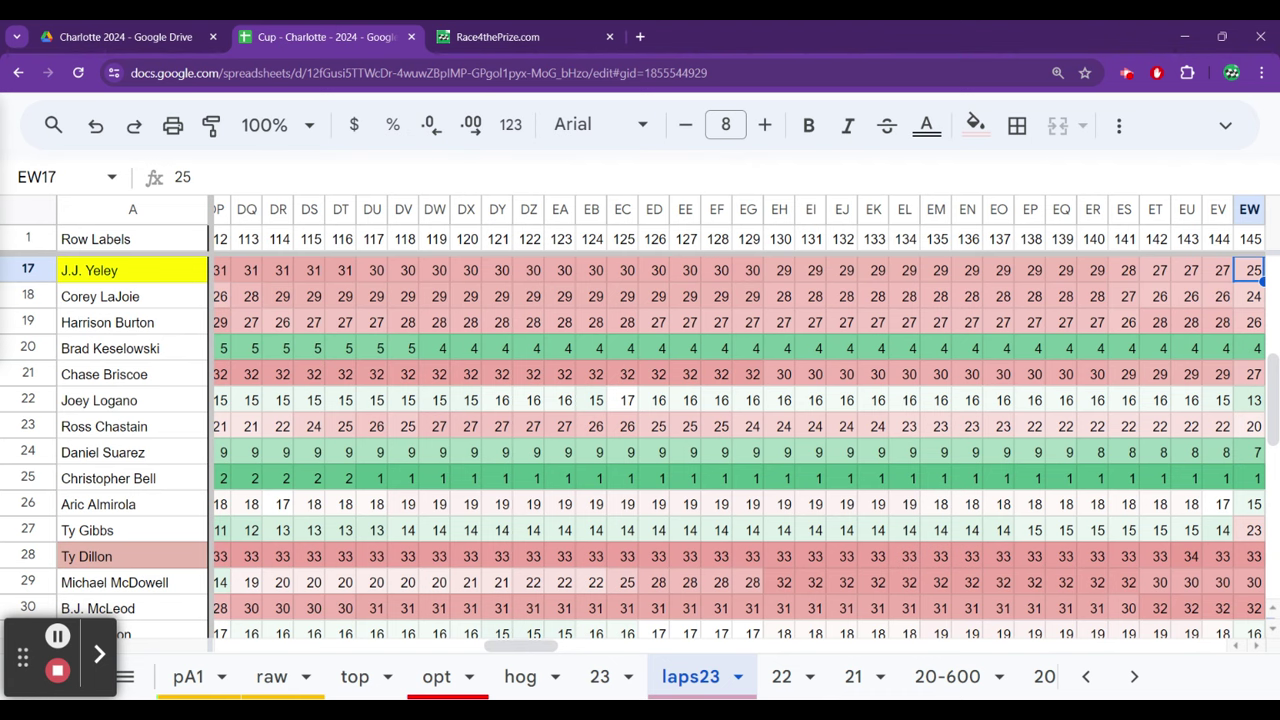
- Open the 22 race sheet and check Ty Dillon's total and average running position
{"action": "left_click", "coordinate": [781, 676]}
{"action": "left_click", "coordinate": [467, 508]}
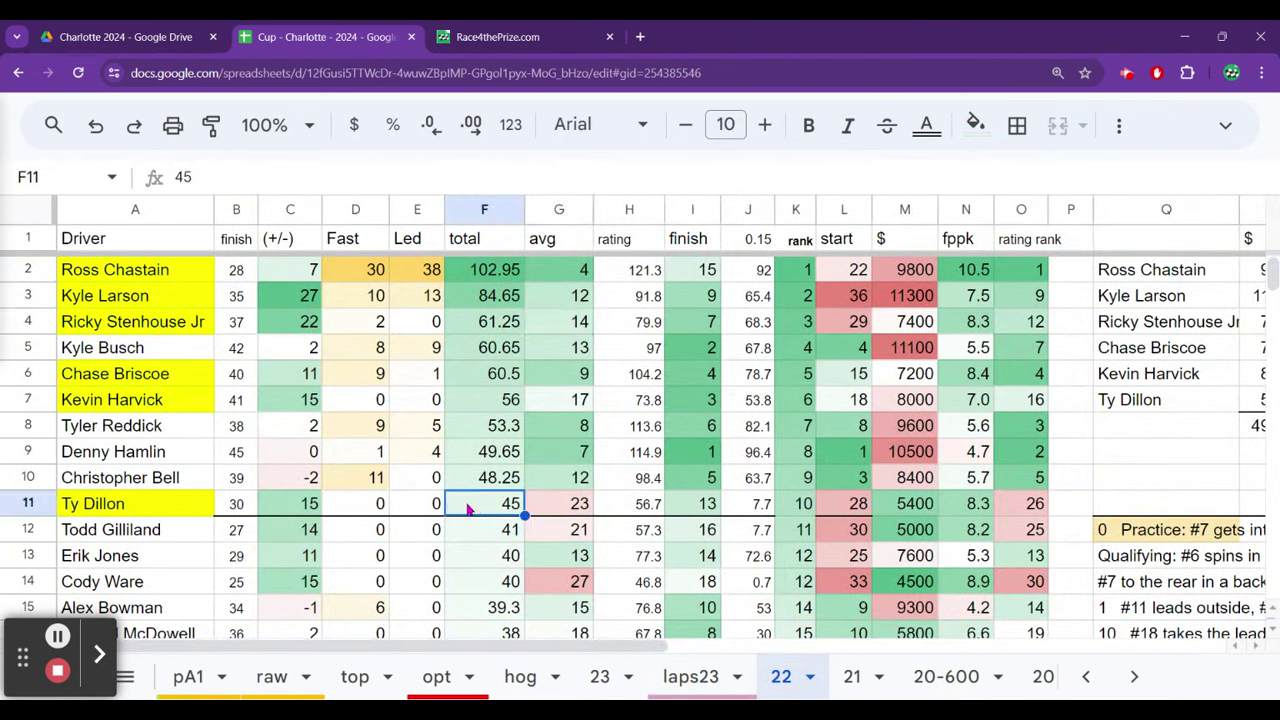
{"action": "key", "text": "Right"}
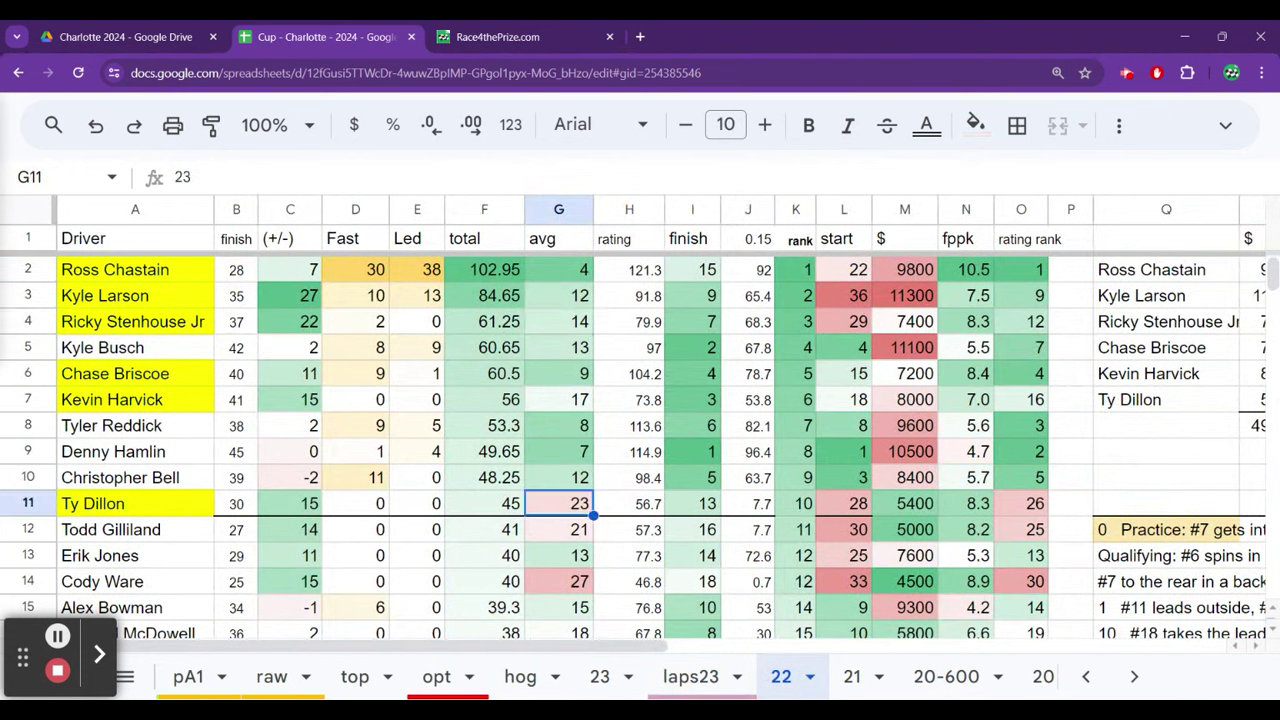